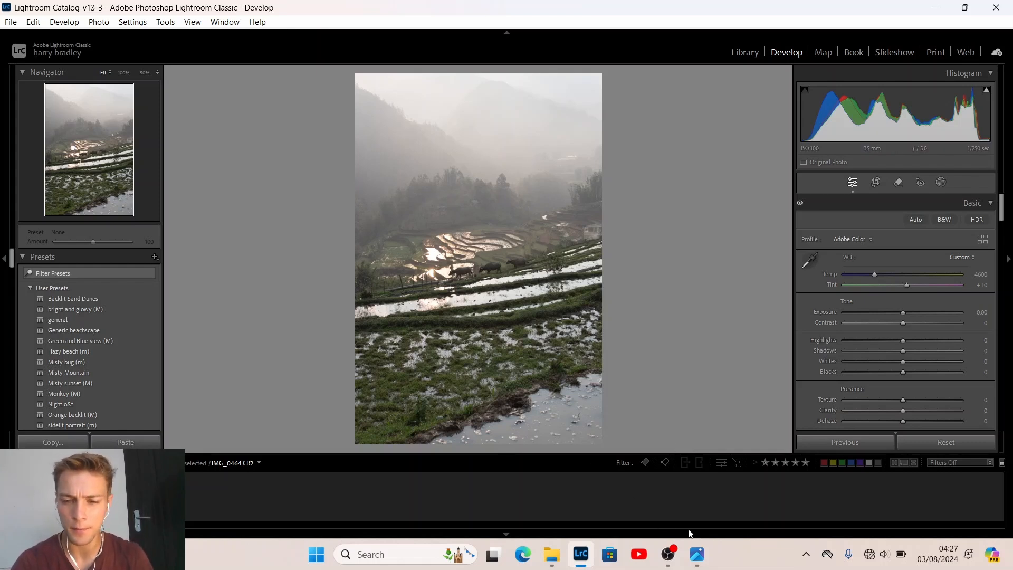
Step: Compare the finished photo IMG_0464-Edit-Edit-2.jpg in the Photos viewer with the unedited IMG_0464.CR2 in Lightroom Classic
click(696, 554)
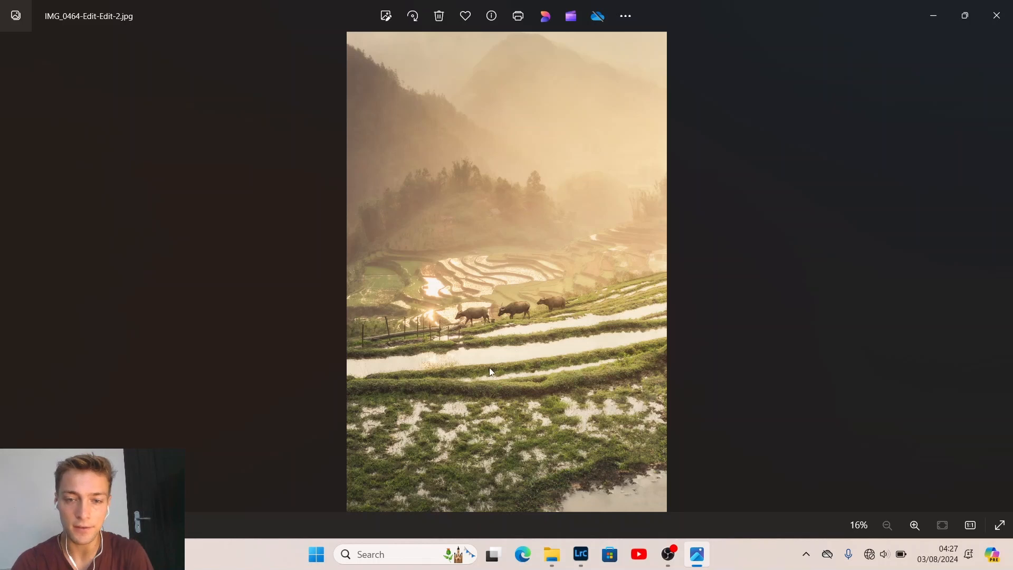
click(581, 554)
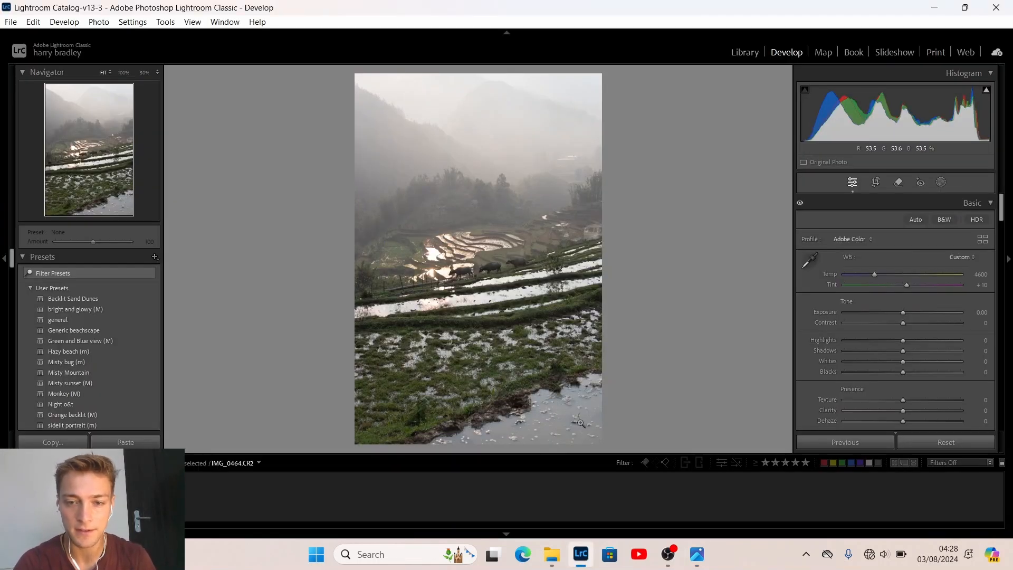
click(697, 554)
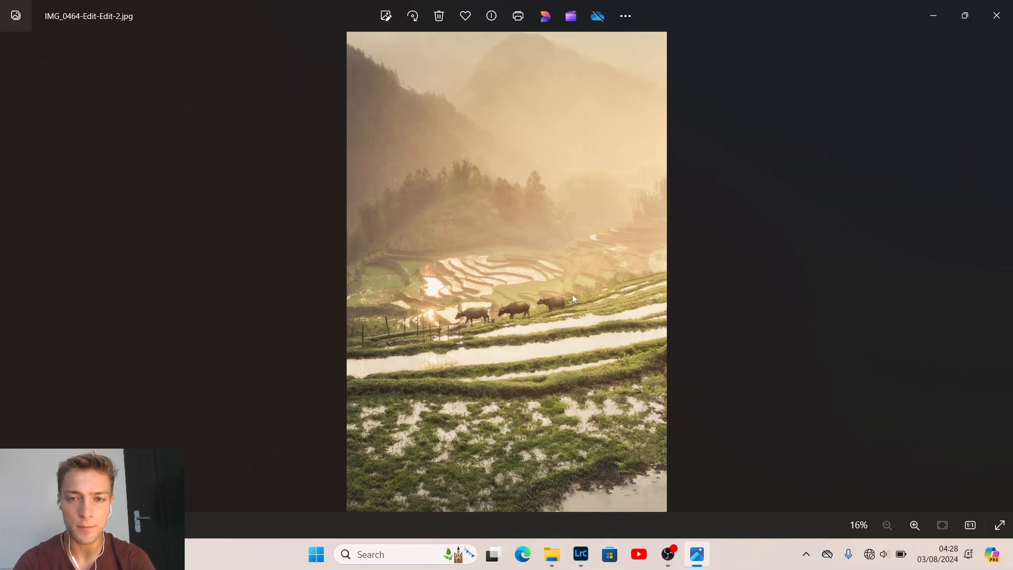
click(580, 554)
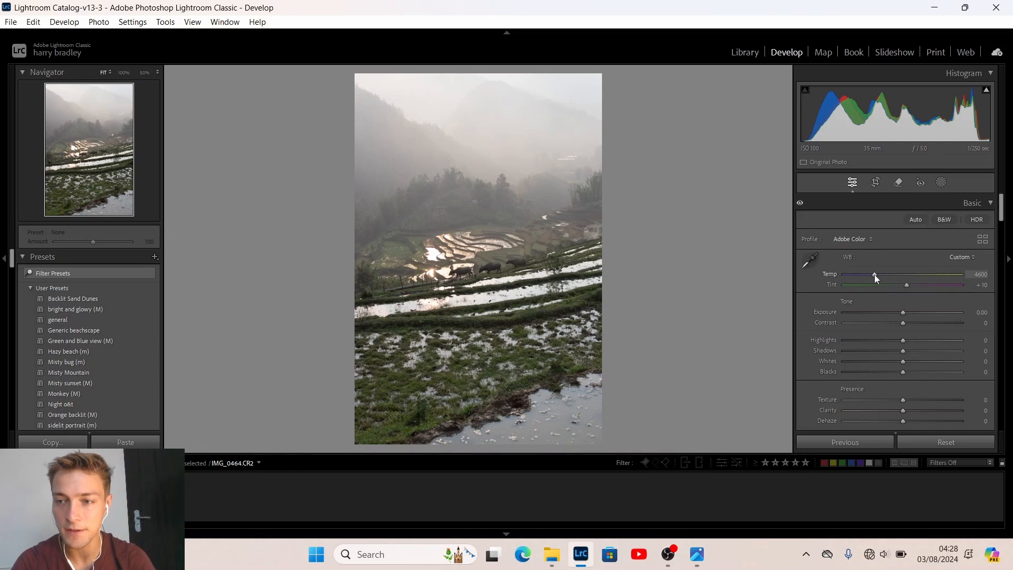
Step: Warm the photo's white balance by setting Temp to 5100 and Tint to 0
scroll(887, 290, down, 15)
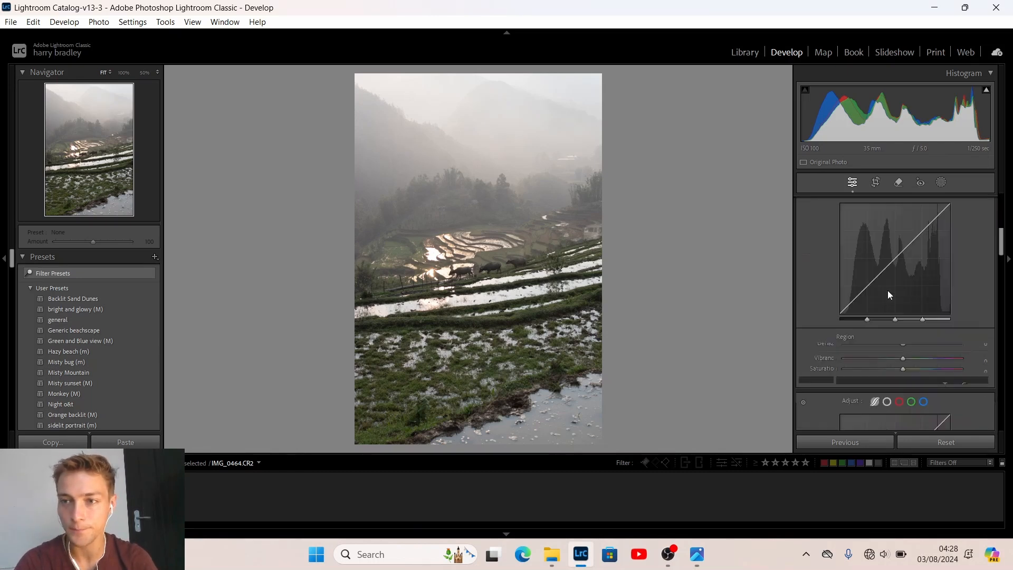
scroll(887, 290, up, 13)
scroll(887, 293, up, 2)
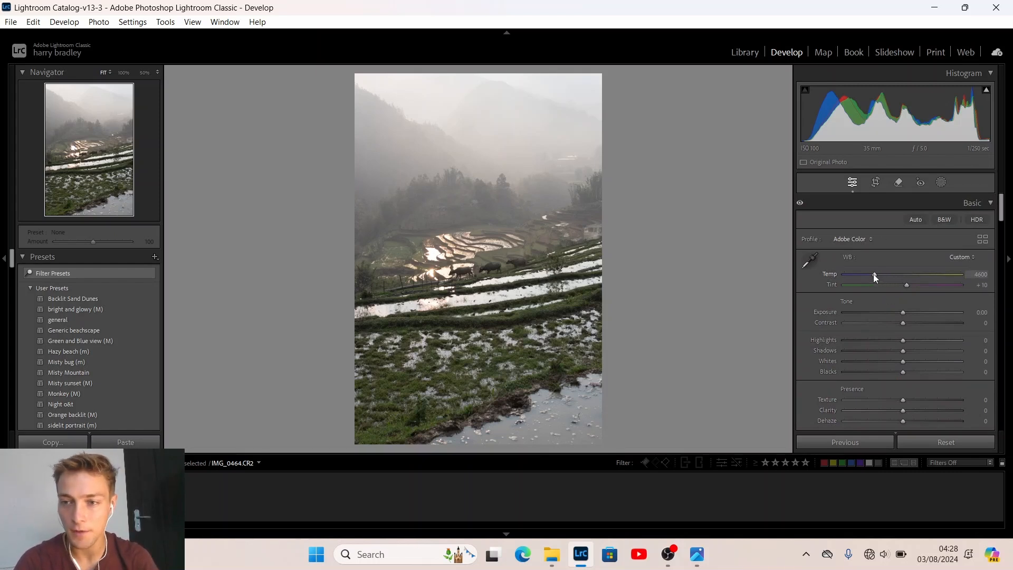
scroll(873, 276, up, 5)
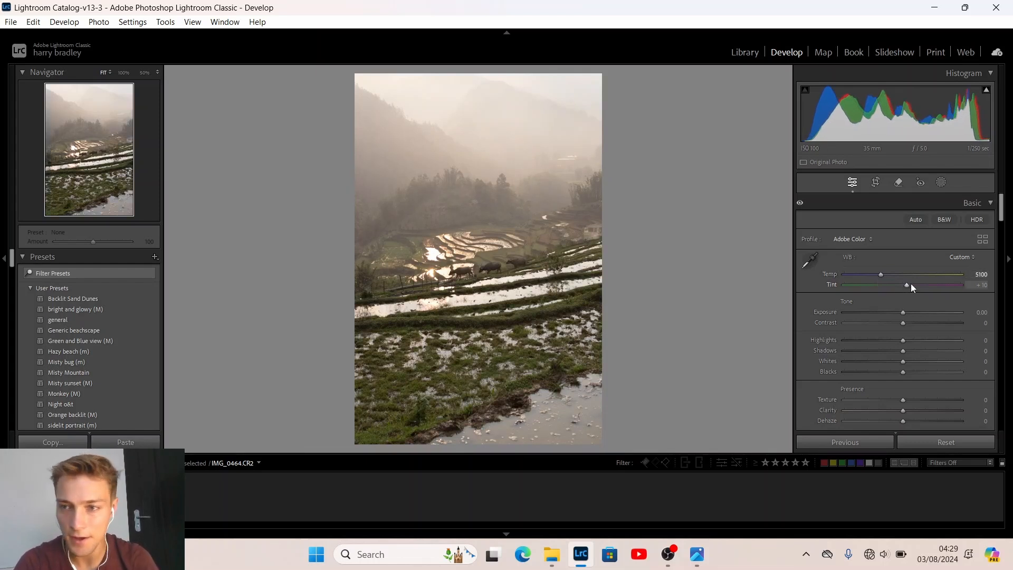
scroll(906, 284, down, 5)
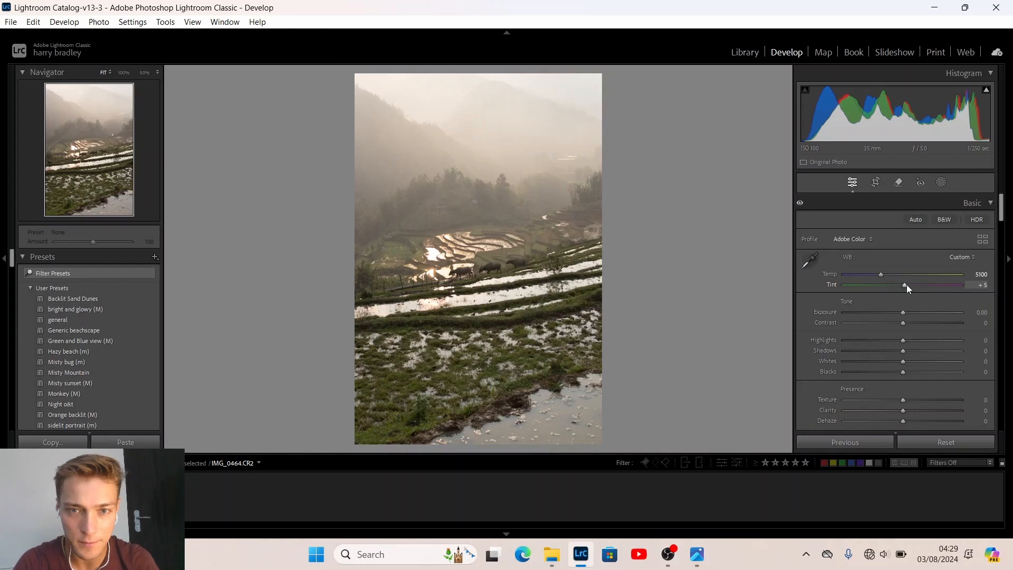
scroll(906, 284, down, 5)
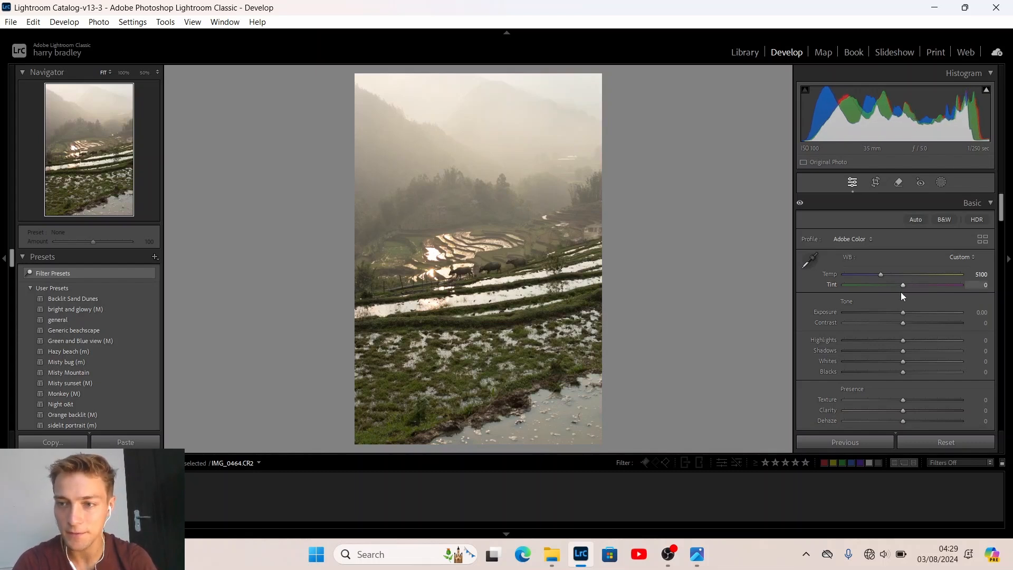
Step: Brighten the photo slightly by setting Exposure to +0.21 and Contrast to +15
scroll(902, 312, up, 5)
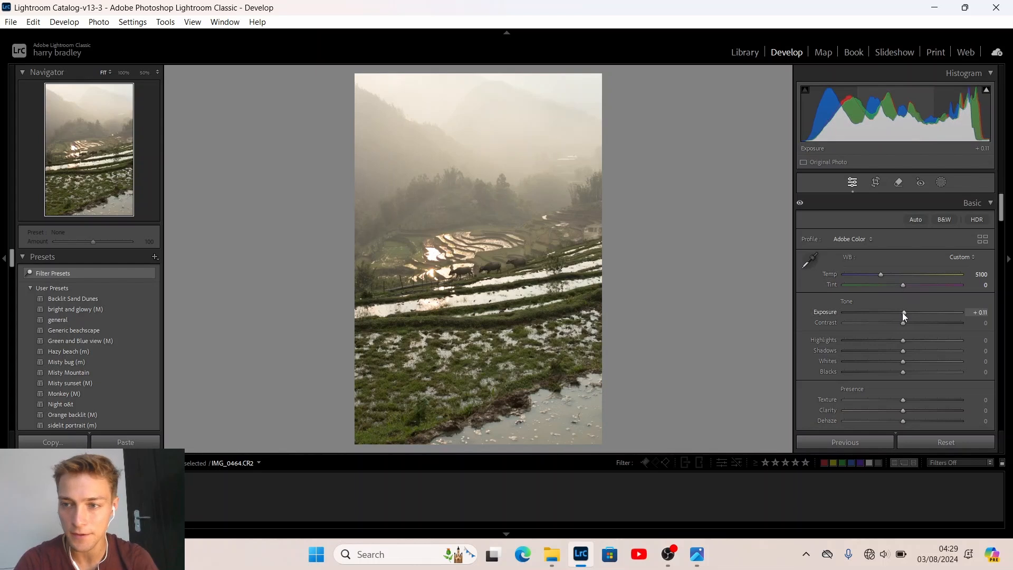
scroll(904, 315, up, 2)
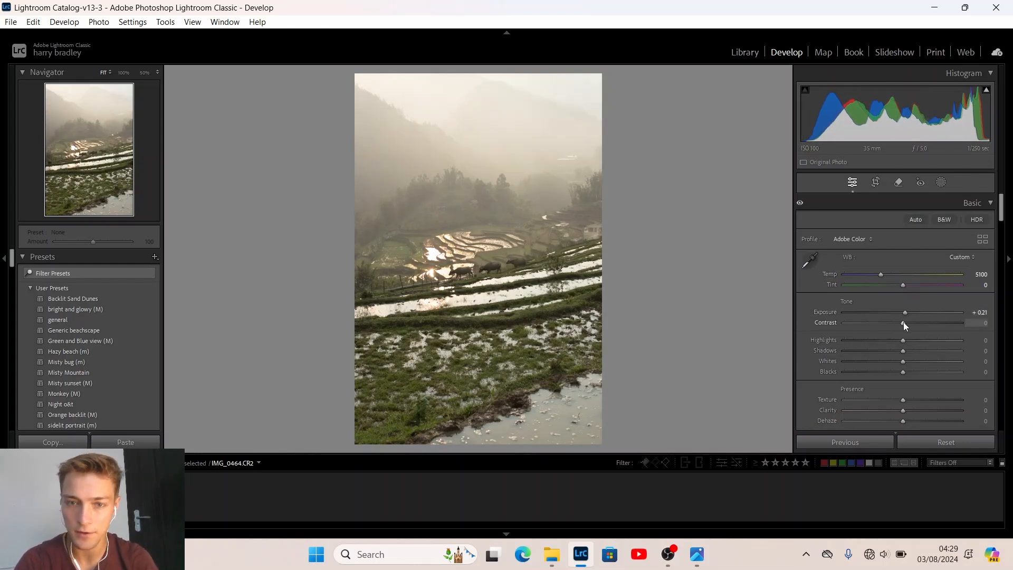
scroll(903, 323, up, 3)
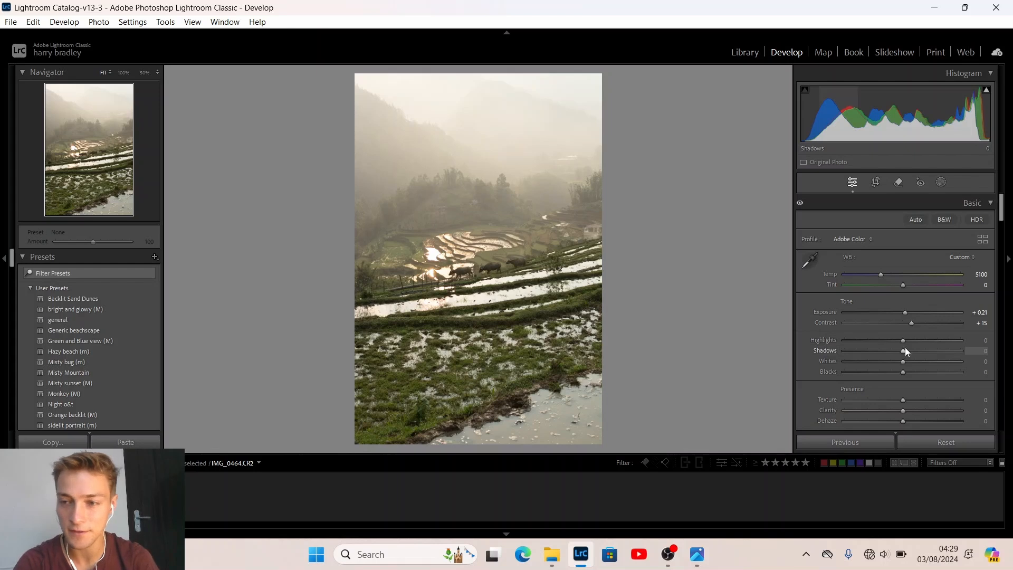
Step: Balance the tones with Highlights at -80, Shadows at +27, Whites at -18 and Blacks at +4
drag(870, 339, 853, 341)
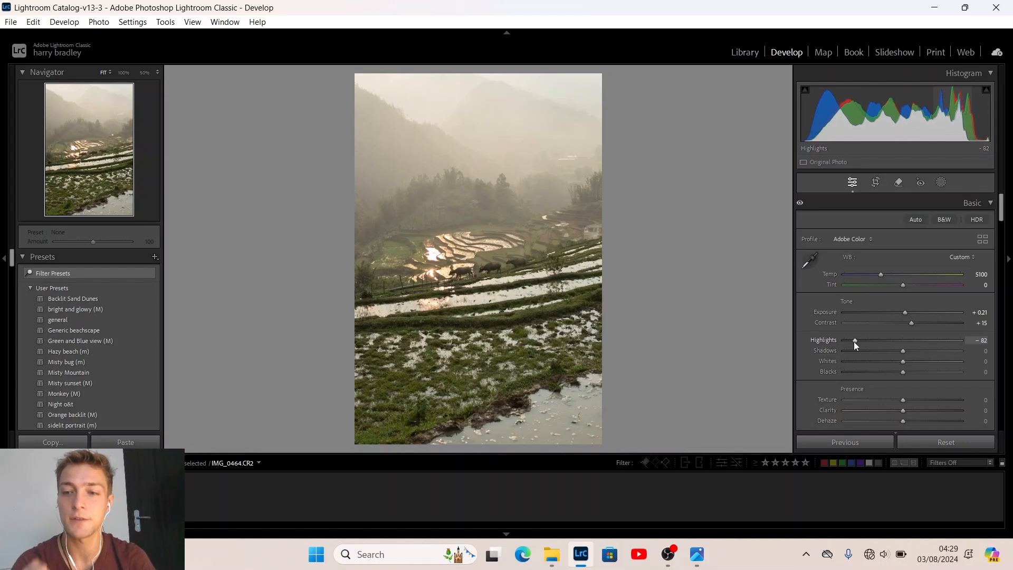
drag(854, 341, 911, 352)
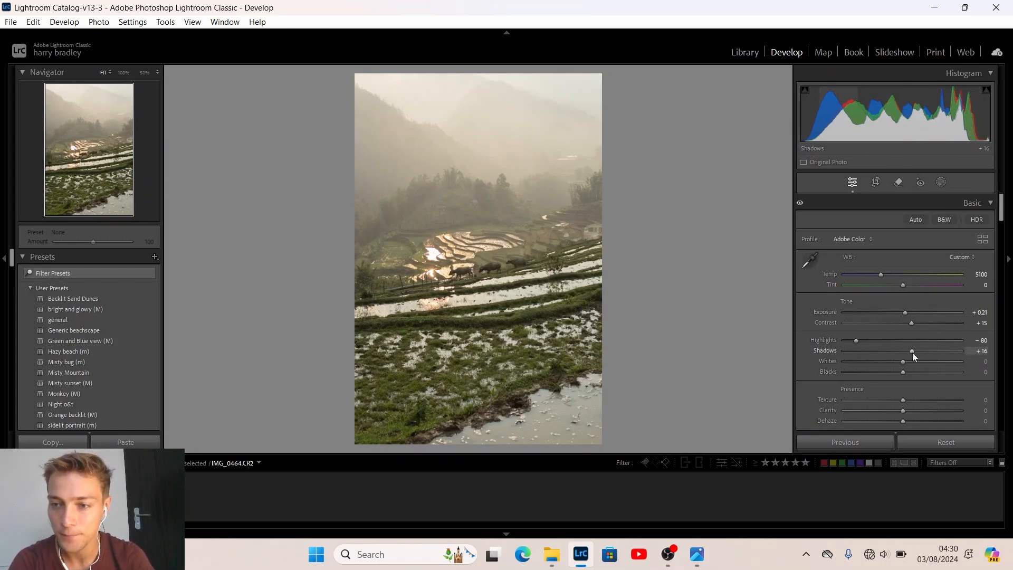
drag(911, 351, 892, 359)
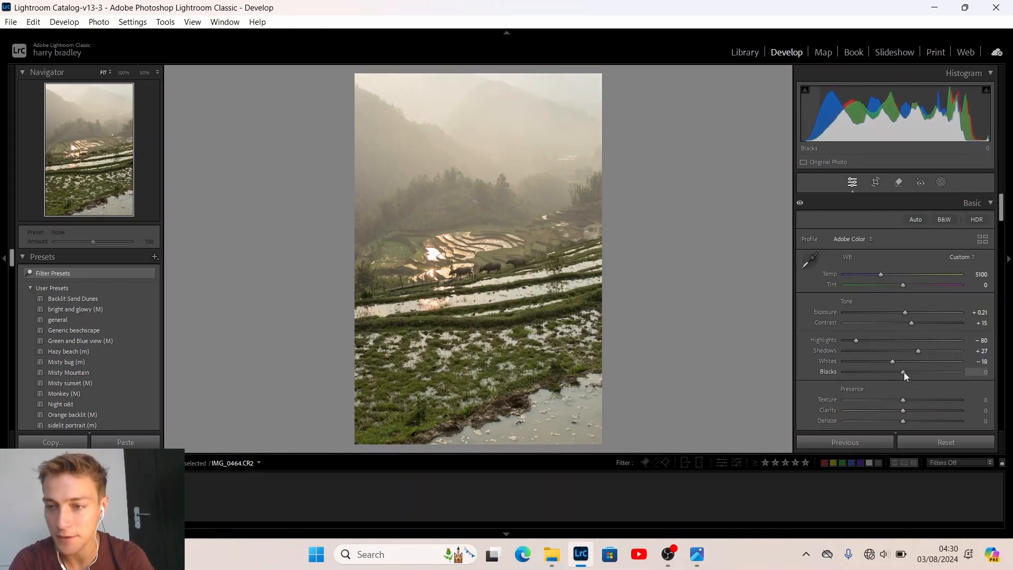
drag(903, 372, 906, 371)
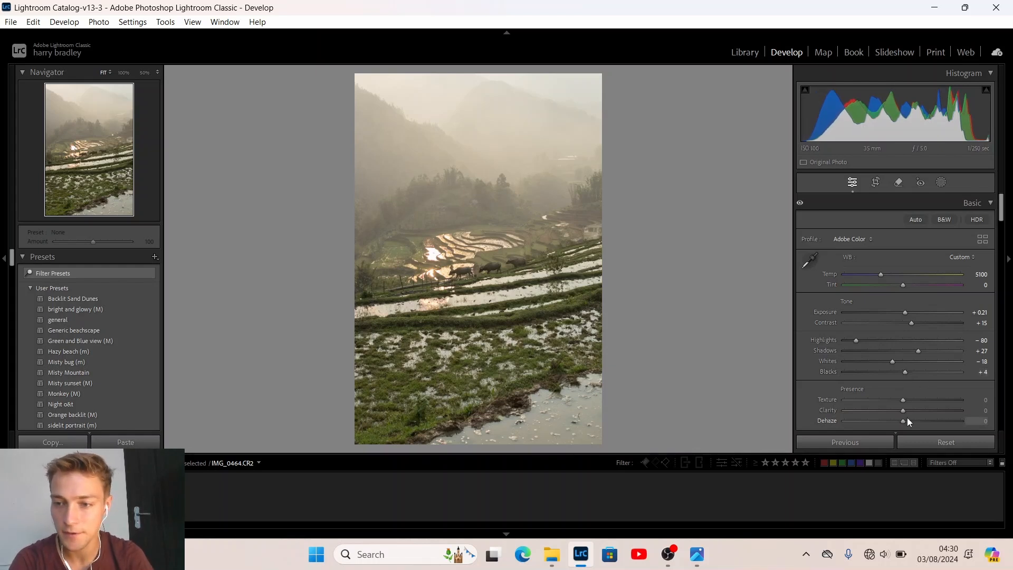
Step: Try negative and strongly positive Texture amounts, and settle on a Texture of -18
scroll(869, 385, down, 3)
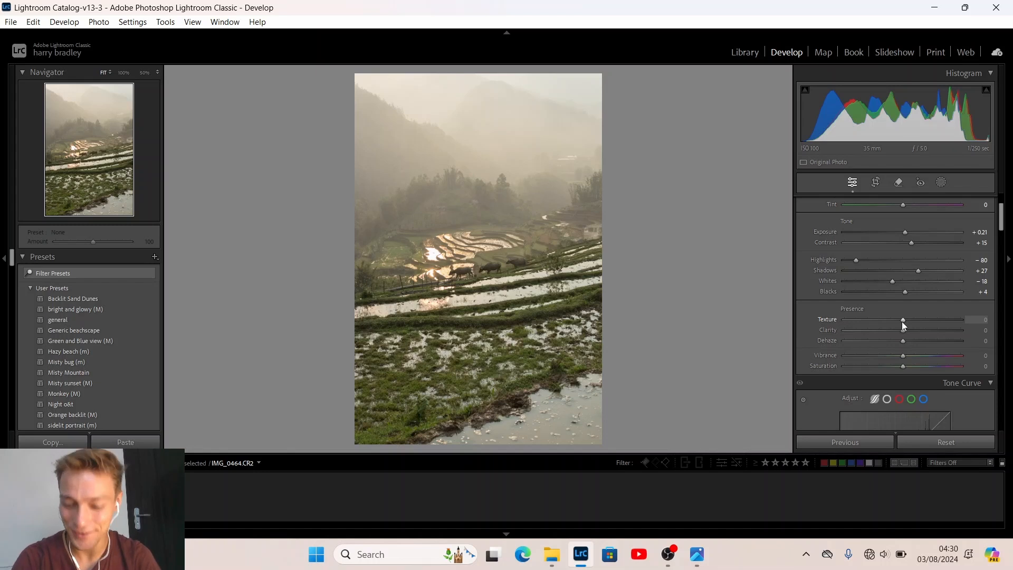
scroll(901, 321, down, 2)
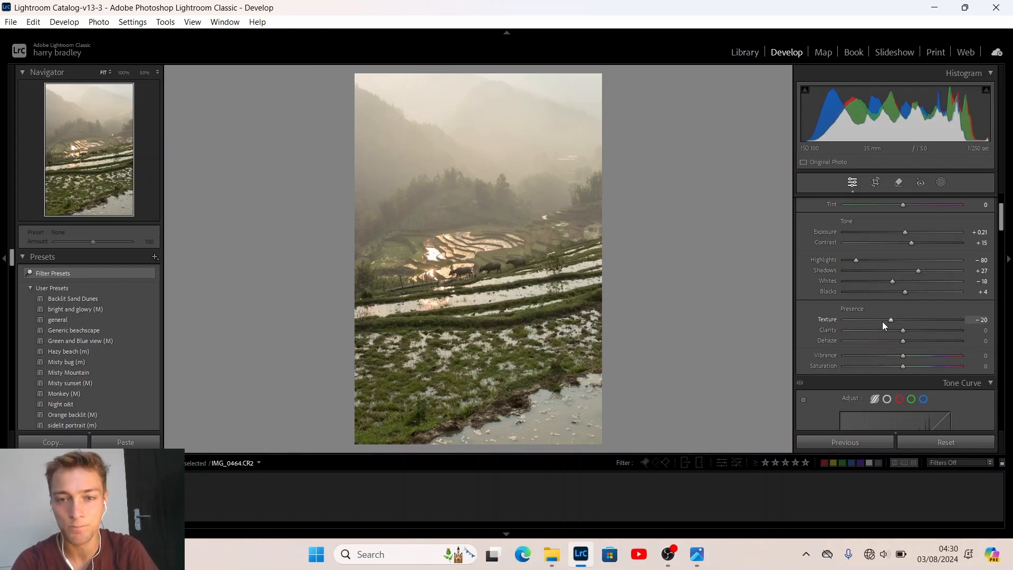
drag(890, 321, 943, 321)
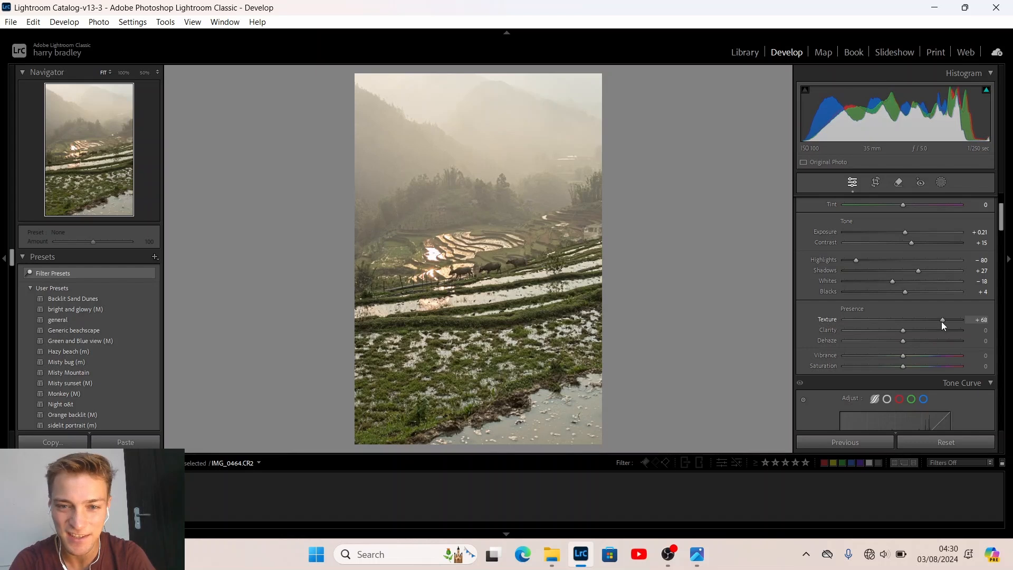
drag(944, 321, 901, 320)
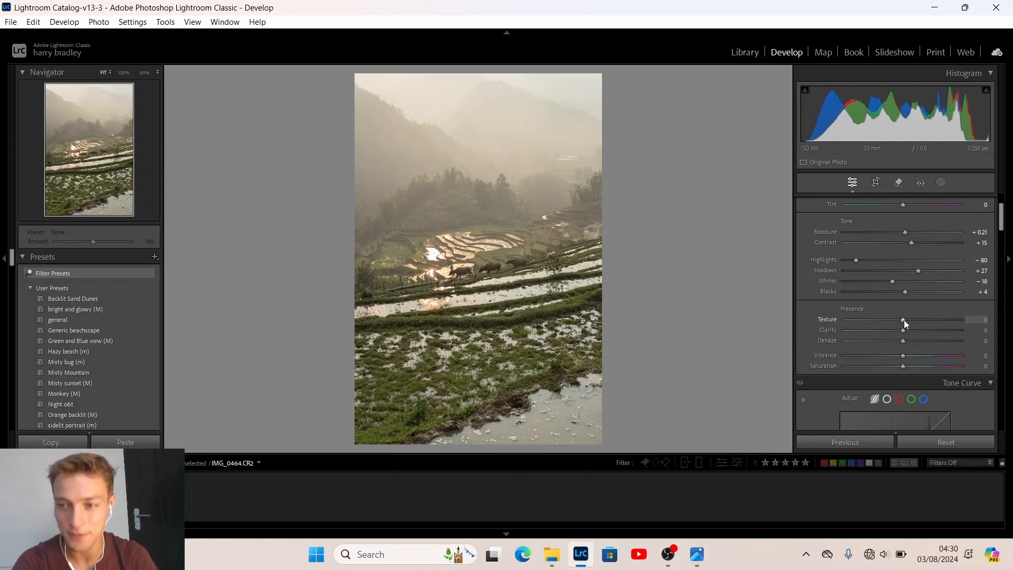
drag(903, 319, 895, 320)
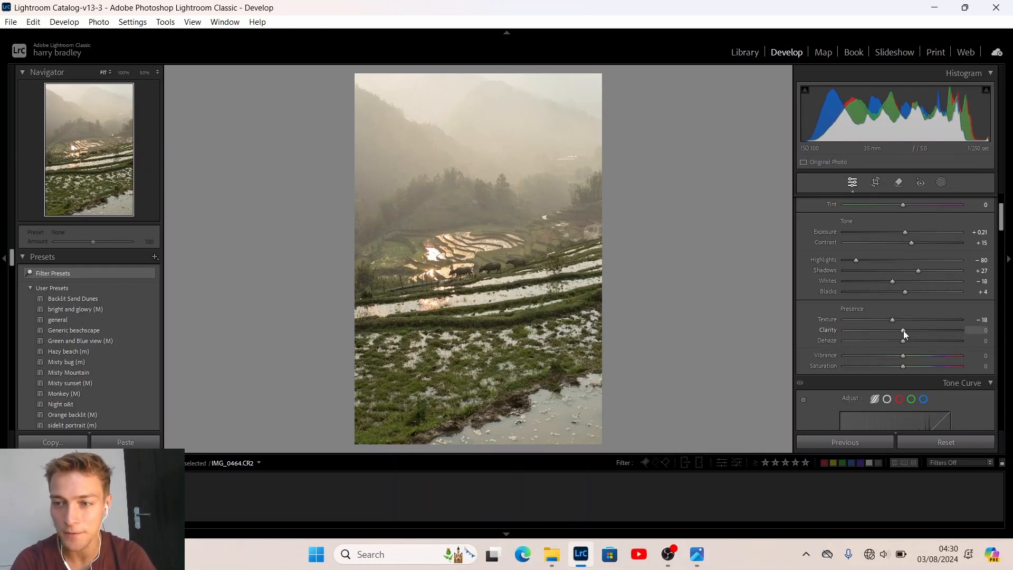
Step: Soften the photo with Clarity at -19, and try Dehaze at about +9 before resetting it to 0
drag(903, 331, 932, 329)
drag(939, 331, 891, 330)
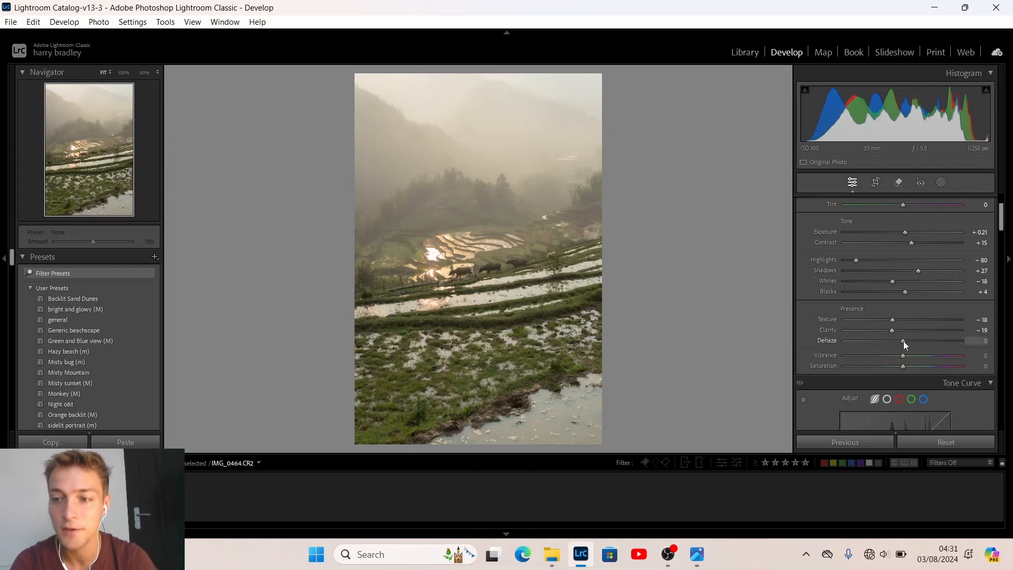
drag(894, 342, 907, 341)
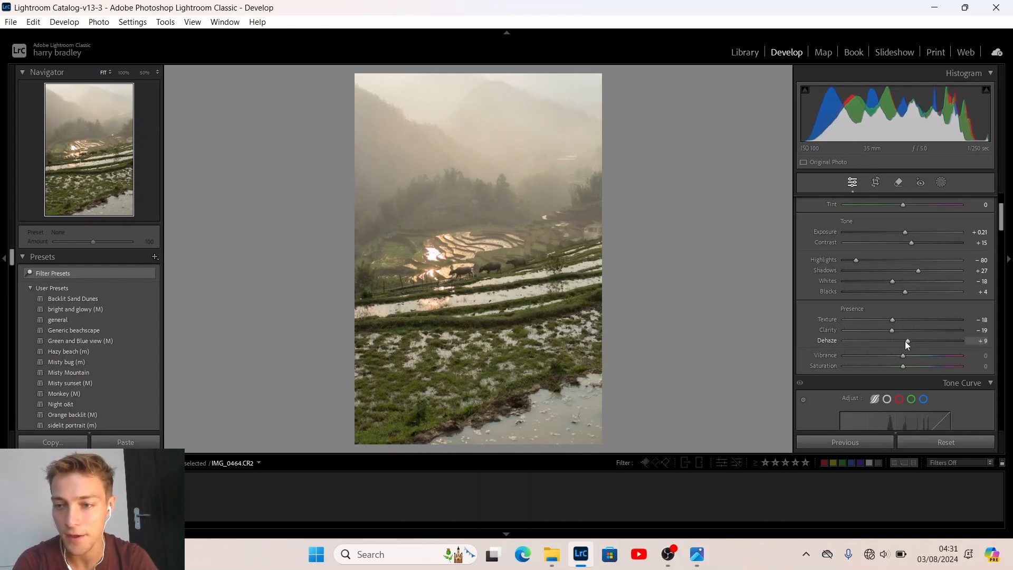
double_click(904, 341)
Step: Shape the point tone curve by raising the black point, anchoring the shadows at 34/36, lifting the highlights and setting the midtones to 107/113
scroll(873, 348, down, 3)
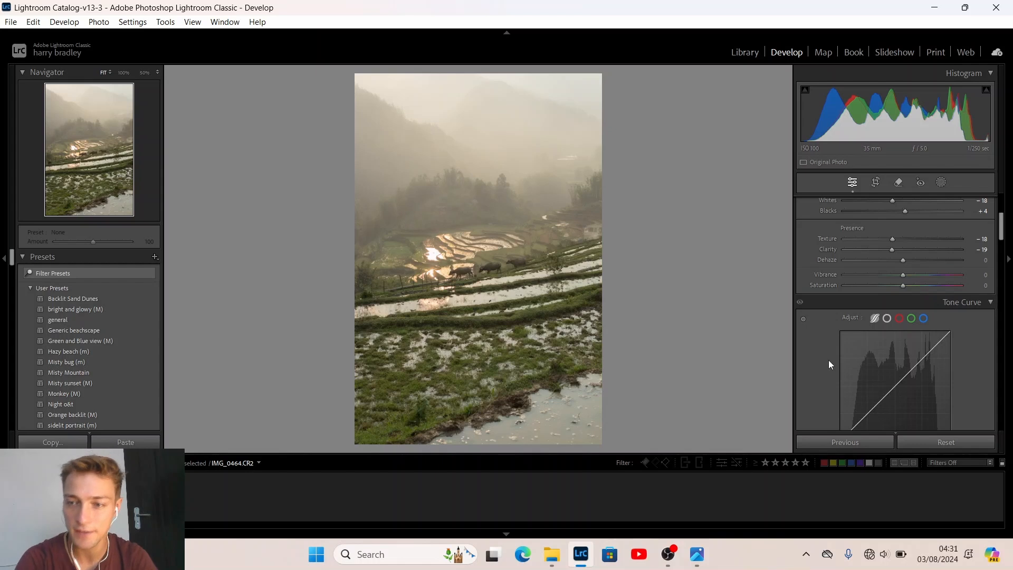
scroll(828, 360, down, 2)
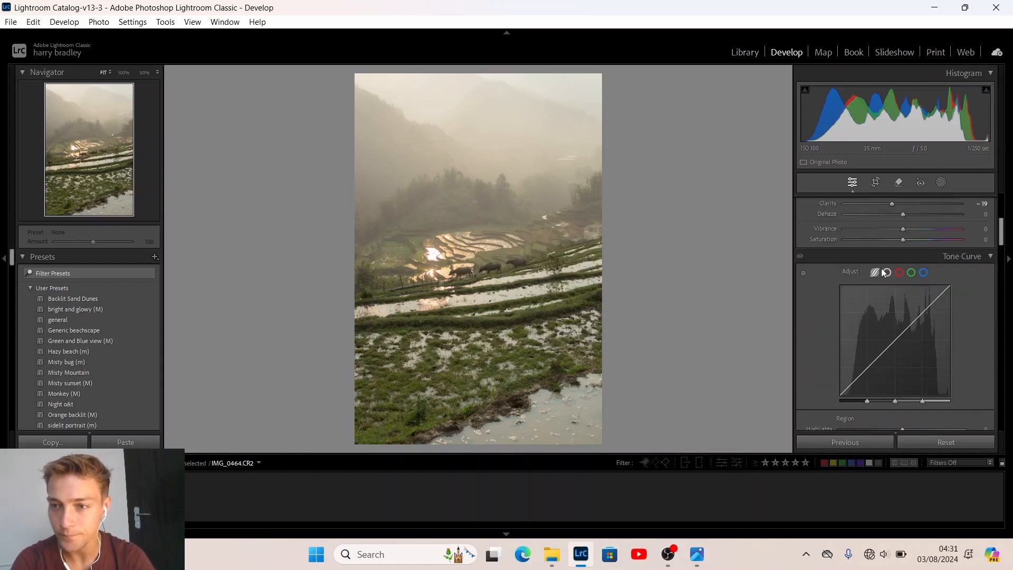
click(886, 272)
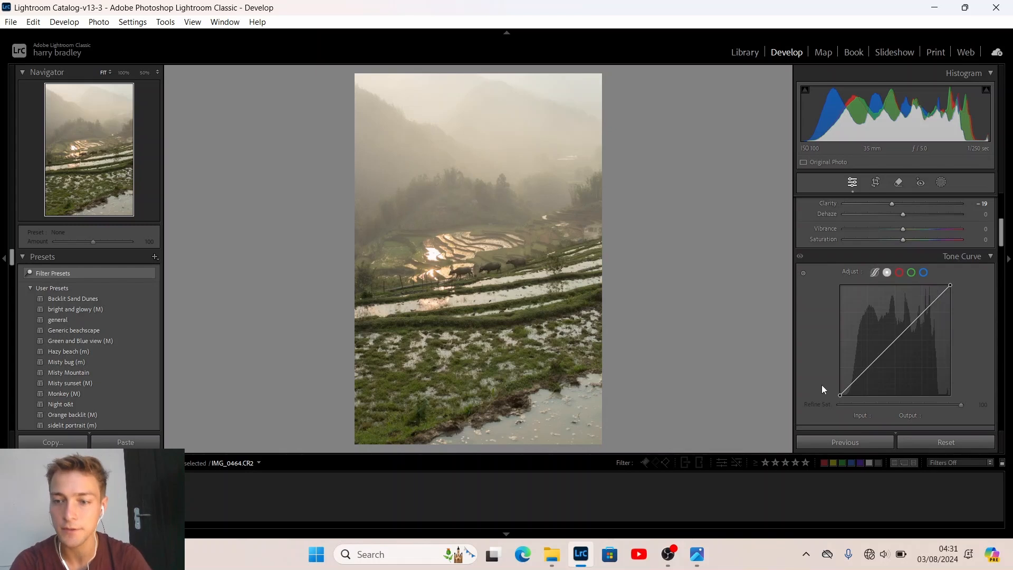
scroll(821, 384, down, 3)
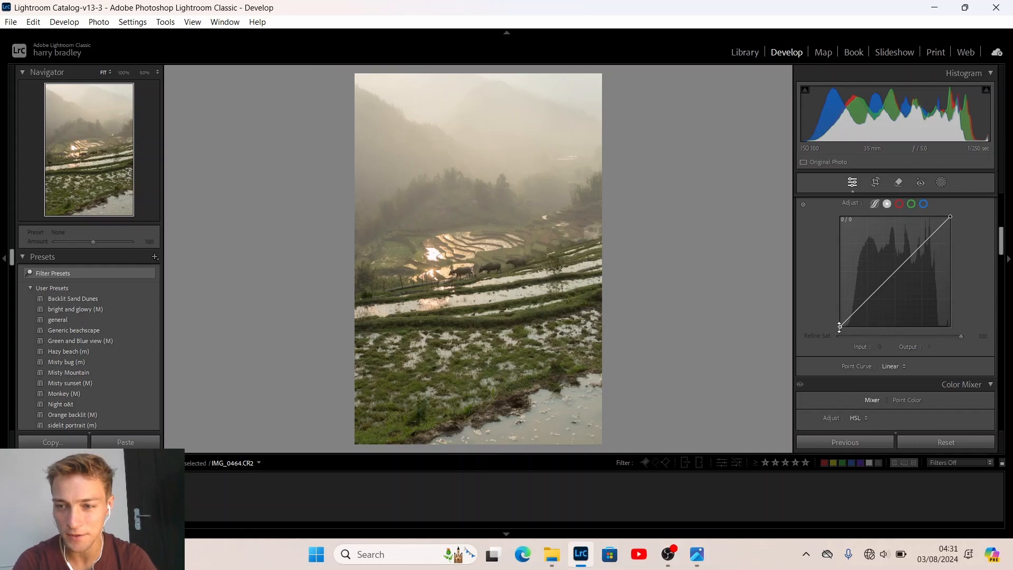
drag(839, 327, 854, 312)
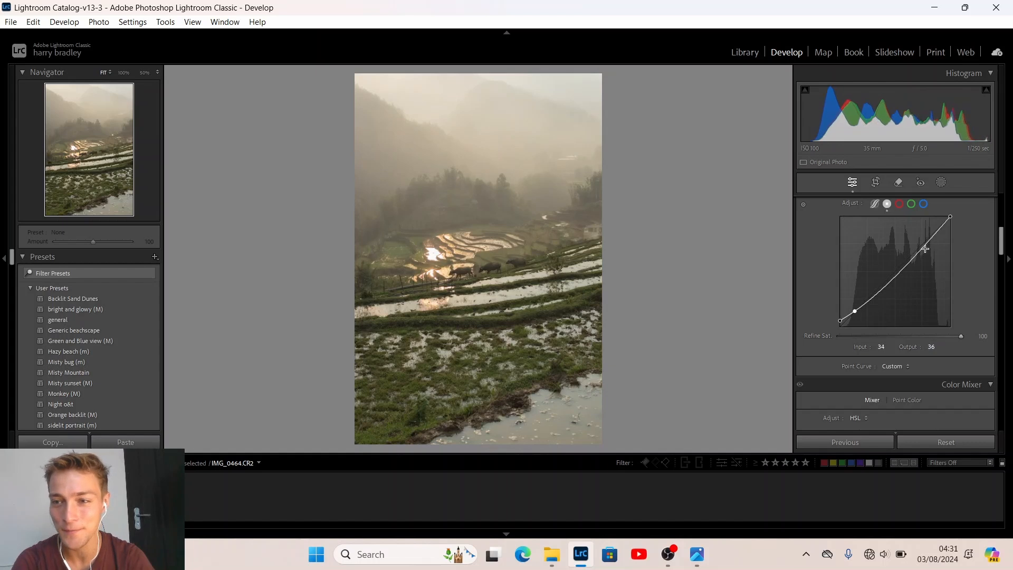
drag(917, 249, 885, 278)
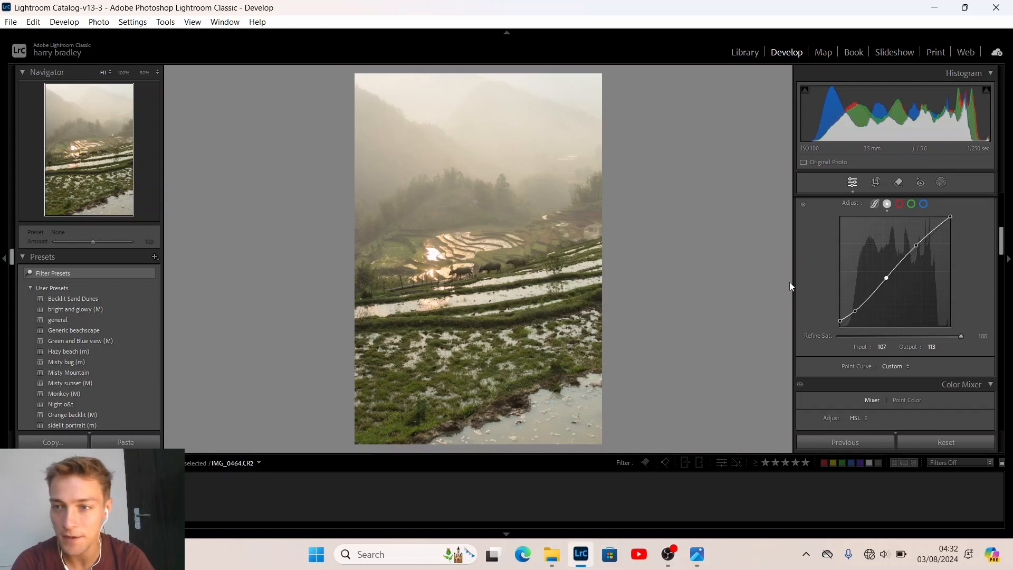
Step: Shift the Color Mixer hues to Red -9, Orange -6, Yellow -7 and Green +10
scroll(815, 295, down, 3)
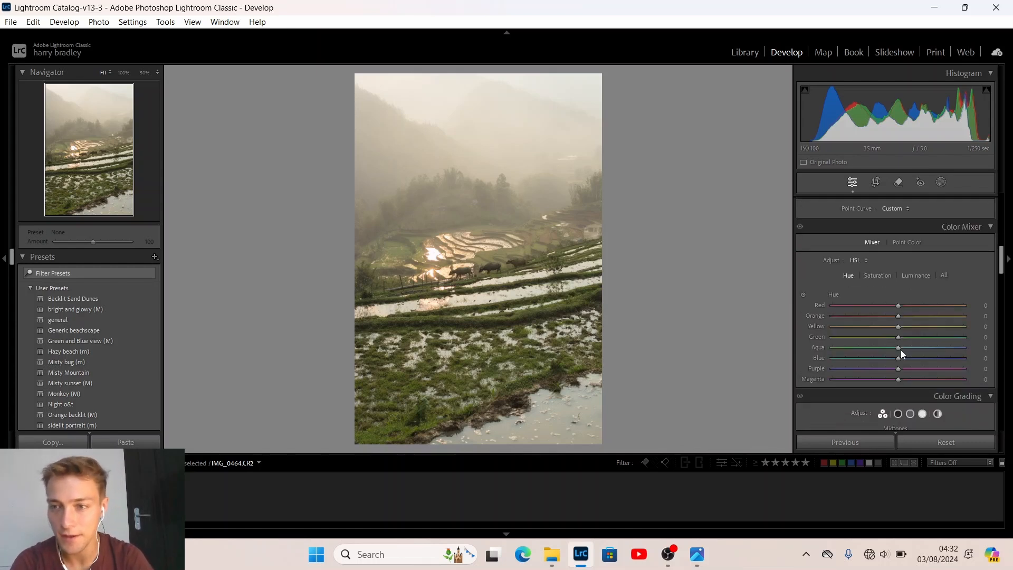
drag(899, 307, 895, 315)
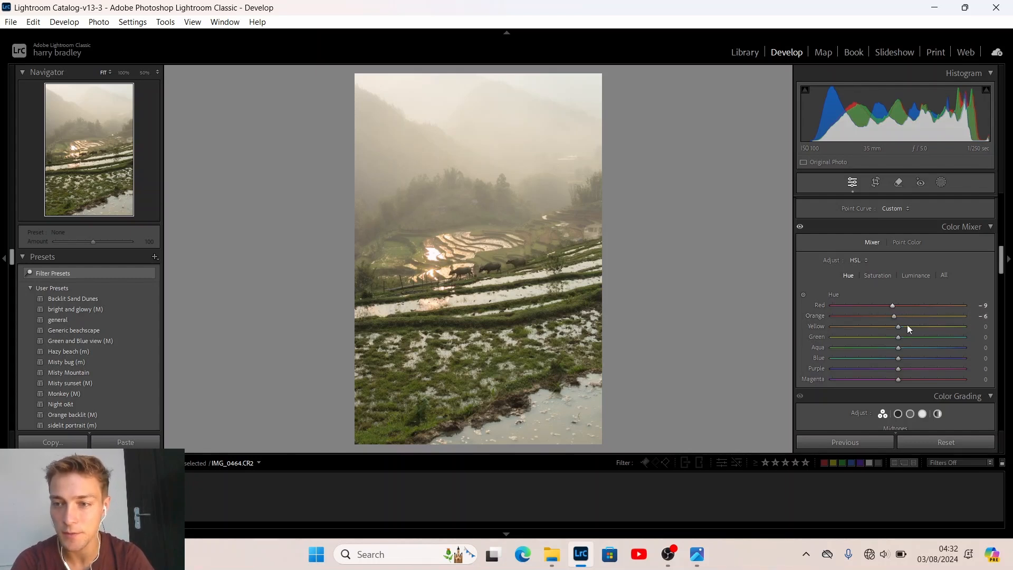
mouse_move(897, 325)
mouse_down()
mouse_move(887, 327)
mouse_move(912, 324)
mouse_move(900, 326)
mouse_up()
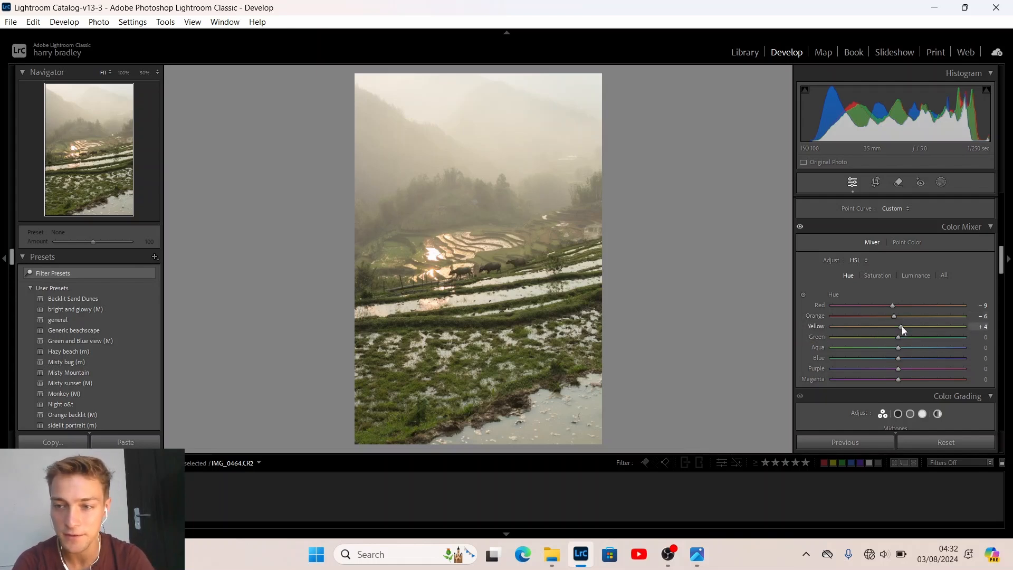
mouse_move(901, 326)
mouse_down()
mouse_move(1005, 327)
mouse_move(774, 323)
mouse_move(998, 340)
mouse_move(893, 327)
mouse_up()
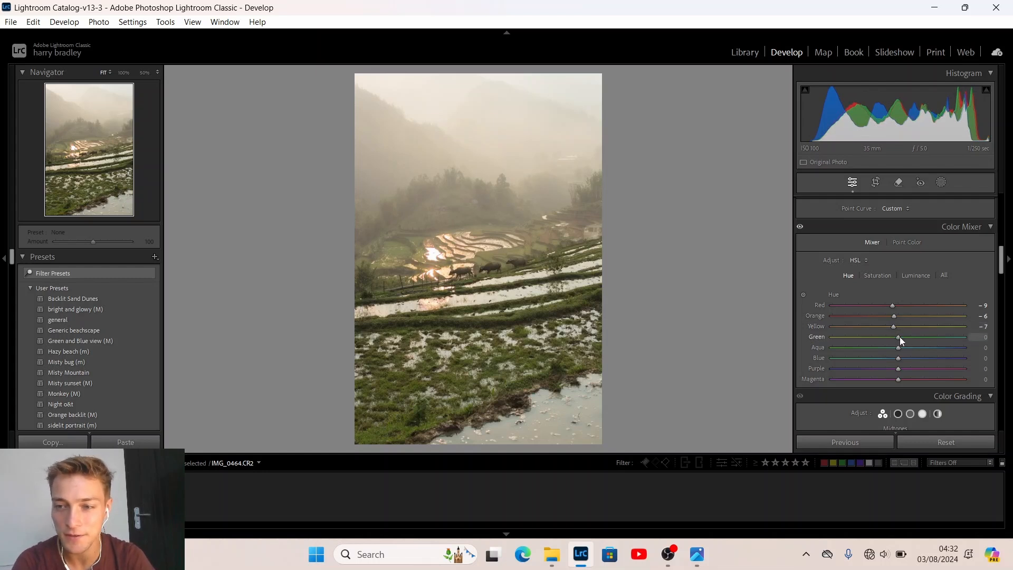
mouse_move(898, 337)
mouse_down()
mouse_move(918, 338)
mouse_move(878, 334)
mouse_move(923, 340)
mouse_move(789, 334)
mouse_move(904, 339)
mouse_up()
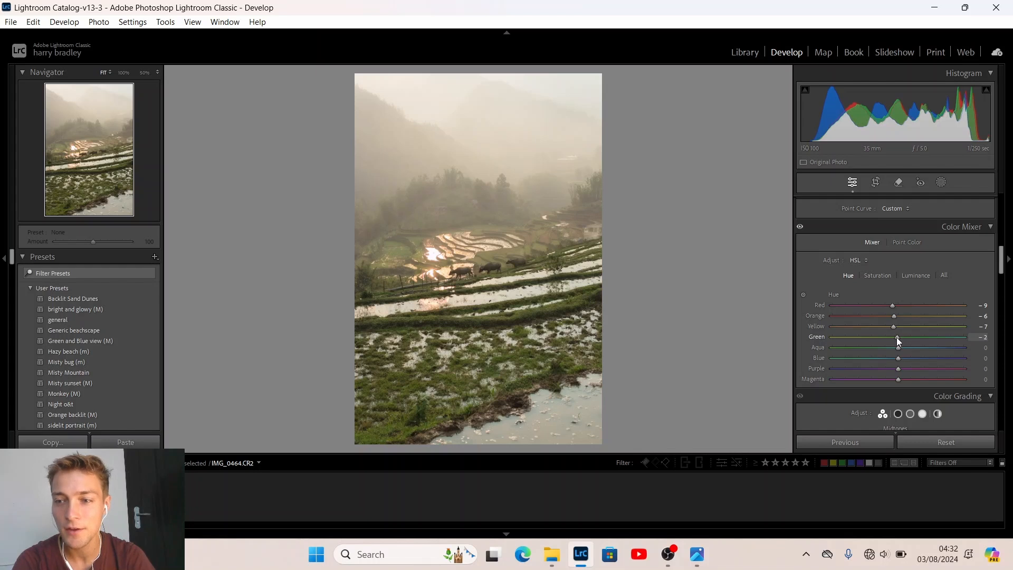
drag(897, 337, 905, 341)
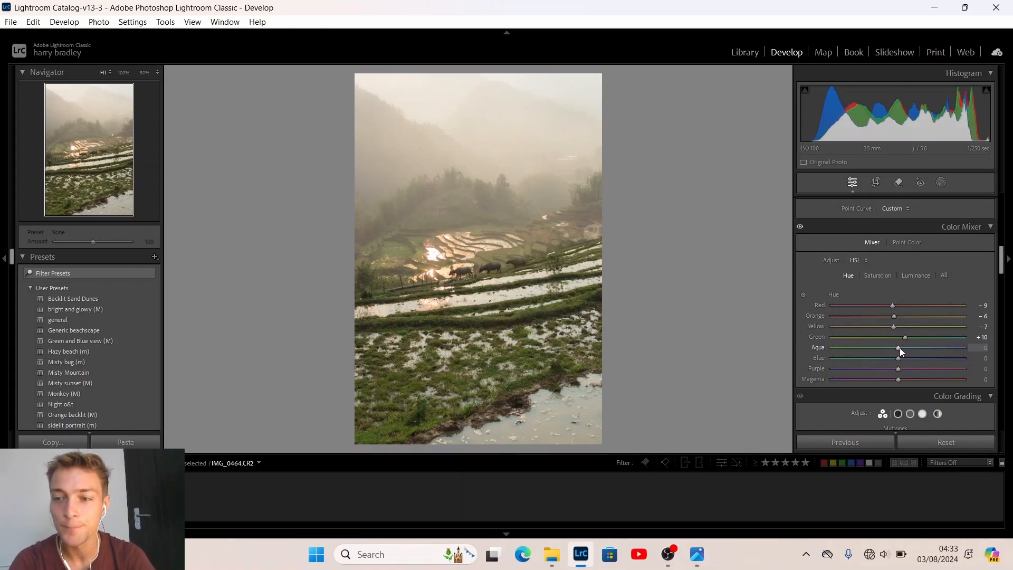
Step: Shift the remaining Color Mixer hues to Aqua -8, Blue -7, Purple -60 and Magenta +1
mouse_move(897, 347)
mouse_down()
mouse_move(910, 347)
mouse_move(894, 347)
mouse_up()
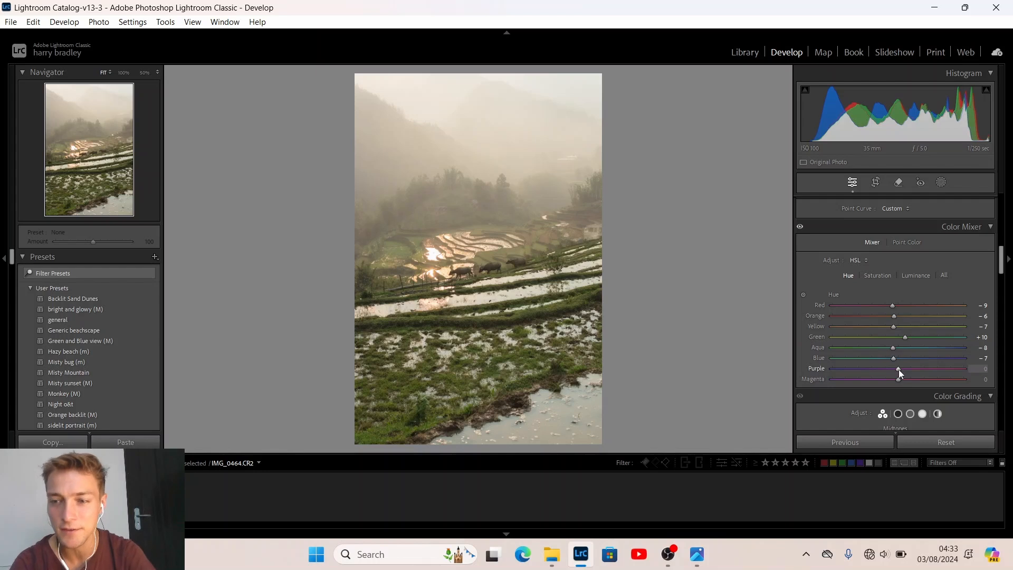
drag(897, 369, 859, 367)
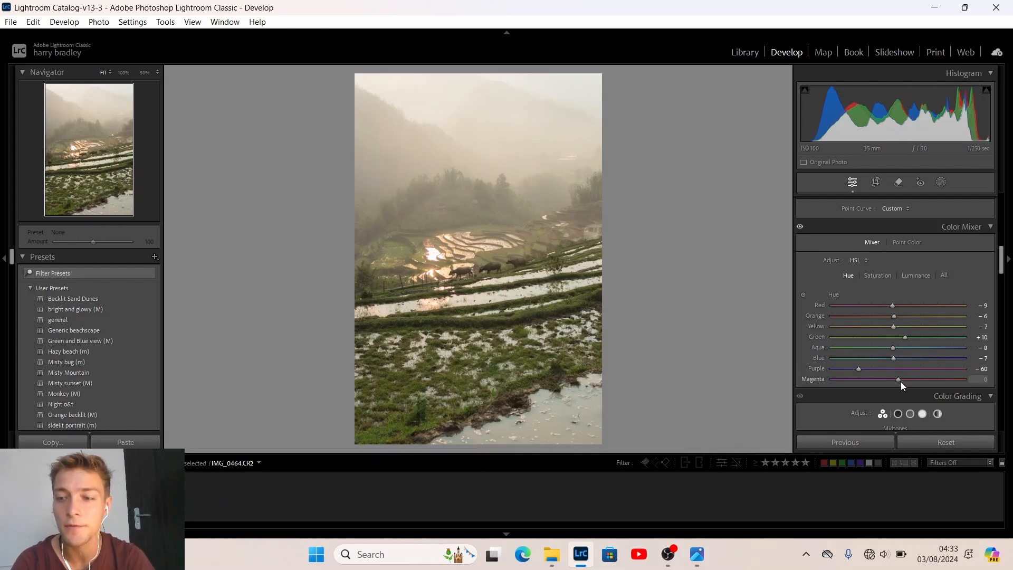
drag(897, 379, 828, 384)
drag(955, 378, 902, 381)
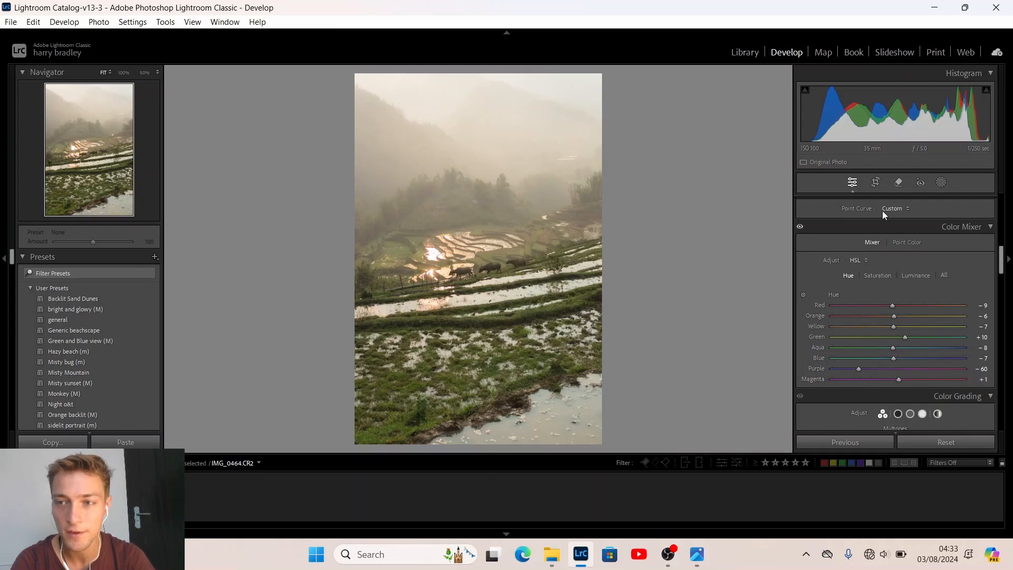
Step: Set the Color Mixer saturation to Red -7, Orange -33, Yellow +10 and Green -42
click(875, 276)
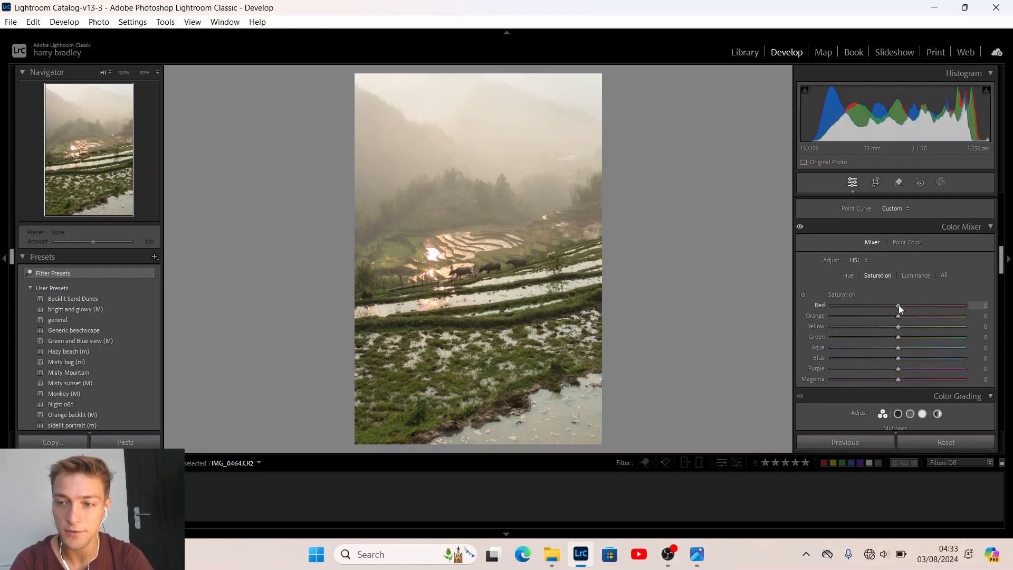
drag(898, 305, 880, 316)
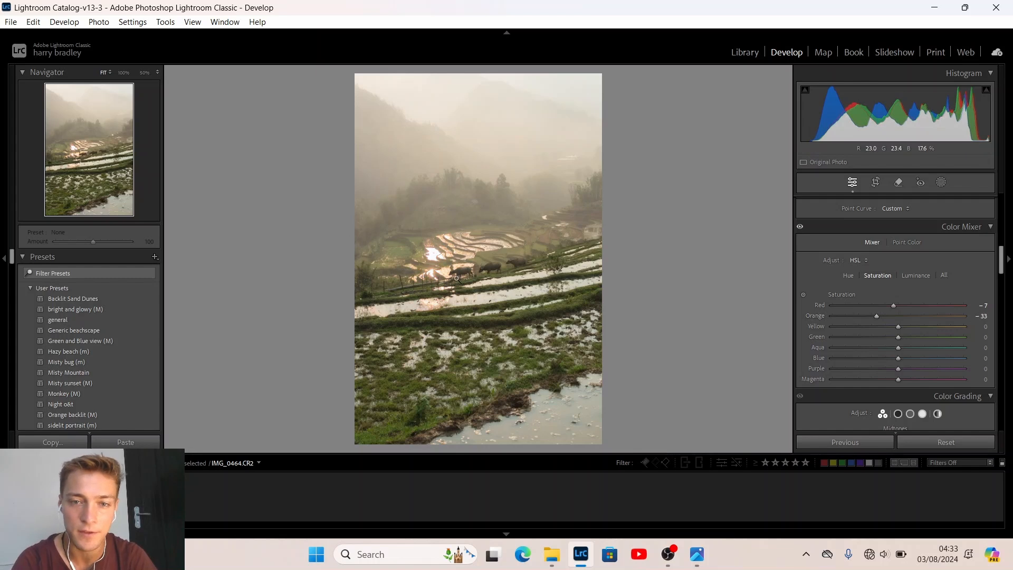
mouse_move(898, 327)
mouse_down()
mouse_move(871, 325)
mouse_move(905, 326)
mouse_up()
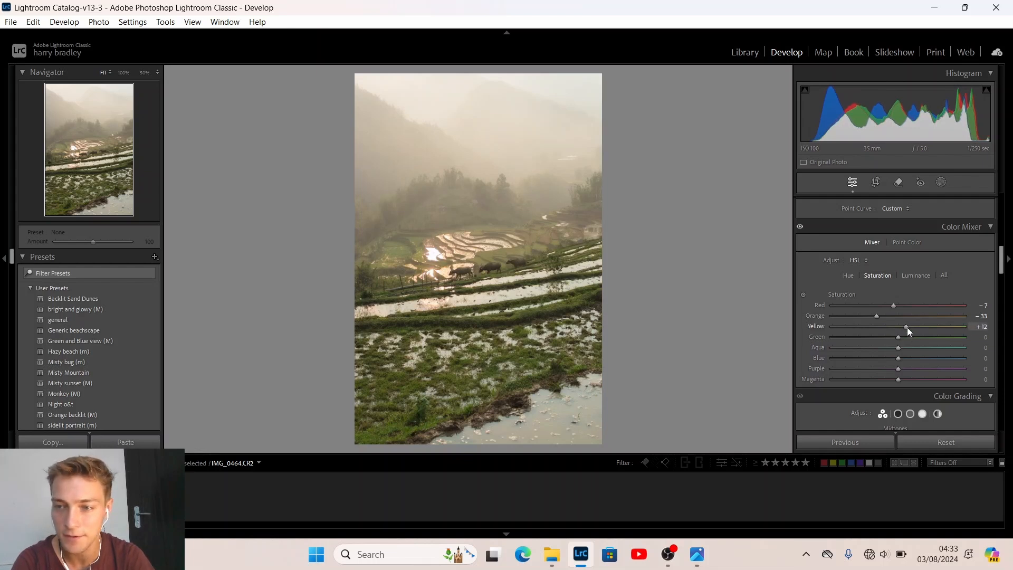
drag(893, 337, 867, 341)
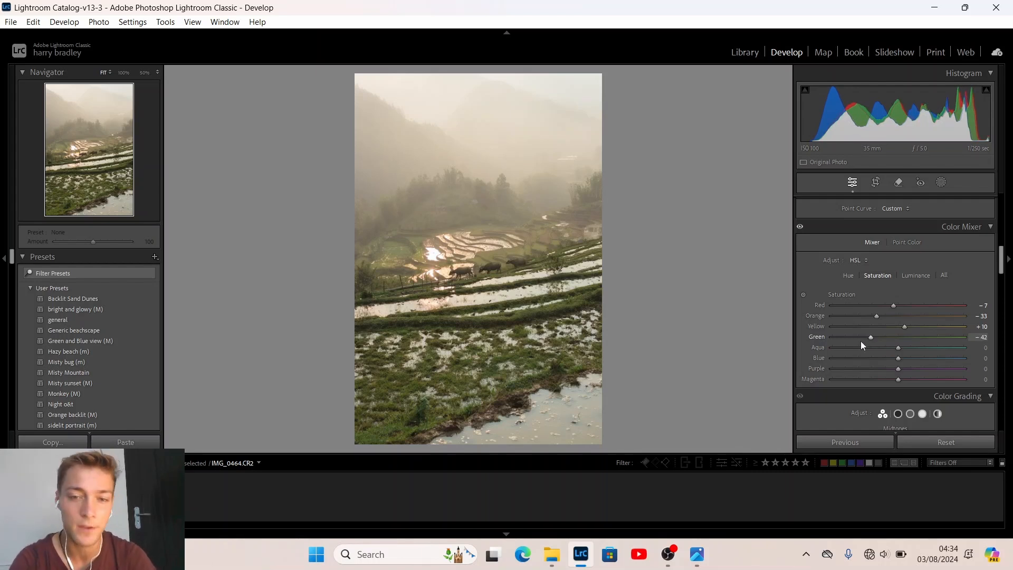
Step: Reduce the cool colors' saturation in the Color Mixer to Aqua -6, Blue -17 and Purple -34
mouse_move(898, 349)
mouse_down()
mouse_move(881, 345)
mouse_move(899, 350)
mouse_up()
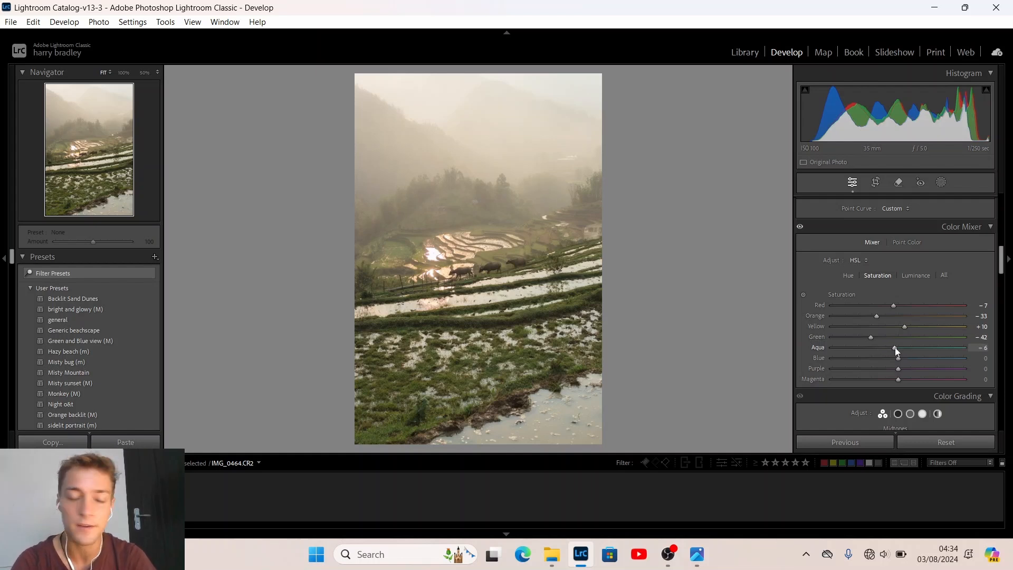
mouse_move(899, 356)
mouse_down()
mouse_move(889, 356)
mouse_move(915, 359)
mouse_move(888, 359)
mouse_up()
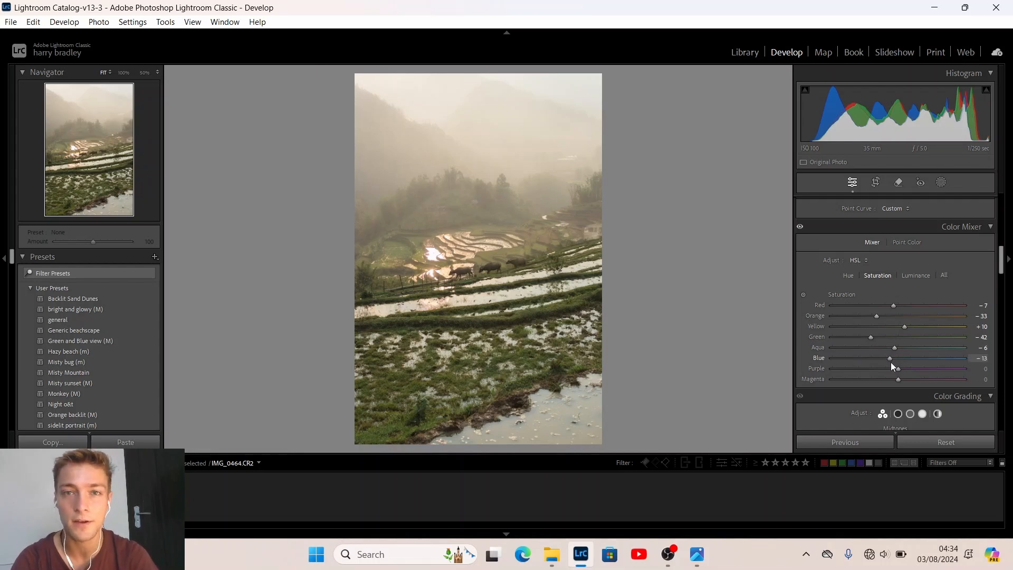
mouse_move(898, 357)
mouse_down()
mouse_move(865, 359)
mouse_move(888, 359)
mouse_up()
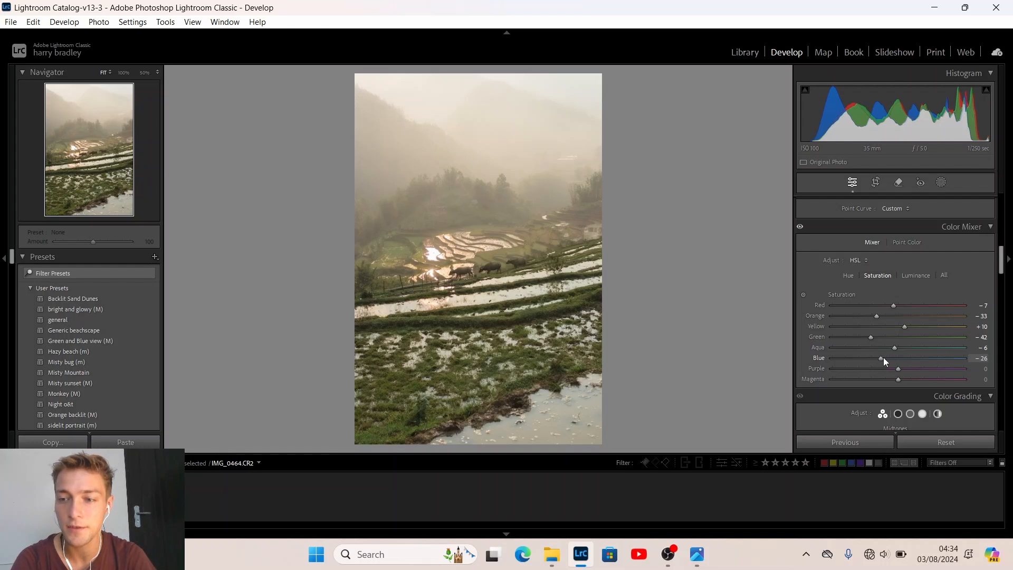
drag(898, 368, 852, 365)
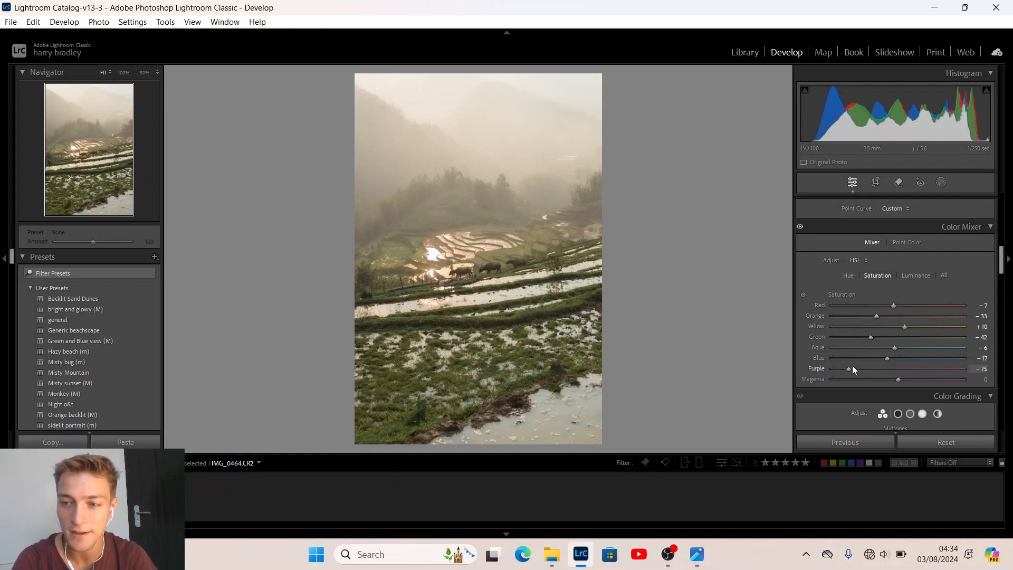
drag(986, 371, 877, 369)
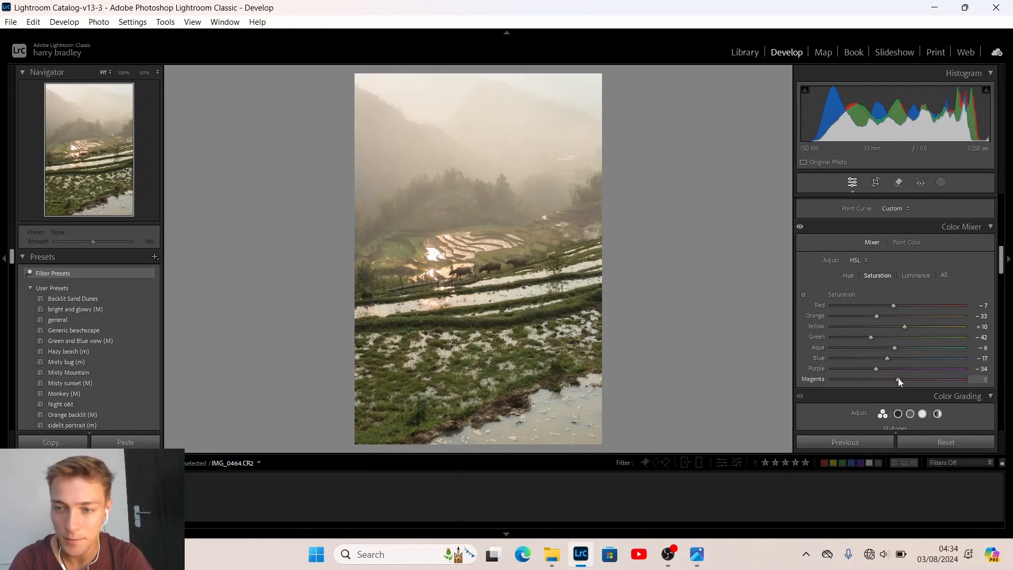
Step: Set the Color Mixer luminance to Red -15, Orange +54, Yellow -12 and Green +19
click(915, 275)
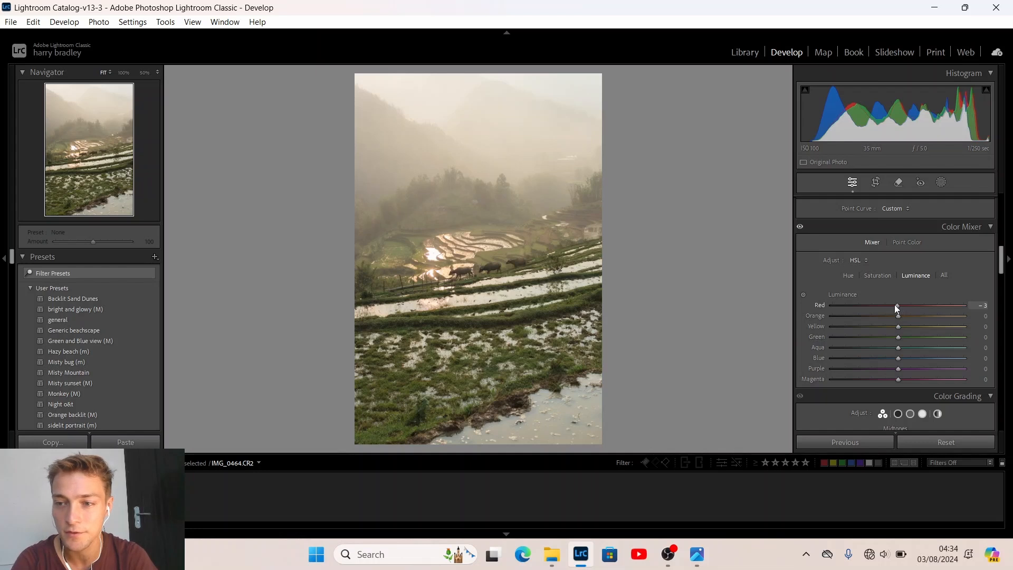
drag(894, 304, 942, 326)
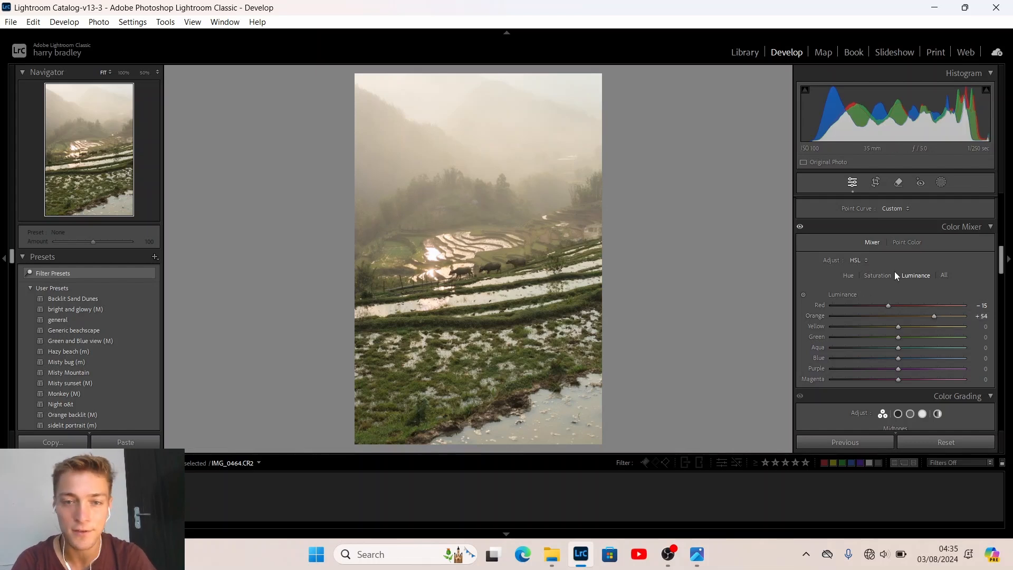
mouse_move(897, 327)
mouse_down()
mouse_move(884, 328)
mouse_move(920, 328)
mouse_move(870, 327)
mouse_move(890, 324)
mouse_up()
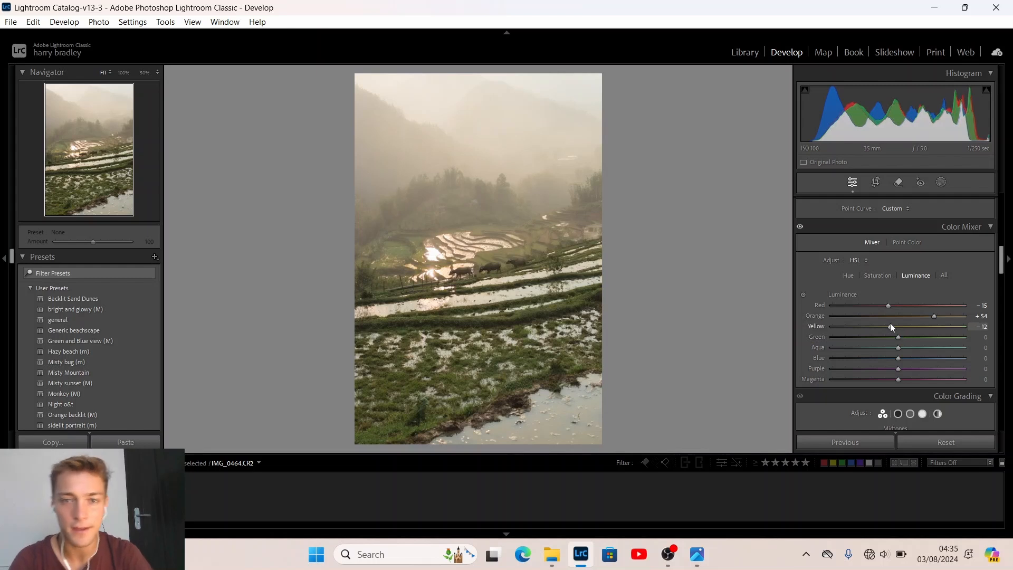
drag(434, 375, 460, 161)
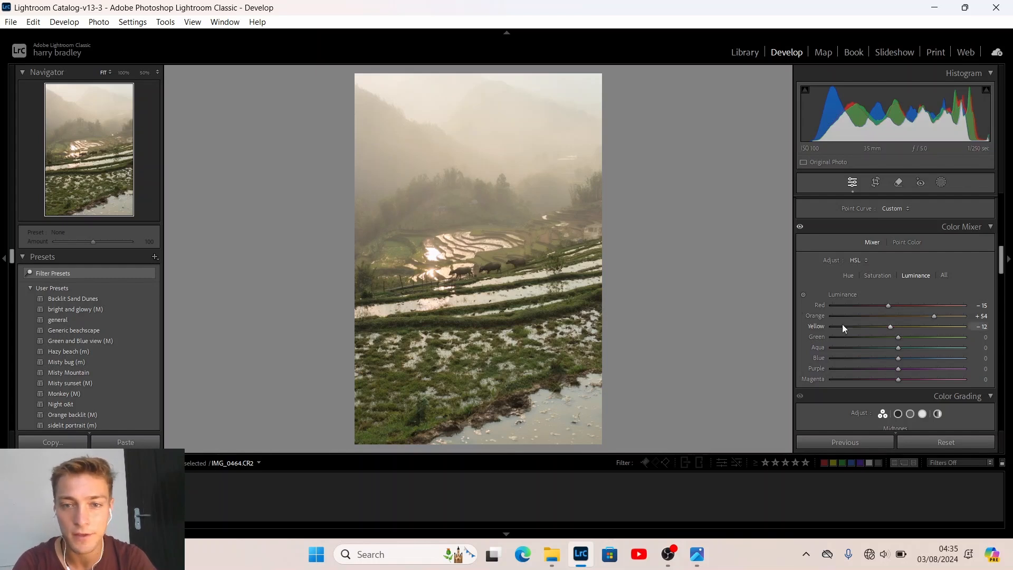
drag(897, 340, 870, 344)
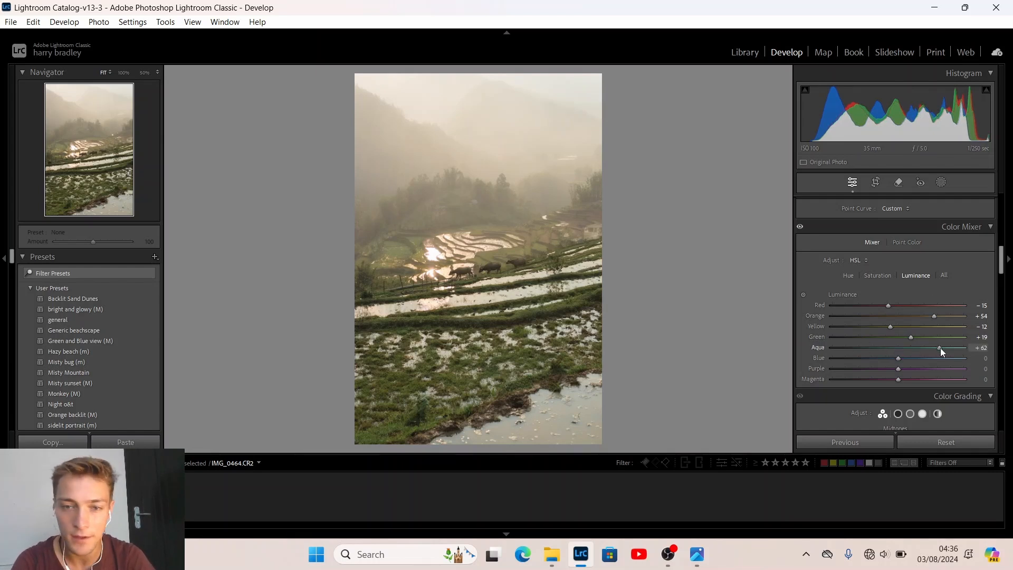
Step: Set the remaining Color Mixer luminance values to Aqua -9, Blue -10, Purple -40 and Magenta +6
drag(940, 349, 795, 385)
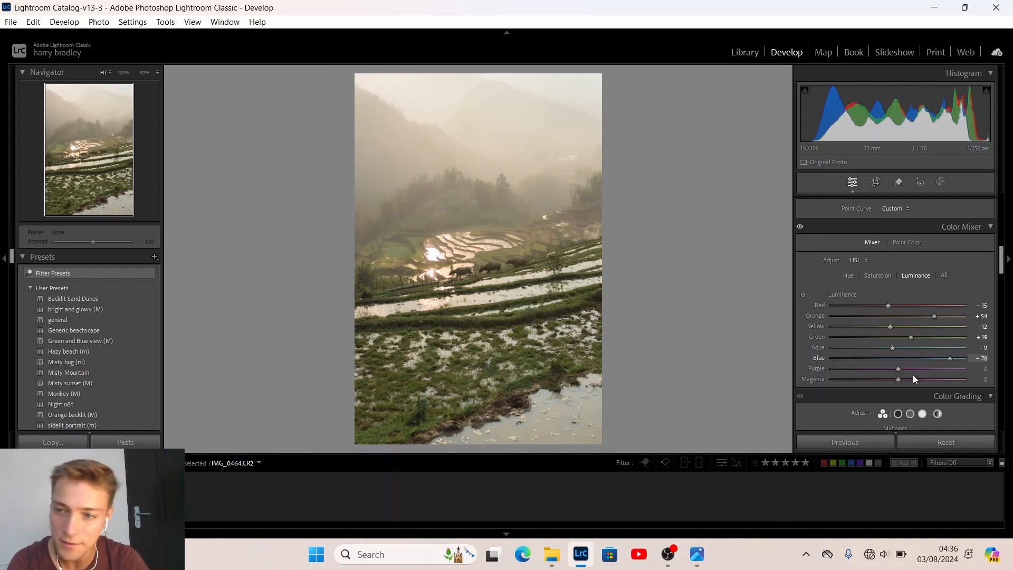
drag(892, 361, 954, 366)
drag(851, 378, 901, 379)
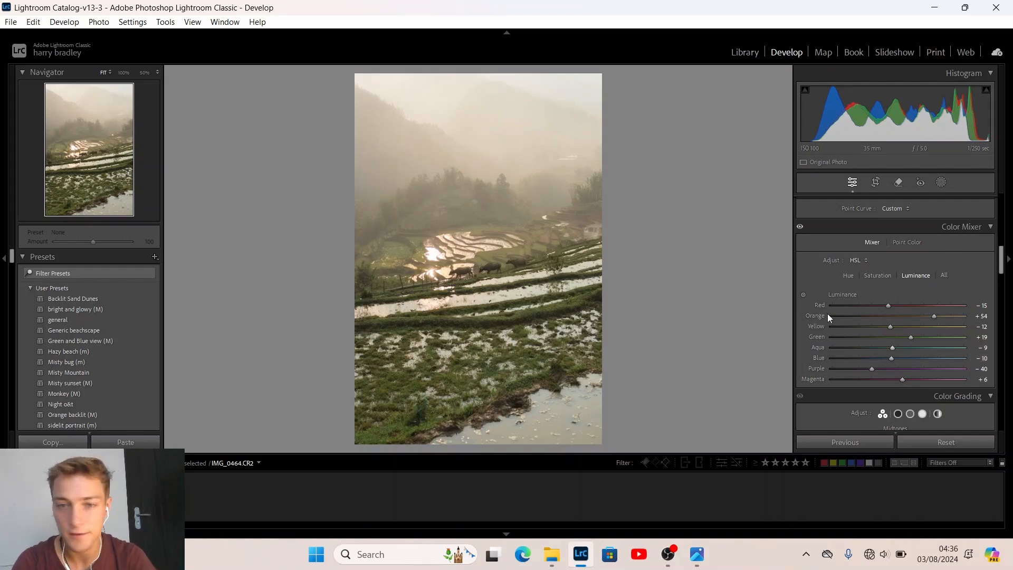
Step: Color grade the photo with a slight teal-blue tint in the shadows and a slight warm orange tint in the highlights
scroll(839, 287, down, 5)
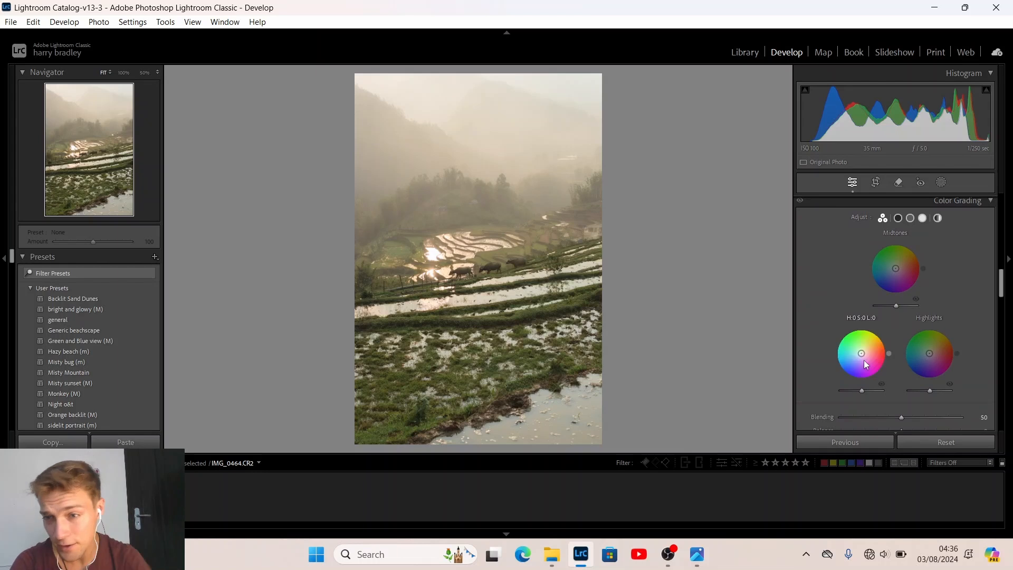
mouse_move(860, 353)
mouse_down()
mouse_move(834, 358)
mouse_move(859, 357)
mouse_up()
drag(930, 353, 929, 353)
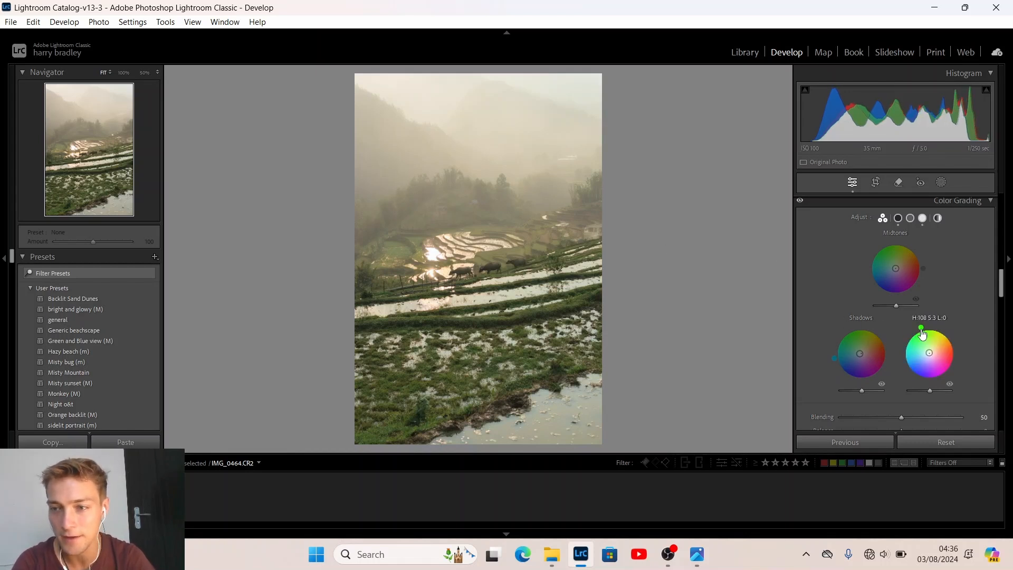
drag(921, 327, 931, 352)
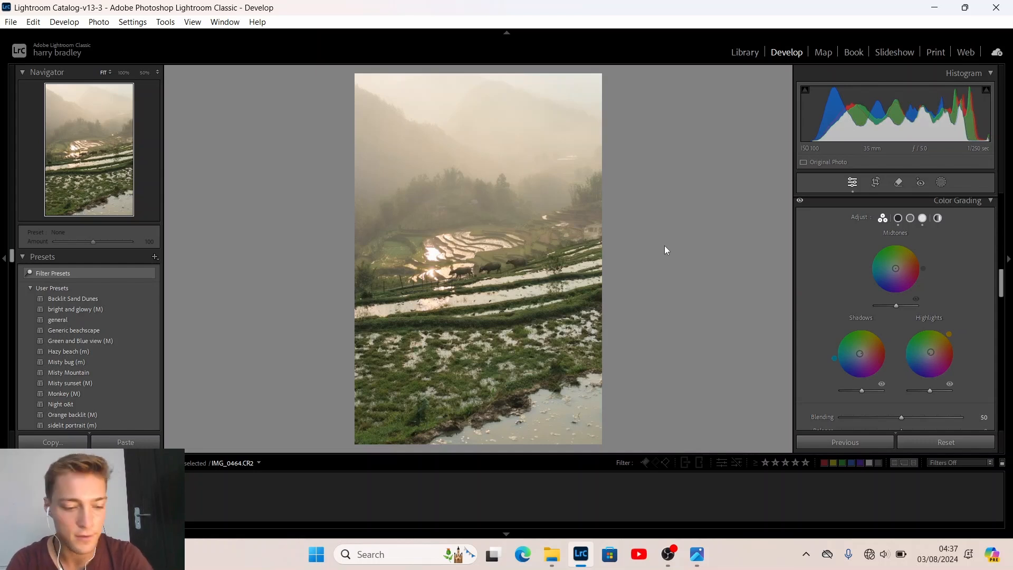
Step: Compare the edited photo with its unedited version several times, both as a whole and around the buffalo
key(backslash)
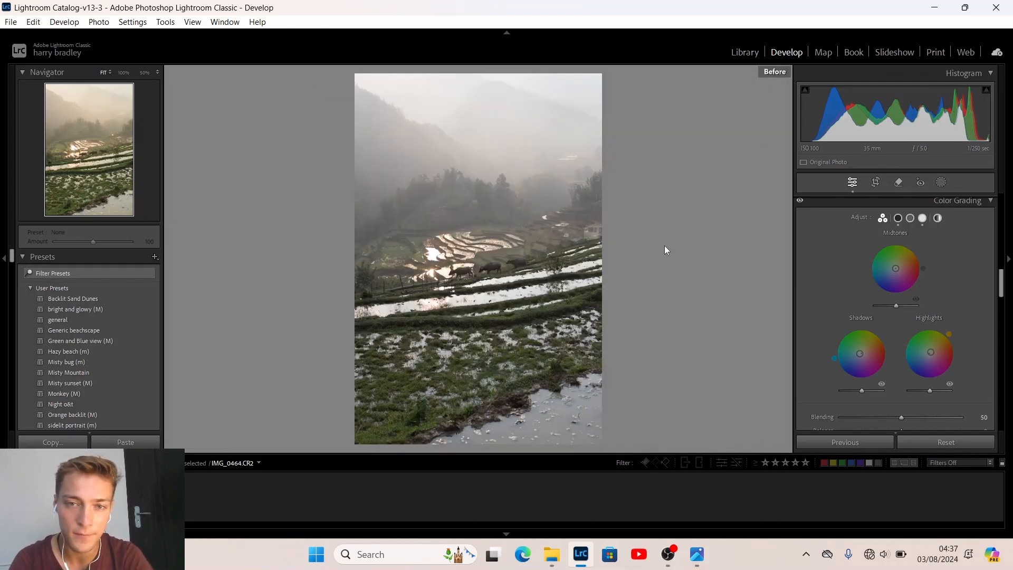
key(backslash)
key(backslash)
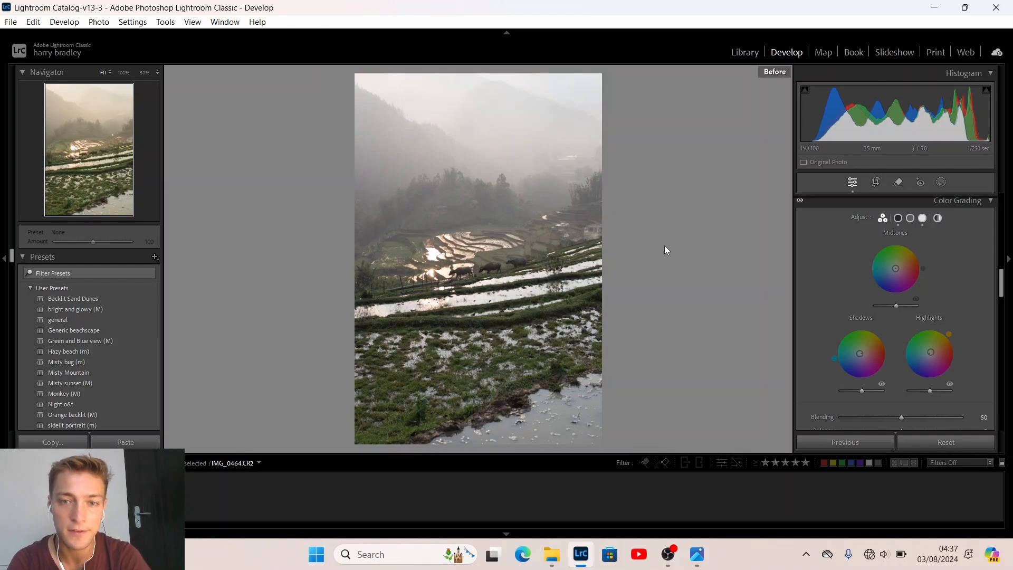
key(backslash)
key(backslash)
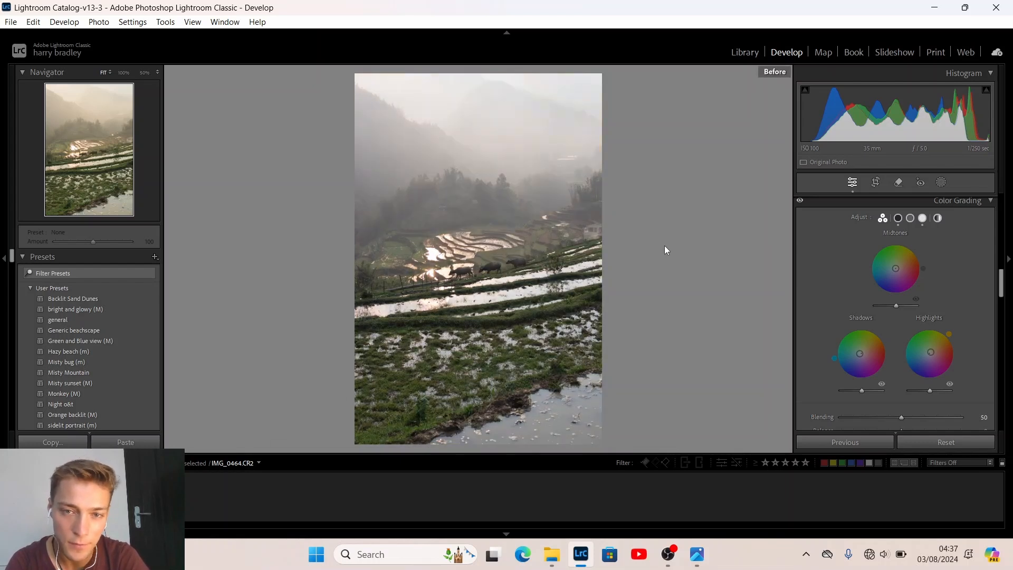
key(backslash)
key(backslash)
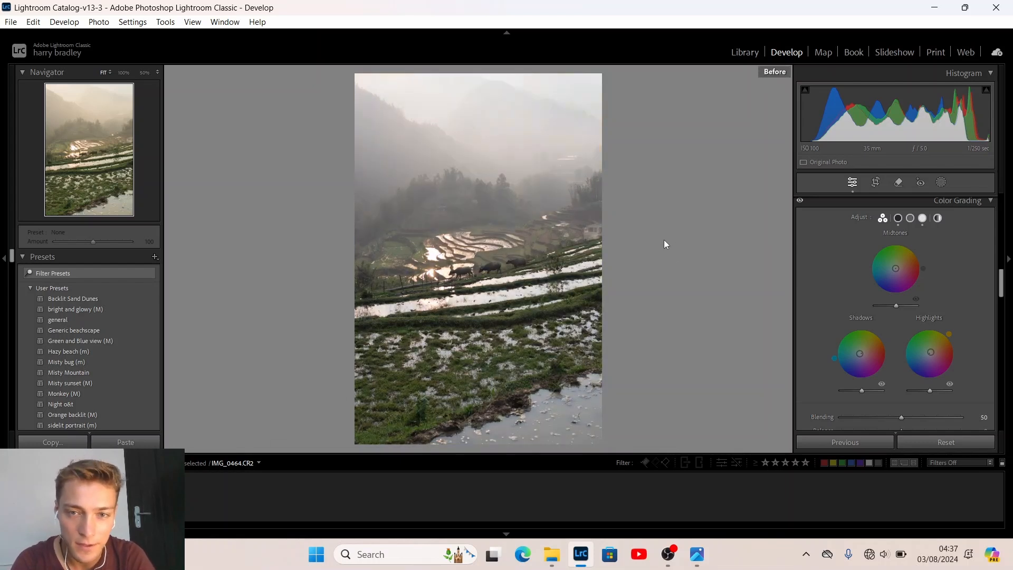
key(backslash)
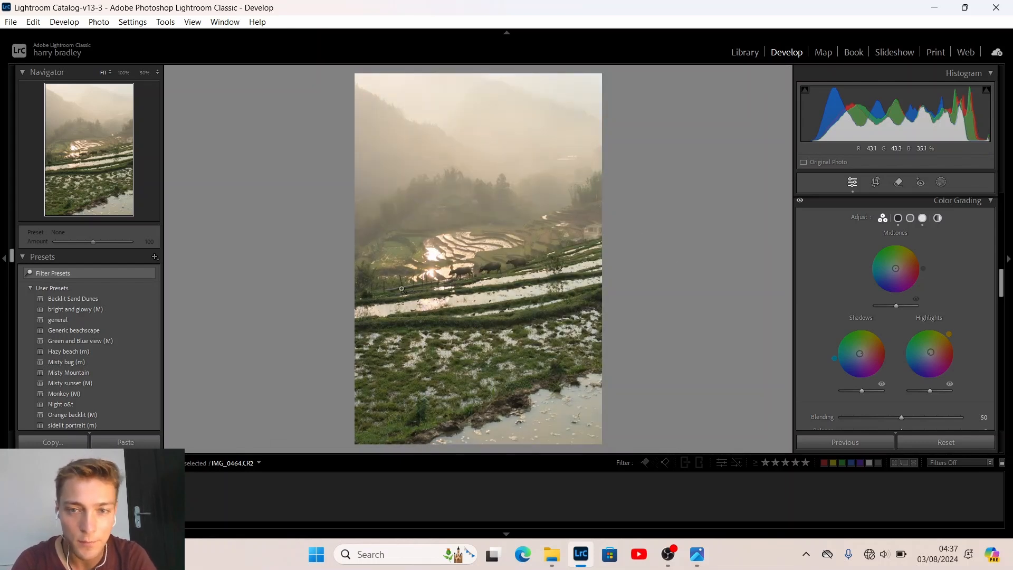
click(493, 265)
key(backslash)
key(backslash)
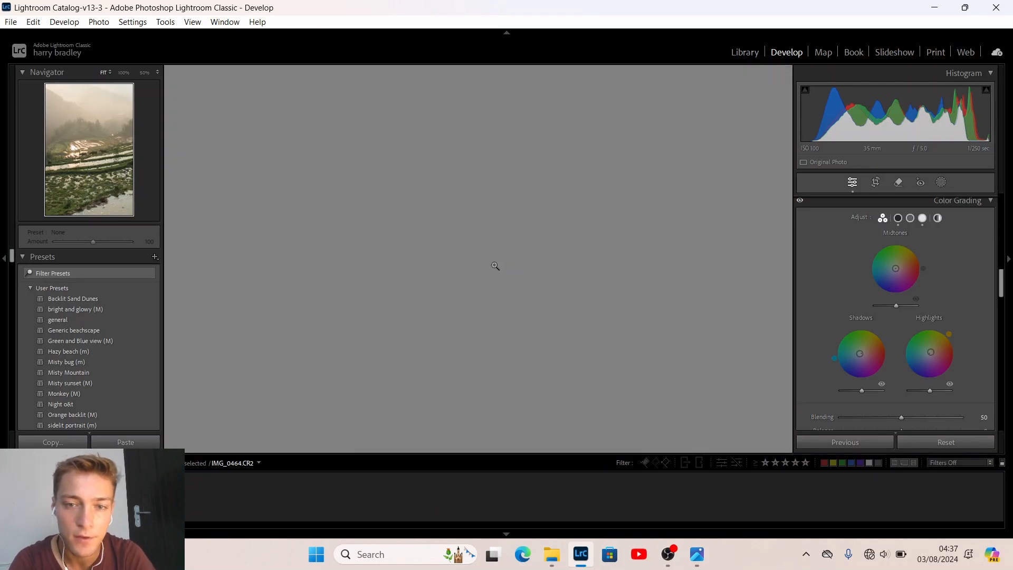
key(backslash)
key(backslash)
key(backslash)
key(backslash)
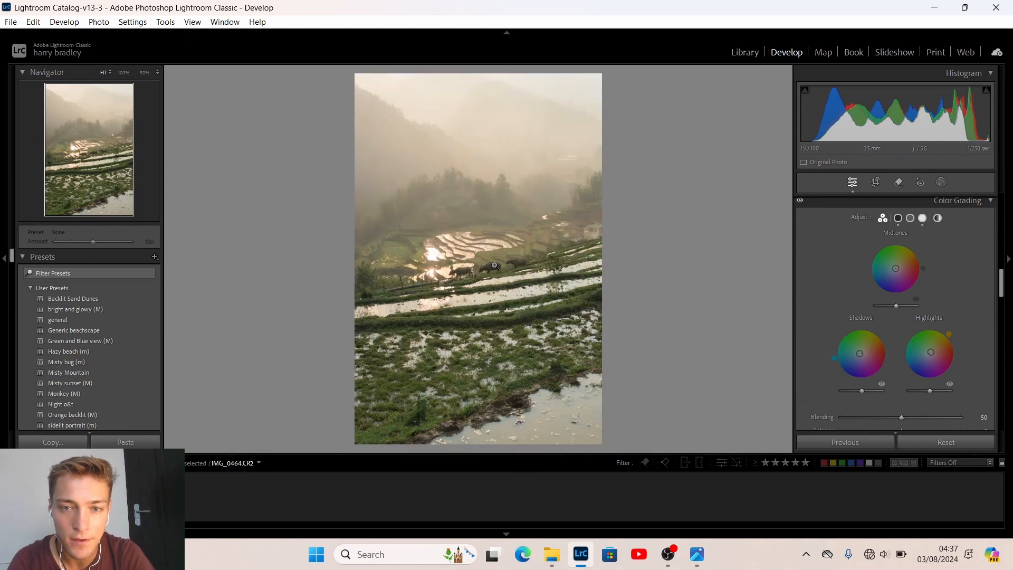
Step: Shift the white balance slightly toward magenta by setting Tint to +5
scroll(840, 270, up, 10)
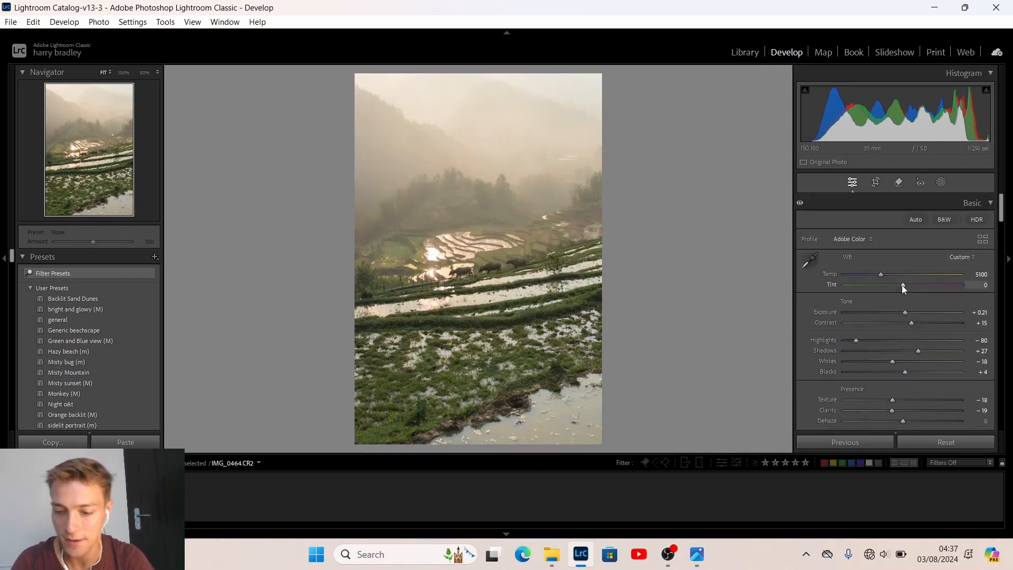
drag(902, 285, 905, 285)
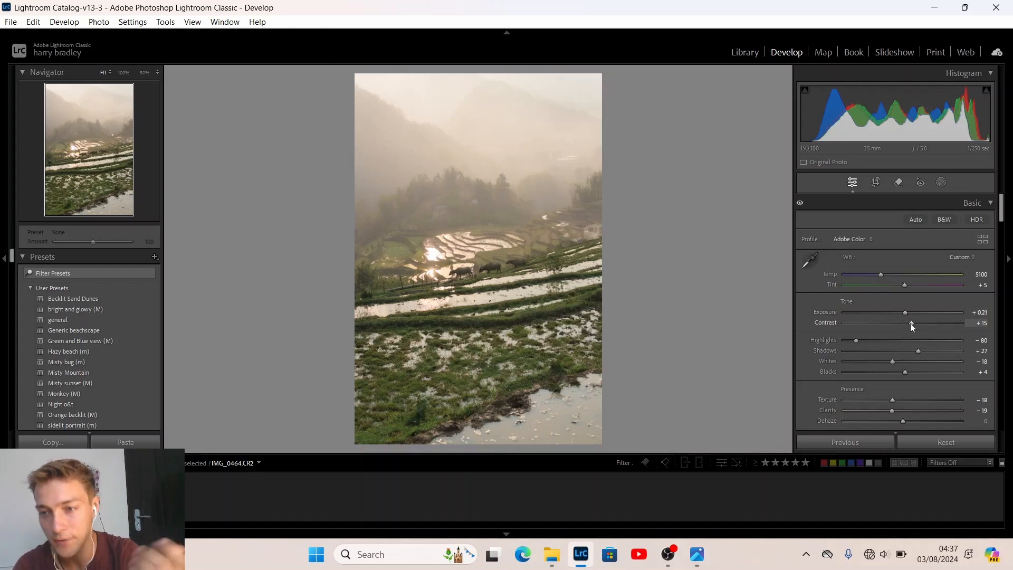
key(Up)
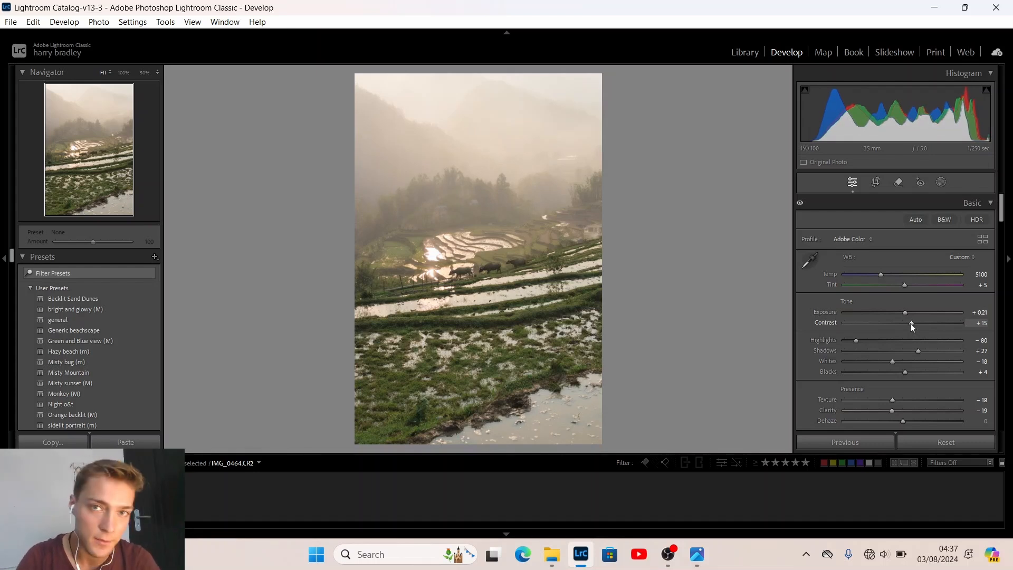
Step: Sharpen the photo with Amount 53 and Masking 89, and set luminance noise reduction to 14
scroll(870, 332, down, 10)
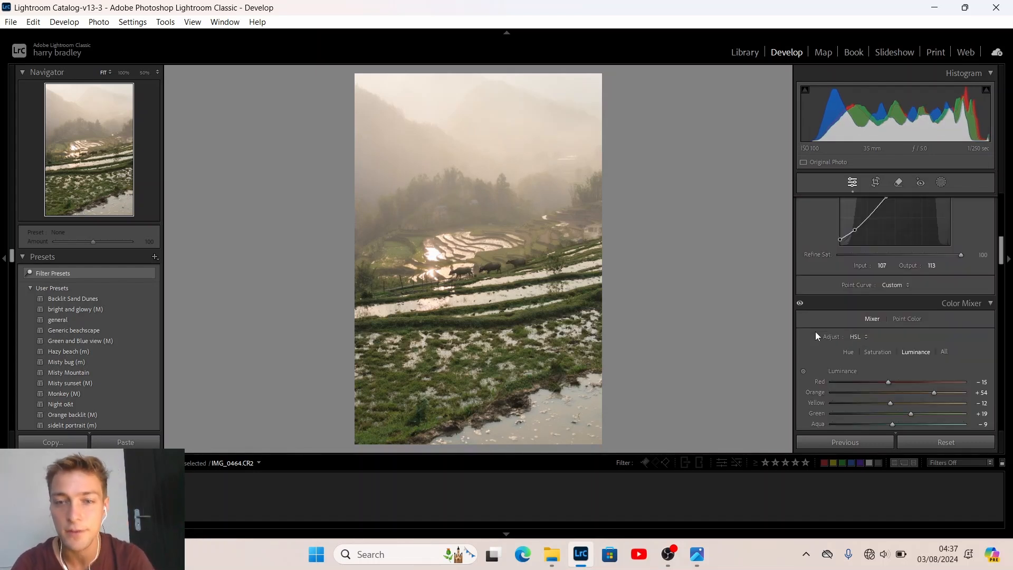
scroll(817, 336, down, 3)
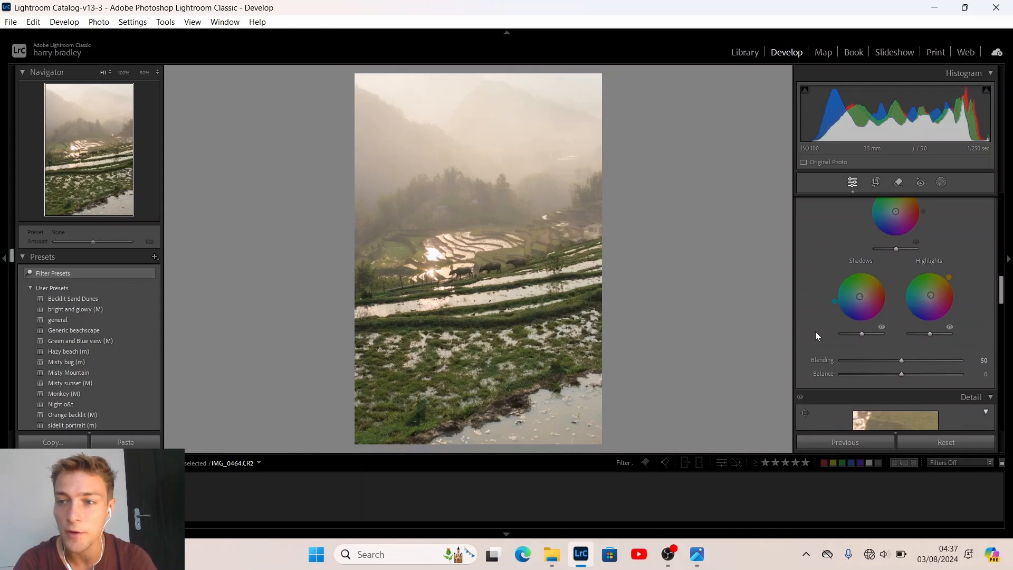
scroll(817, 336, down, 6)
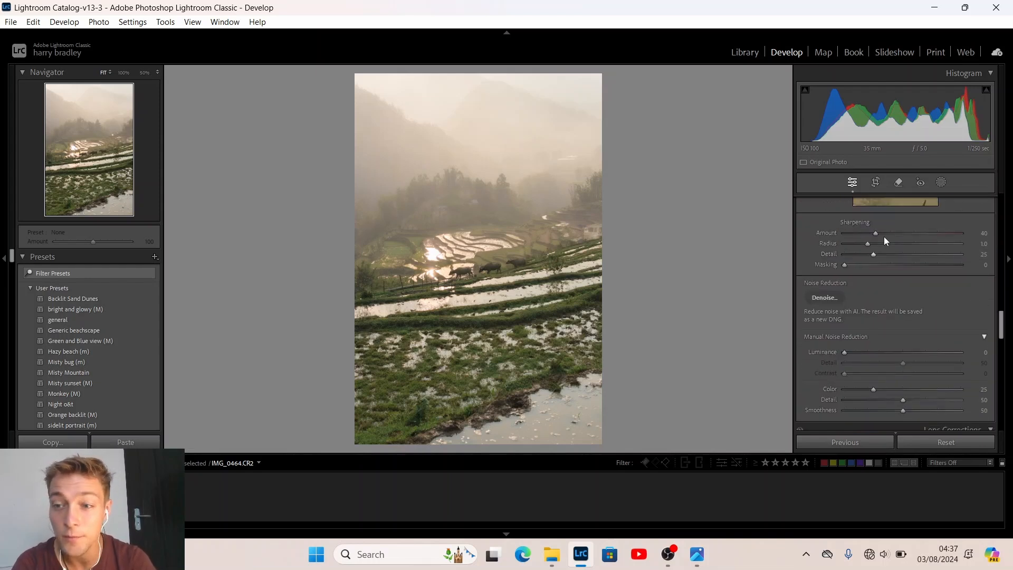
scroll(884, 236, up, 1)
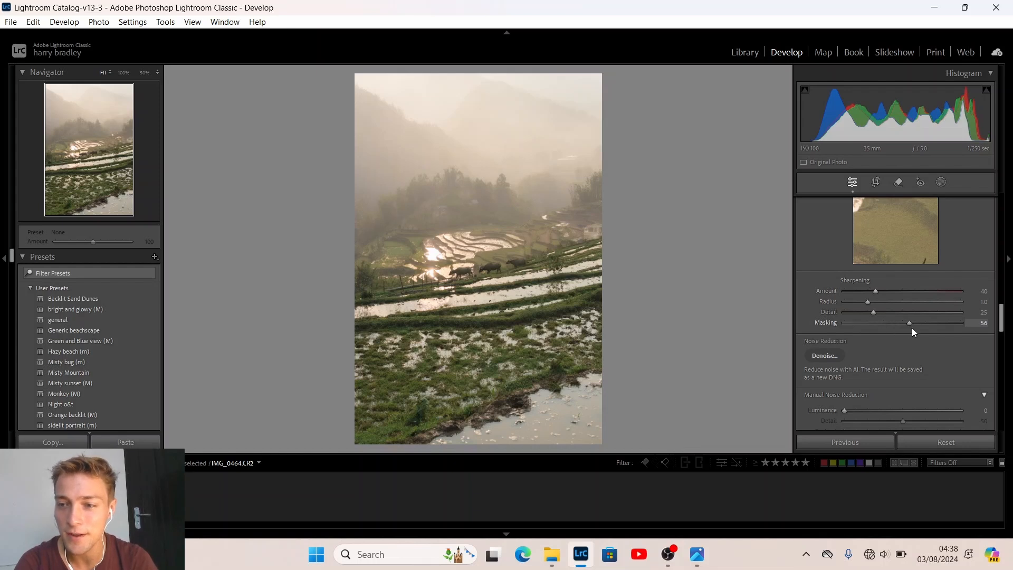
drag(912, 328, 943, 324)
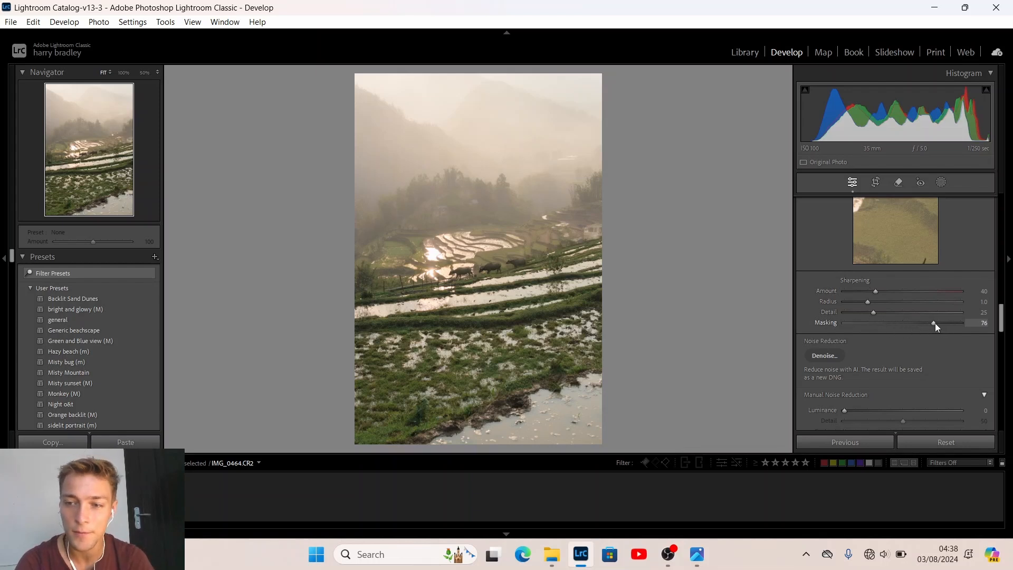
key(alt)
drag(934, 321, 957, 325)
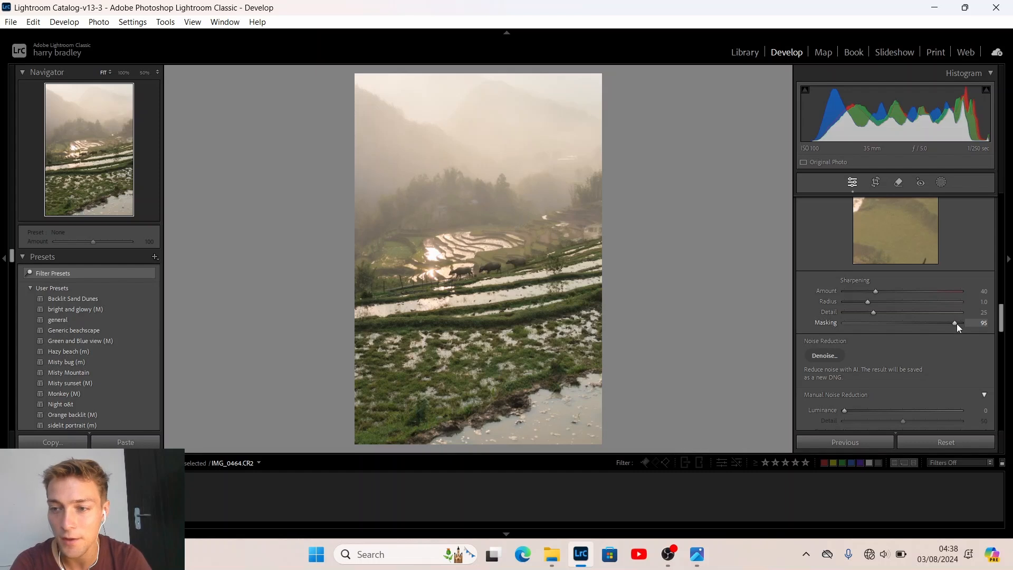
drag(955, 323, 948, 321)
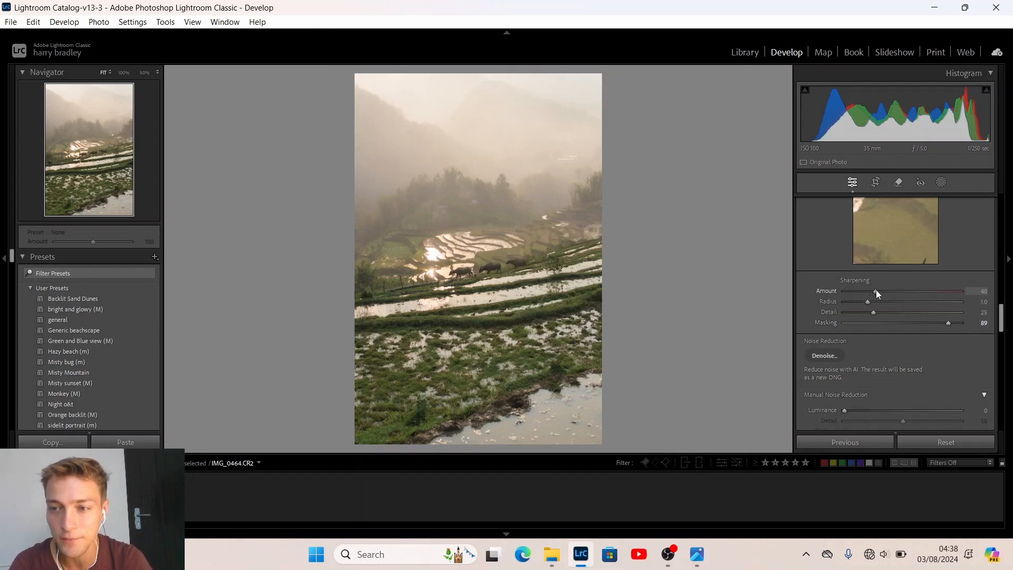
drag(875, 291, 885, 289)
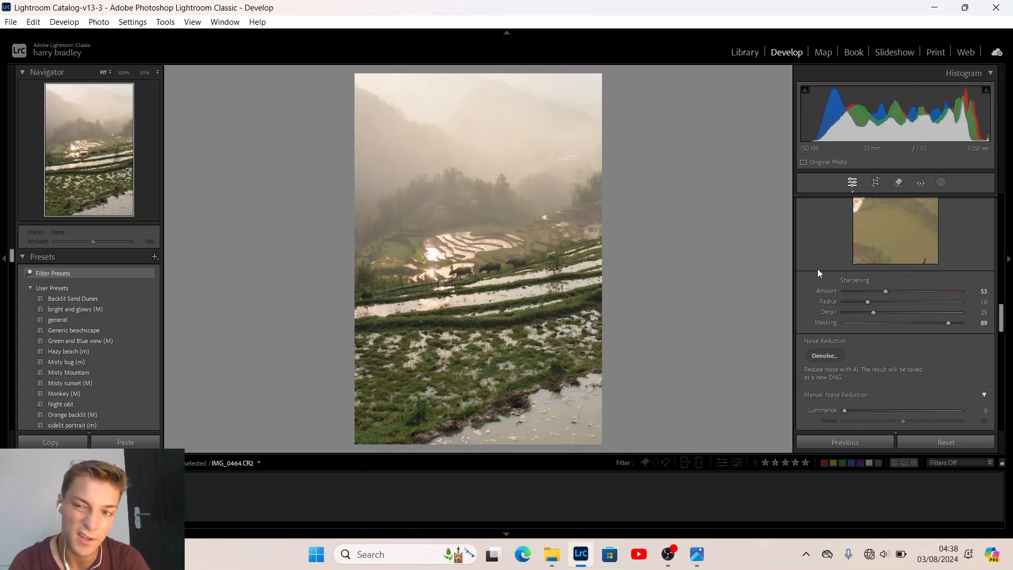
scroll(818, 268, down, 3)
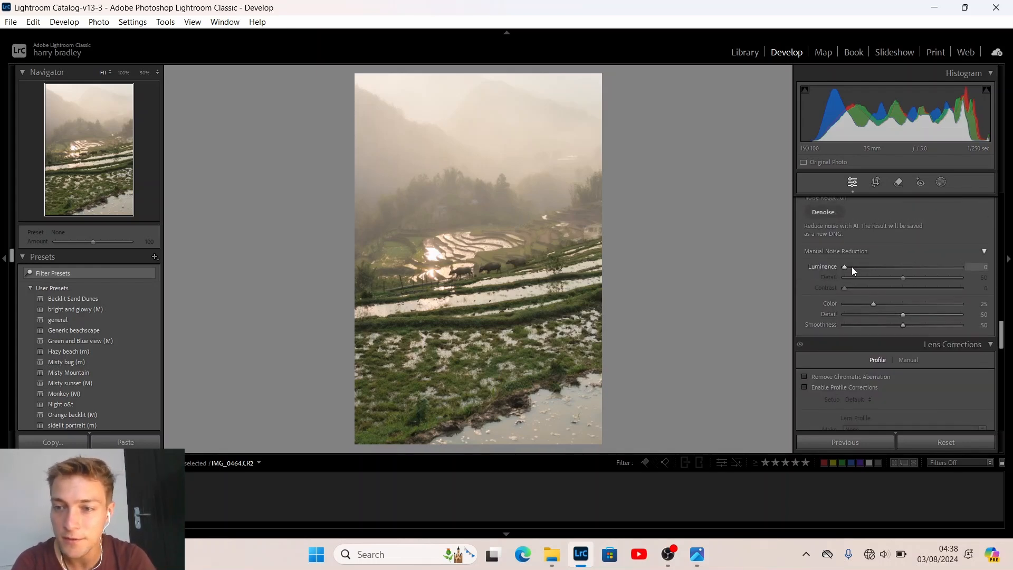
click(854, 267)
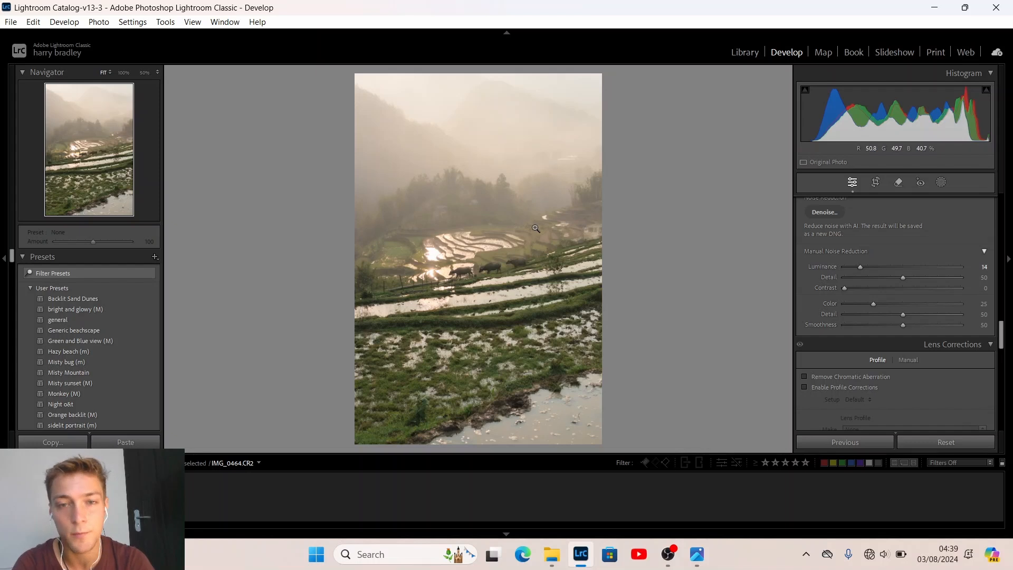
Step: Turn on chromatic aberration removal, compare the photo with and without lens profile corrections, and leave the profile corrections disabled
scroll(820, 335, down, 5)
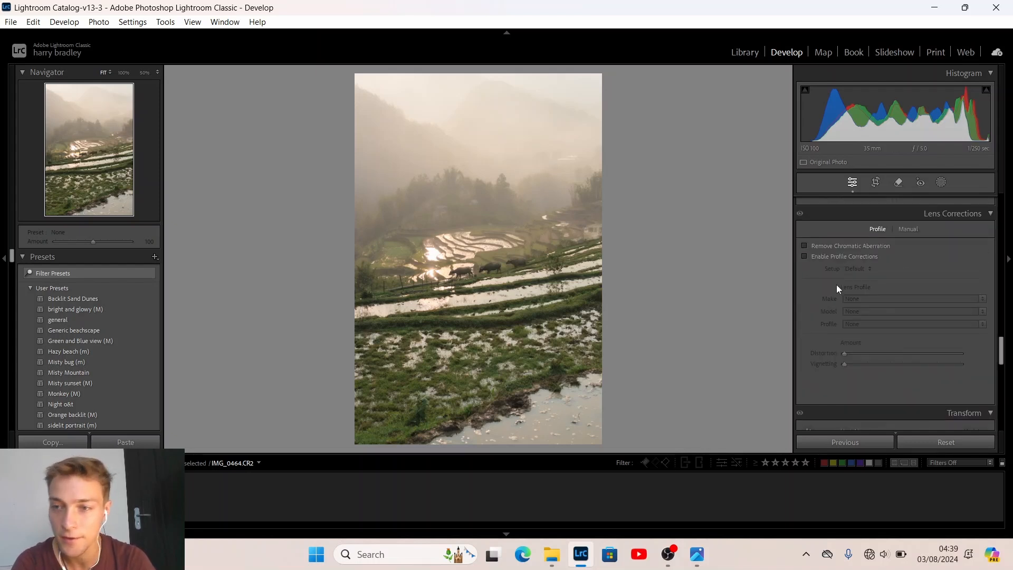
click(803, 245)
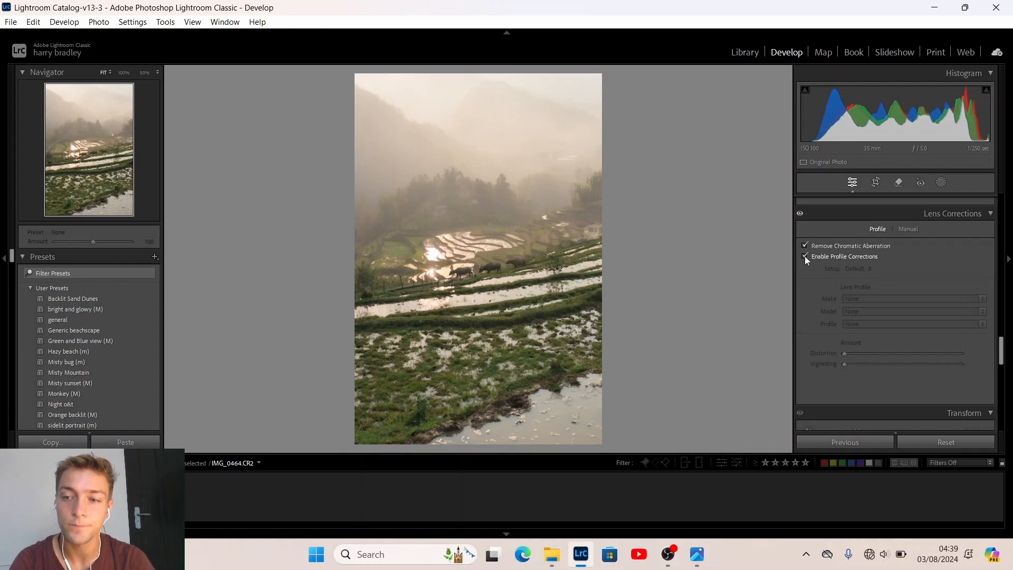
click(804, 256)
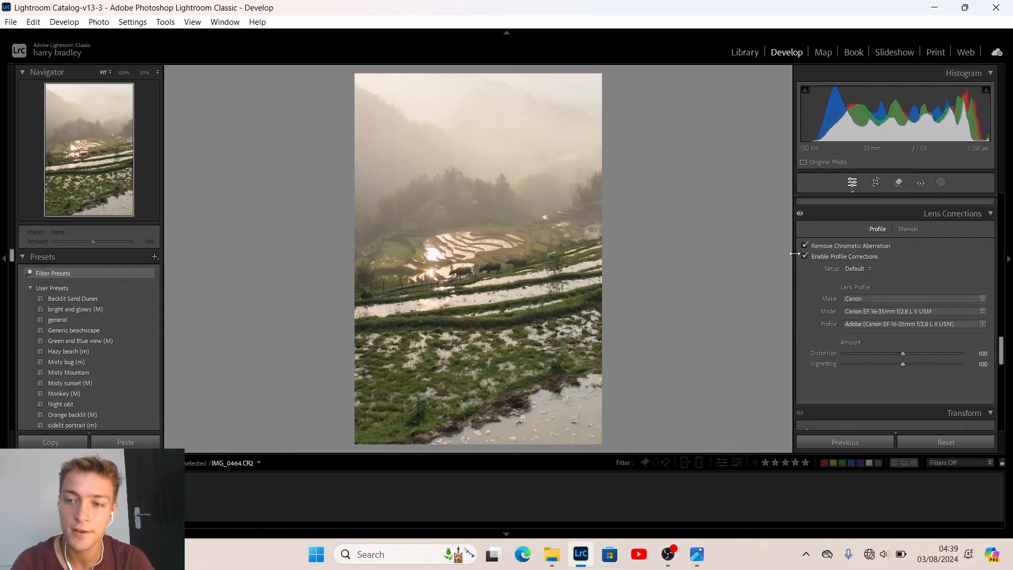
click(804, 257)
click(803, 256)
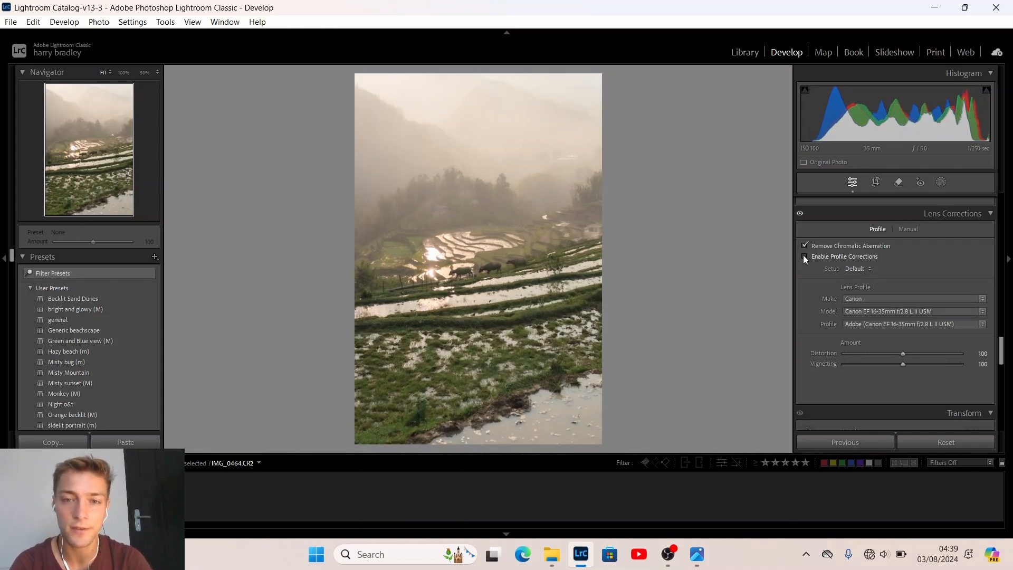
click(804, 256)
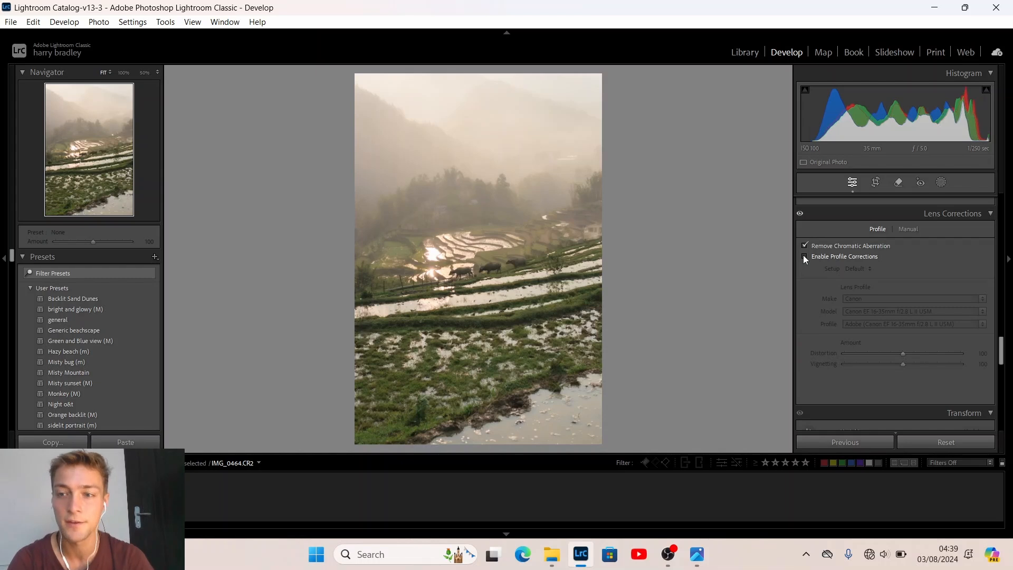
click(803, 257)
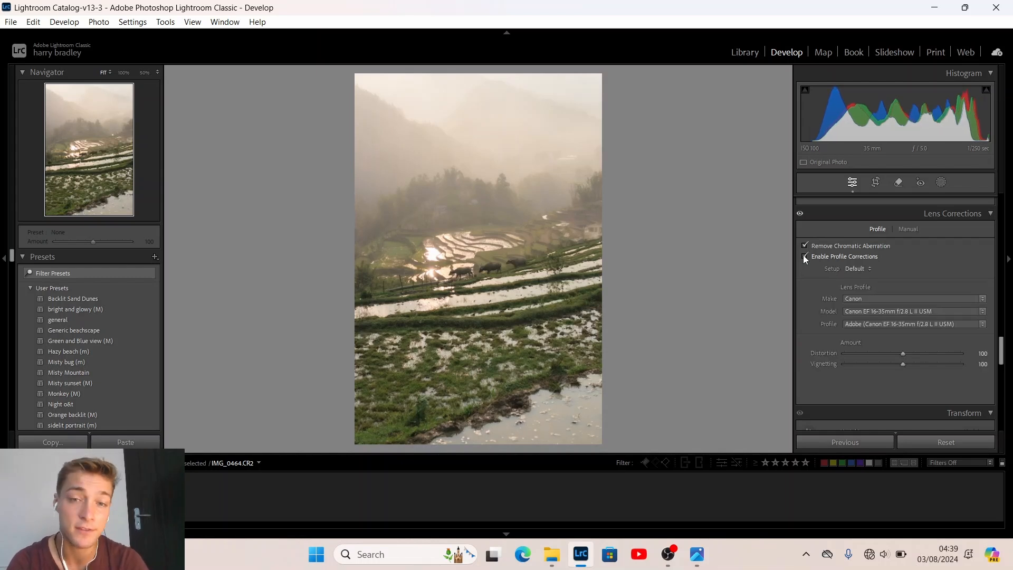
click(803, 256)
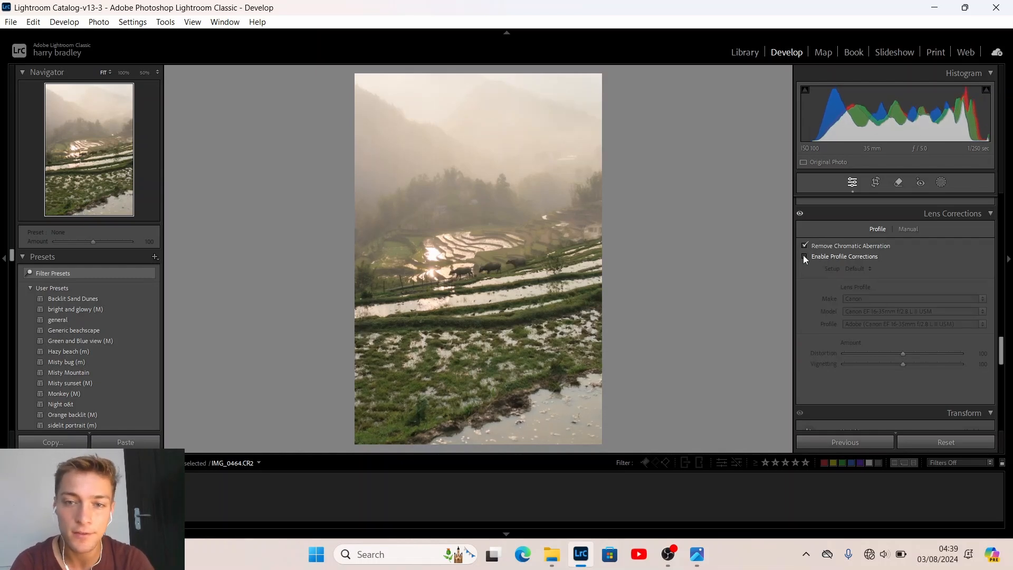
click(803, 256)
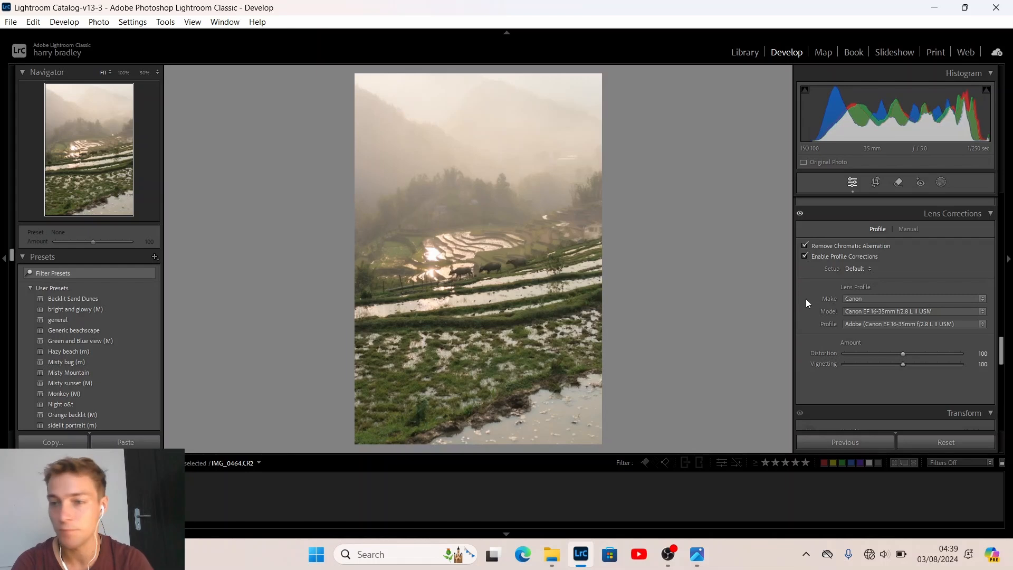
click(805, 256)
Step: Try the Vertical transform and different Aspect values such as +40 and -56 on the photo
scroll(808, 303, down, 5)
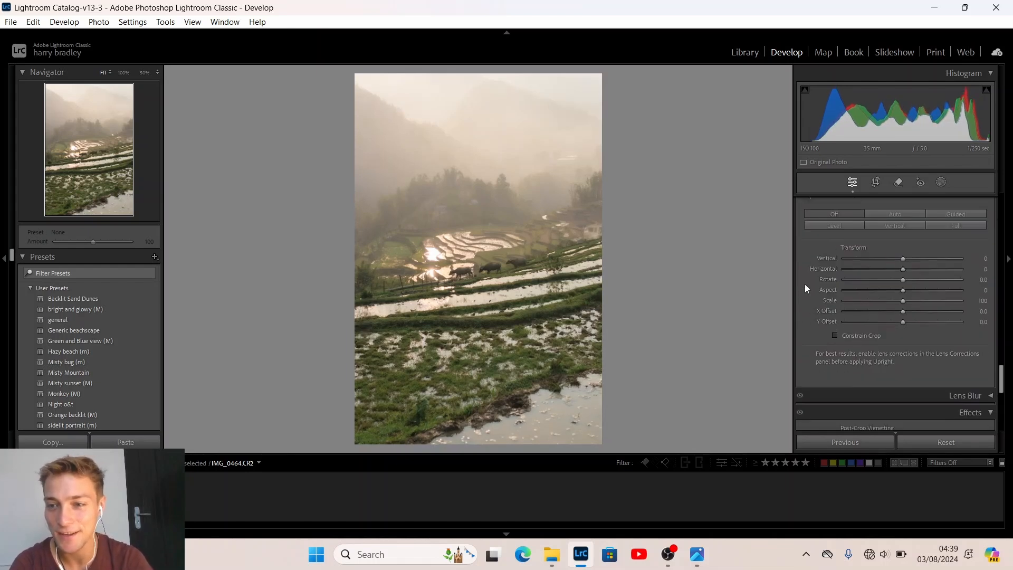
scroll(805, 284, up, 1)
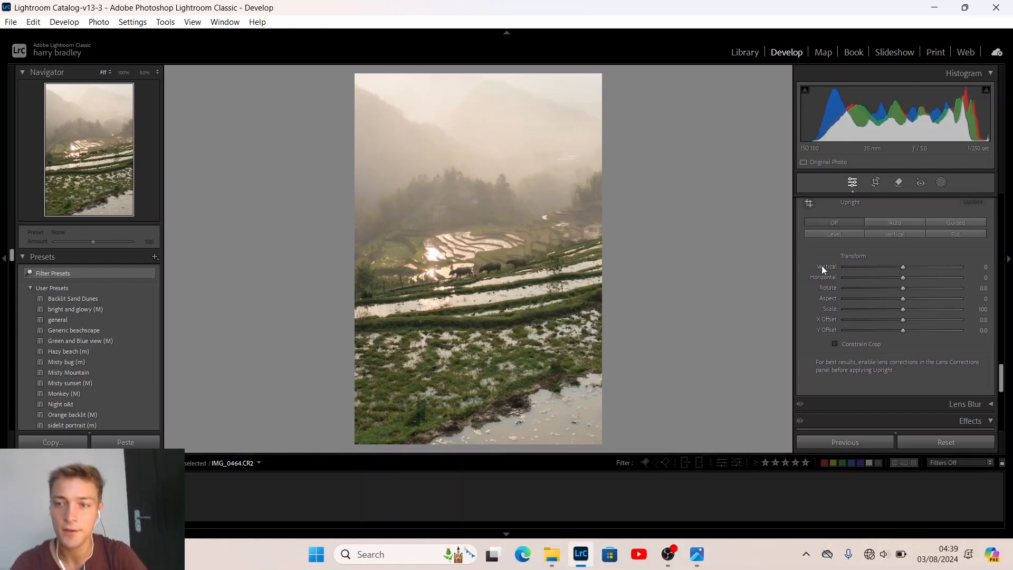
drag(902, 267, 952, 295)
drag(832, 298, 901, 298)
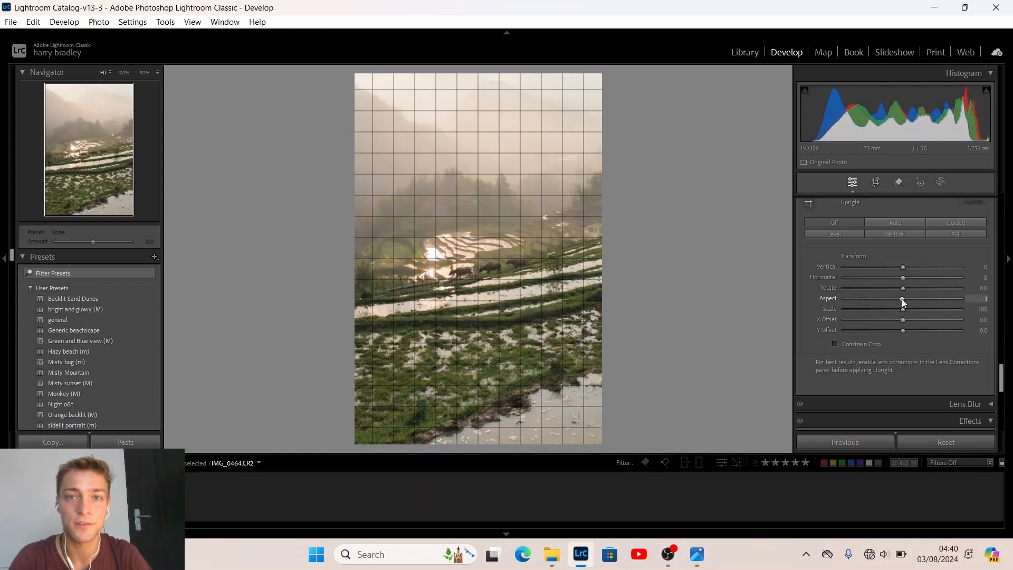
drag(901, 297, 926, 297)
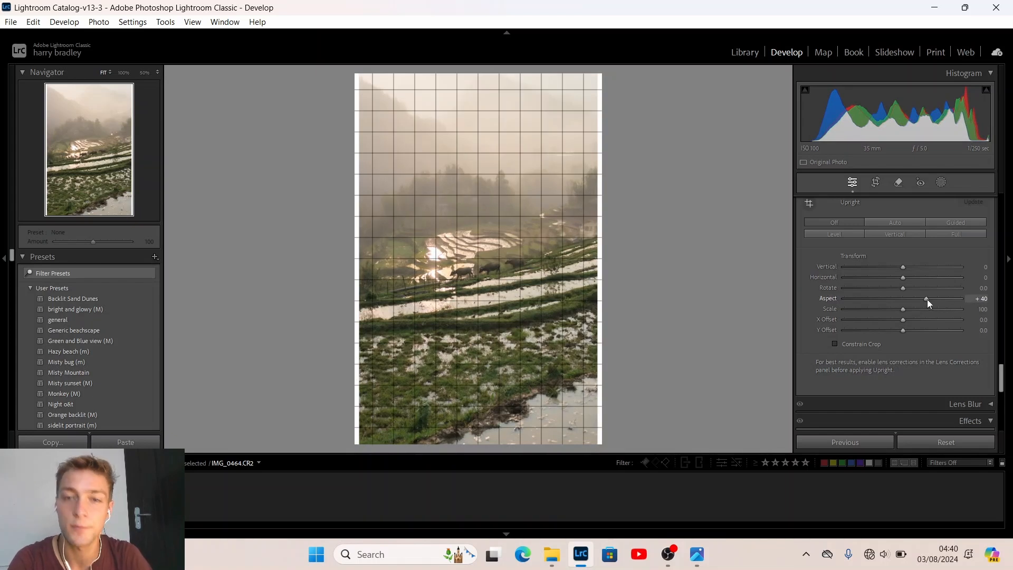
drag(926, 299, 871, 298)
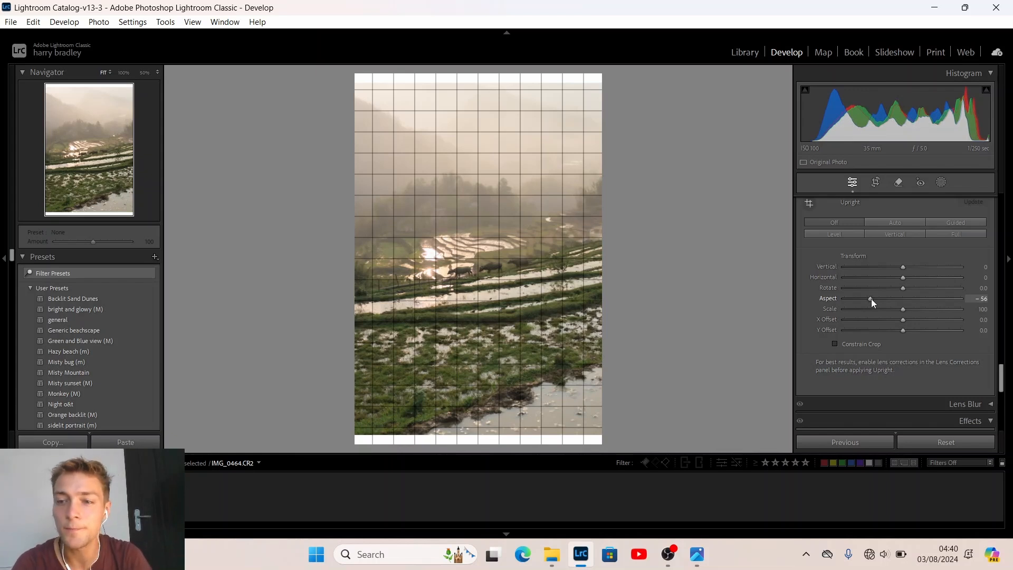
drag(888, 299, 916, 300)
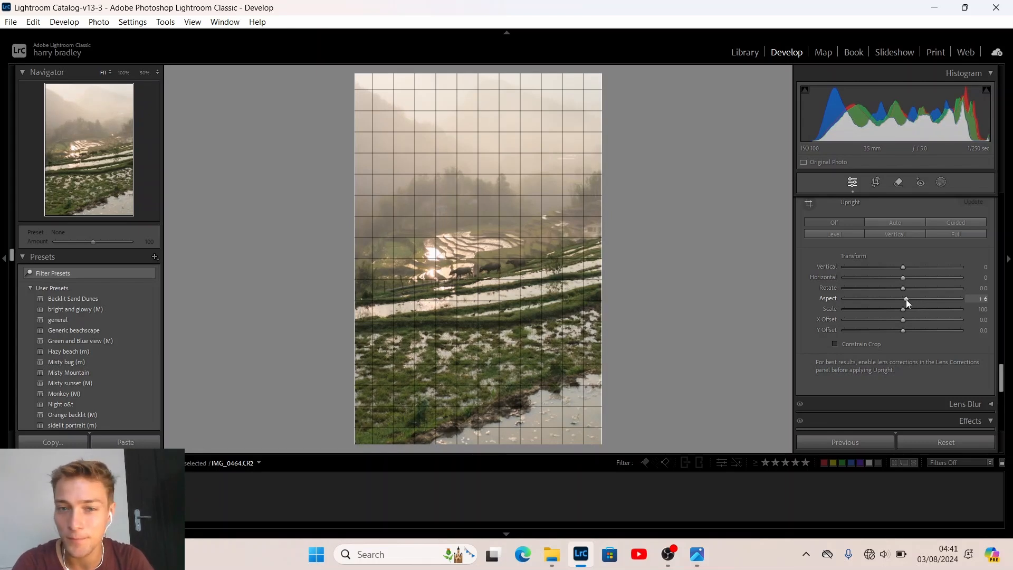
drag(906, 299, 906, 299)
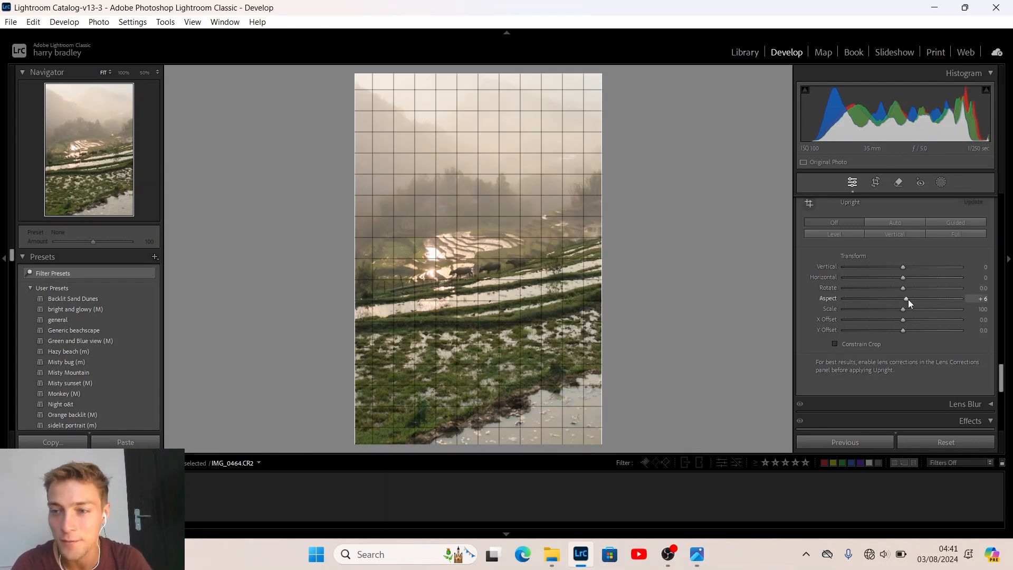
Step: Make the scene slightly narrower by raising the Transform Aspect to a little over +20
drag(909, 299, 923, 298)
drag(918, 298, 917, 299)
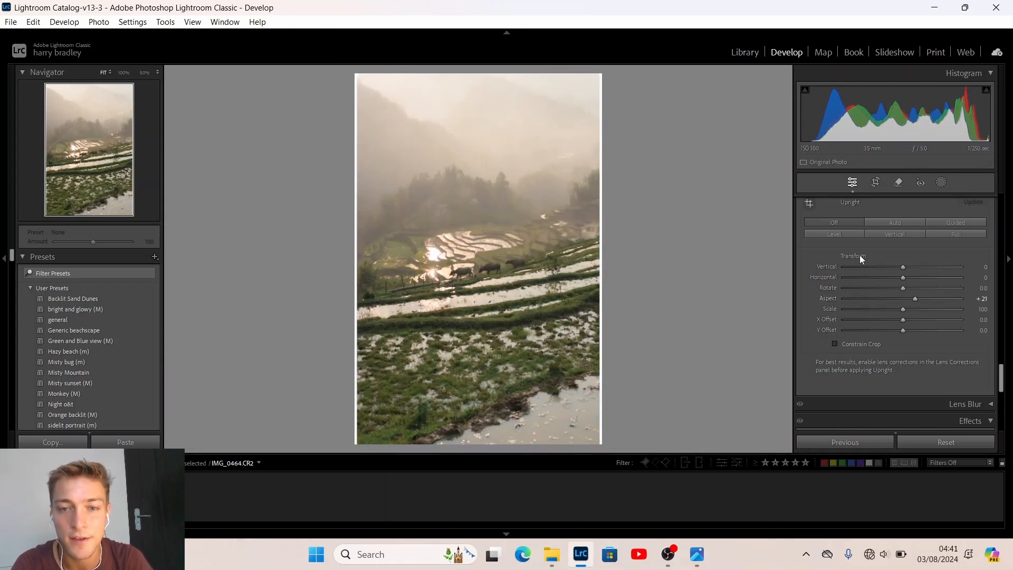
drag(914, 298, 917, 299)
Step: Start cropping the photo at its original aspect ratio, trimming the white side borders and repositioning the terraces within the frame
scroll(902, 315, down, 2)
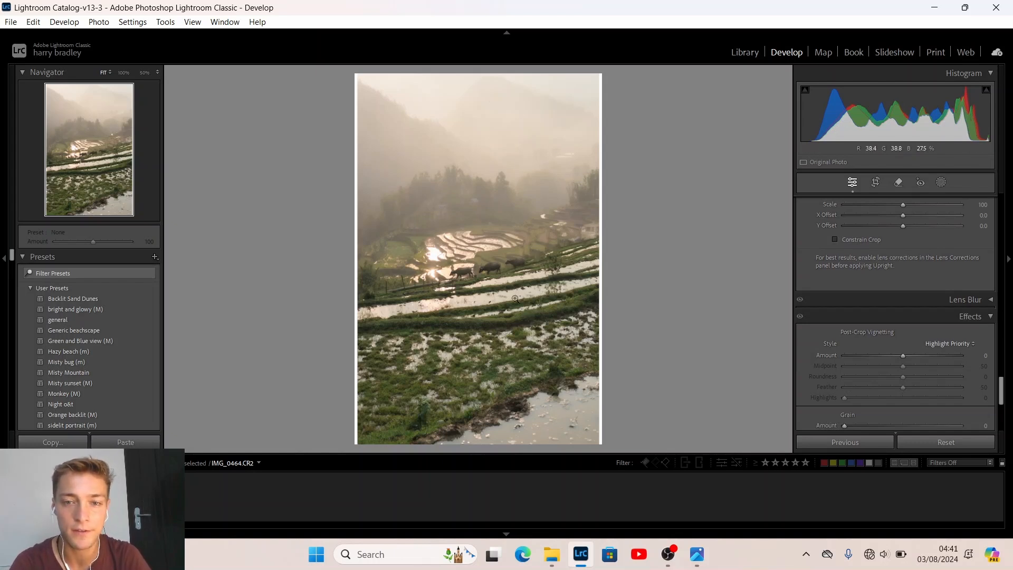
key(r)
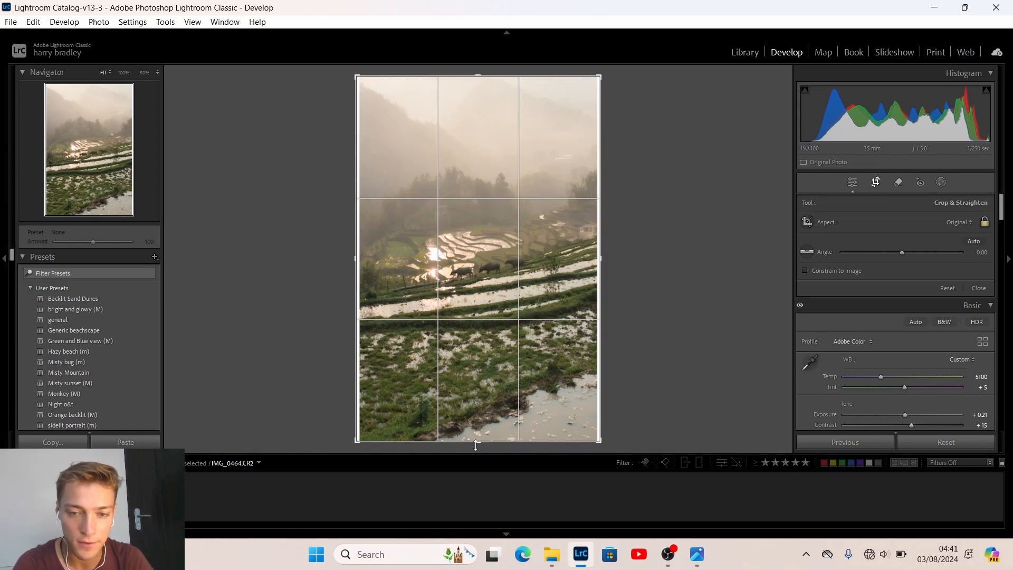
drag(475, 445, 477, 438)
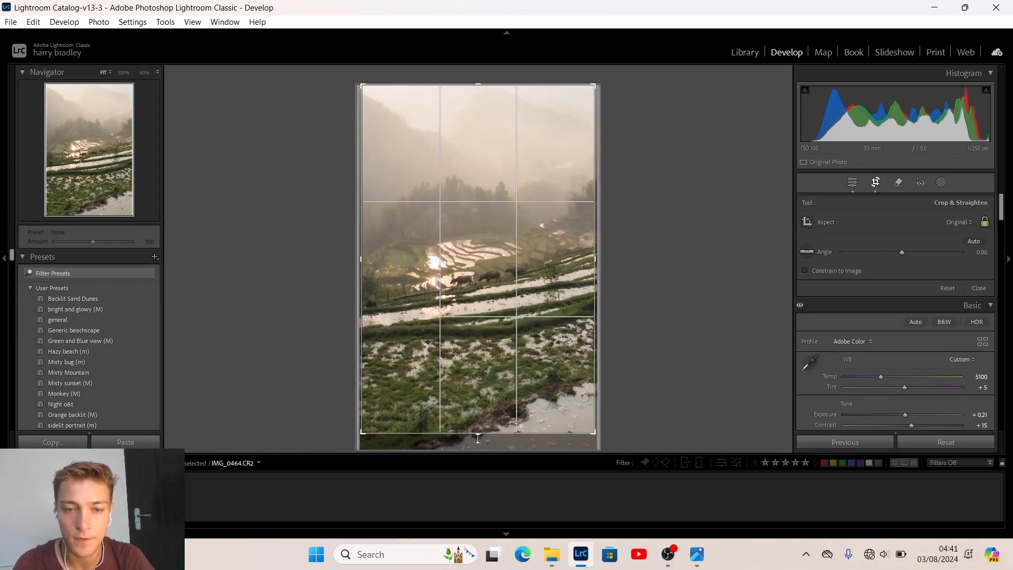
drag(506, 240, 505, 237)
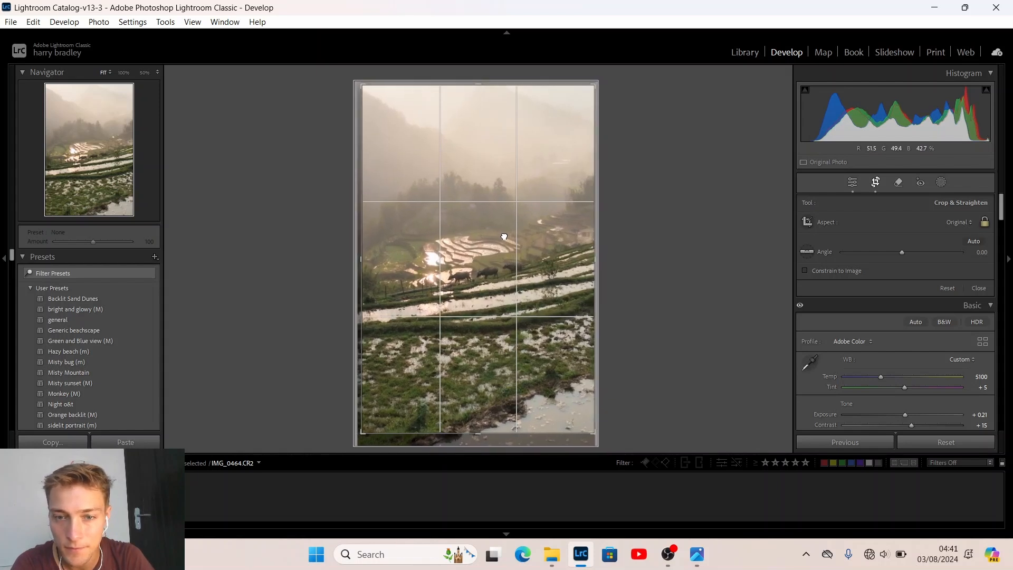
drag(434, 414, 469, 422)
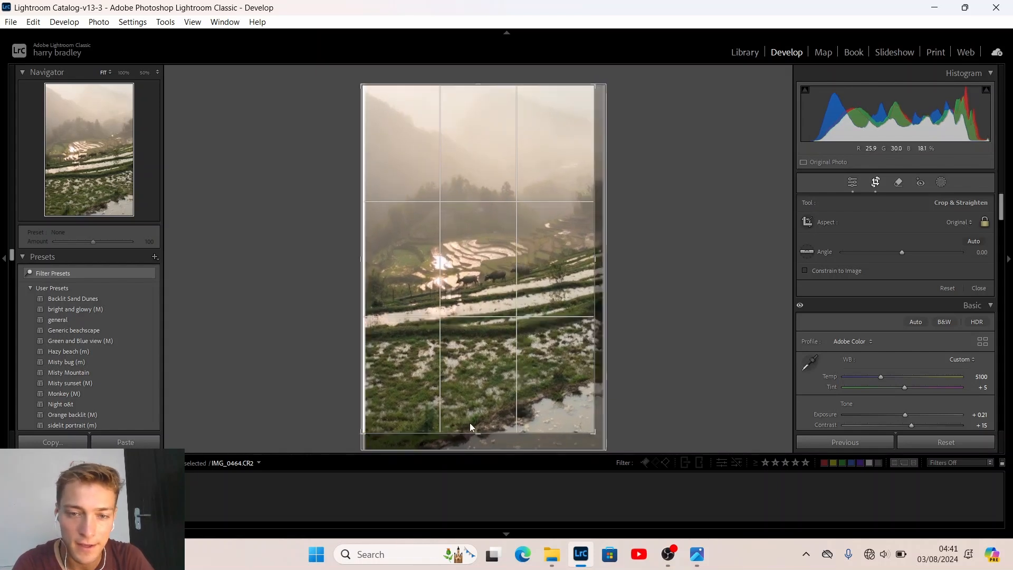
drag(509, 346, 500, 344)
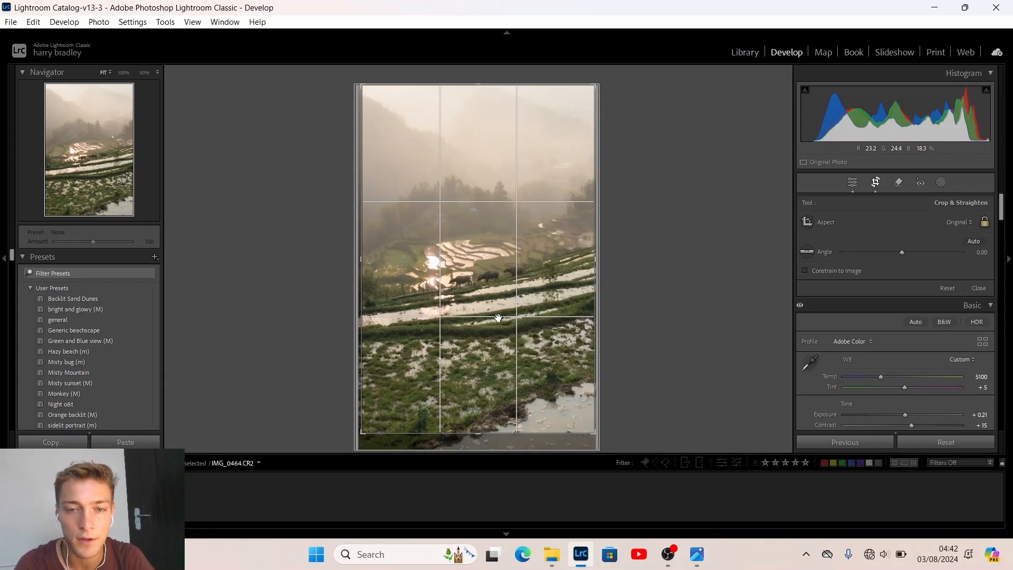
drag(498, 319, 493, 317)
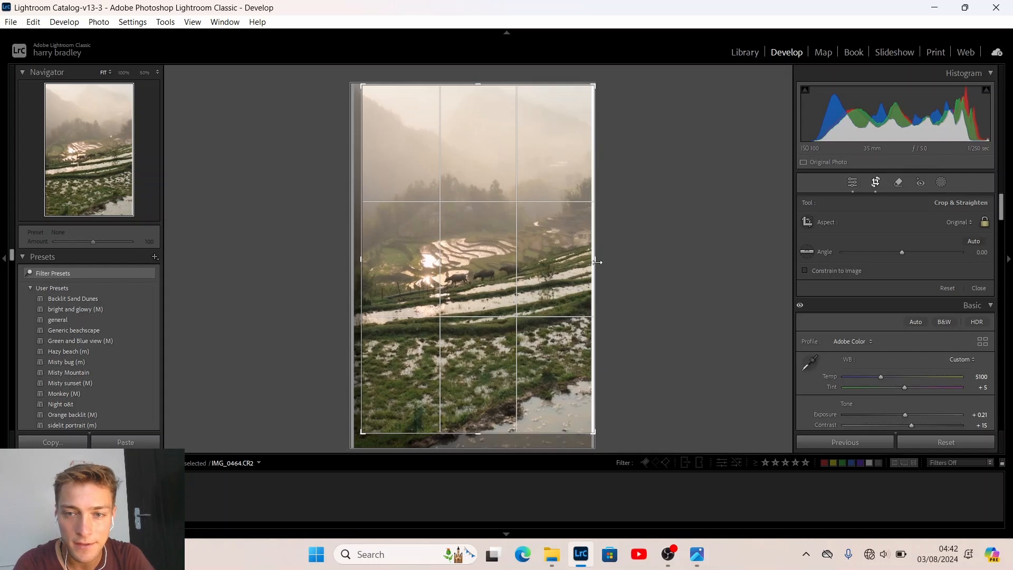
Step: Tighten the crop from its right edge and lower-left corner, reposition the photo inside it, and apply the crop
drag(596, 261, 595, 260)
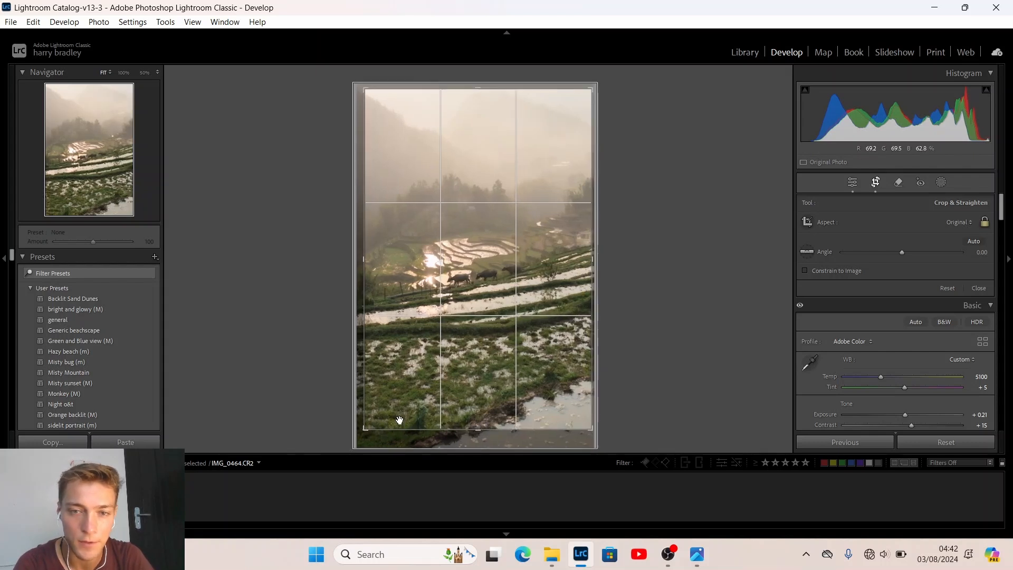
drag(367, 427, 372, 424)
drag(462, 327, 461, 327)
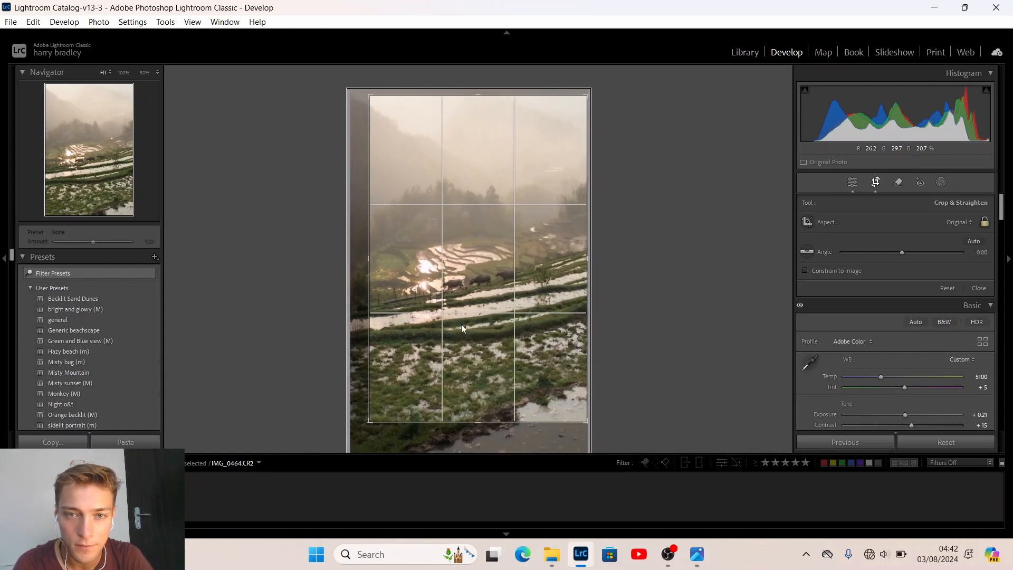
drag(490, 128, 491, 134)
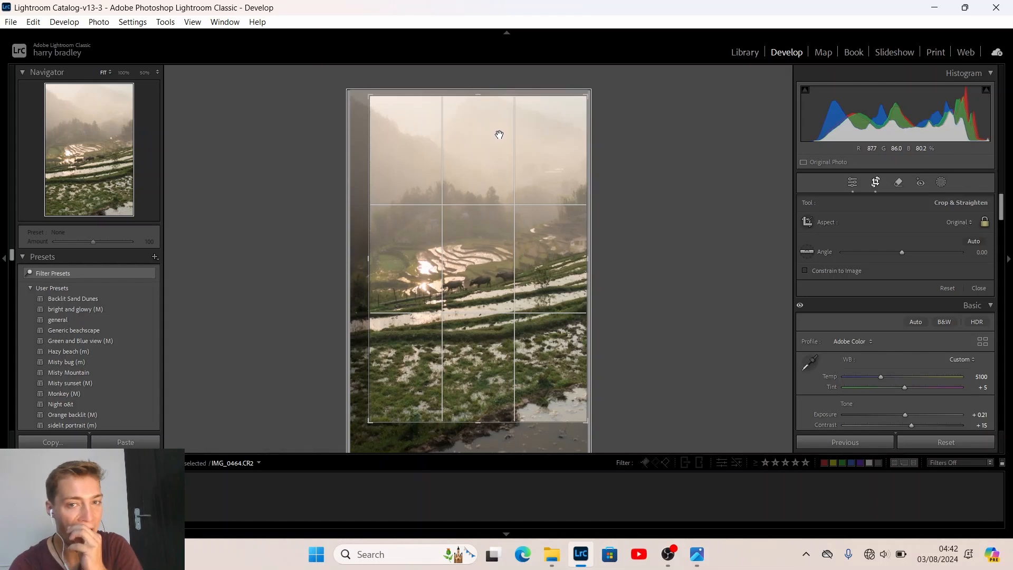
key(Return)
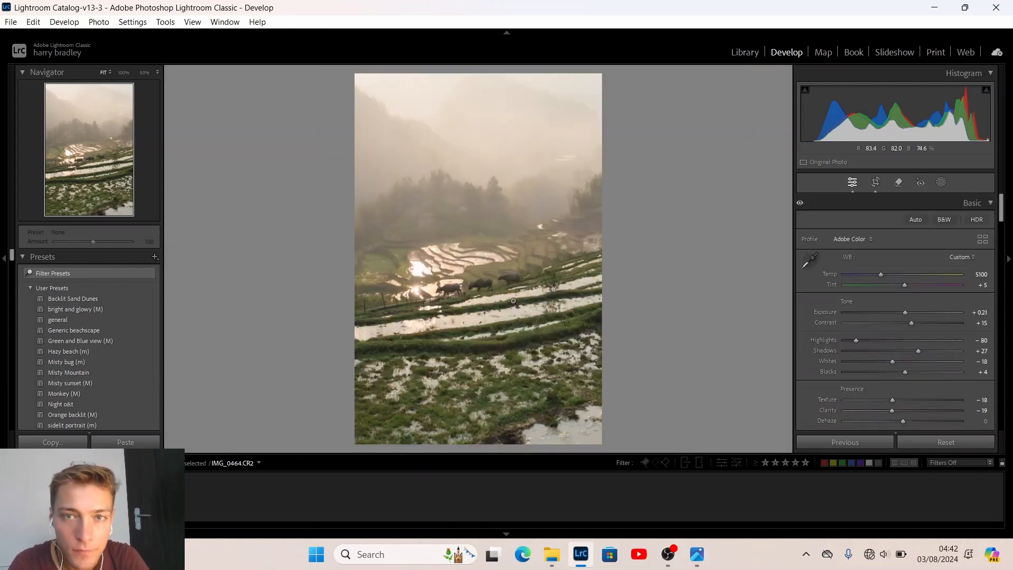
Step: Reopen the crop and fine-tune its size from the lower-left corner, slightly tighter around the buffalo and terraces, then apply it
key(r)
drag(369, 422, 369, 422)
key(r)
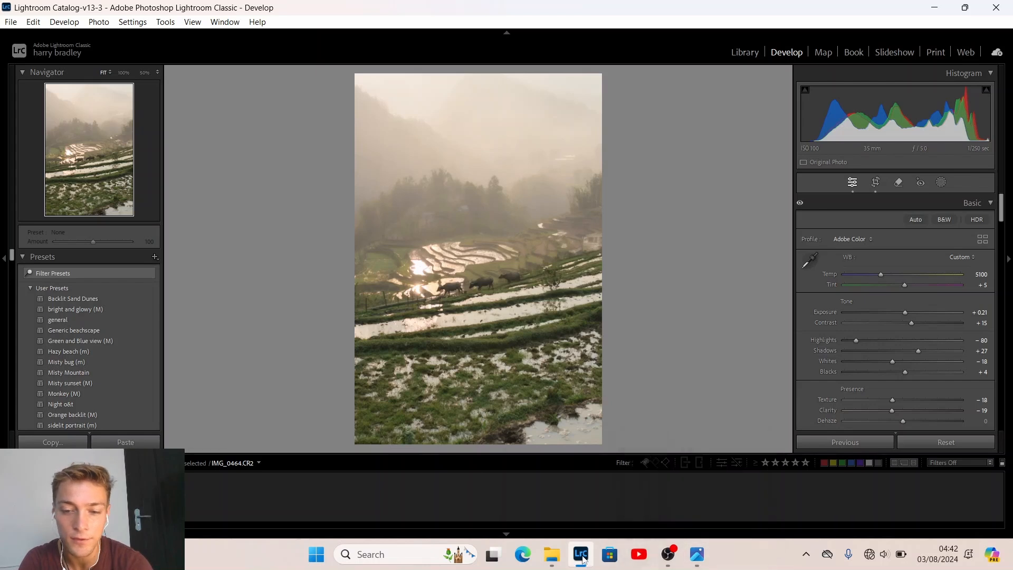
key(r)
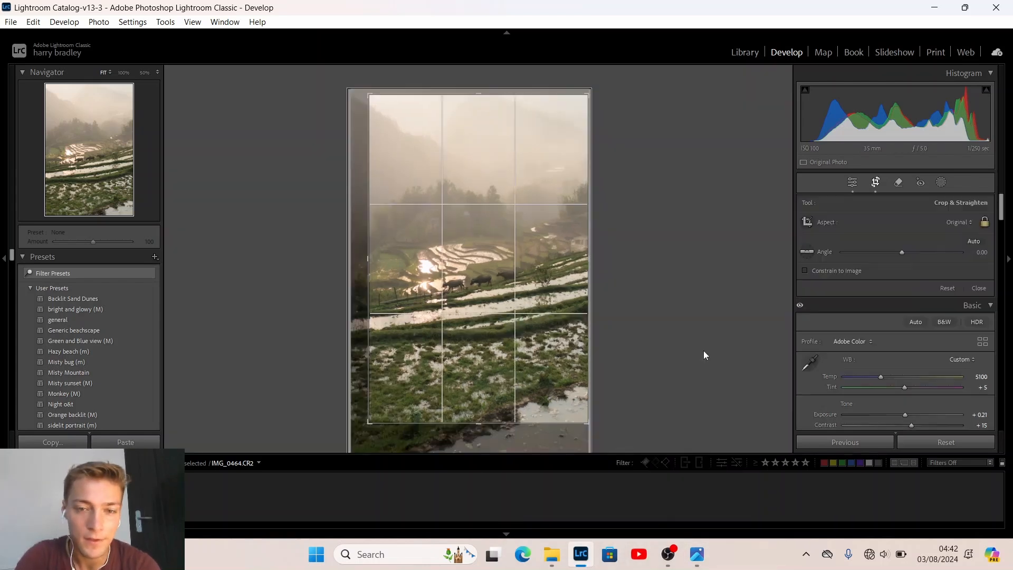
drag(371, 420, 373, 418)
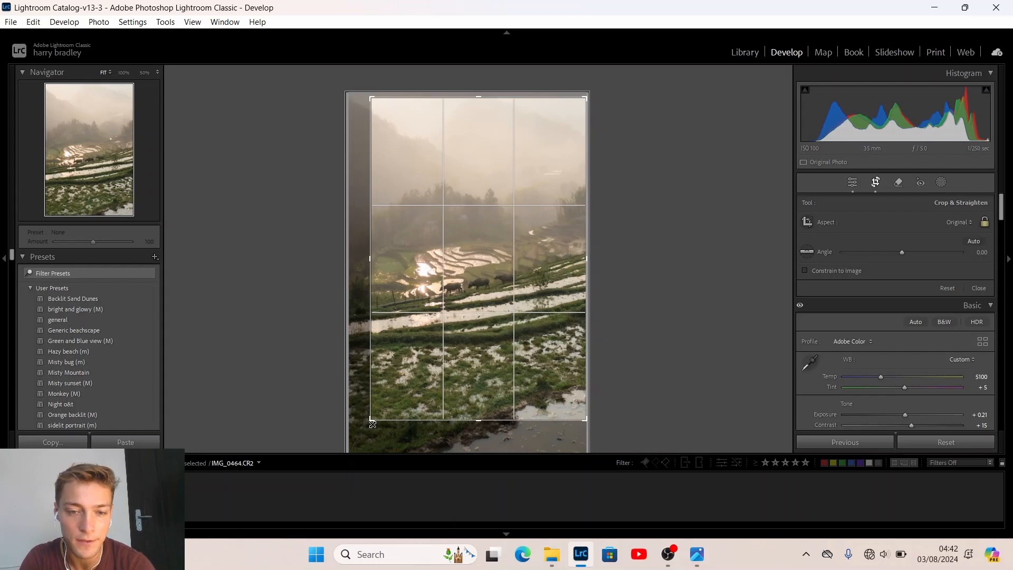
key(Return)
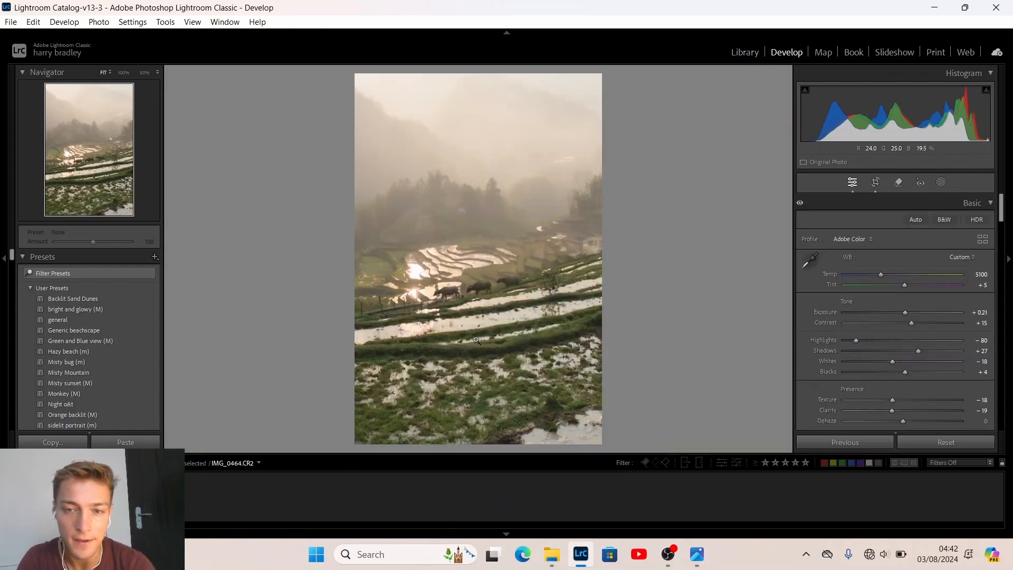
key(r)
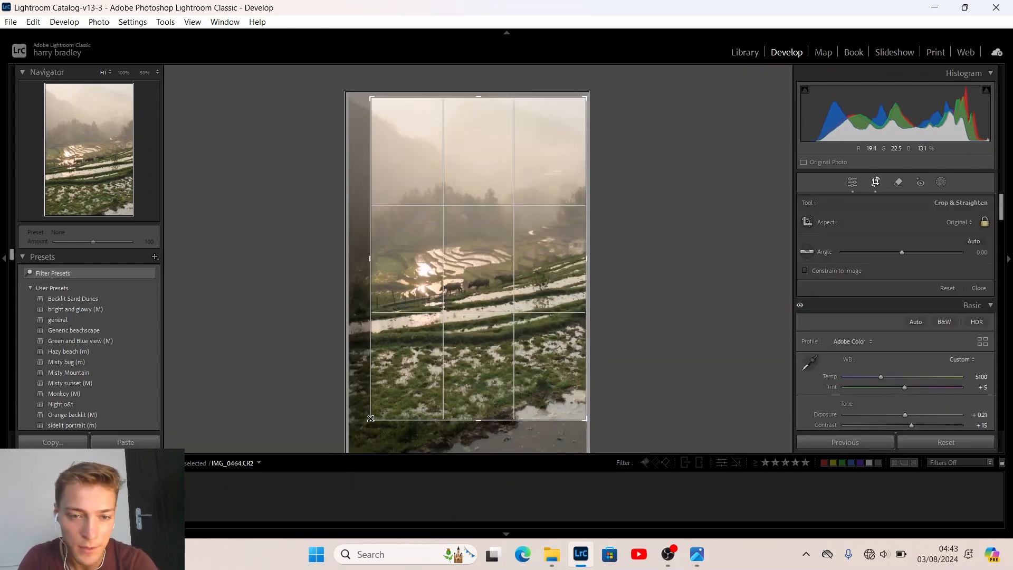
drag(370, 418, 369, 421)
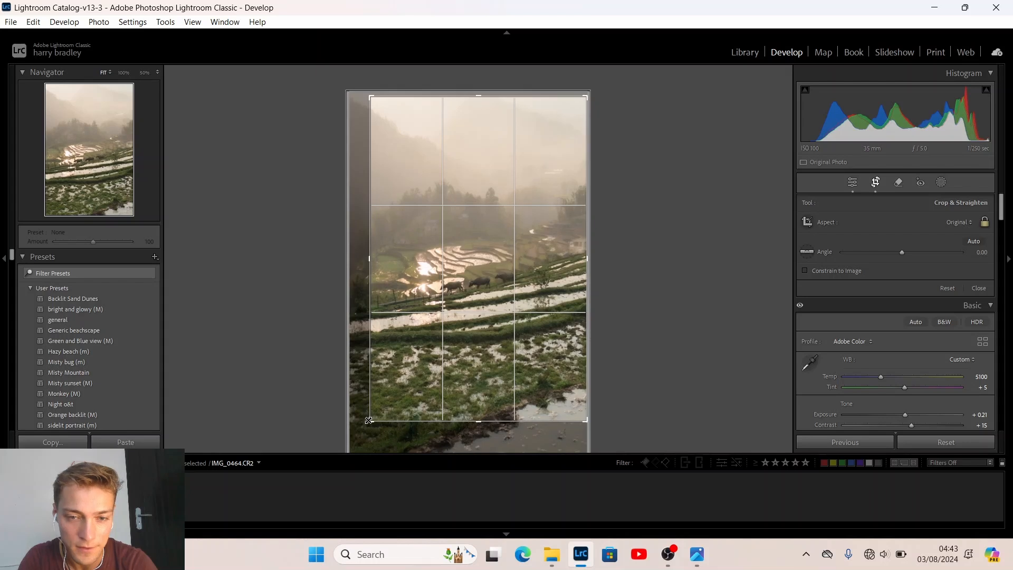
key(Return)
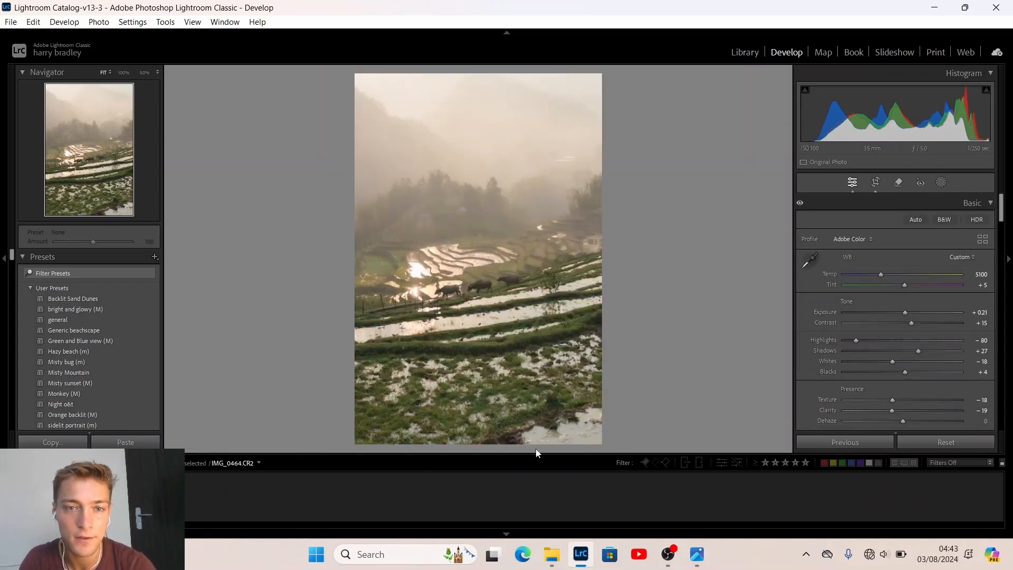
Step: Add a subtle dark post-crop vignette with an Amount of -5, keeping the Highlight Priority style
scroll(822, 376, down, 15)
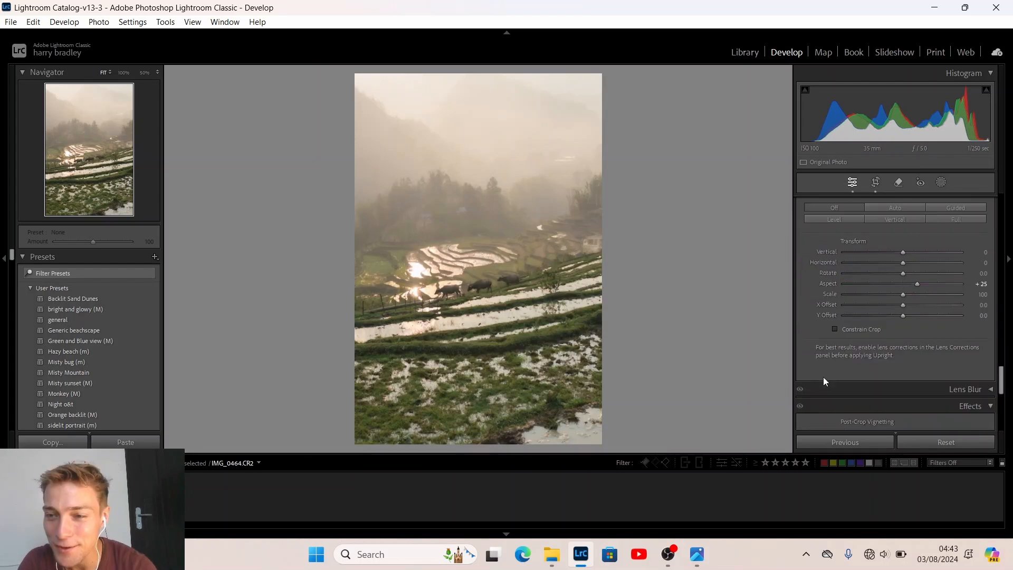
scroll(823, 377, down, 4)
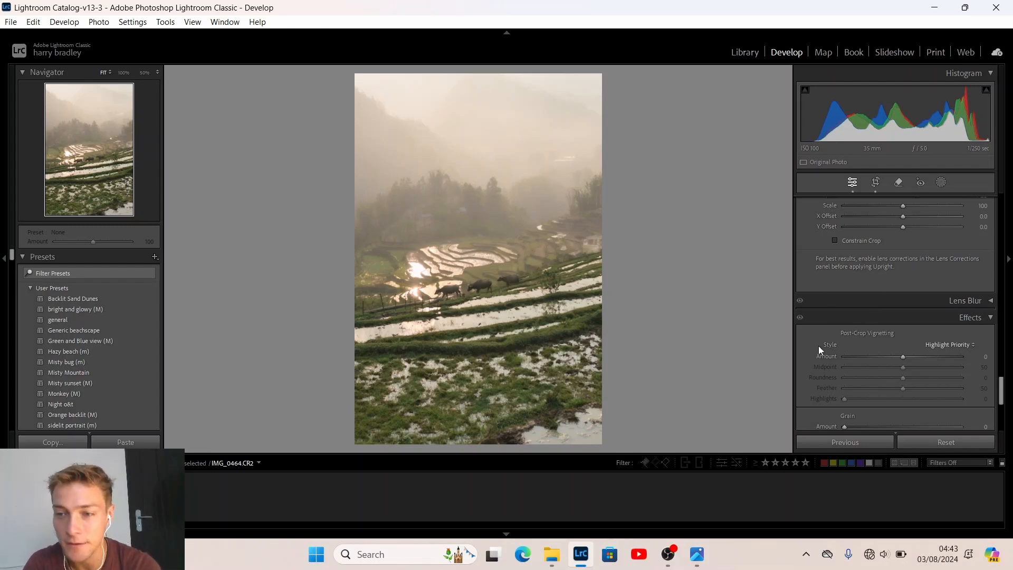
scroll(819, 349, down, 1)
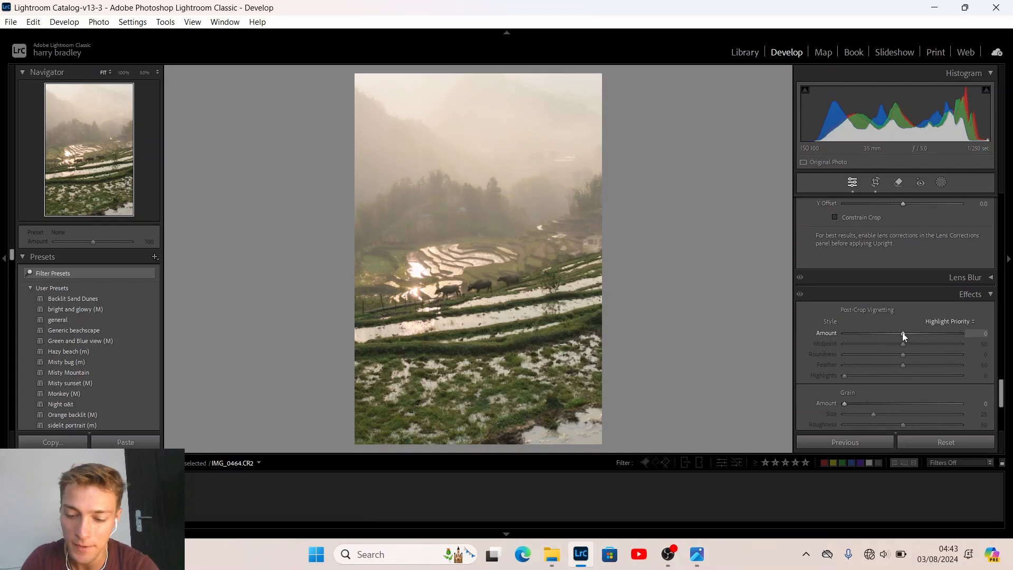
key(Down)
key(Down)
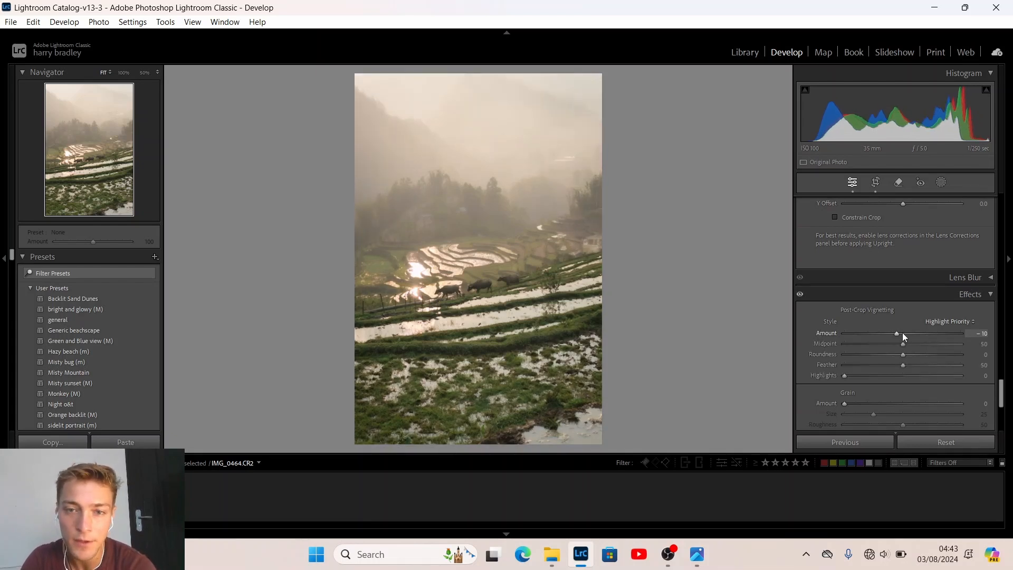
key(Up)
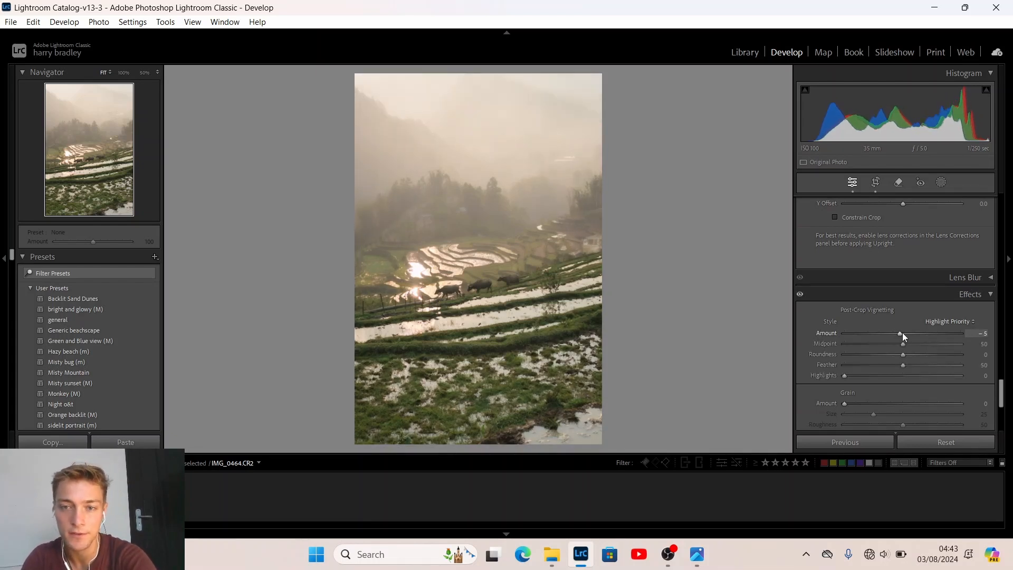
key(Down)
key(Up)
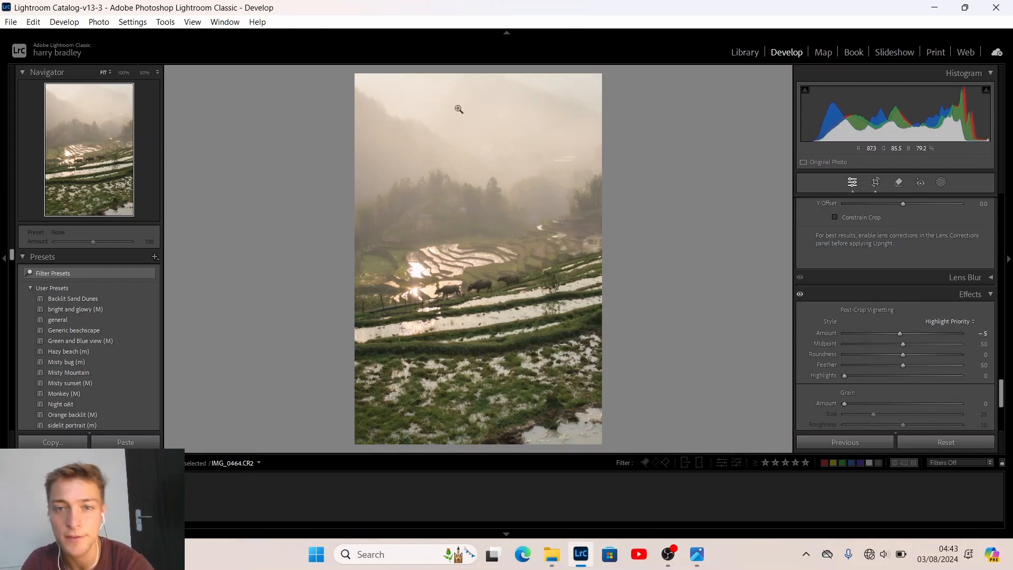
Step: Add light film grain to the photo with a grain Amount of 10
scroll(812, 366, down, 4)
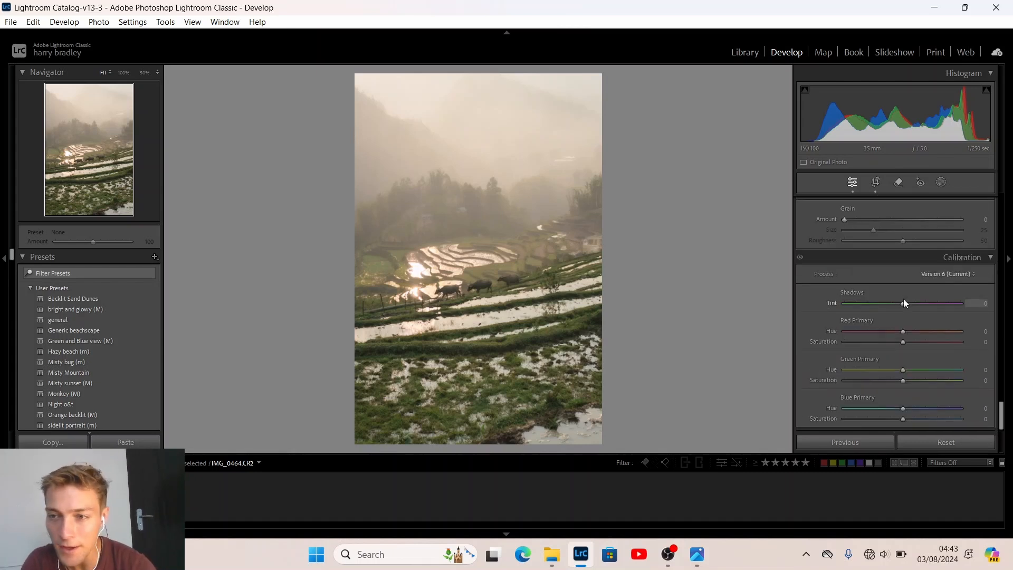
scroll(885, 283, up, 1)
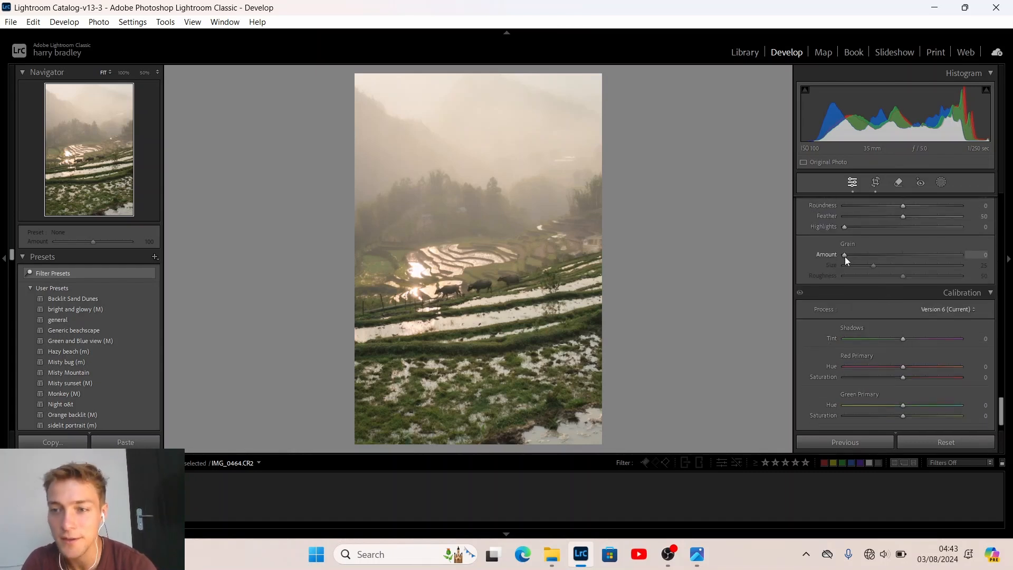
drag(845, 254, 851, 256)
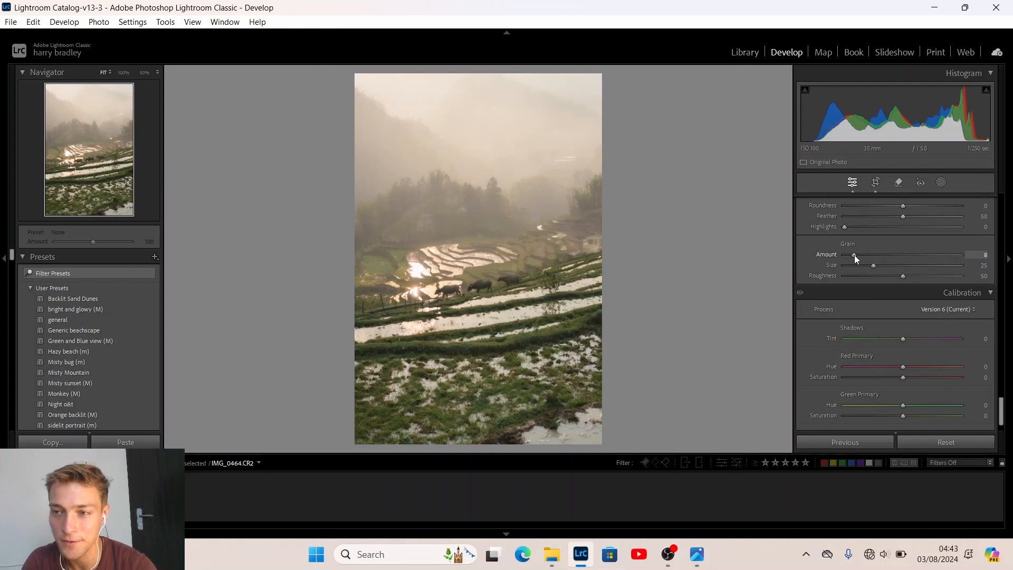
drag(856, 254, 857, 254)
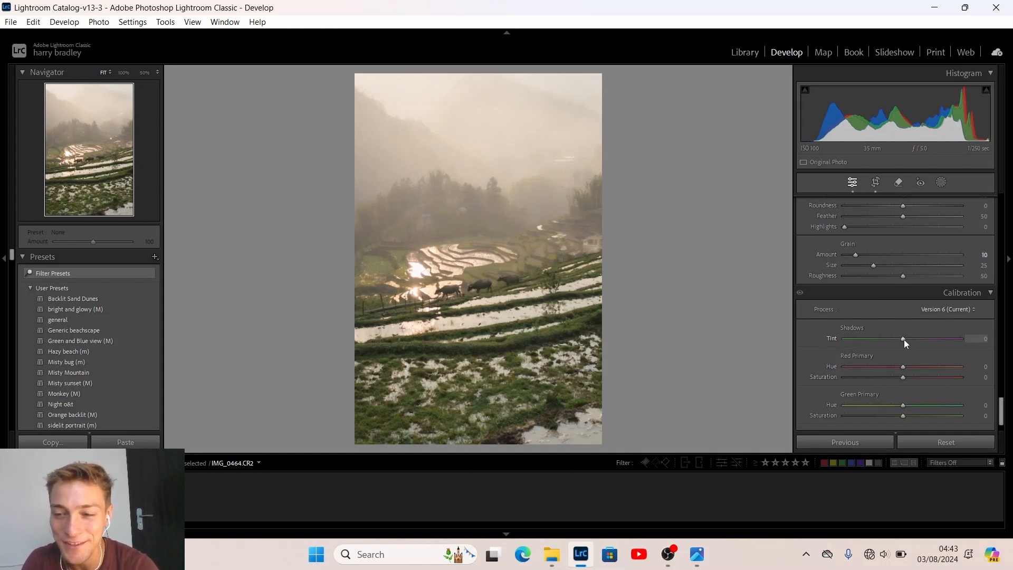
Step: In the colour calibration, set the Shadows Tint to +3 and the Red Primary Hue to -8
mouse_move(904, 339)
mouse_down()
mouse_move(929, 337)
mouse_move(901, 340)
mouse_up()
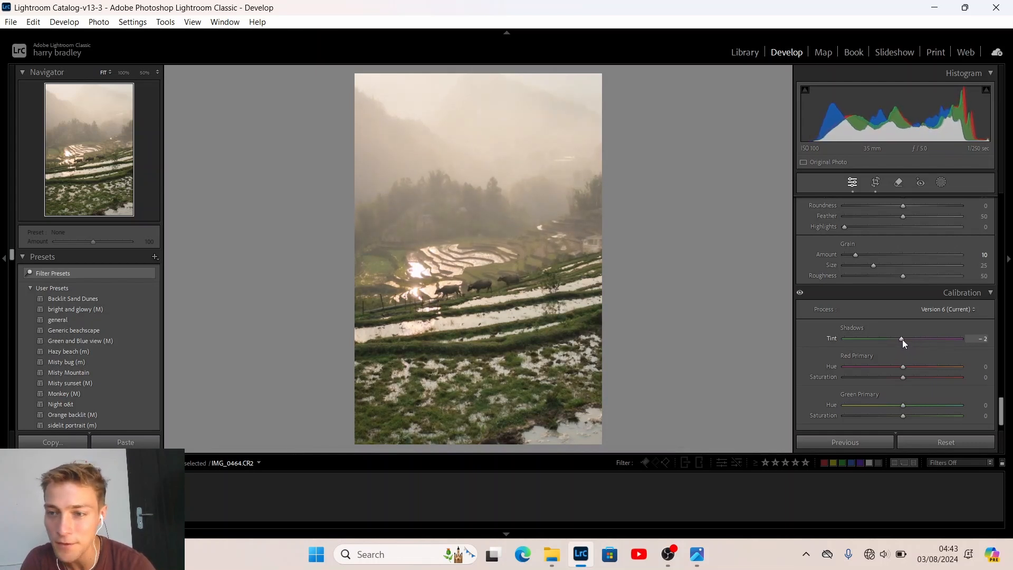
key(Up)
key(Up)
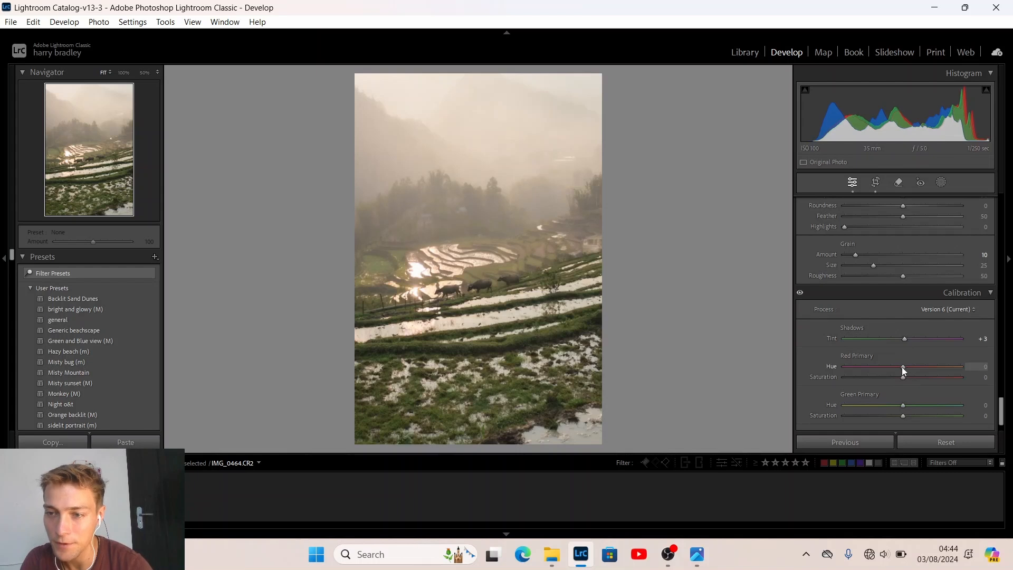
mouse_move(899, 366)
mouse_down()
mouse_move(919, 371)
mouse_move(898, 376)
mouse_up()
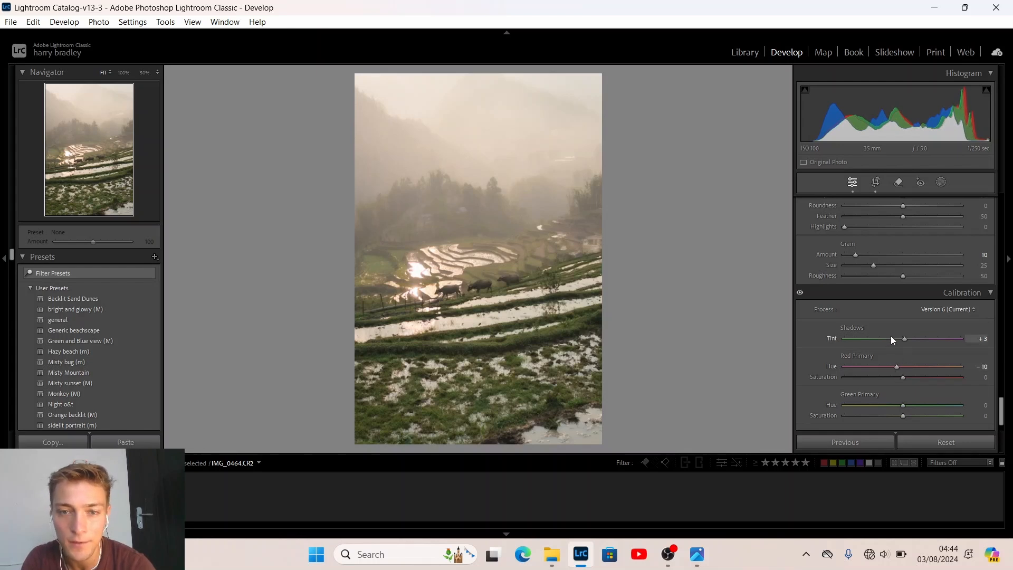
mouse_move(896, 365)
mouse_down()
mouse_move(911, 365)
mouse_move(899, 368)
mouse_up()
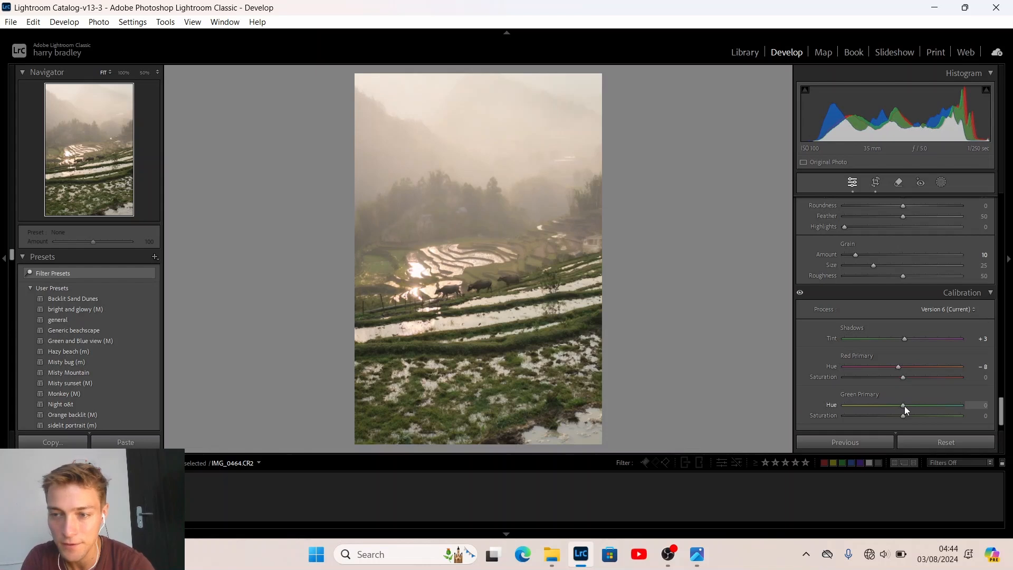
Step: Set the calibration's Green Primary Hue to -5 and Blue Primary Hue to -2
mouse_move(903, 406)
mouse_down()
mouse_move(914, 405)
mouse_move(891, 406)
mouse_move(915, 407)
mouse_move(900, 411)
mouse_up()
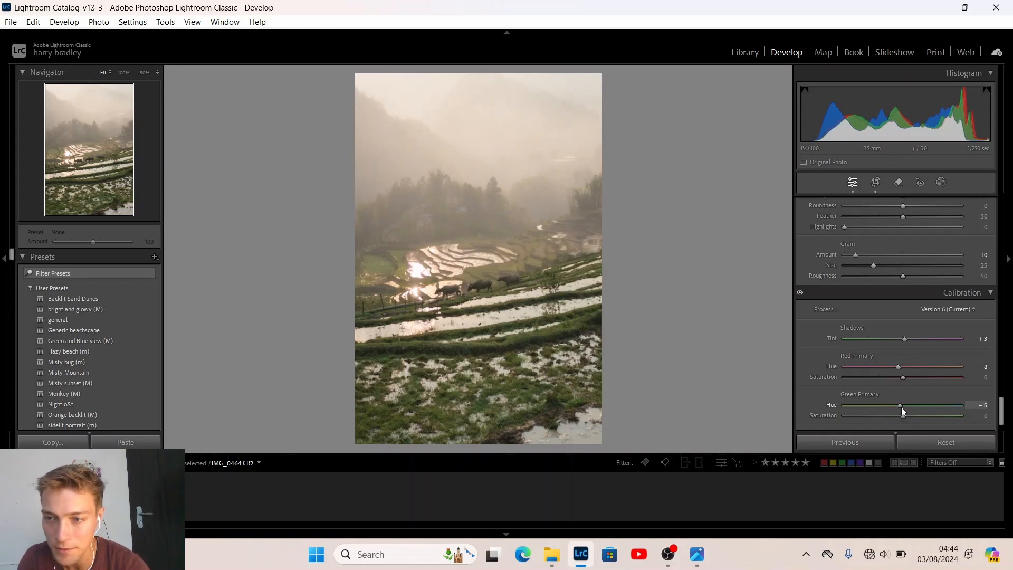
scroll(910, 389, down, 2)
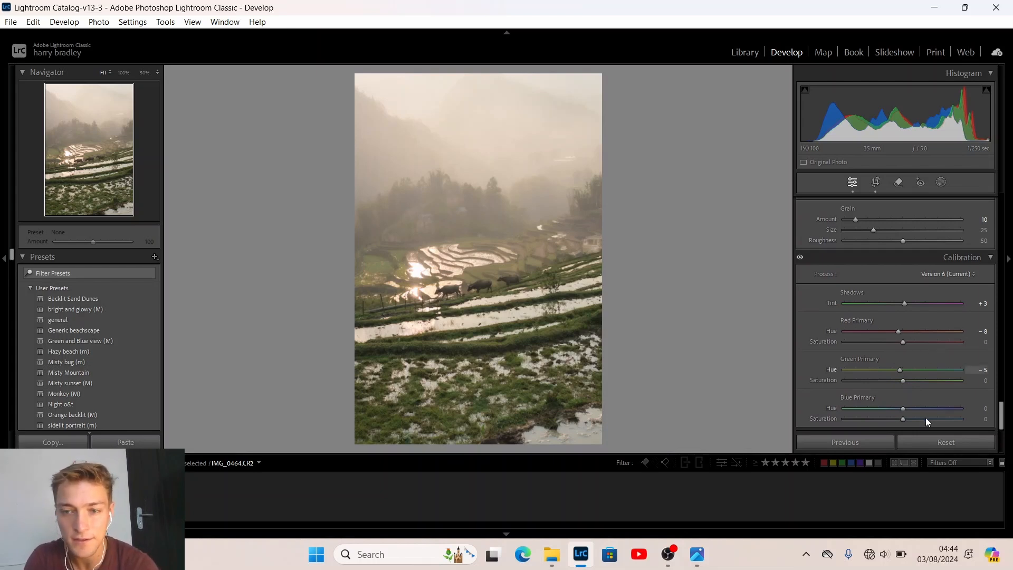
mouse_move(904, 408)
mouse_down()
mouse_move(912, 408)
mouse_move(889, 414)
mouse_move(906, 416)
mouse_up()
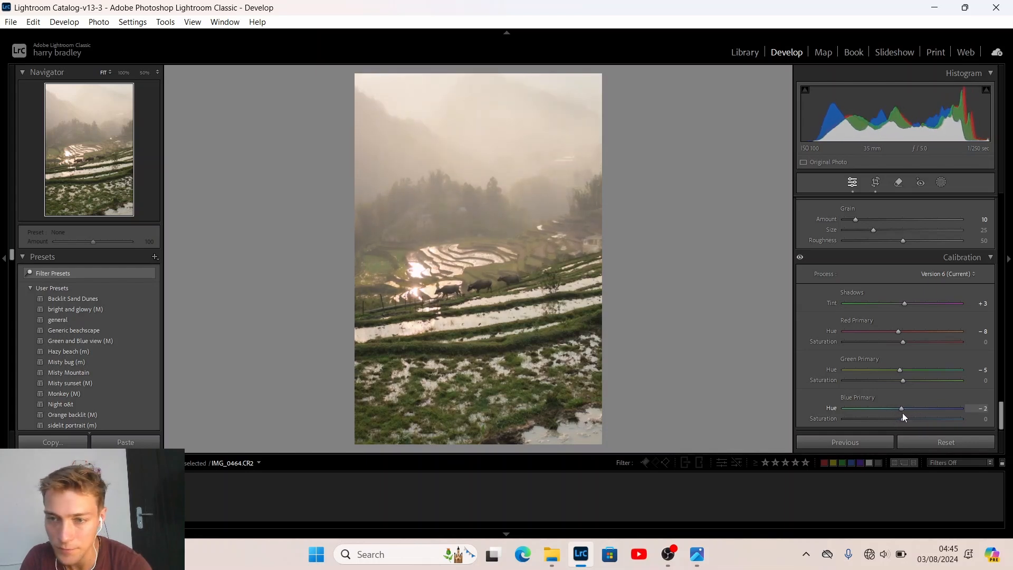
Step: Try a lower Blue Primary Hue in the calibration and reset it to 0
mouse_move(902, 413)
mouse_down()
mouse_move(916, 410)
mouse_move(893, 414)
mouse_up()
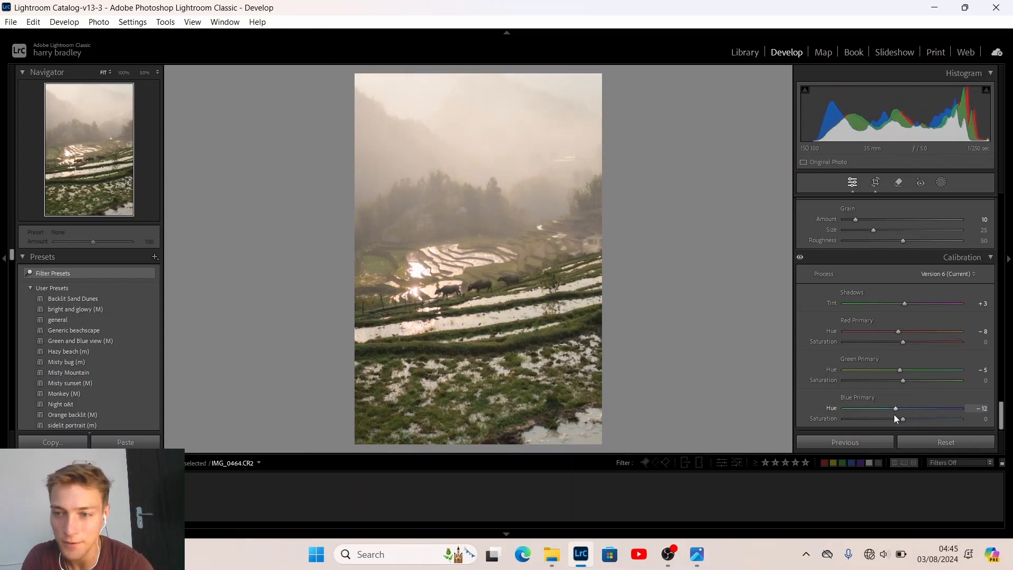
double_click(894, 408)
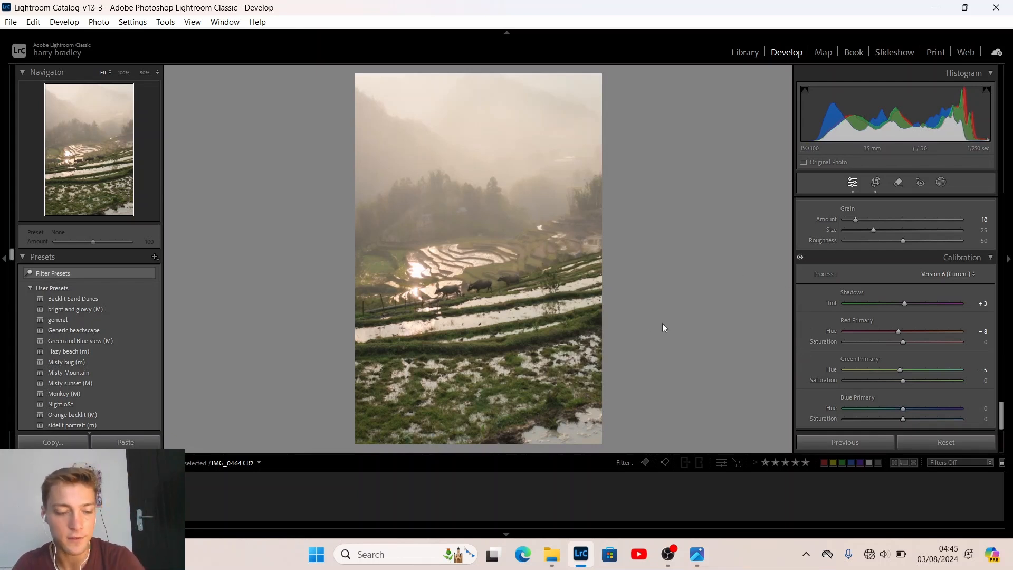
Step: Compare the edited rice-terrace photo with its unedited version several times, finishing on the edited version
key(backslash)
key(backslash)
key(backslash)
key(backslash)
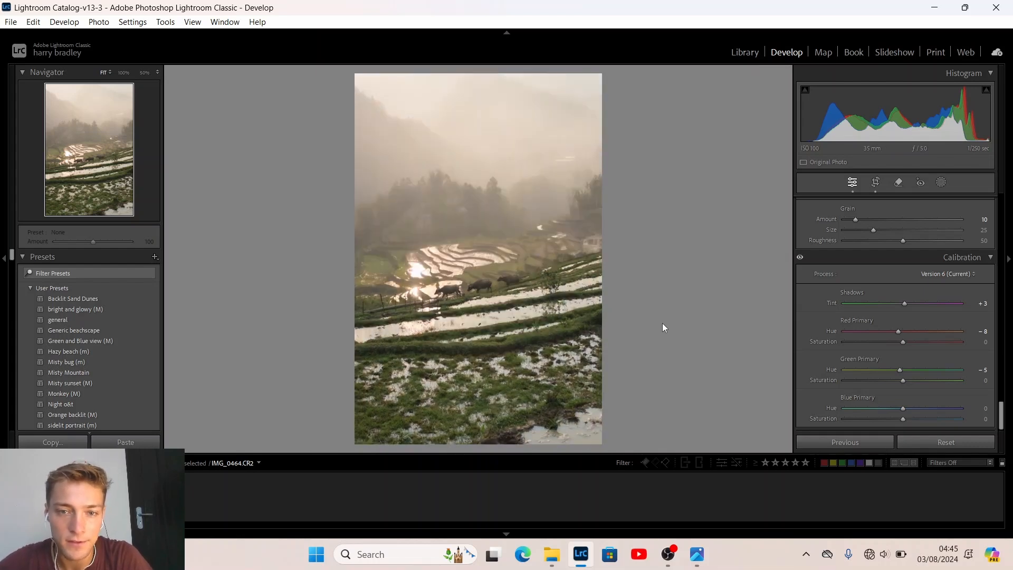
key(backslash)
key(backslash)
key(backslash)
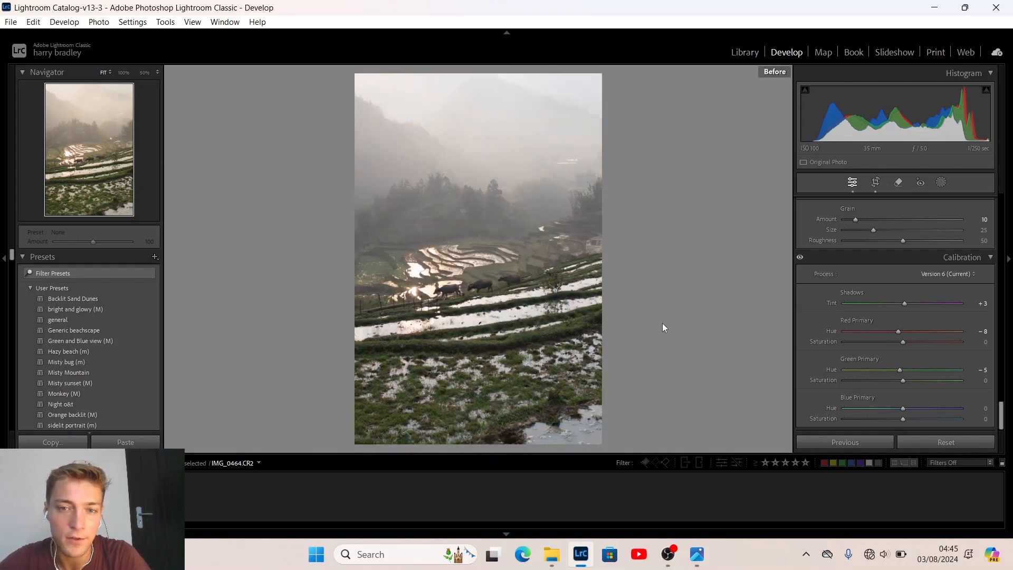
key(backslash)
key(backslash)
key(backslash)
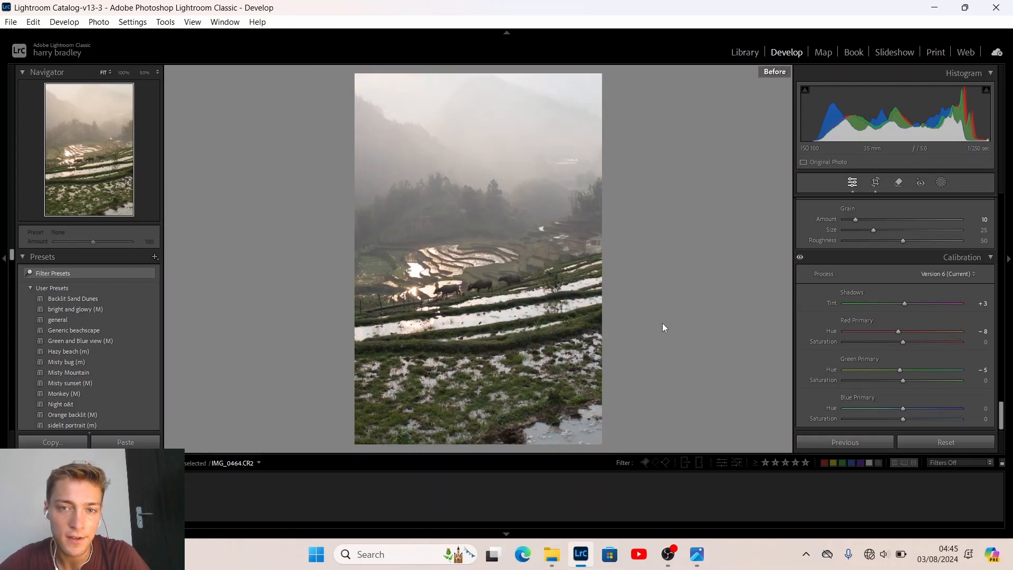
key(backslash)
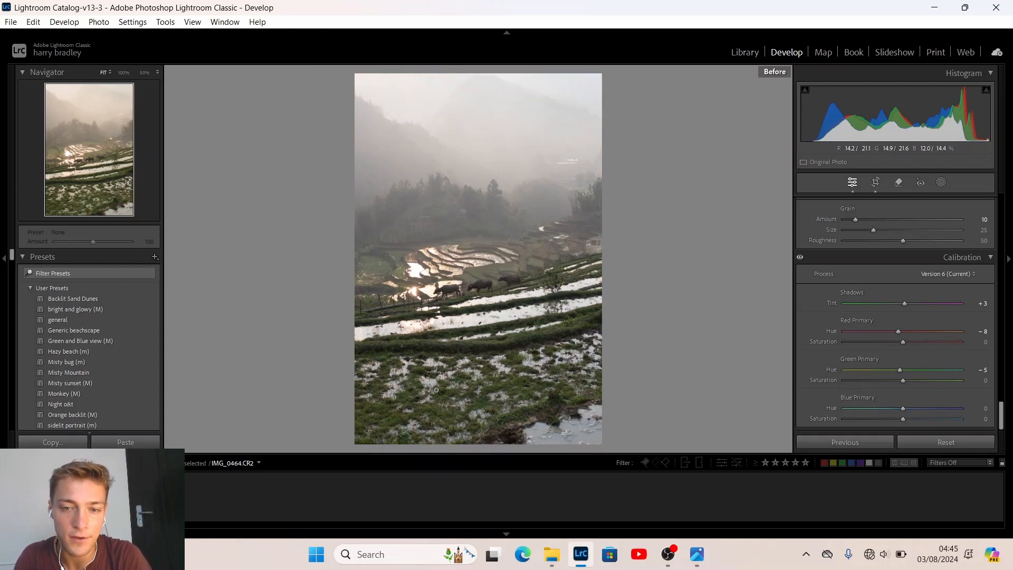
key(backslash)
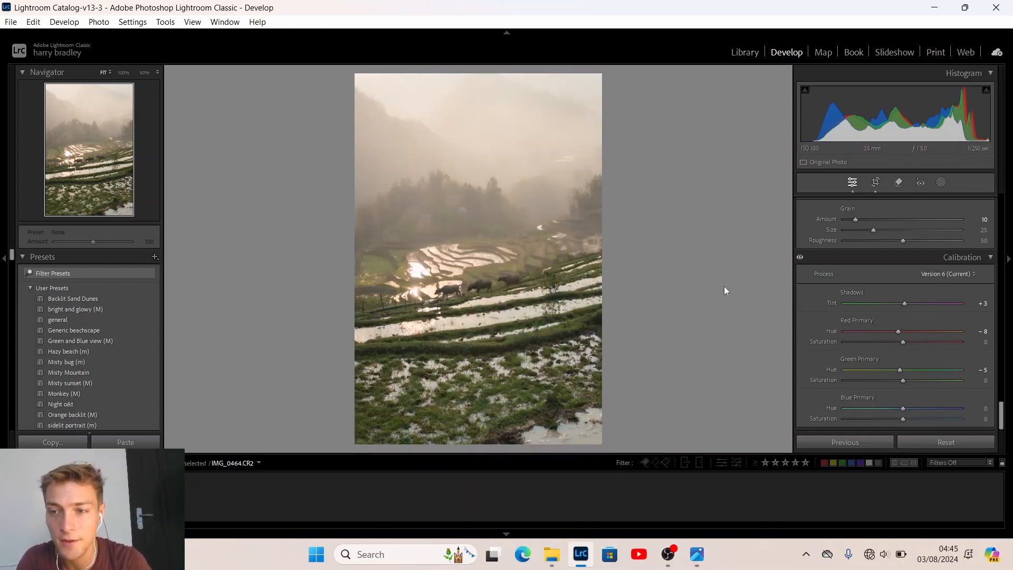
Step: Add a linear gradient mask rising from the photo's bottom edge, stretching it up to the misty trees
scroll(811, 310, up, 10)
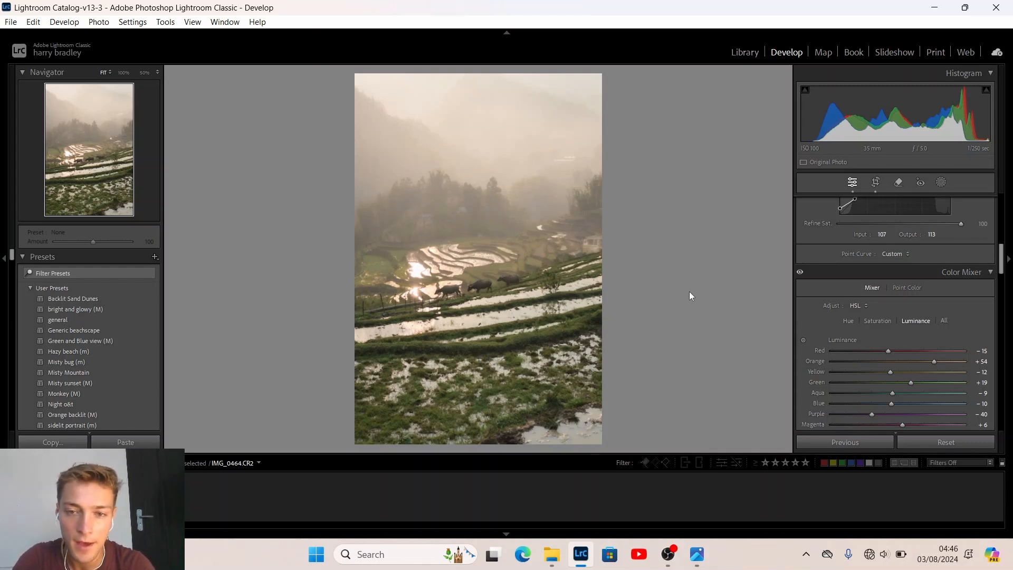
key(m)
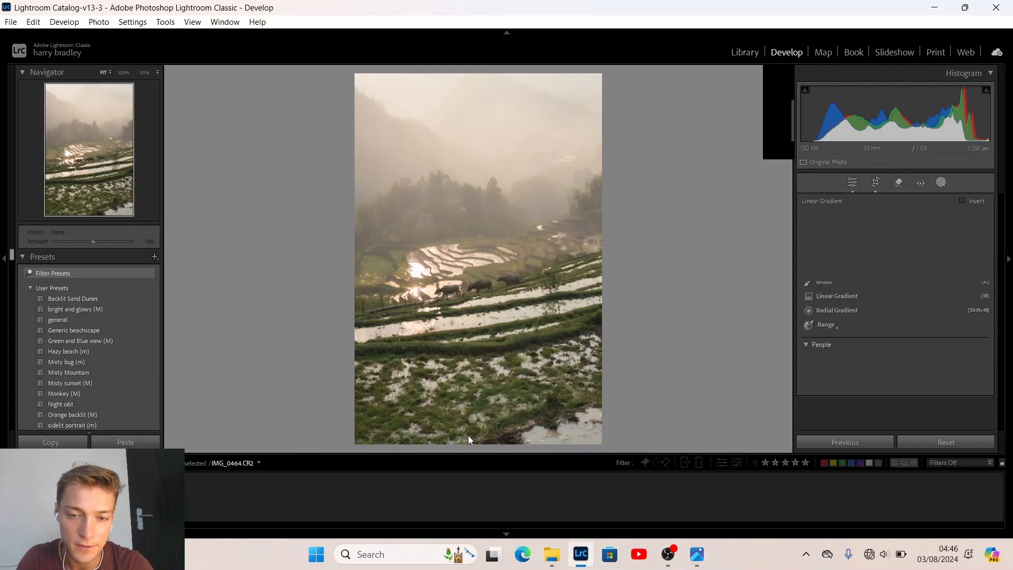
drag(476, 442, 477, 338)
drag(474, 298, 473, 180)
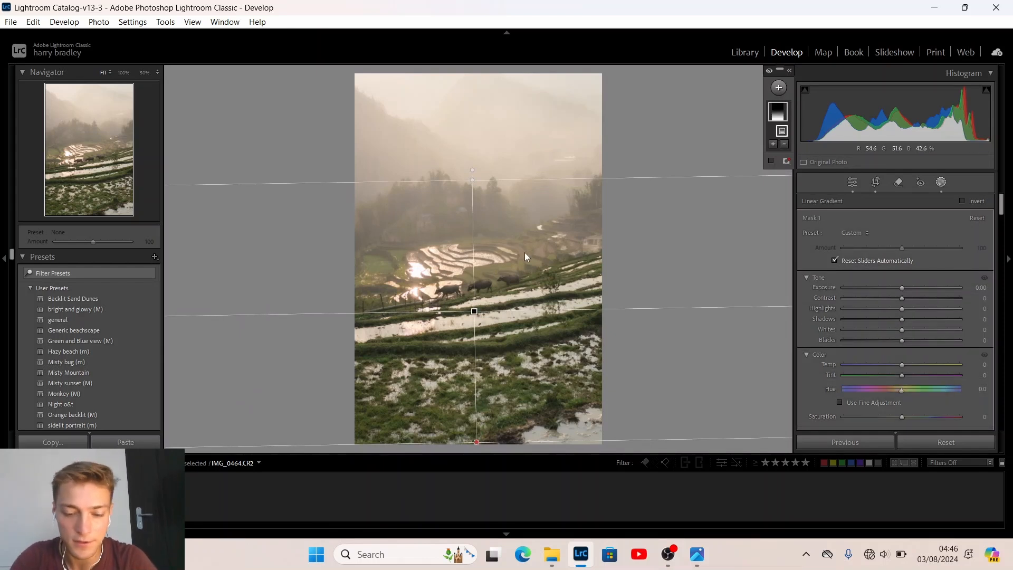
Step: Try a radial gradient mask over the reflecting terraces, and a brush mask with a brush size of 8
key(shift+m)
drag(429, 178, 574, 432)
drag(425, 177, 456, 267)
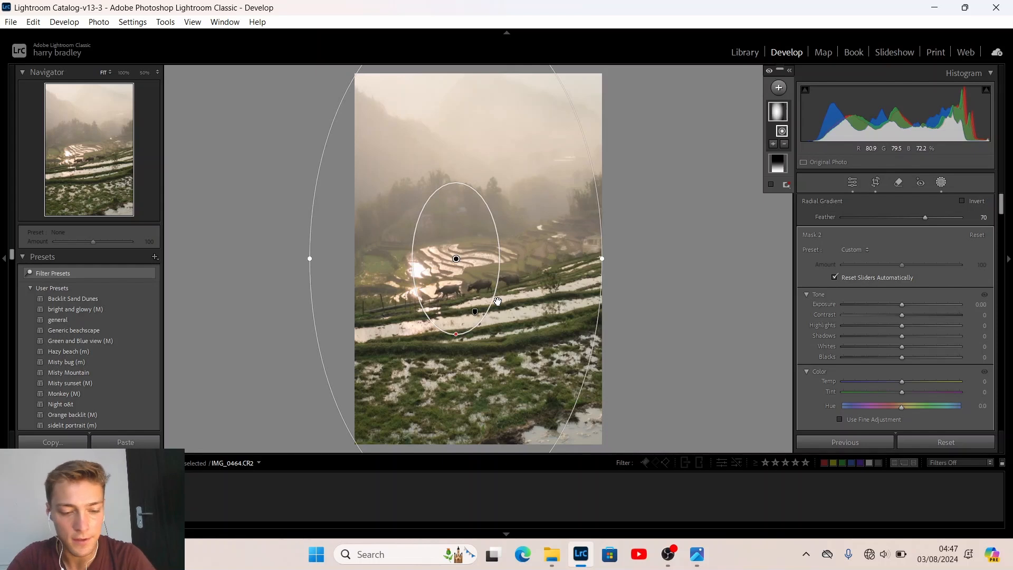
key(k)
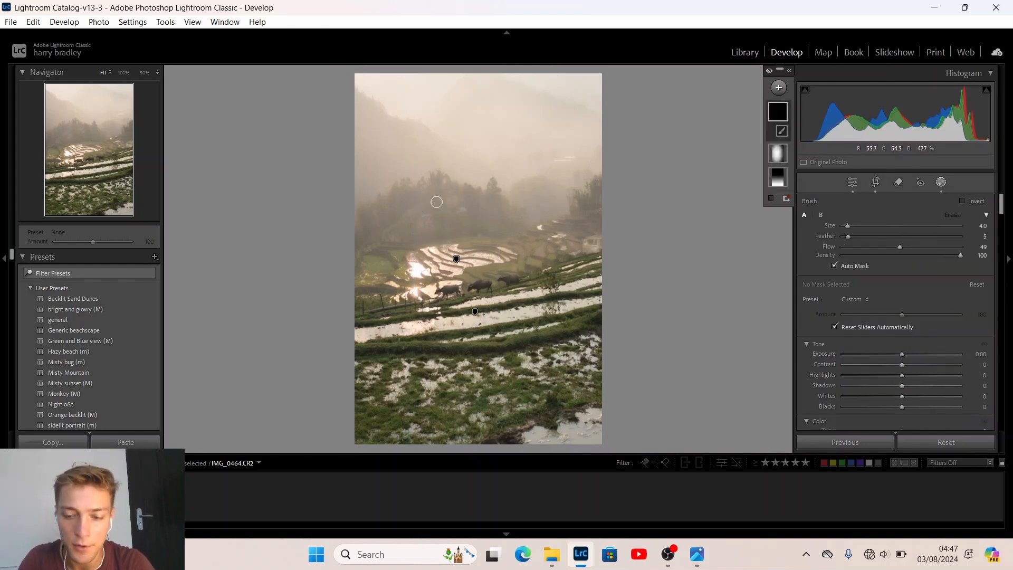
scroll(439, 200, up, 4)
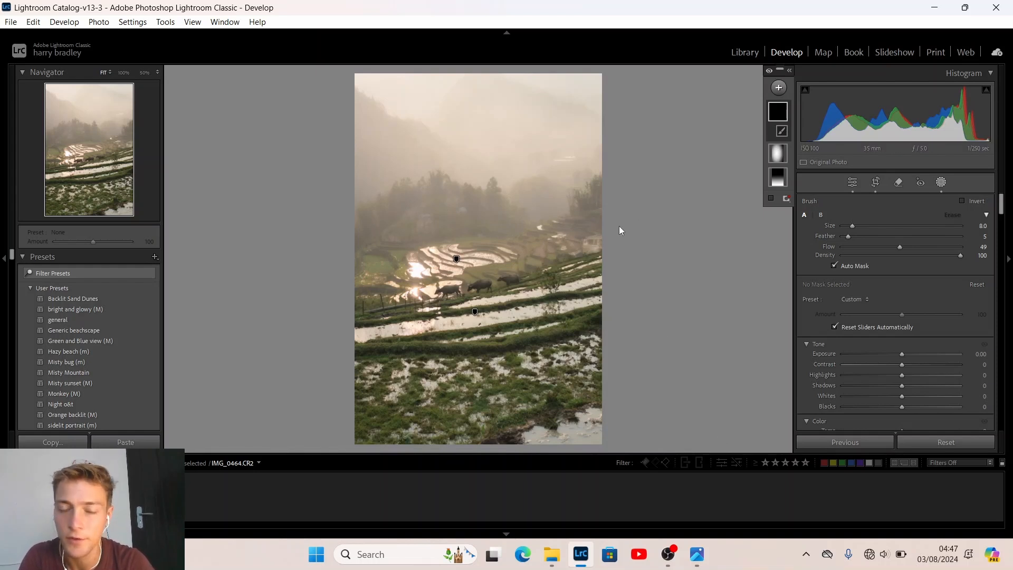
Step: Try a linear gradient mask down from the sky with Exposure -0.71, Contrast 7 and Whites 21, extending its lower edge slightly
key(m)
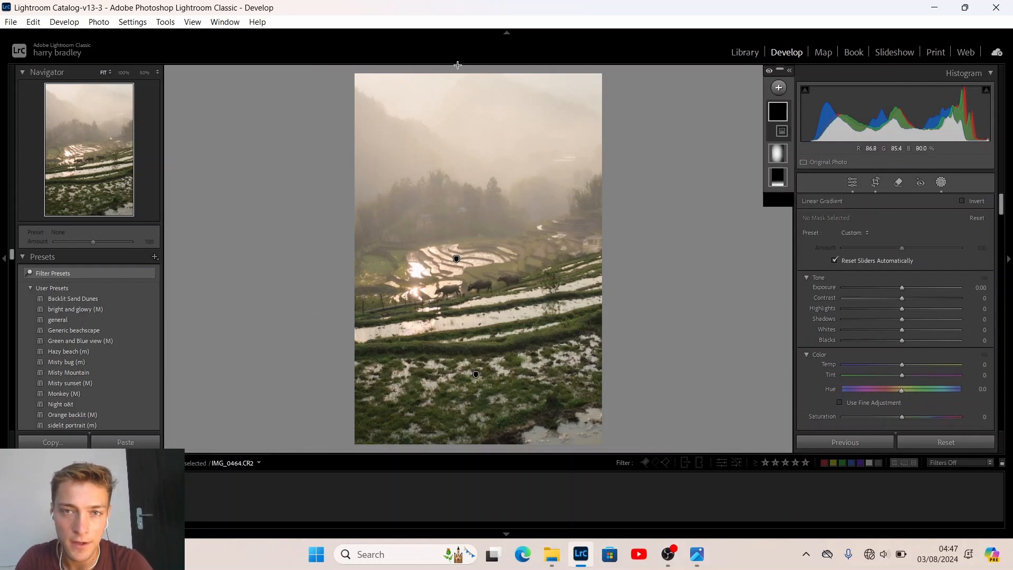
drag(473, 90, 471, 241)
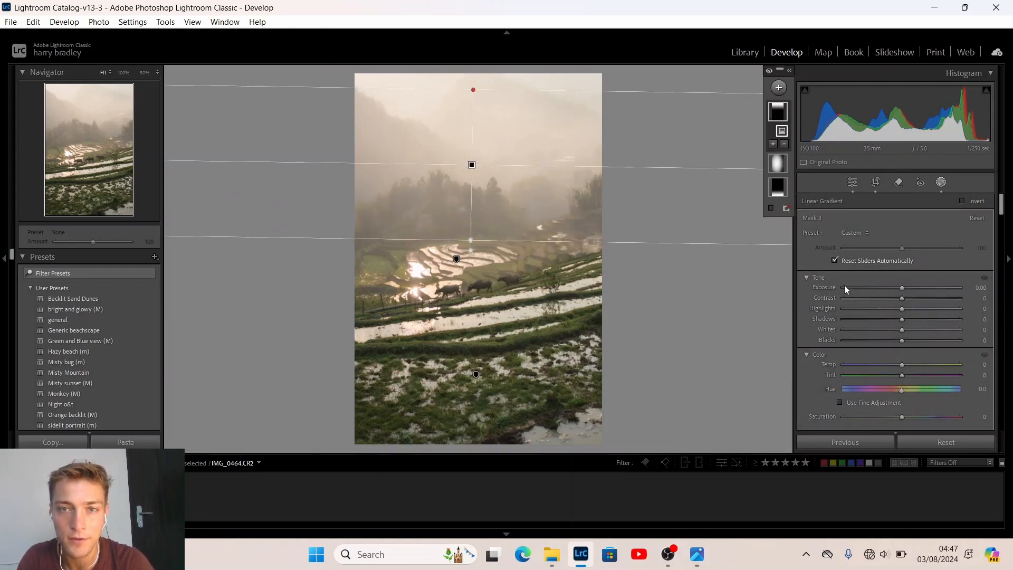
drag(897, 288, 914, 330)
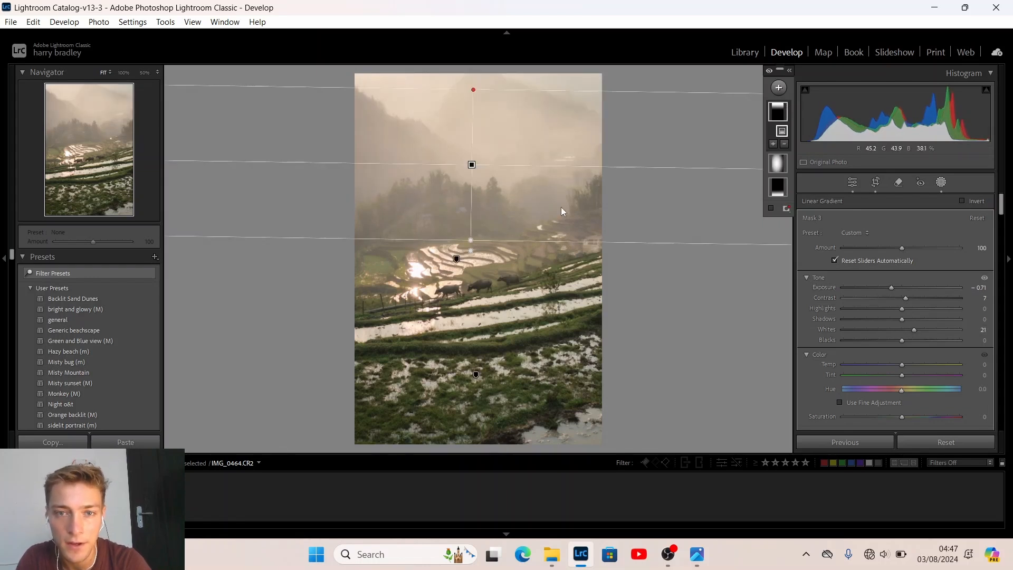
mouse_move(473, 163)
mouse_move(470, 242)
mouse_down()
mouse_move(470, 270)
mouse_move(471, 256)
mouse_up()
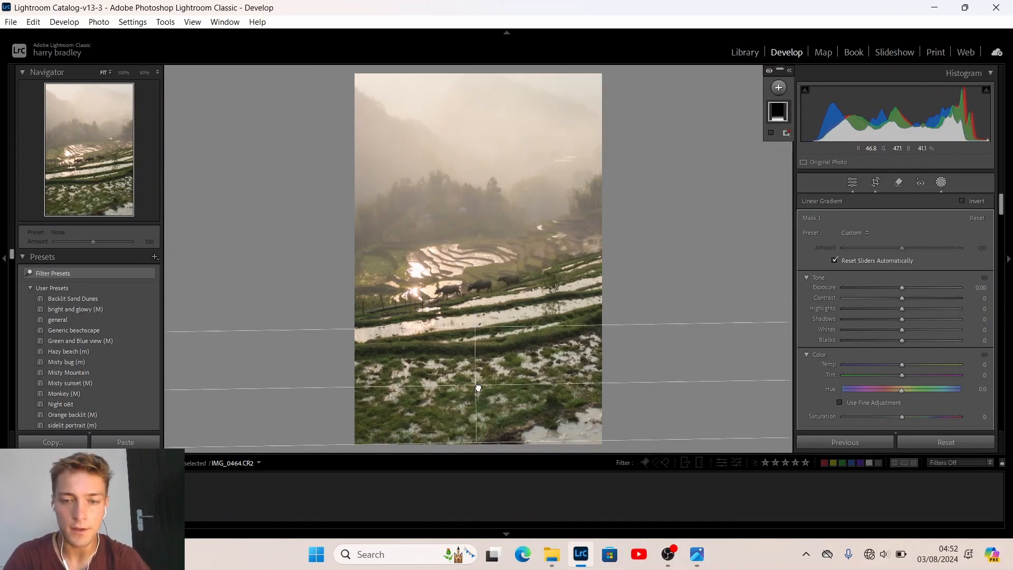
Step: Reposition and slightly widen the linear gradient over the grassy foreground, and set its Exposure to -0.20
drag(482, 340, 481, 359)
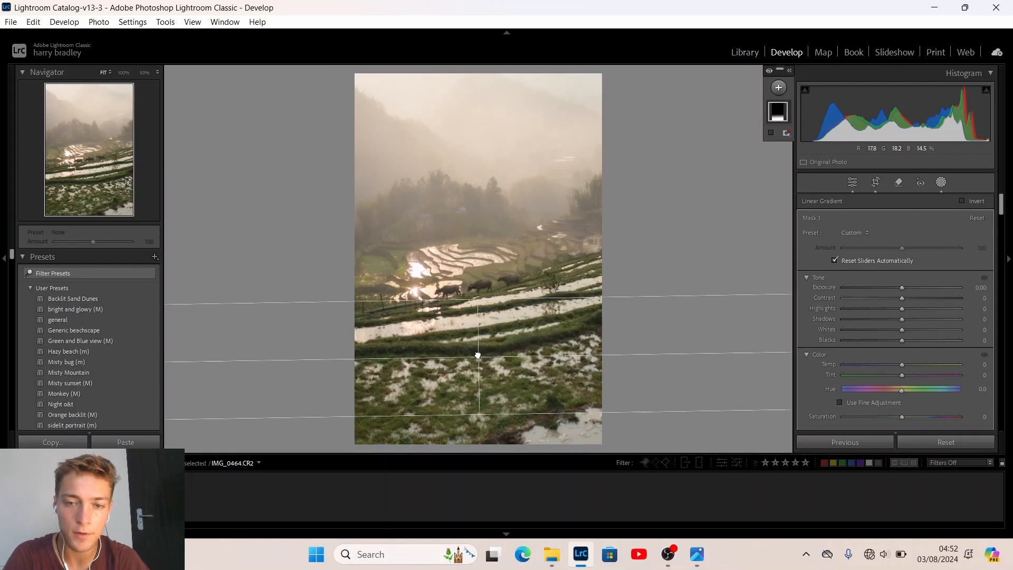
mouse_move(478, 355)
mouse_down()
mouse_move(479, 425)
mouse_move(478, 348)
mouse_up()
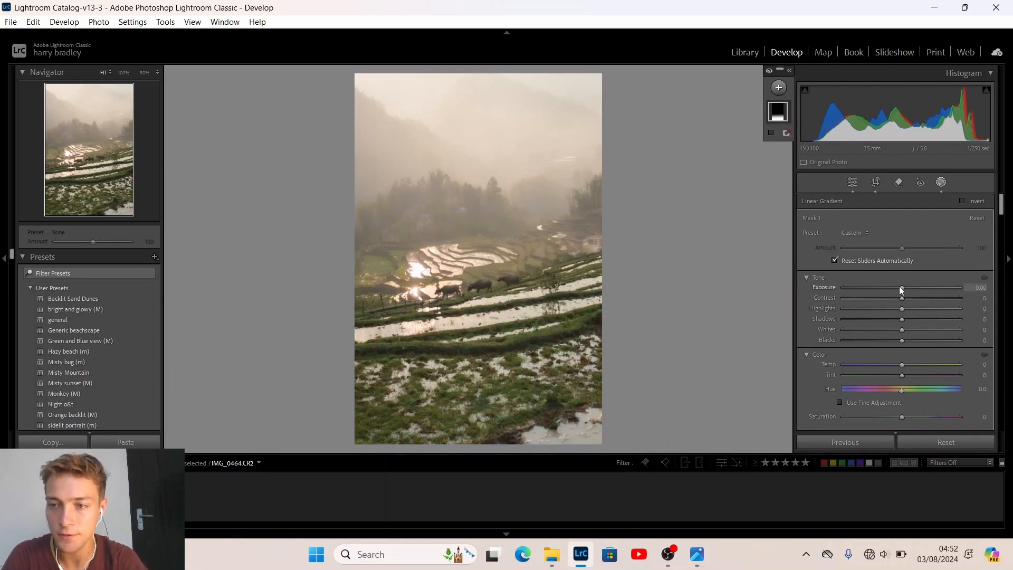
drag(901, 289, 896, 286)
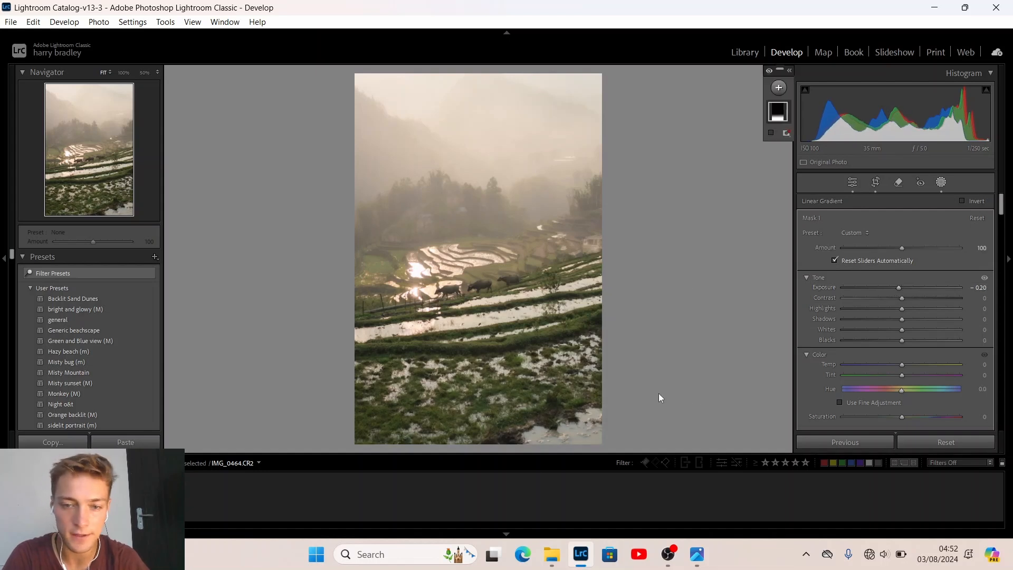
mouse_move(595, 414)
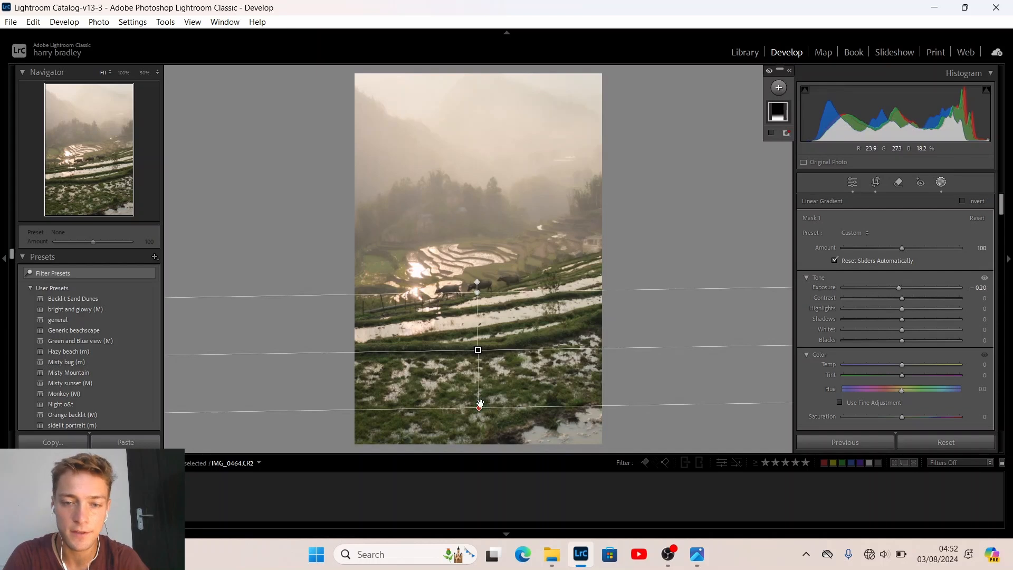
drag(480, 403, 479, 416)
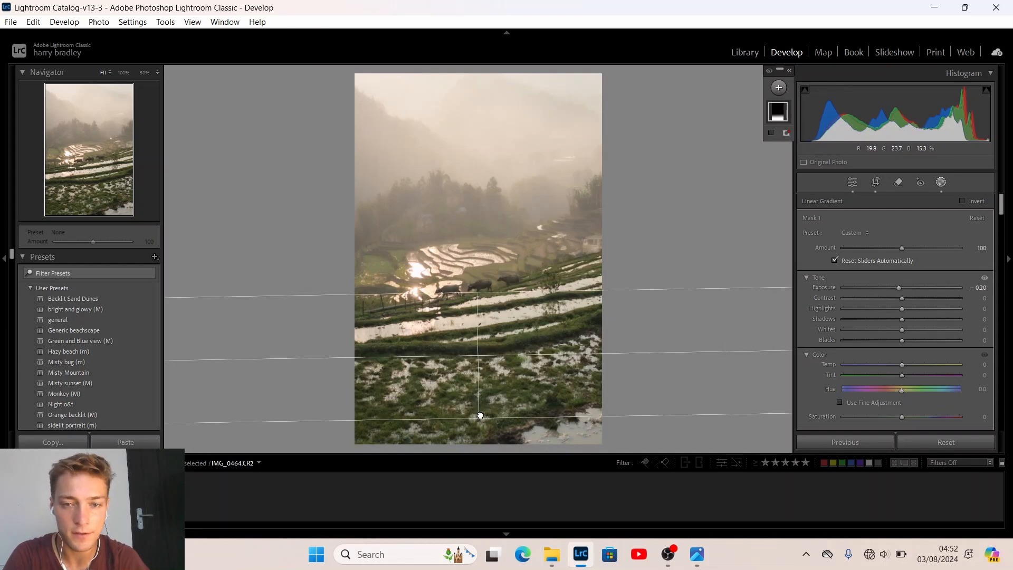
drag(478, 355, 479, 357)
click(479, 357)
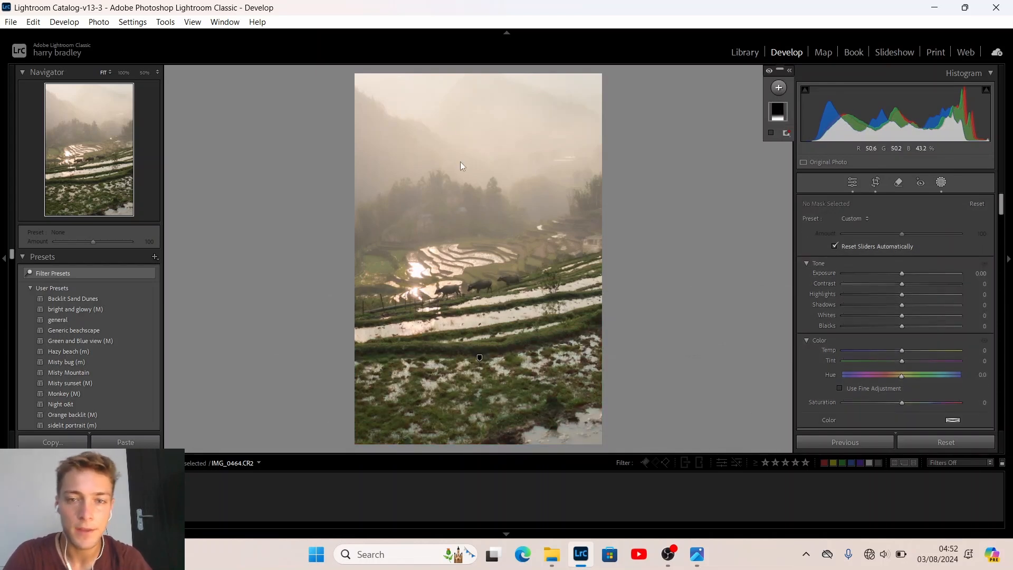
Step: Add a linear gradient mask from the misty sky down to the terraces, with Exposure -0.27, Contrast 21 and Whites 28
key(m)
drag(476, 127, 472, 255)
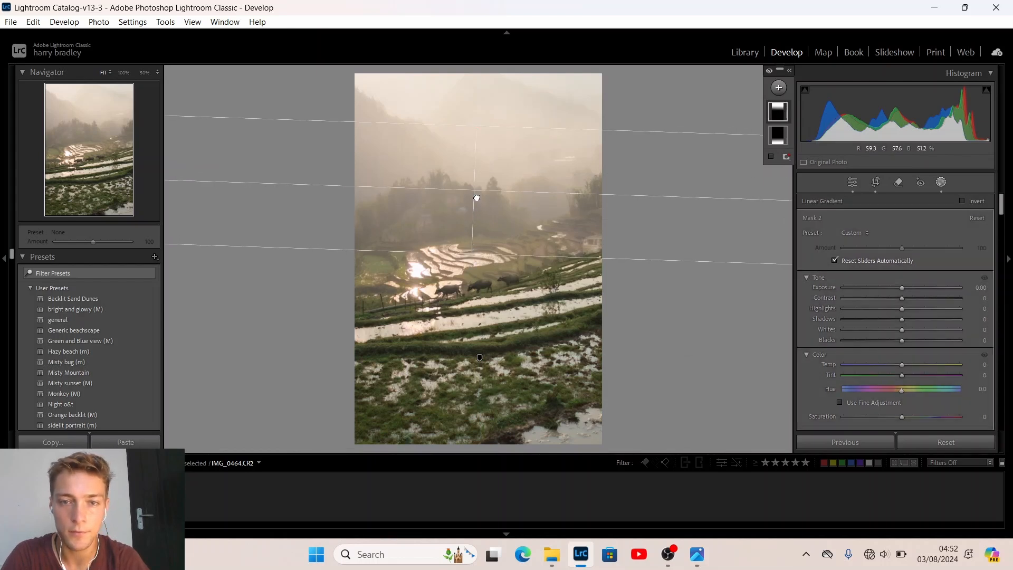
drag(475, 196, 481, 198)
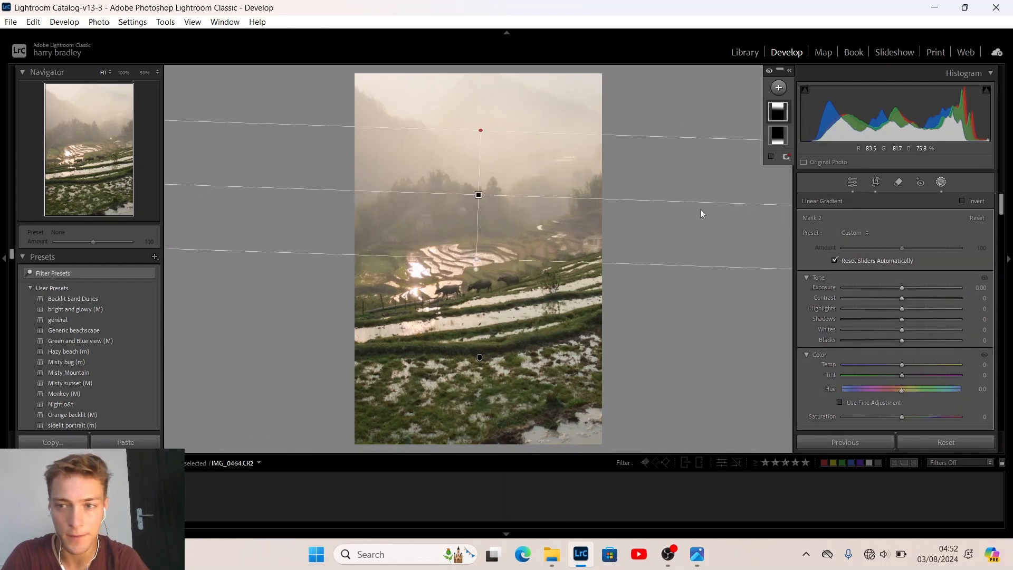
drag(903, 289, 918, 330)
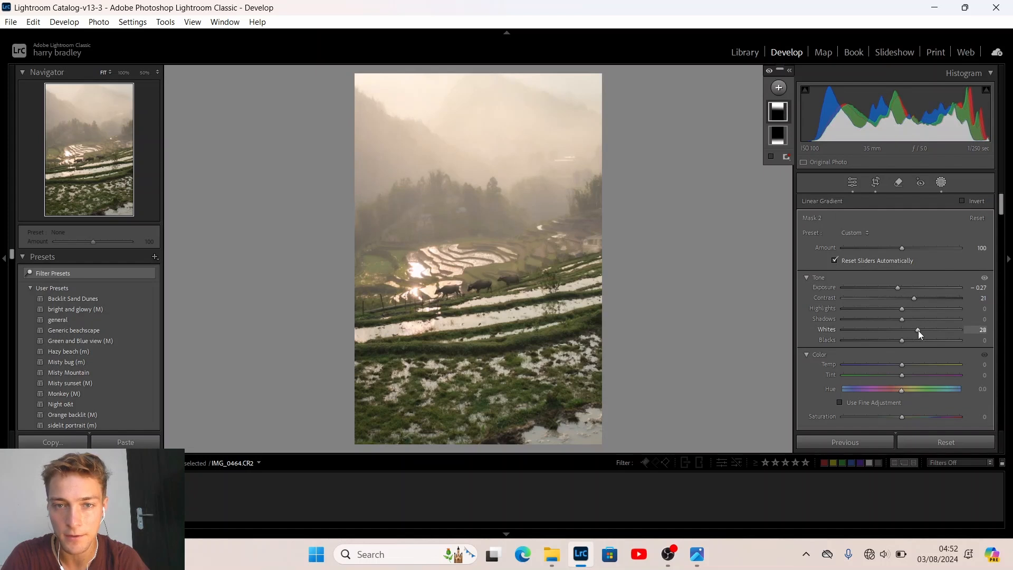
Step: Extend the sky gradient's lower edge to the buffaloes and reposition the gradient around the misty trees
drag(480, 130, 476, 278)
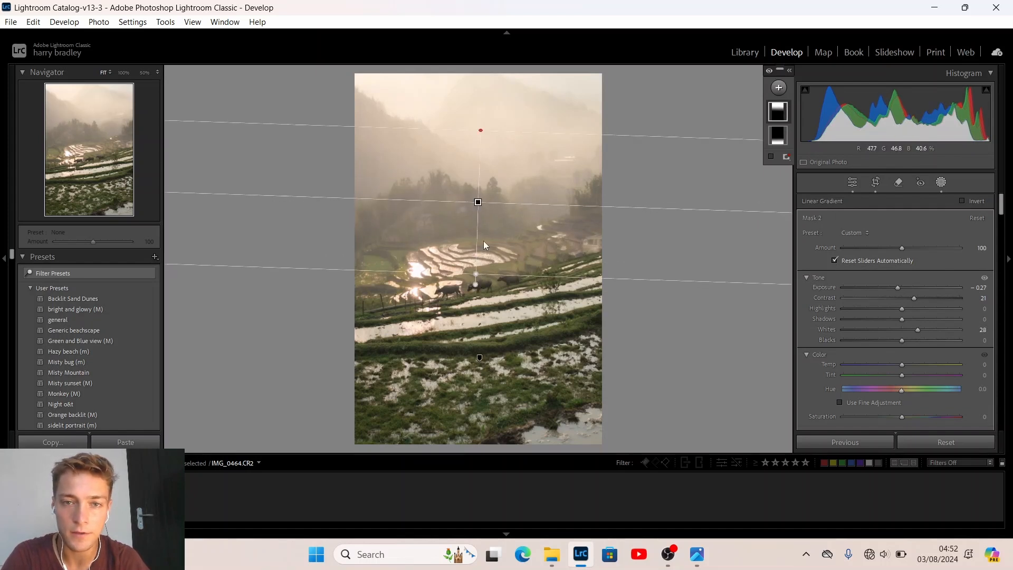
drag(477, 202, 490, 132)
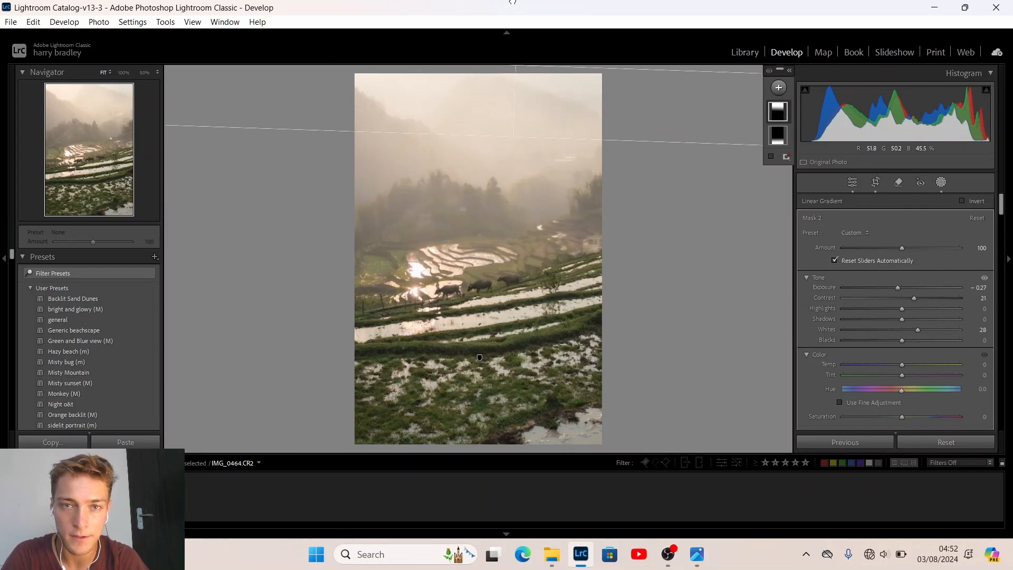
drag(493, 86, 473, 203)
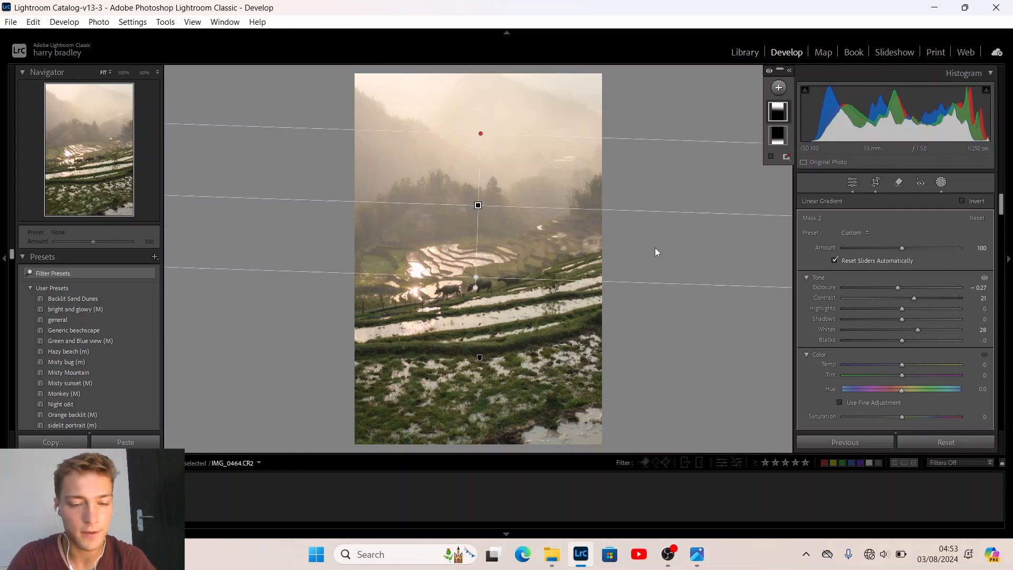
Step: Add a large radial gradient mask centred beyond the photo's right edge, reaching over the terraces, with a Feather of 89
key(shift+m)
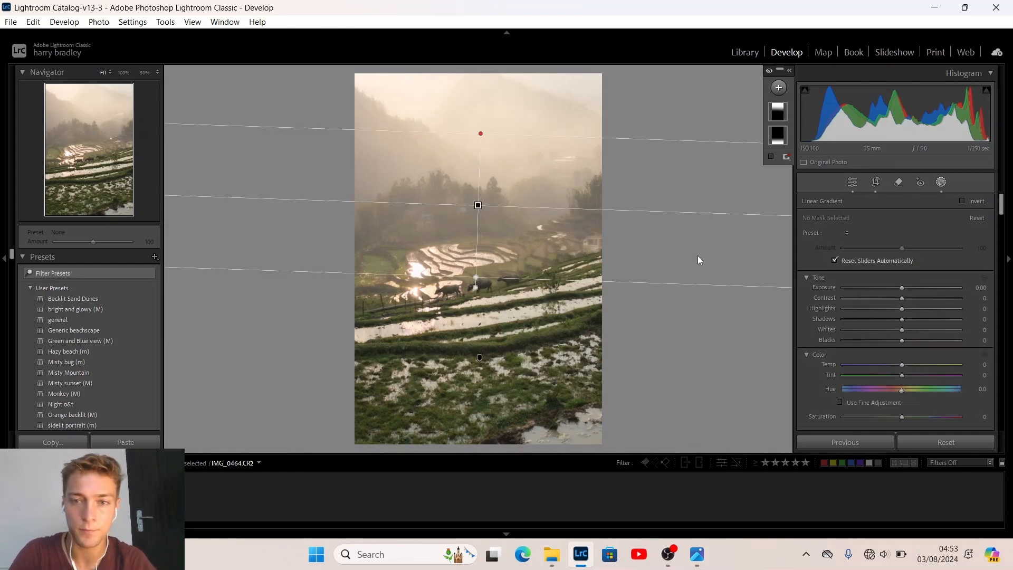
drag(709, 157, 428, 361)
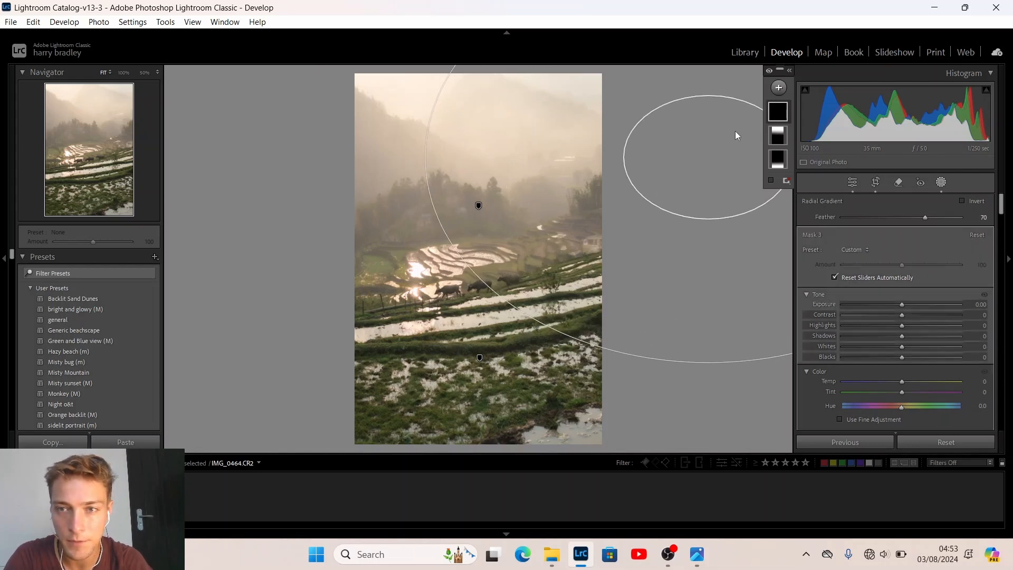
drag(707, 153, 682, 192)
drag(682, 250, 677, 195)
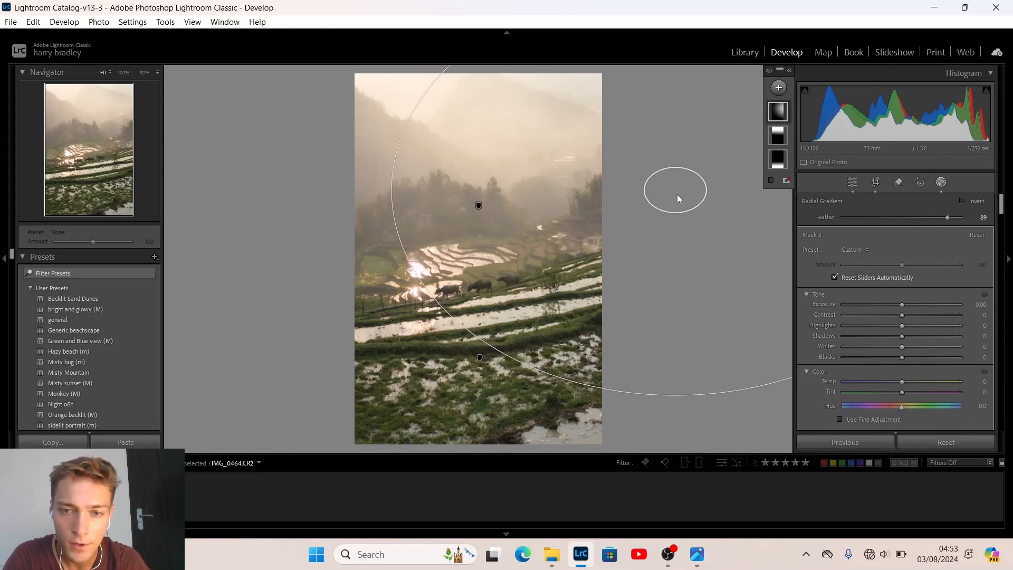
Step: Set the radial gradient's Exposure to 0.74, move it slightly down towards the photo, and widen it past the photo's left edge
drag(902, 302, 911, 301)
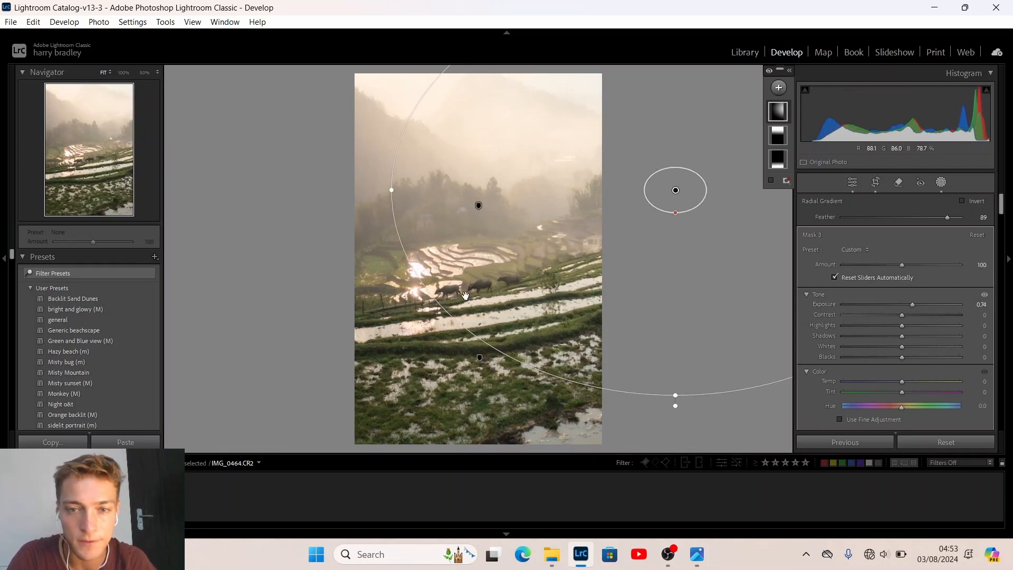
mouse_move(676, 190)
mouse_down()
mouse_move(429, 183)
mouse_move(710, 196)
mouse_move(181, 197)
mouse_move(676, 220)
mouse_move(680, 203)
mouse_move(666, 204)
mouse_up()
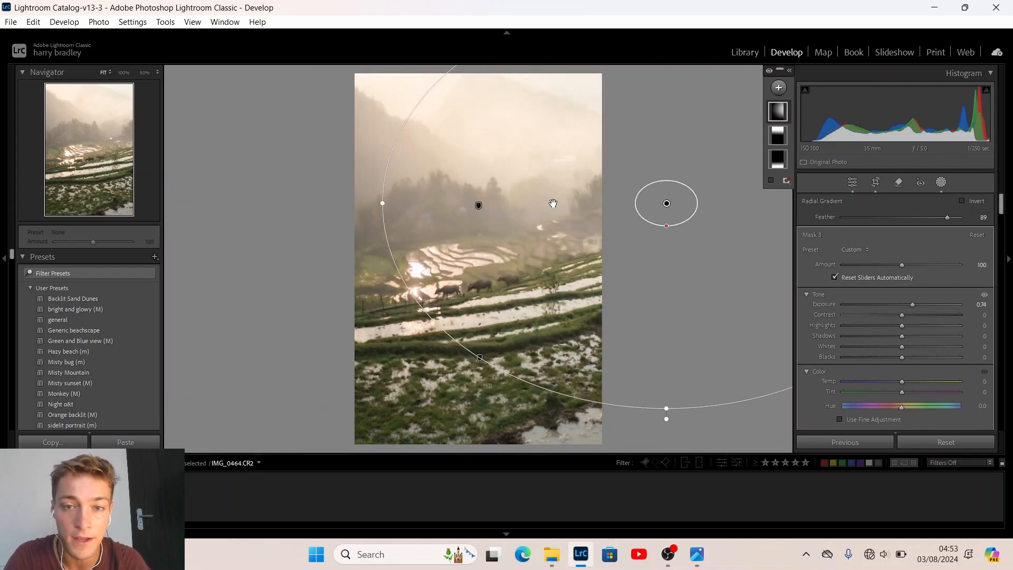
drag(383, 204, 343, 201)
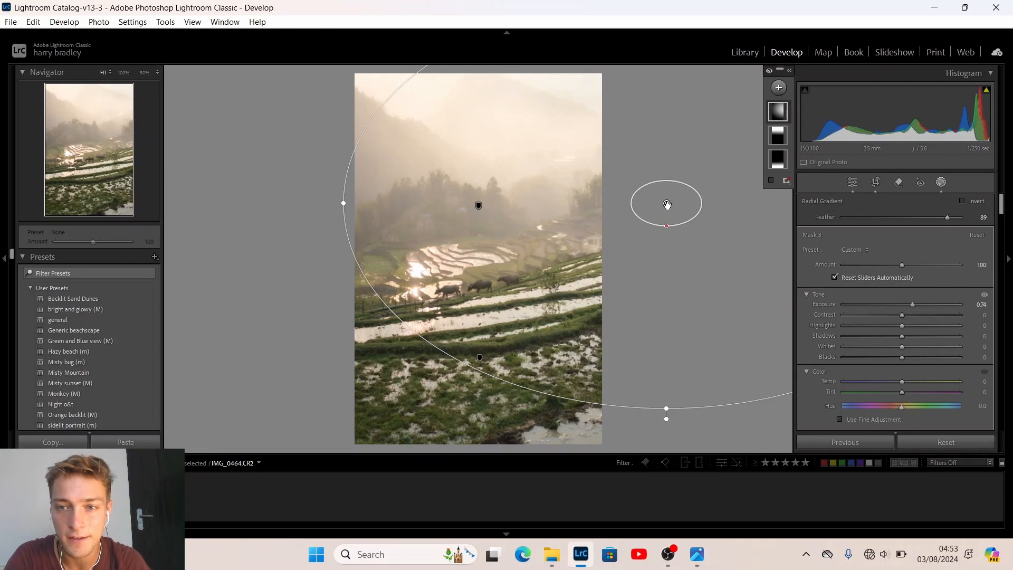
Step: Move the large radial gradient farther out from the photo's right edge and flatten its ellipse
drag(668, 205, 696, 206)
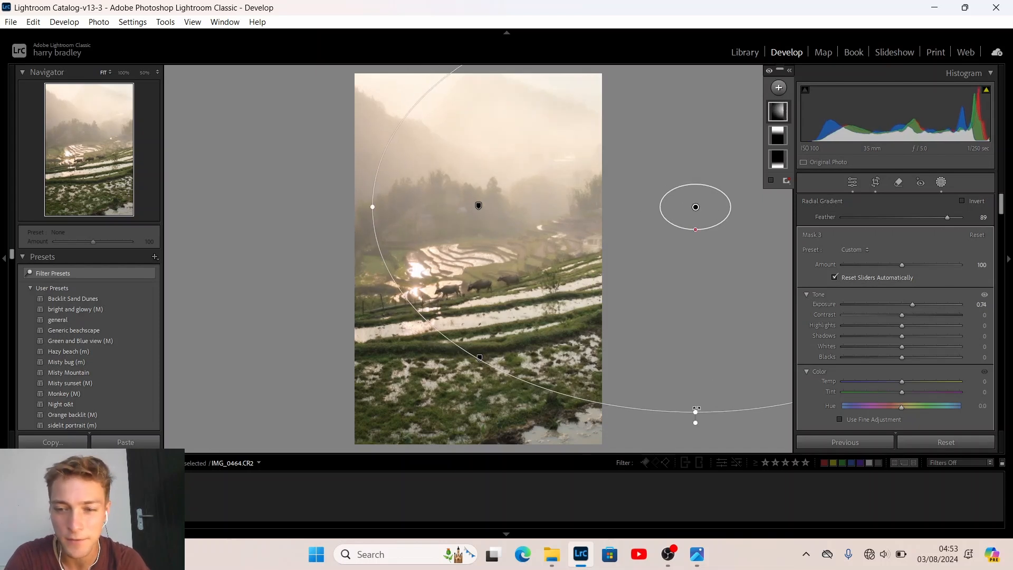
drag(693, 416, 695, 380)
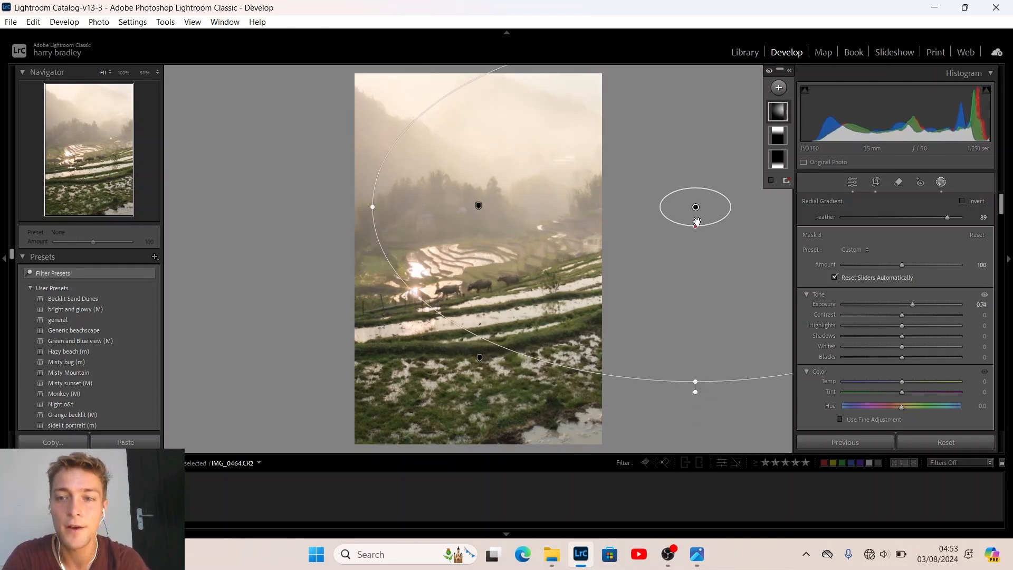
mouse_move(696, 210)
mouse_down()
mouse_move(897, 219)
mouse_move(728, 222)
mouse_move(700, 211)
mouse_up()
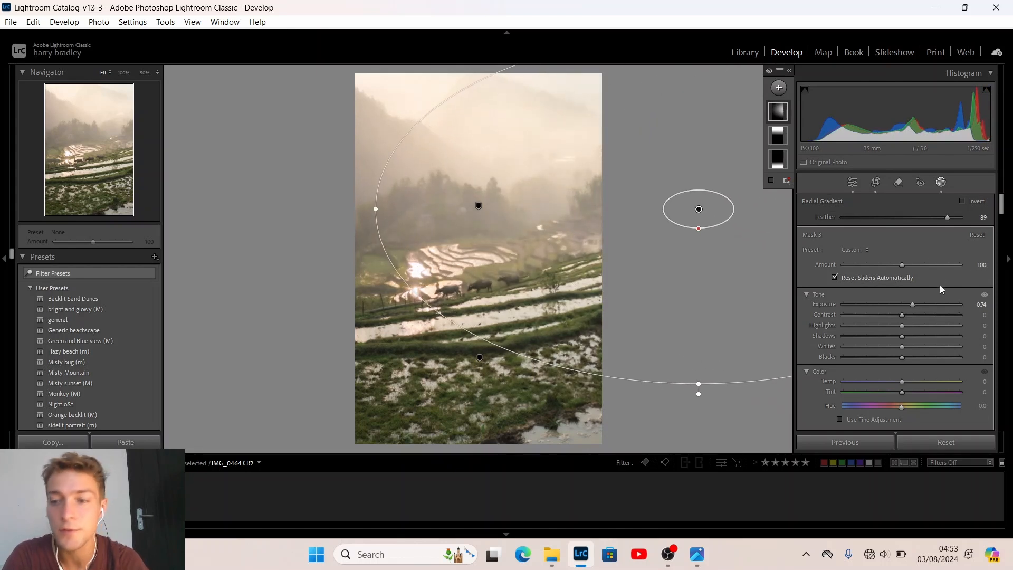
Step: Warm the large radial gradient with Temp 5 and Tint 3
drag(902, 381, 907, 380)
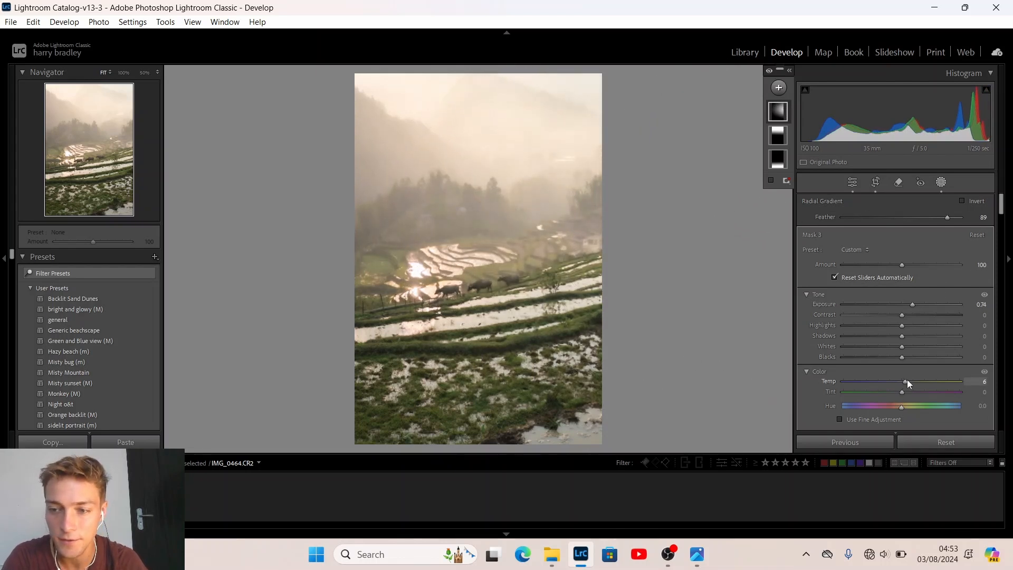
drag(907, 381, 905, 380)
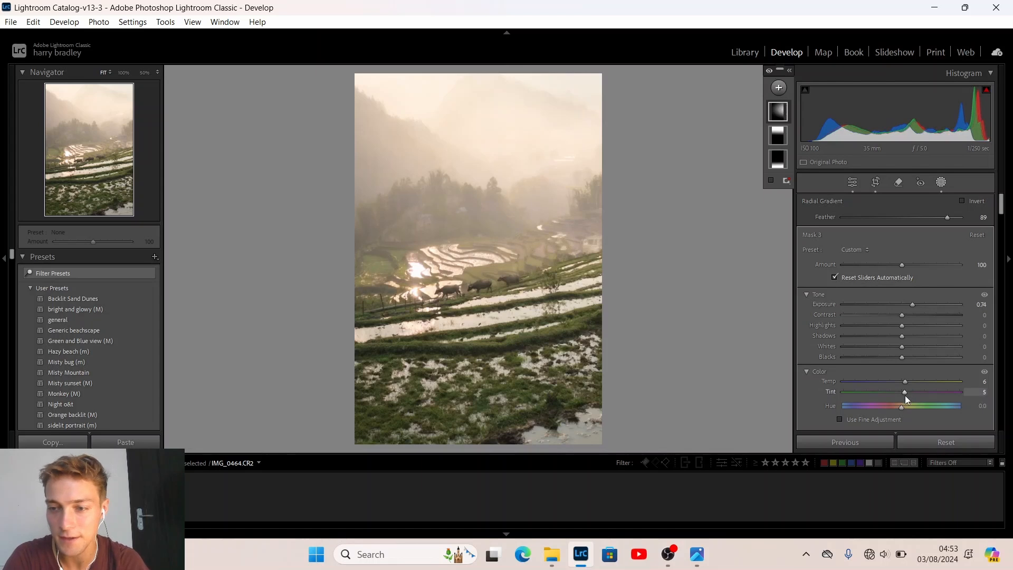
drag(904, 391, 904, 382)
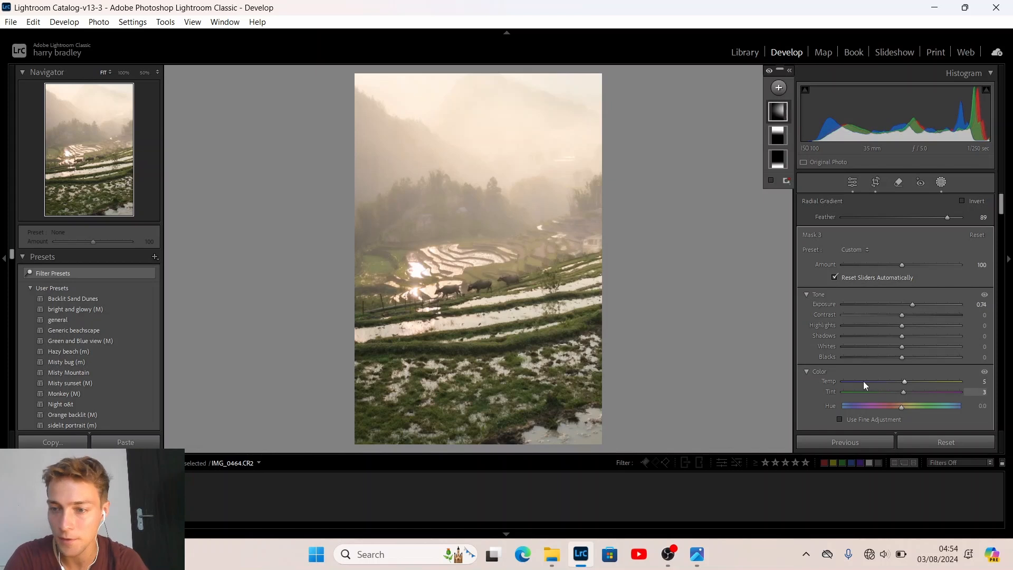
Step: Soften the large radial gradient with Clarity -61 and Dehaze -6, and shift it slightly up and farther out from the photo
scroll(805, 384, down, 5)
scroll(805, 384, down, 5)
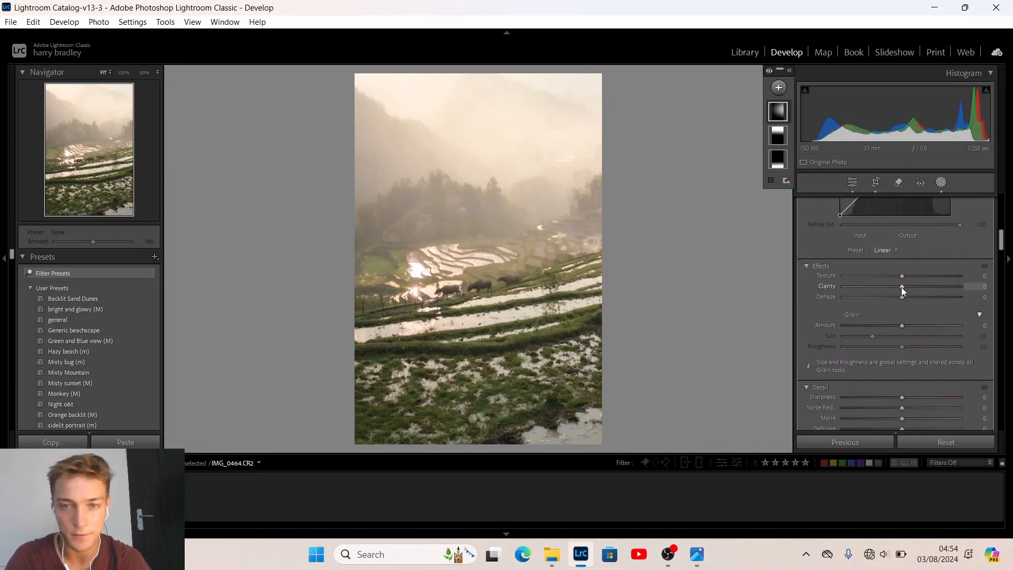
mouse_move(902, 286)
mouse_down()
mouse_move(841, 290)
mouse_move(932, 289)
mouse_move(849, 296)
mouse_move(897, 296)
mouse_up()
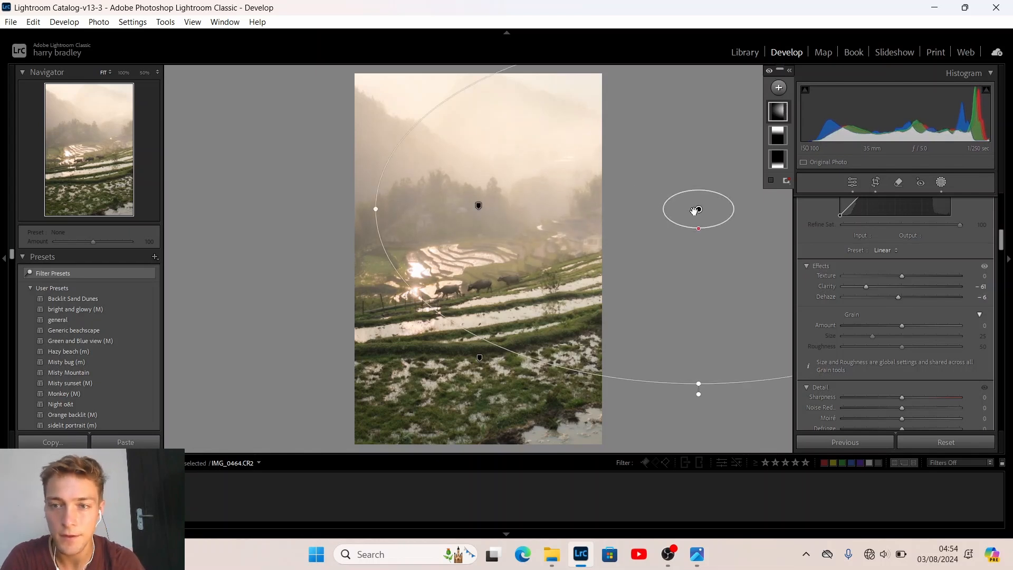
drag(693, 210, 710, 203)
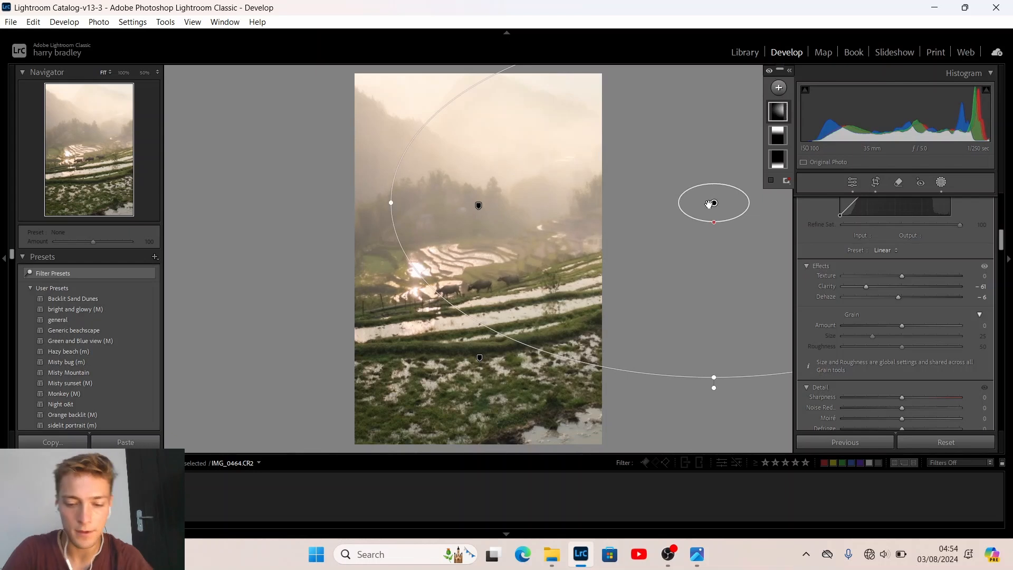
Step: Add a flat radial gradient mask centred beyond the photo's right edge, reaching over the lower terraces, with Feather 89 and Exposure 0.42
key(shift+m)
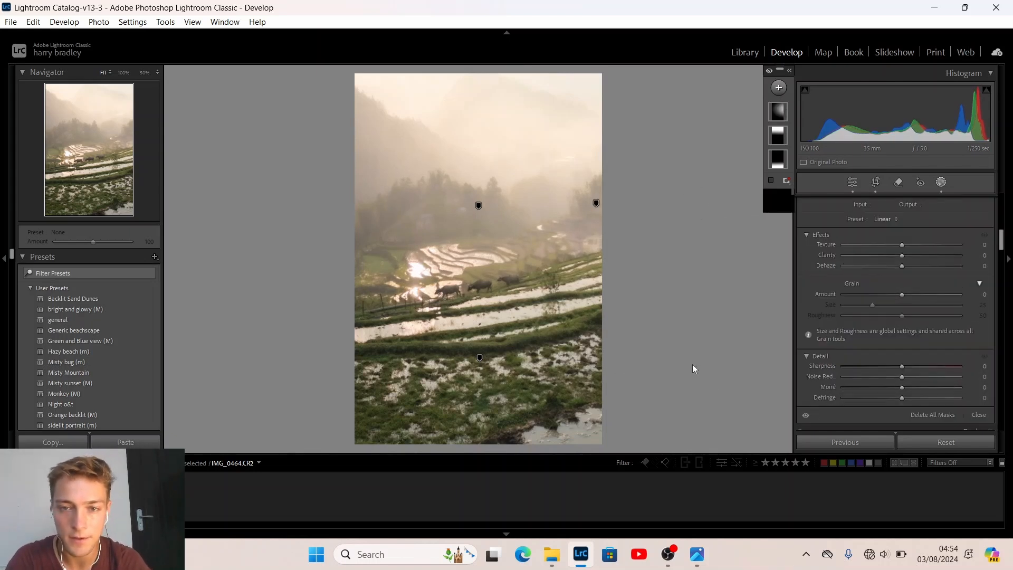
drag(692, 358, 493, 414)
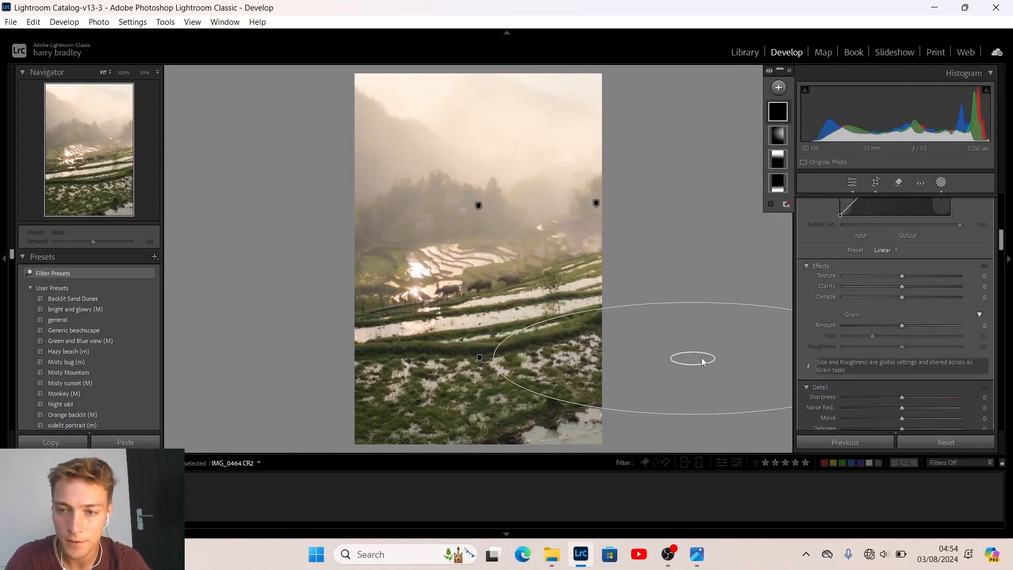
drag(693, 358, 693, 329)
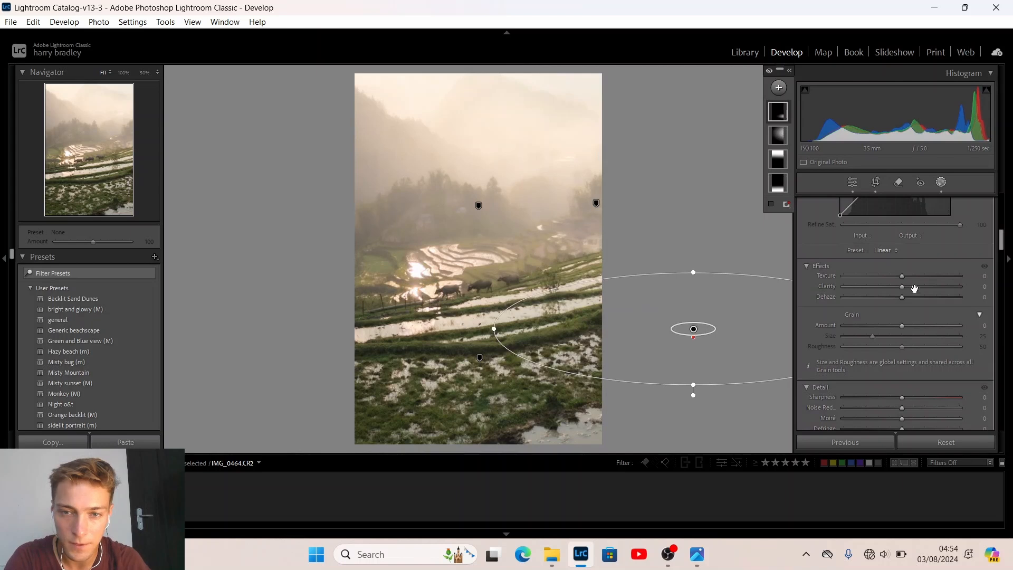
scroll(882, 254, up, 10)
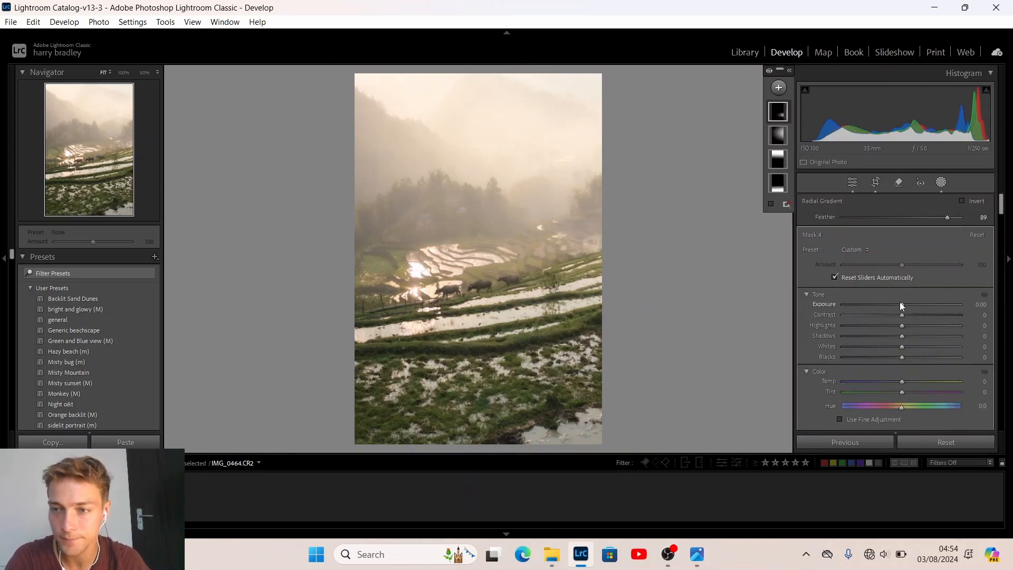
drag(901, 304, 907, 305)
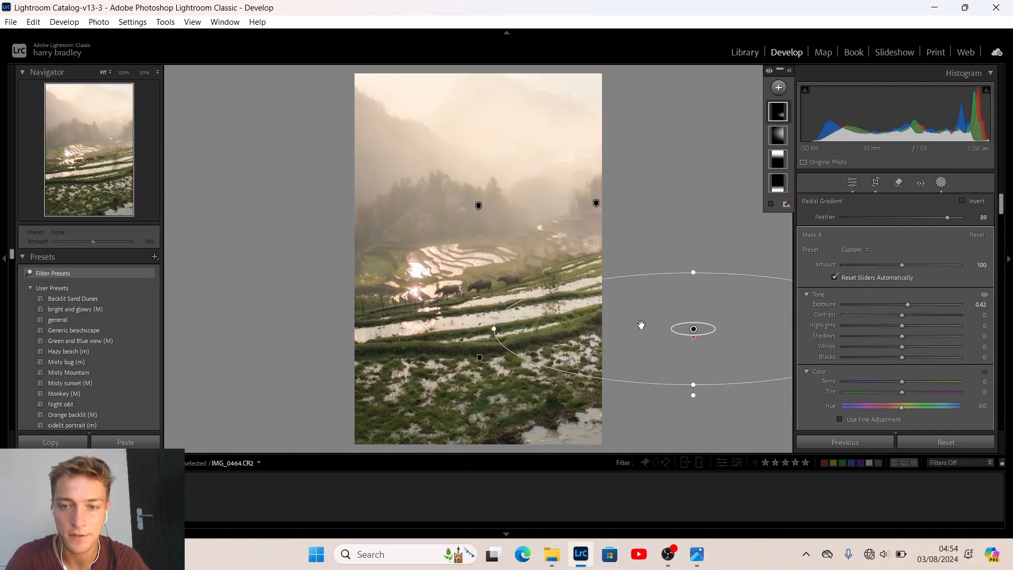
drag(827, 330, 645, 325)
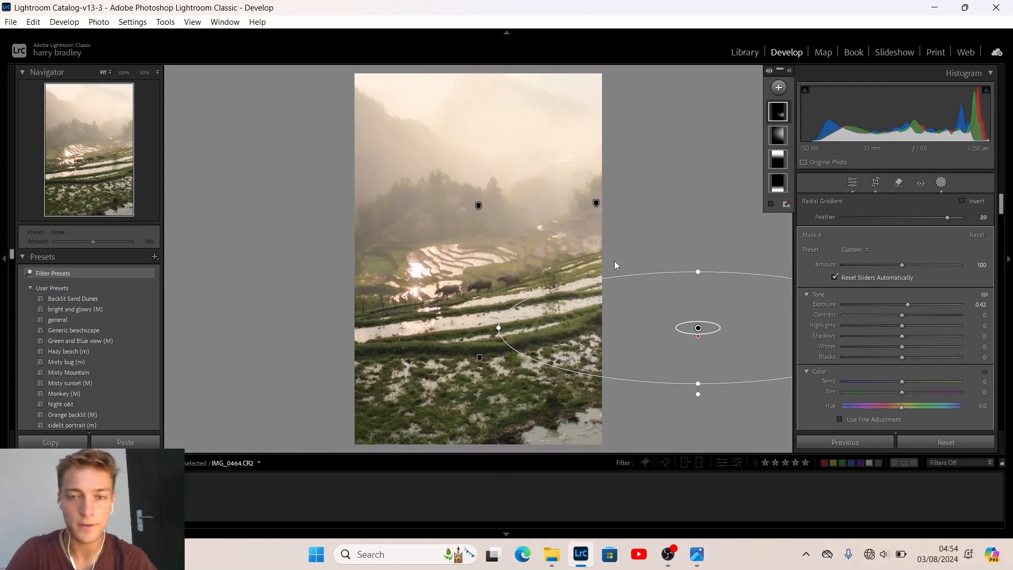
Step: Add a small elliptical radial gradient mask over the buffaloes with Feather 70, Exposure 0.20 and Contrast 5
click(432, 259)
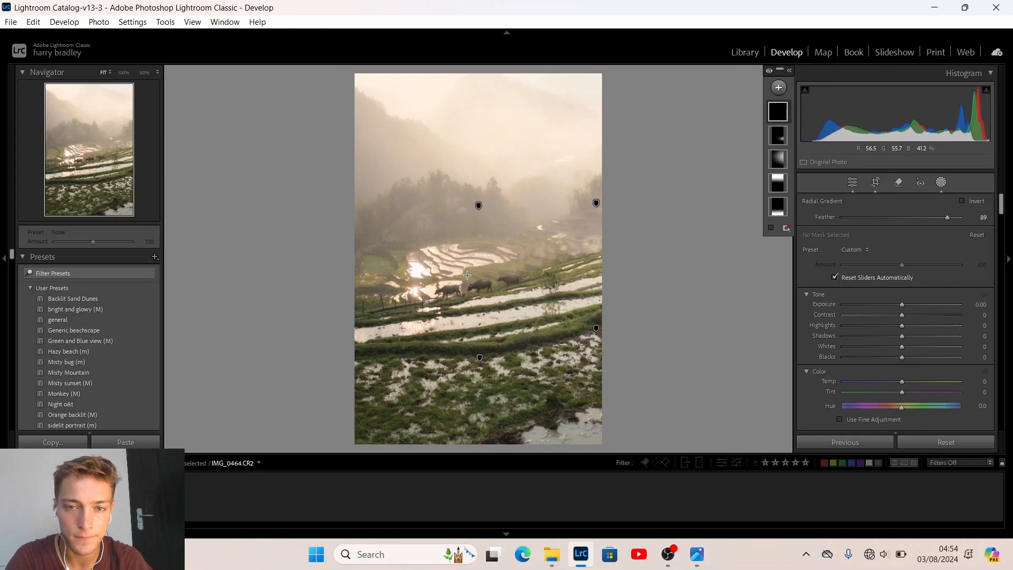
drag(514, 299, 524, 302)
drag(510, 290, 484, 289)
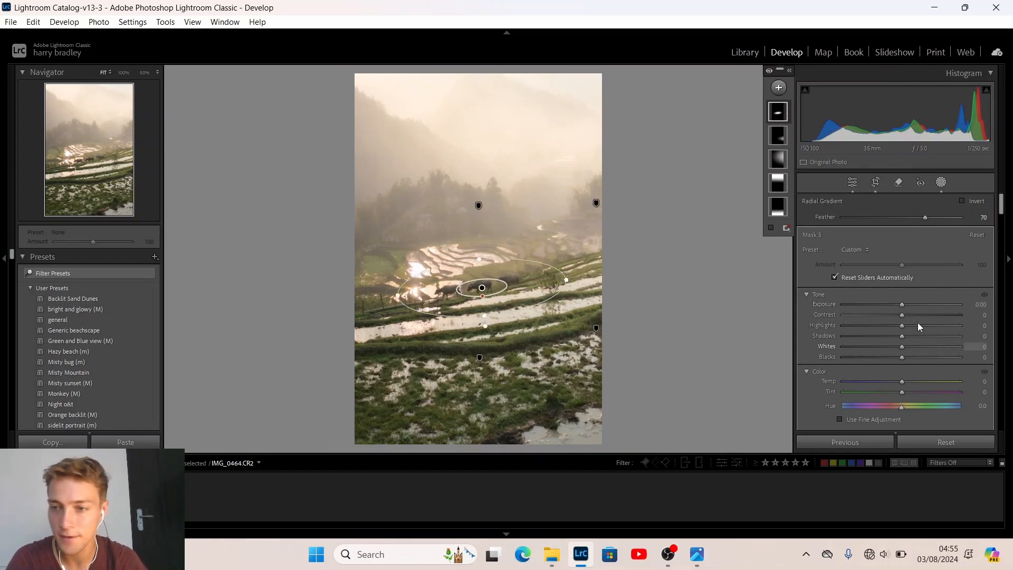
key(Up)
key(Up)
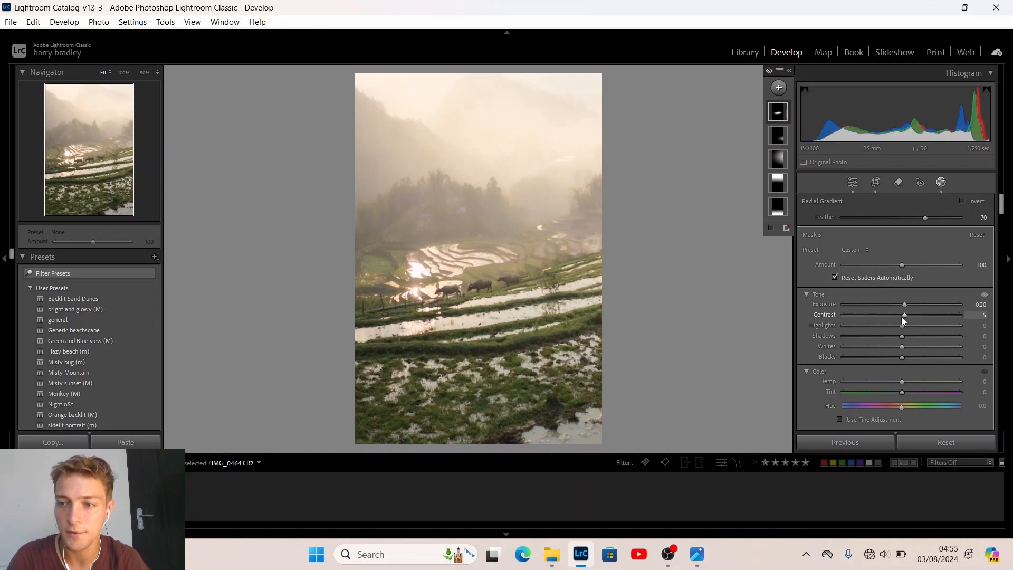
Step: Set the buffalo mask's Clarity to 38 and fine-tune its ellipse over the buffaloes
scroll(821, 356, down, 8)
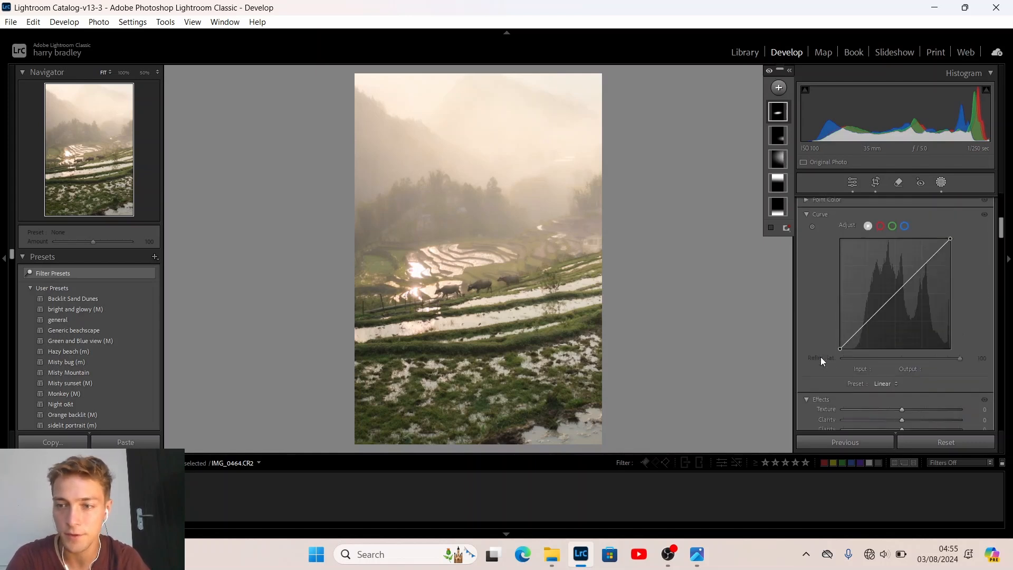
drag(901, 323, 918, 323)
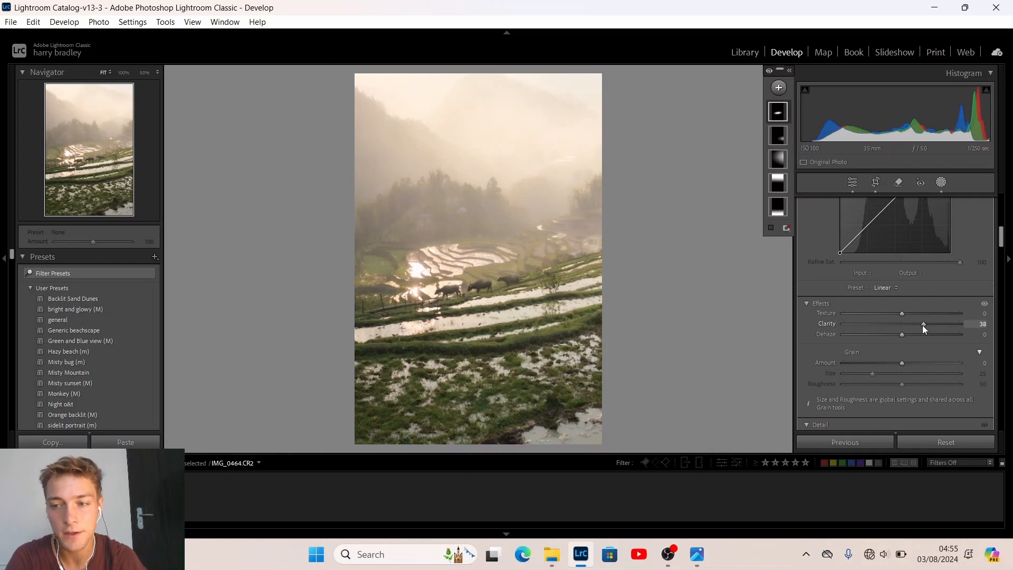
drag(922, 323, 921, 323)
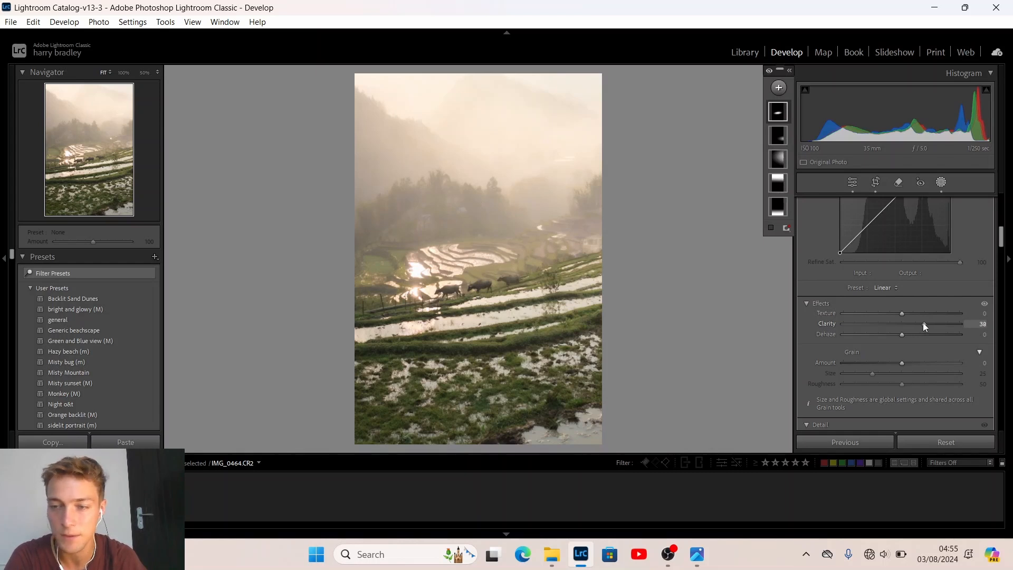
drag(482, 296, 482, 299)
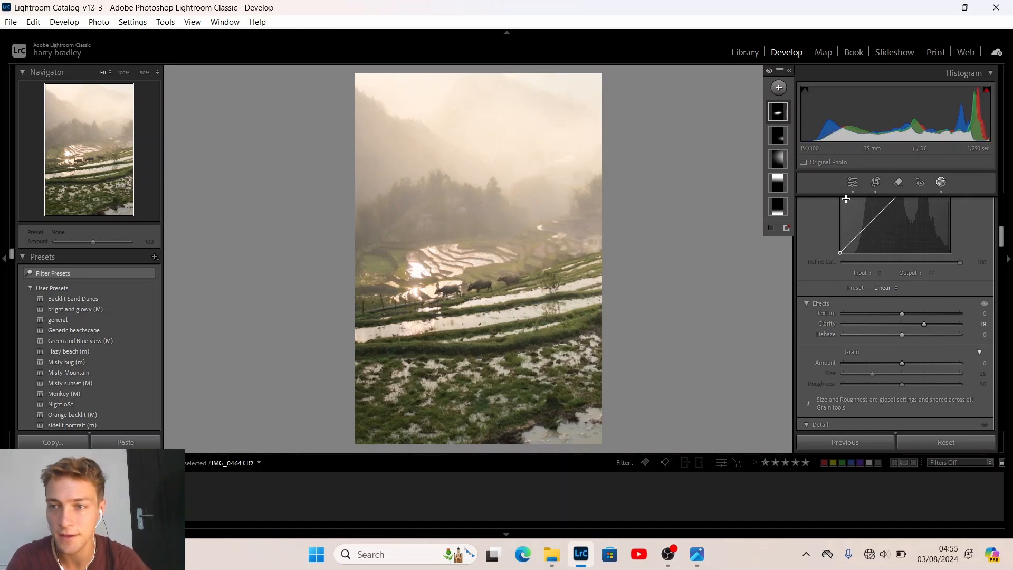
Step: Close masking and set the photo's global Whites to -44, Shadows to +40 and Tint to 0
click(851, 183)
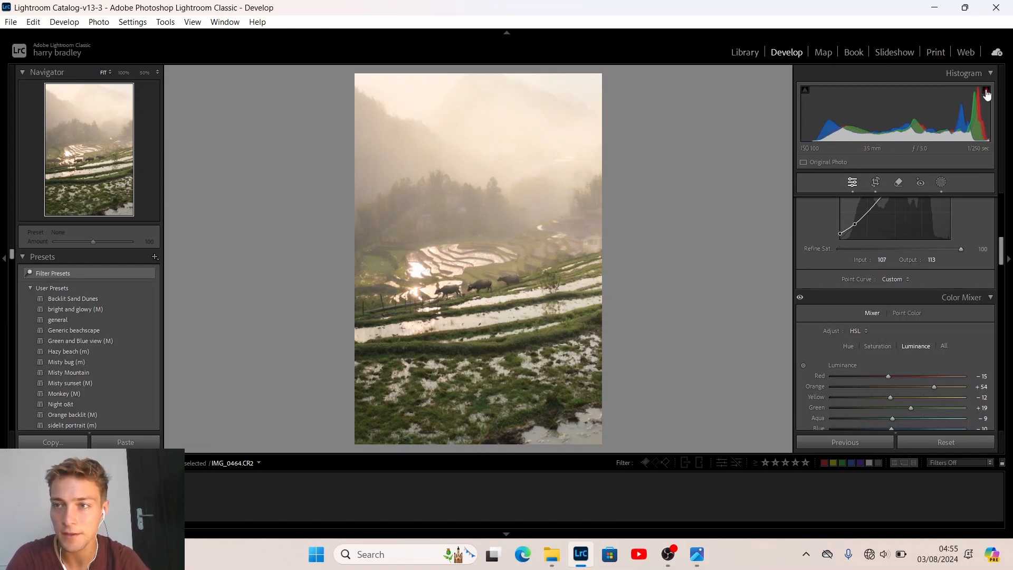
scroll(825, 296, up, 10)
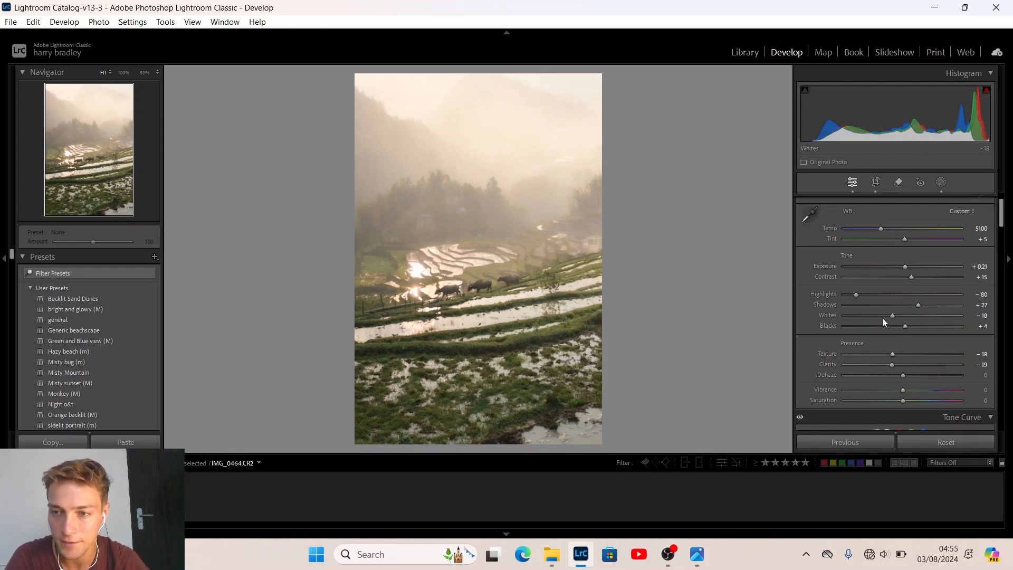
drag(882, 315, 877, 316)
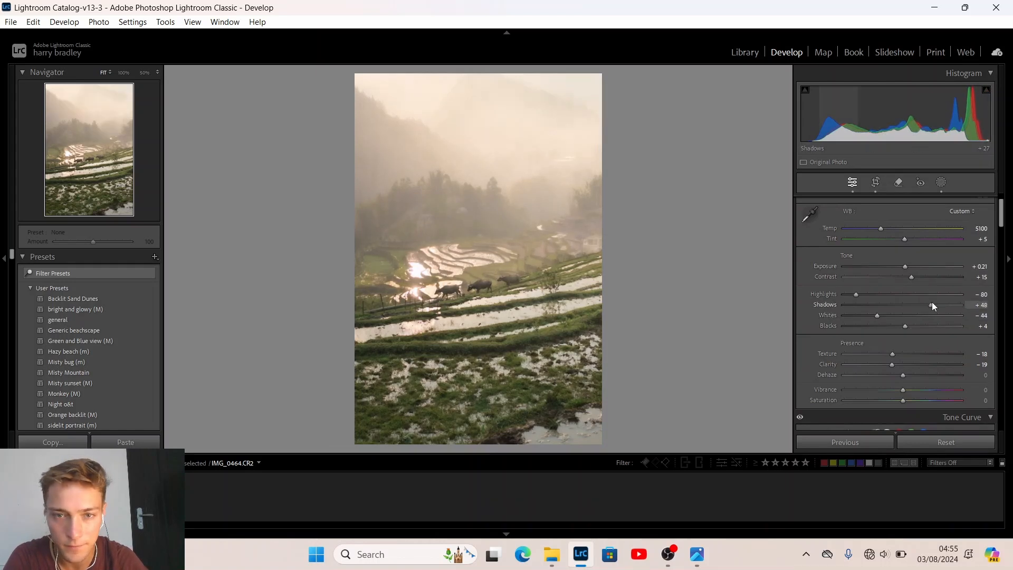
drag(931, 304, 926, 304)
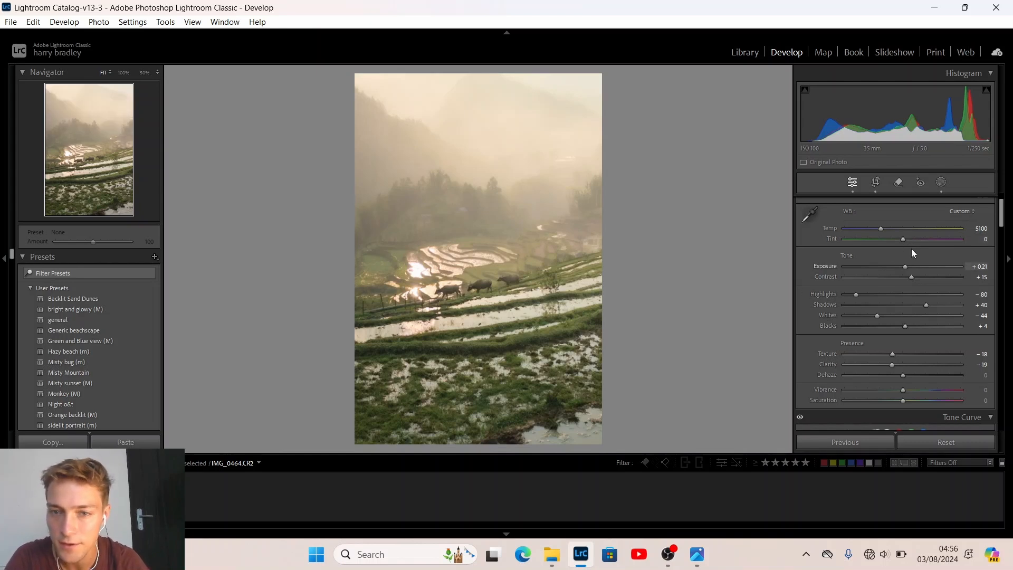
Step: Set the Calibration Shadows Tint to +16
scroll(799, 320, down, 15)
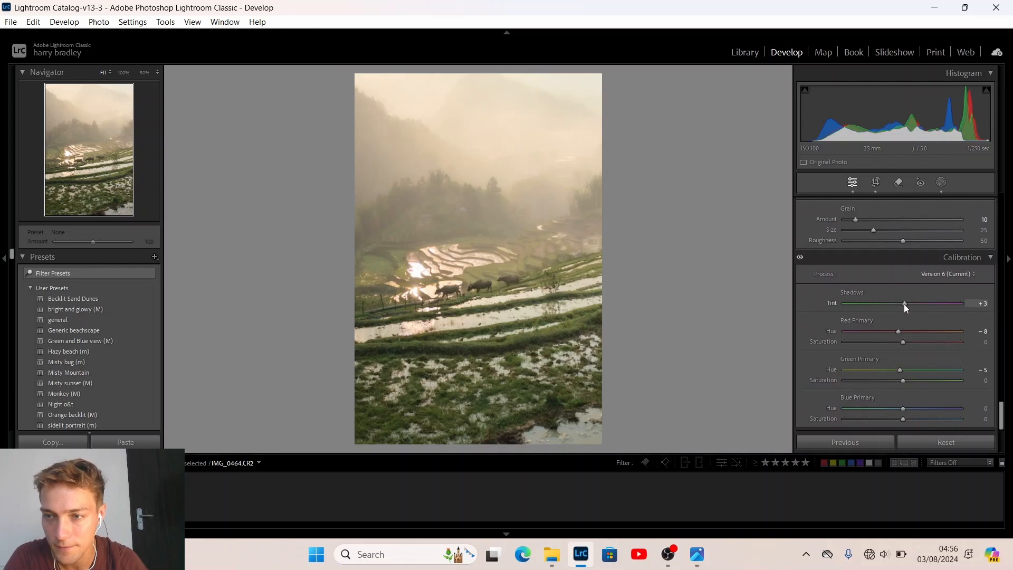
drag(903, 304, 911, 302)
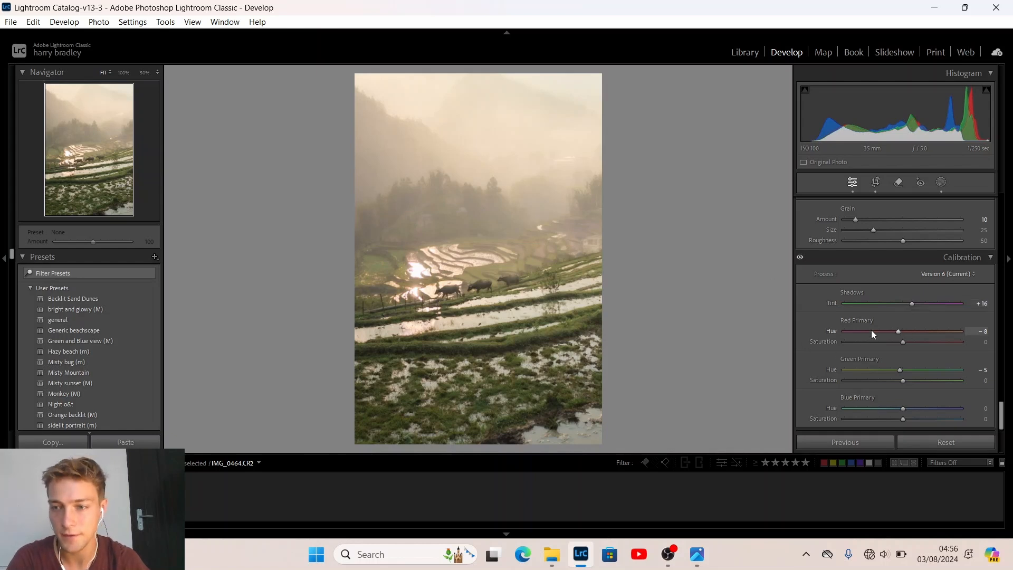
Step: Fine-tune the photo's white balance to Temp 5167 and Tint -2
scroll(821, 302, up, 8)
scroll(822, 302, up, 10)
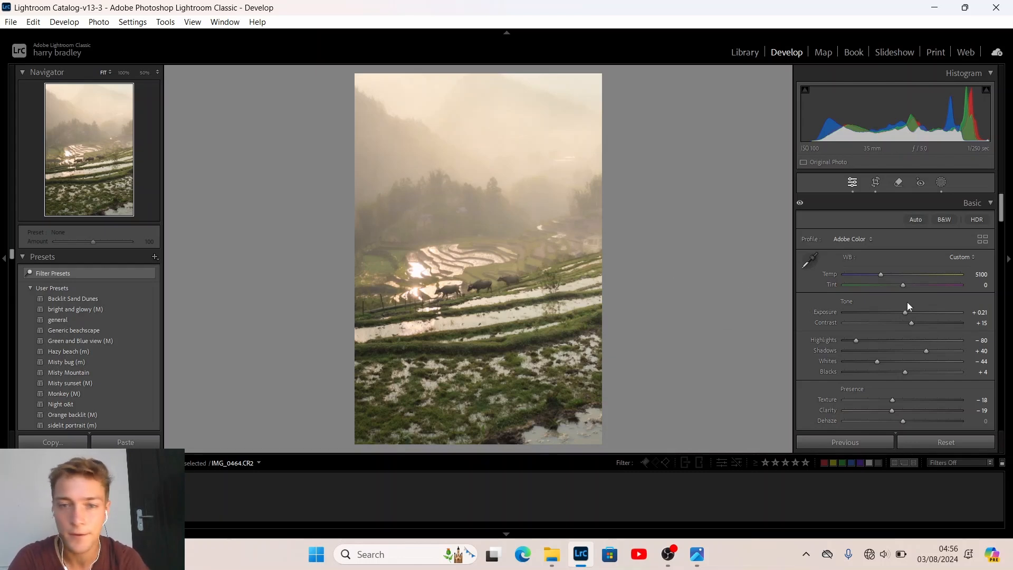
scroll(881, 276, down, 5)
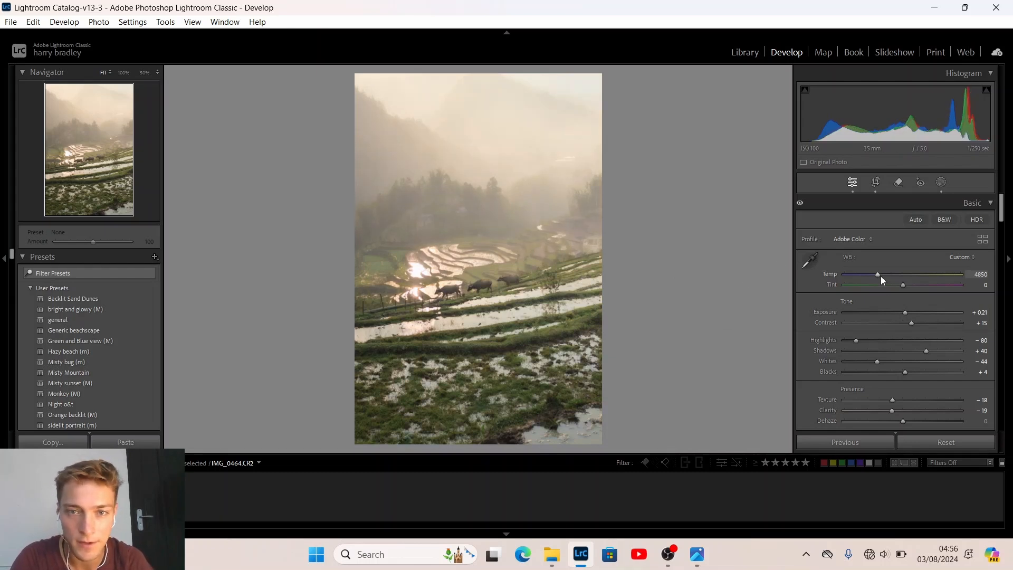
scroll(880, 276, up, 10)
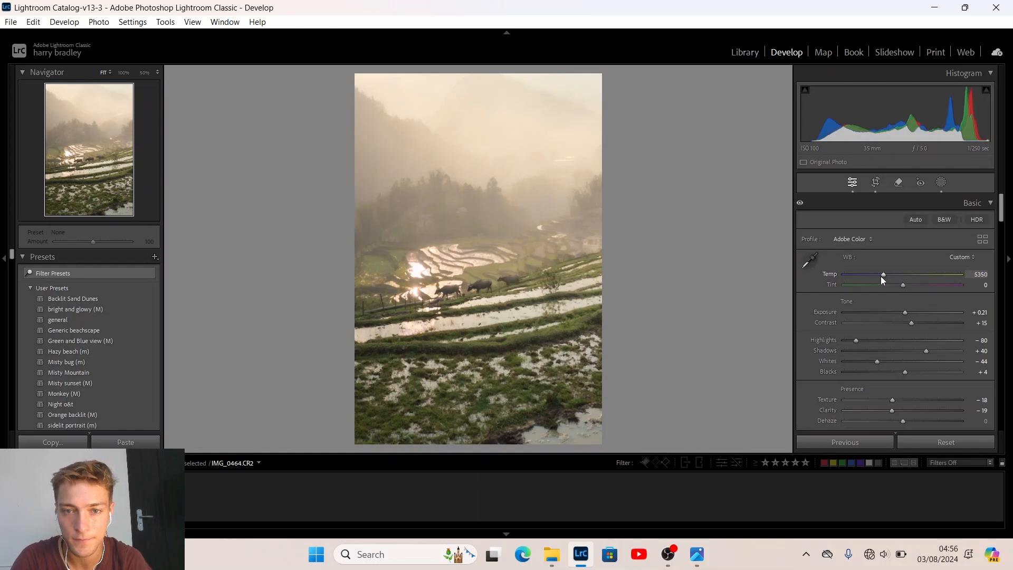
scroll(881, 276, down, 5)
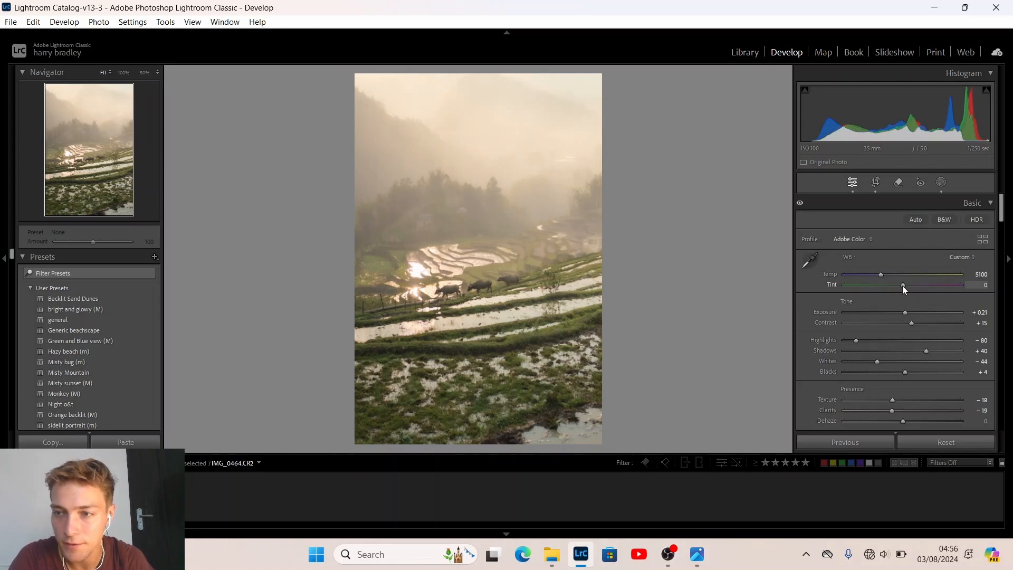
scroll(902, 285, up, 3)
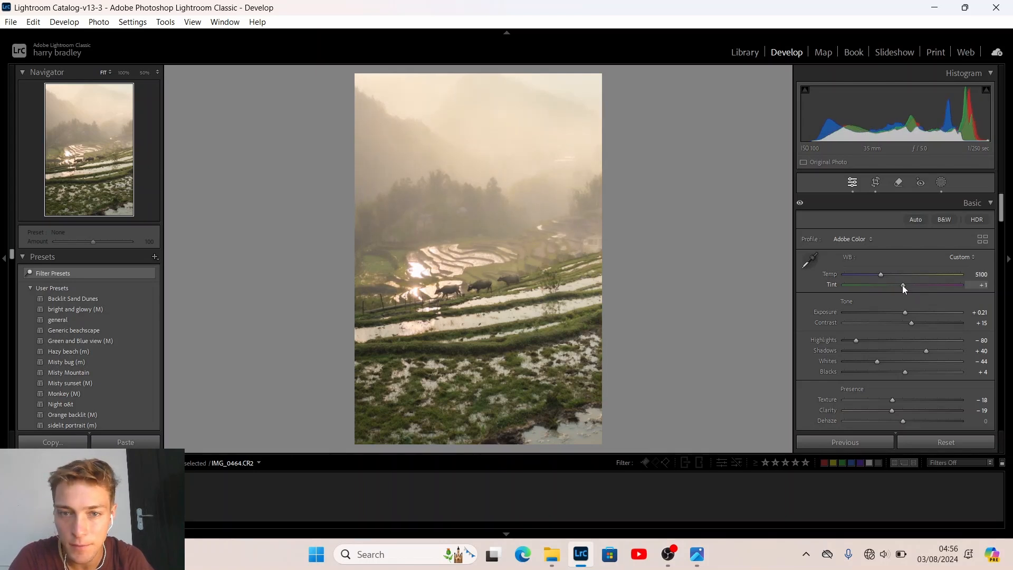
scroll(901, 285, down, 3)
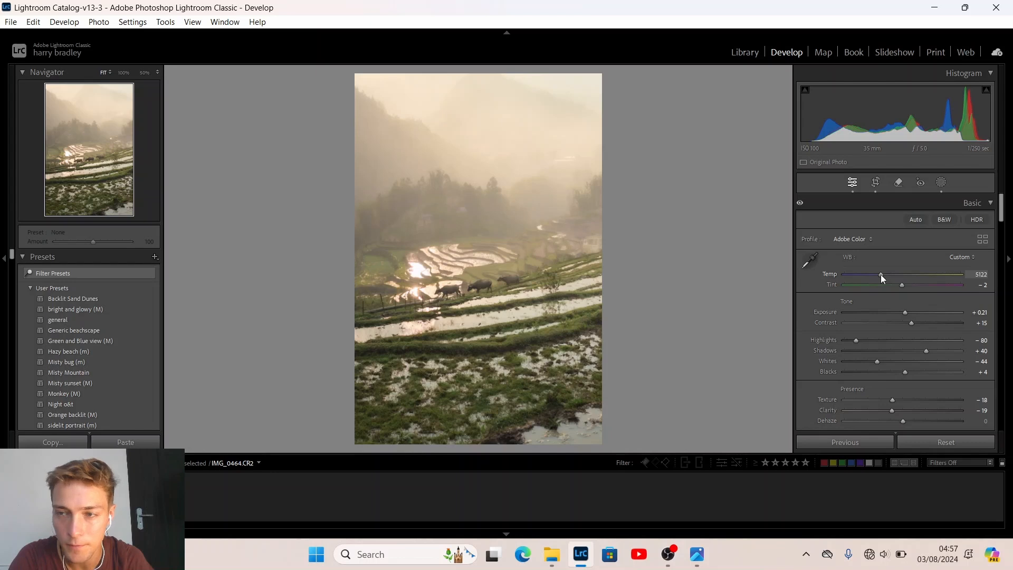
scroll(880, 274, up, 2)
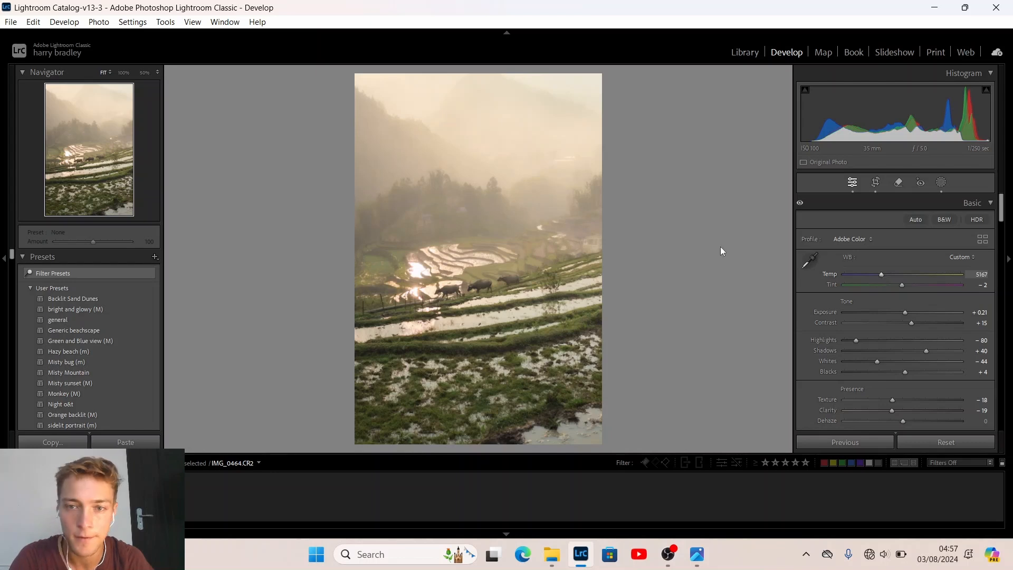
Step: Set the photo's global Temp to 5122 and start a brush mask with Feather 51 and Flow 53
scroll(881, 275, down, 2)
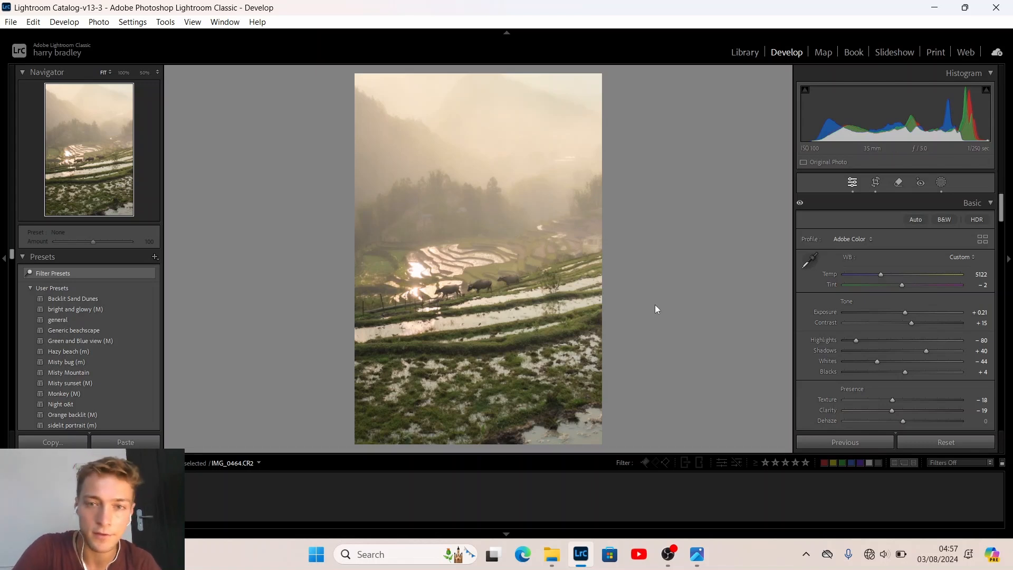
key(k)
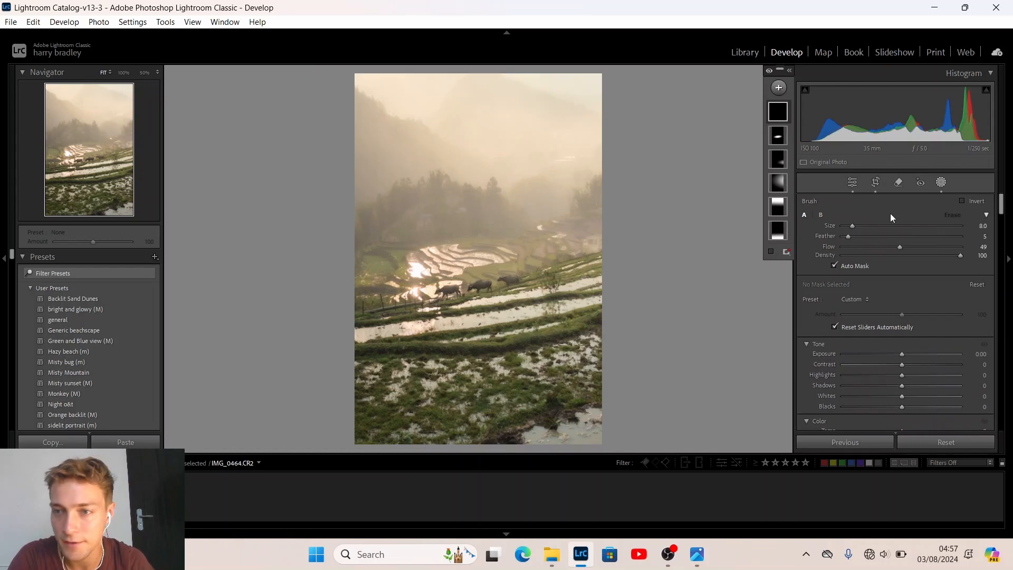
click(902, 236)
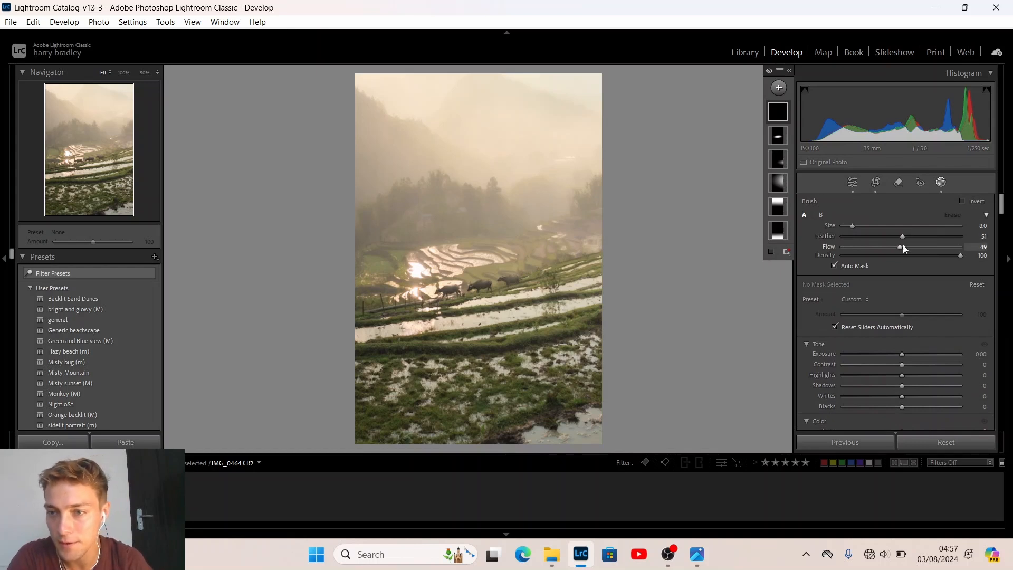
click(903, 245)
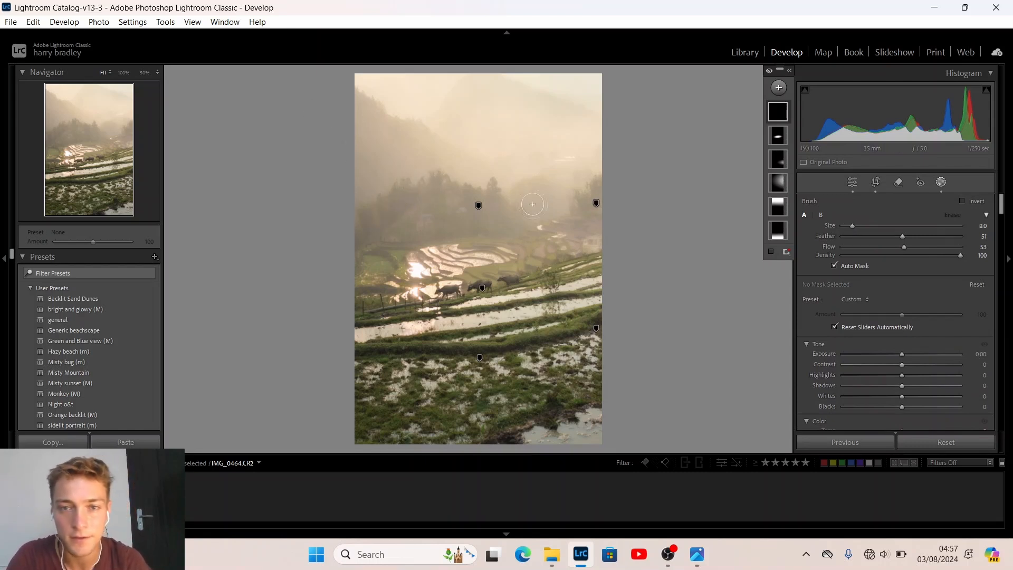
Step: Set the brush mask's Exposure to -0.14 and Contrast to 6, and paint over the dark hillside at the photo's left edge
click(902, 354)
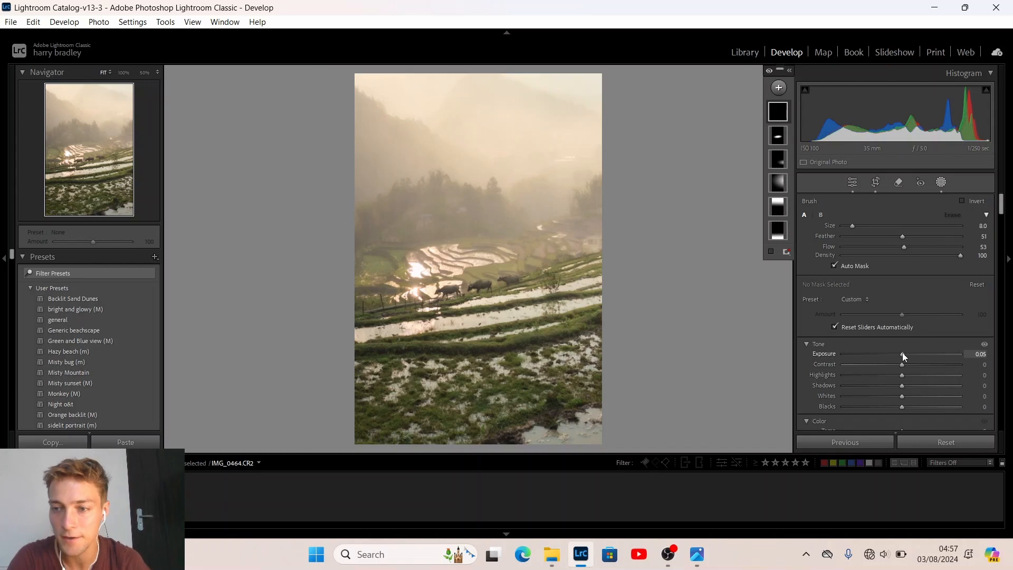
drag(902, 354, 901, 354)
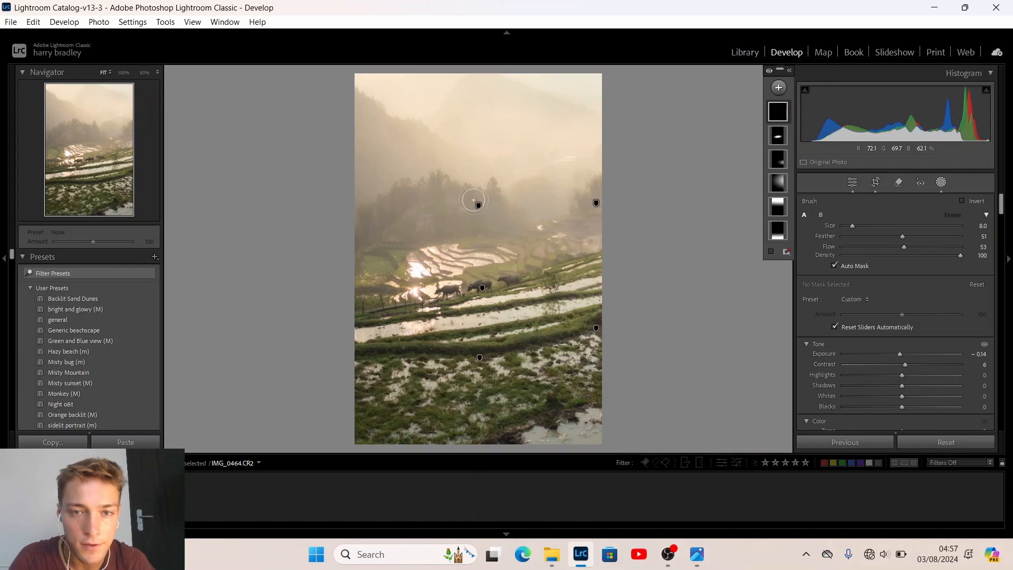
scroll(364, 239, up, 2)
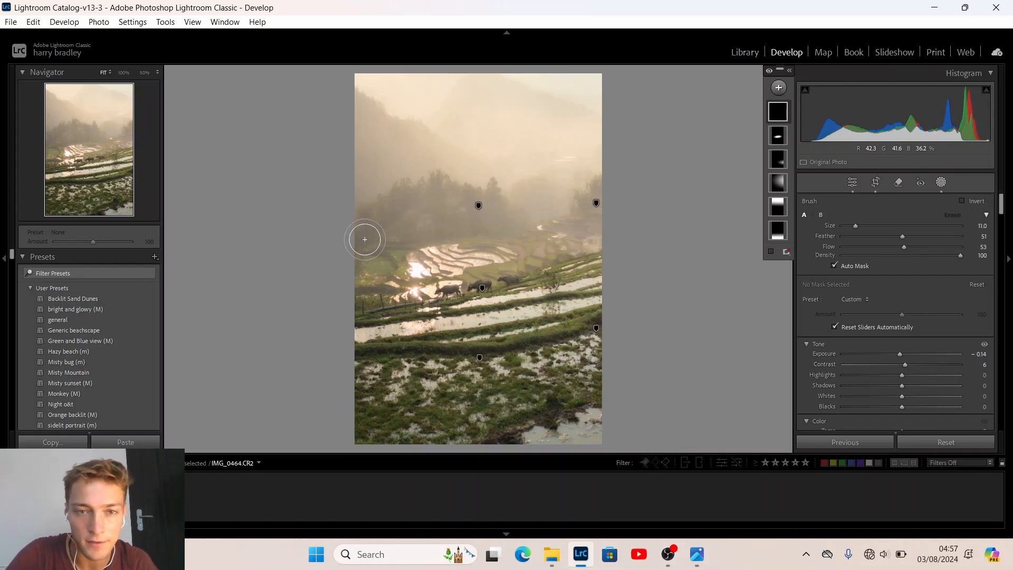
mouse_move(362, 228)
mouse_down()
mouse_move(388, 199)
mouse_move(425, 186)
mouse_move(475, 196)
mouse_move(518, 227)
mouse_move(452, 218)
mouse_move(364, 235)
mouse_move(334, 267)
mouse_move(377, 246)
mouse_up()
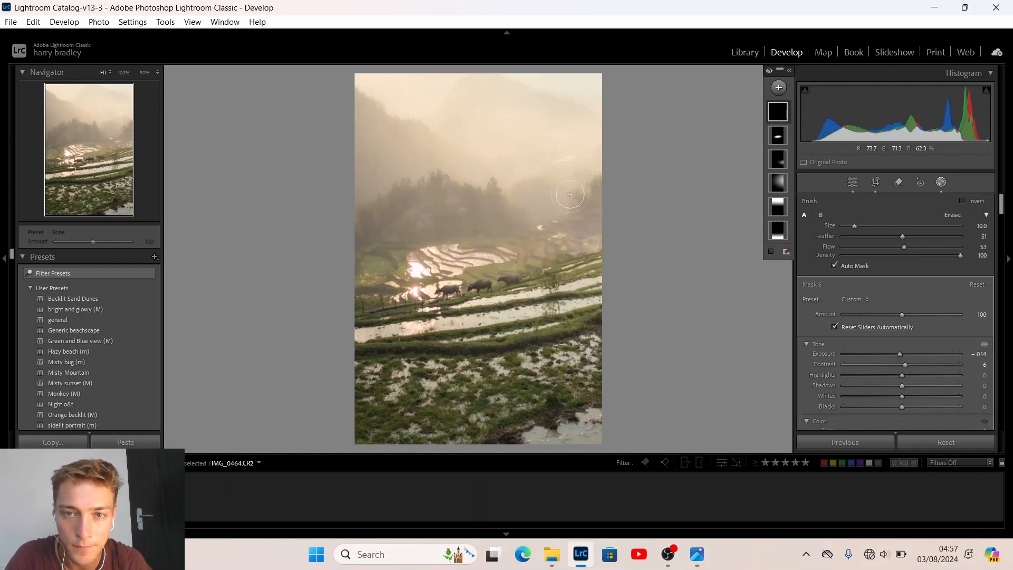
key(Escape)
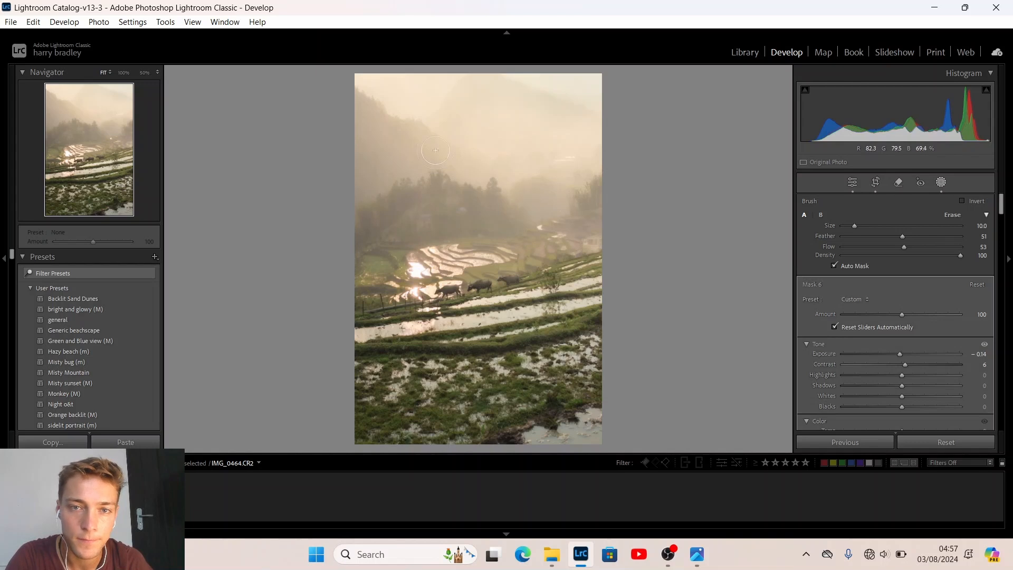
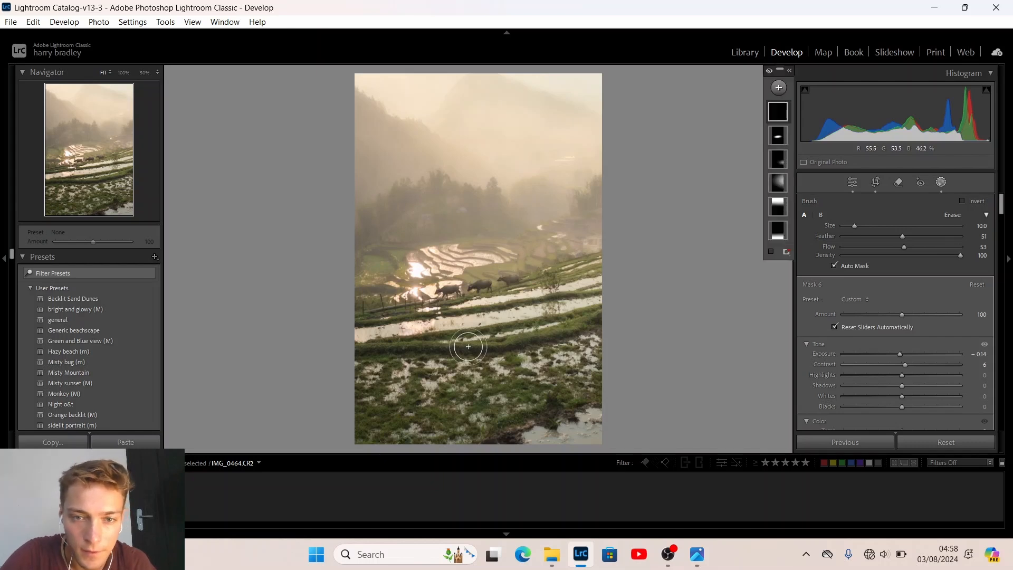
Step: Paint the darkening brush mask at size 2.0 along the distant terrace edges and the grassy banks around the buffaloes
scroll(468, 347, down, 8)
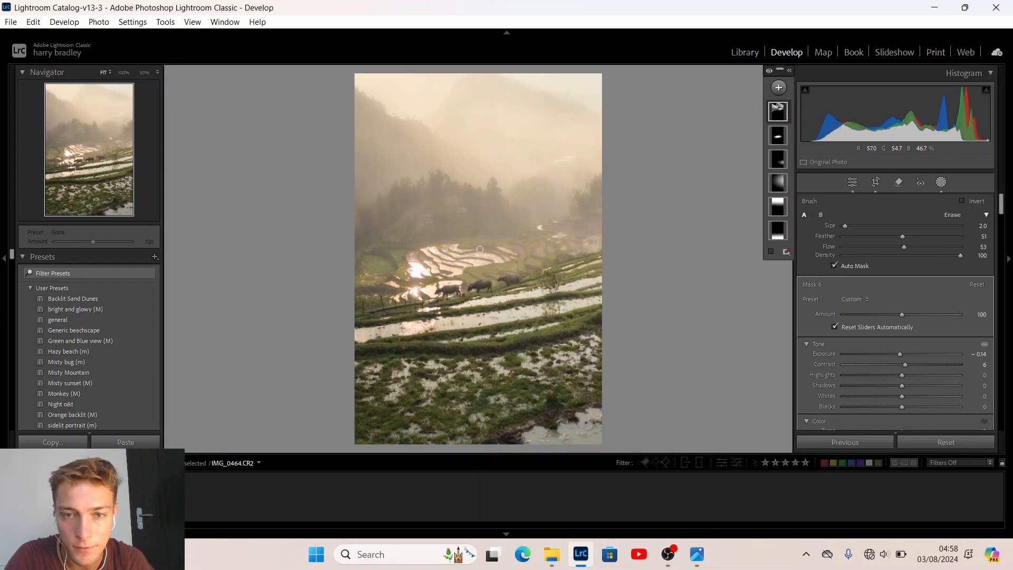
mouse_move(483, 250)
mouse_down()
mouse_move(537, 271)
mouse_move(526, 264)
mouse_up()
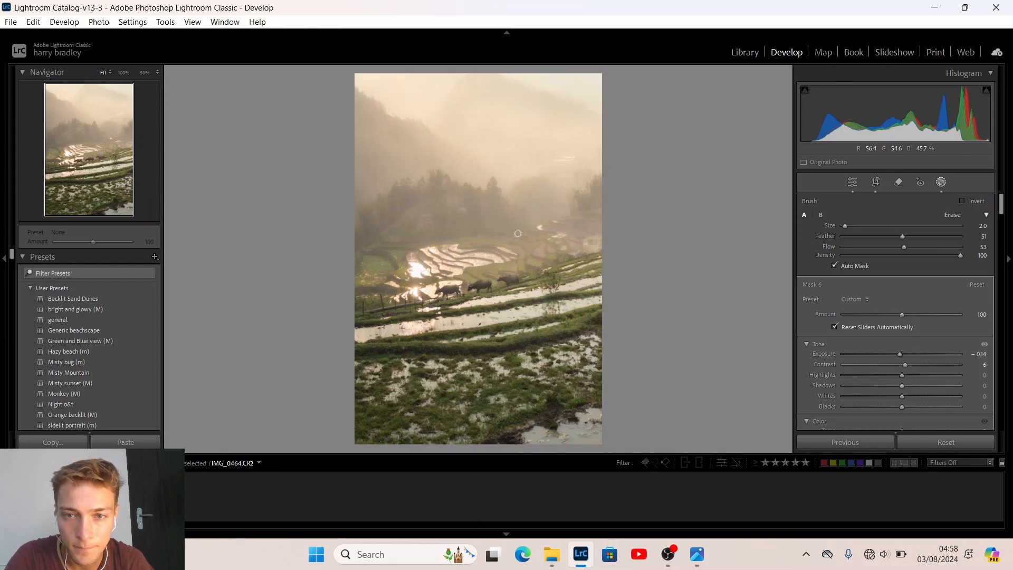
mouse_move(543, 245)
mouse_down()
mouse_move(563, 255)
mouse_move(576, 228)
mouse_move(594, 249)
mouse_move(599, 228)
mouse_up()
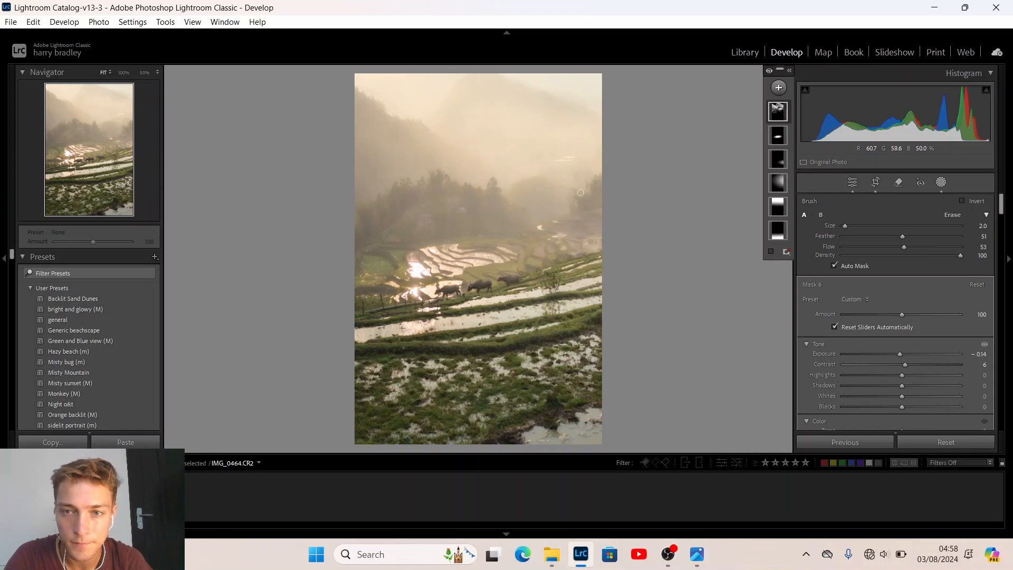
click(486, 239)
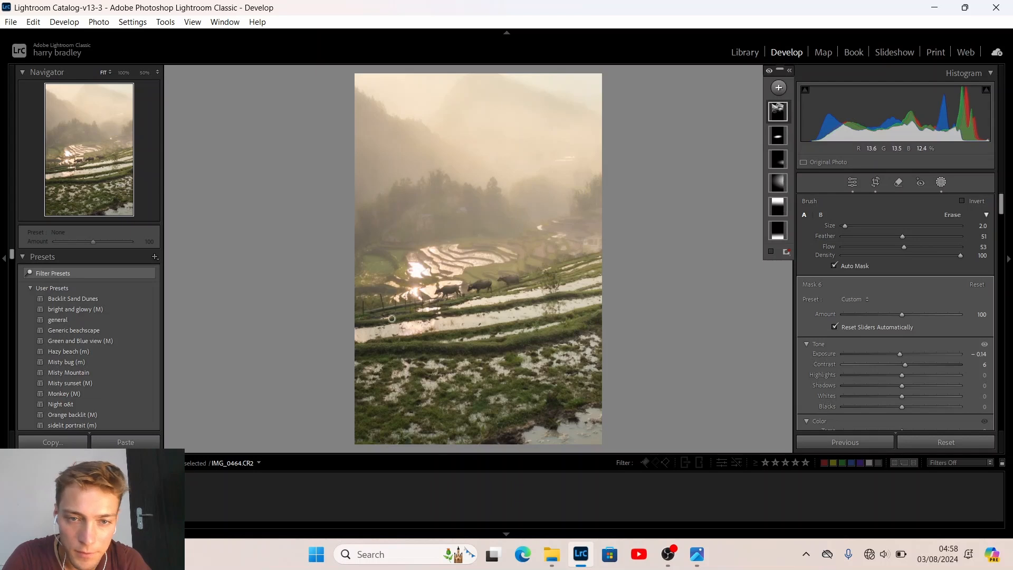
drag(403, 318, 413, 318)
drag(481, 311, 601, 293)
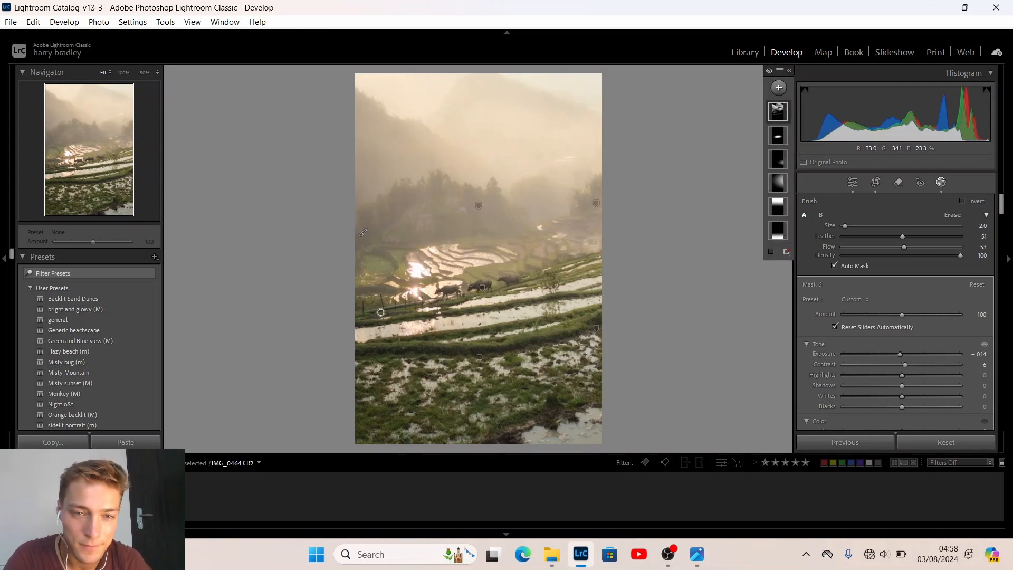
scroll(356, 349, up, 3)
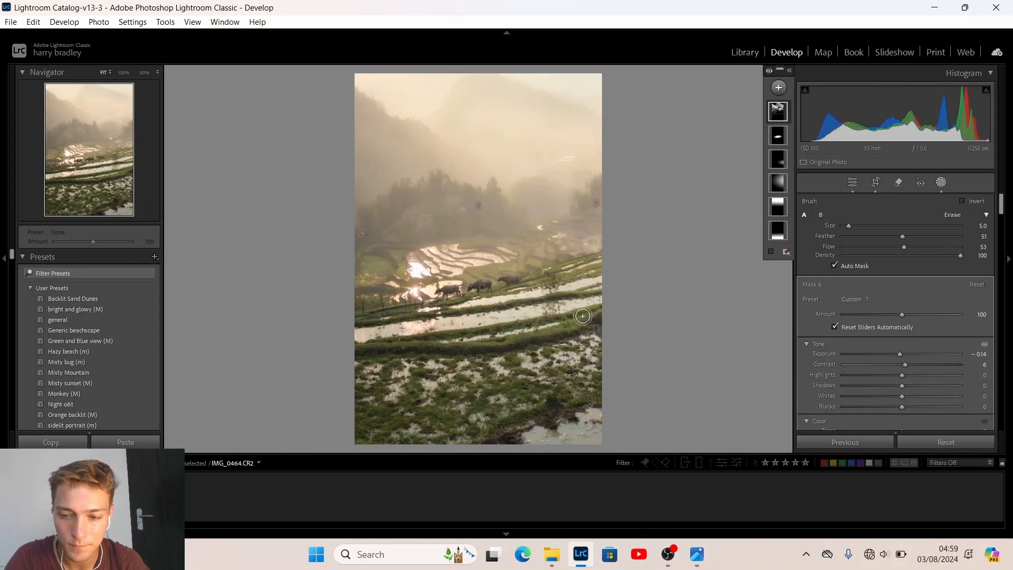
scroll(583, 315, down, 3)
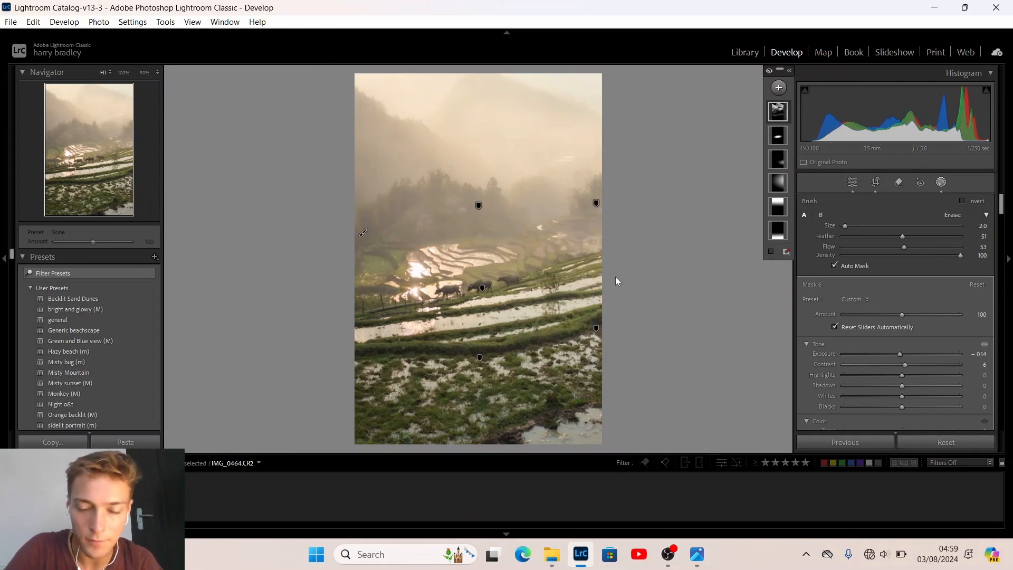
Step: Reselect the darkening brush mask and set its Clarity to 33
key(k)
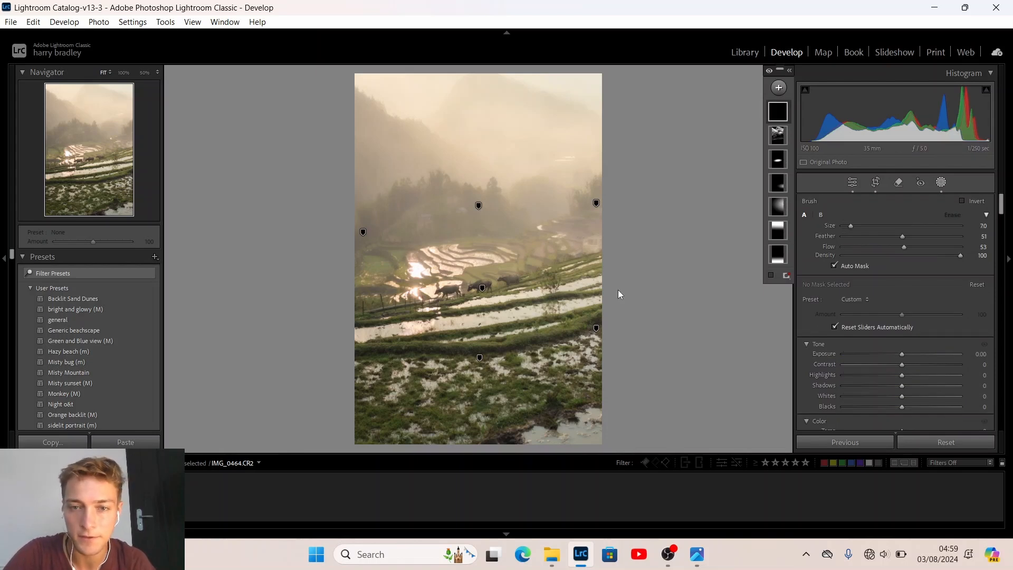
scroll(604, 247, up, 2)
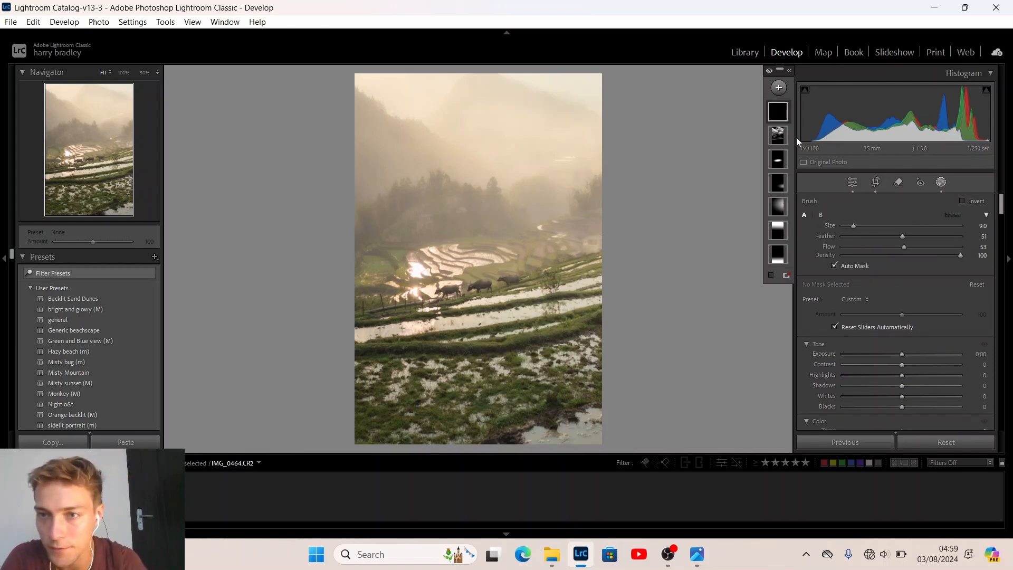
click(778, 135)
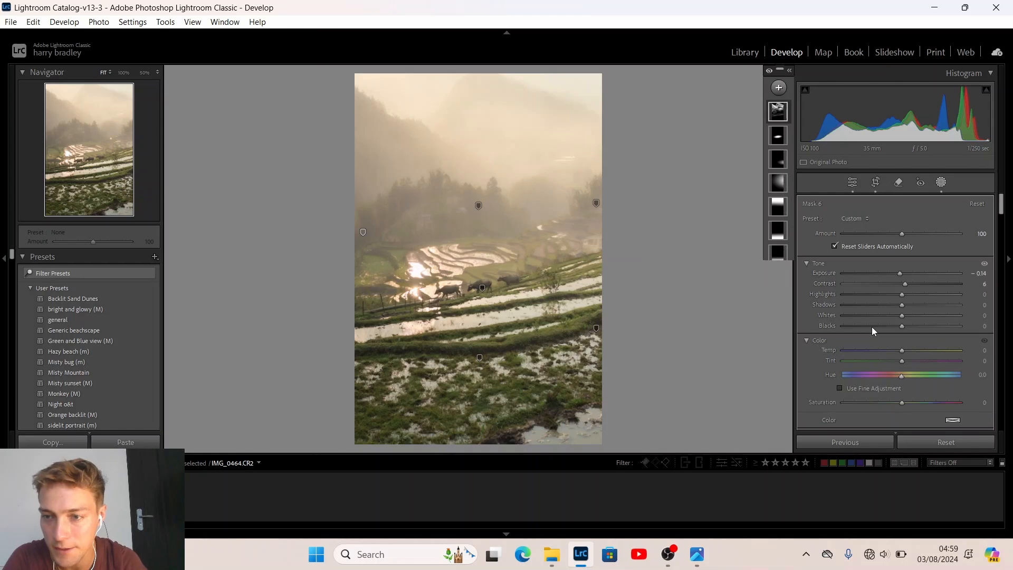
scroll(871, 327, down, 5)
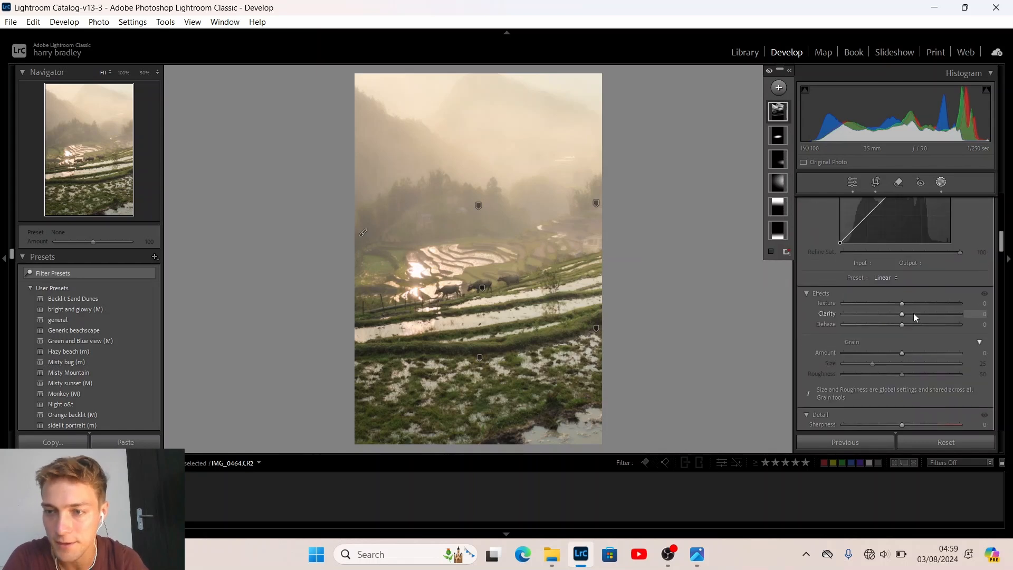
drag(914, 313, 921, 313)
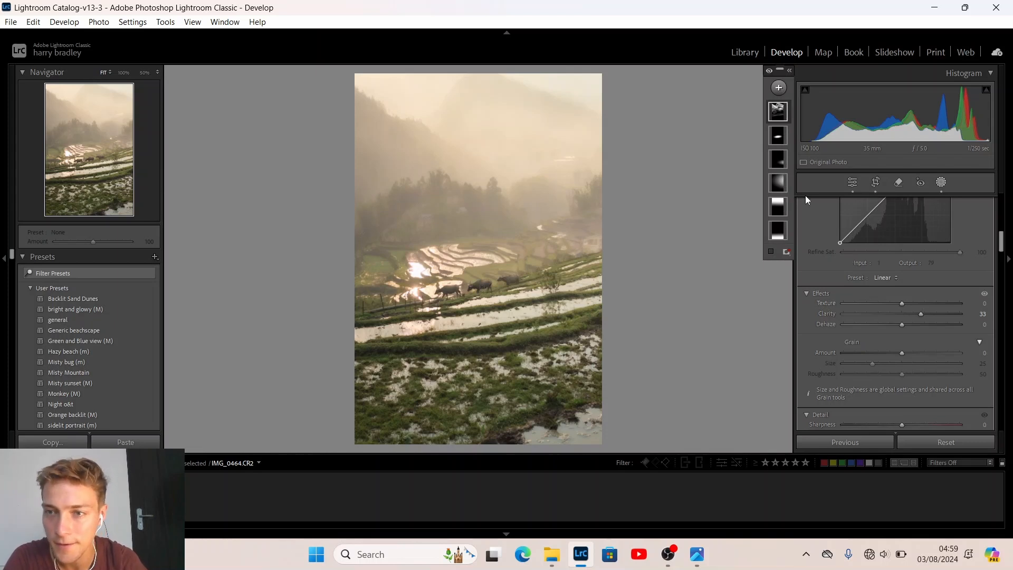
Step: Create a second brush mask with Exposure 0.20, Contrast 5 and Clarity 29, and paint it along the sunlit terraces around the buffaloes
click(778, 110)
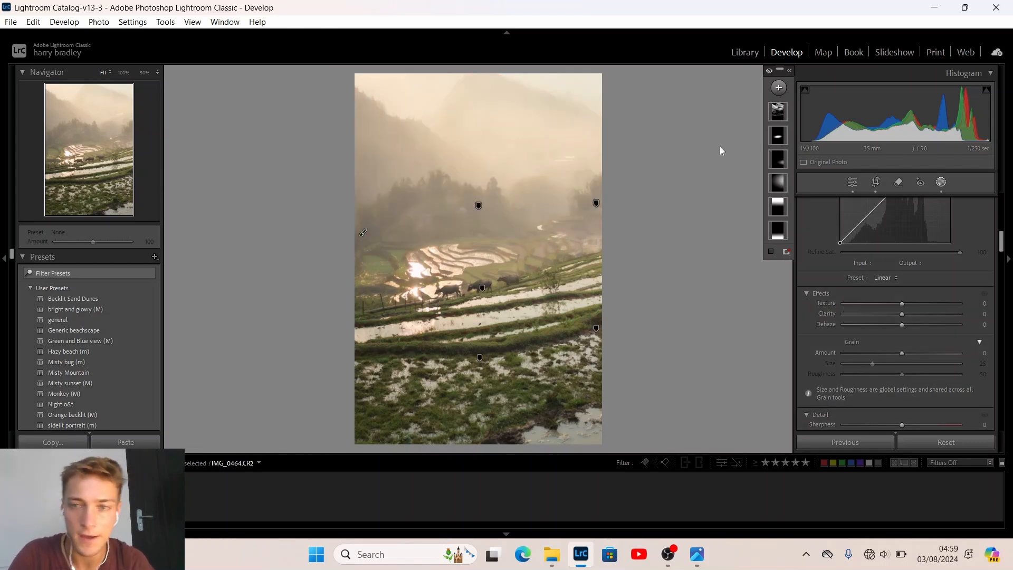
click(900, 305)
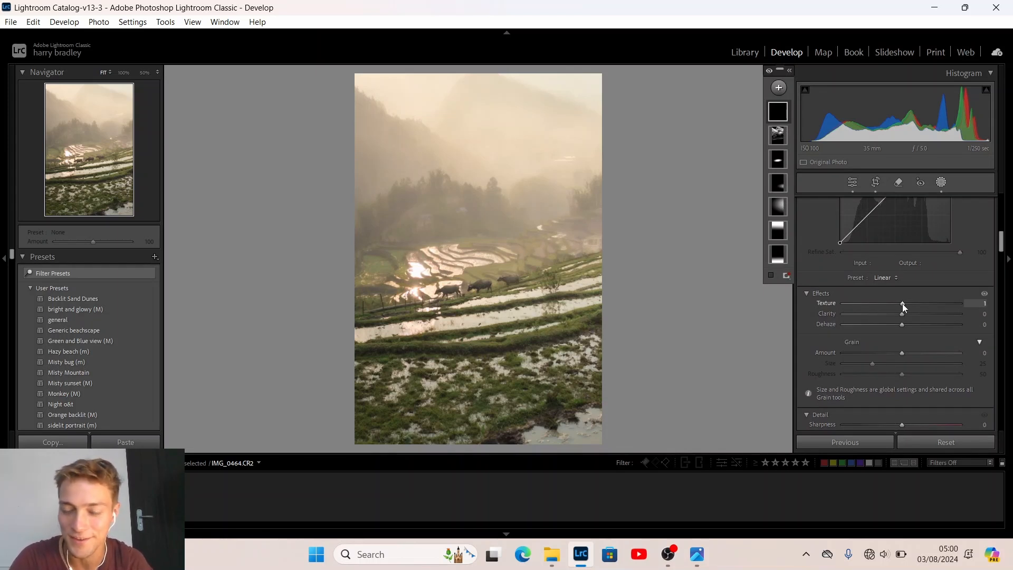
scroll(903, 316, up, 5)
scroll(903, 340, down, 2)
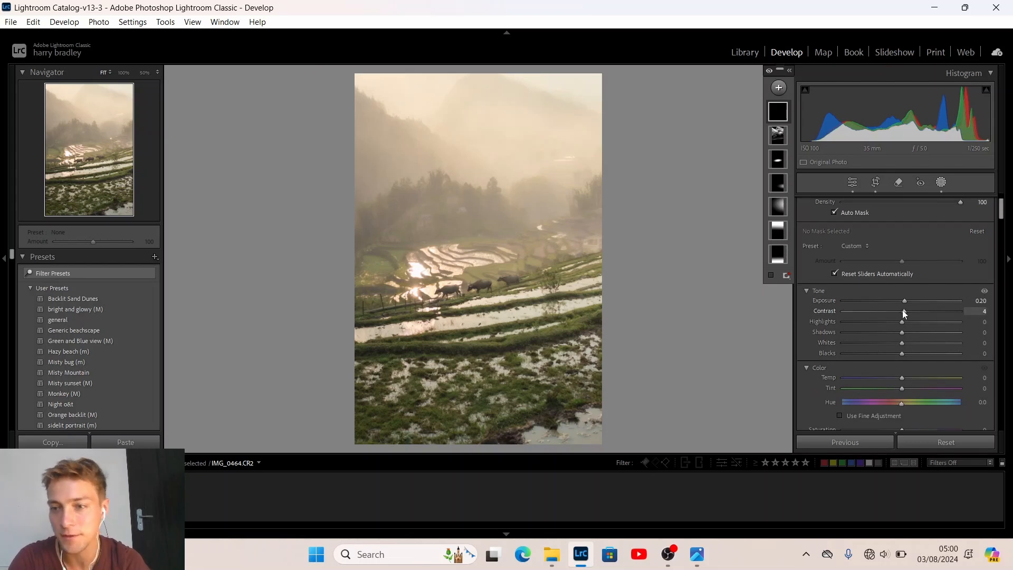
scroll(846, 286, down, 6)
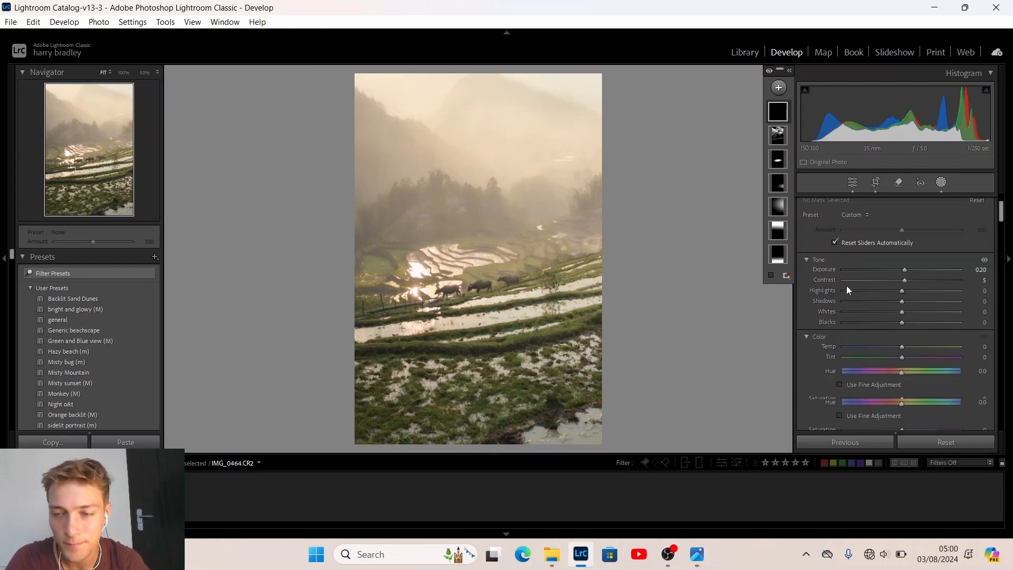
scroll(846, 286, down, 7)
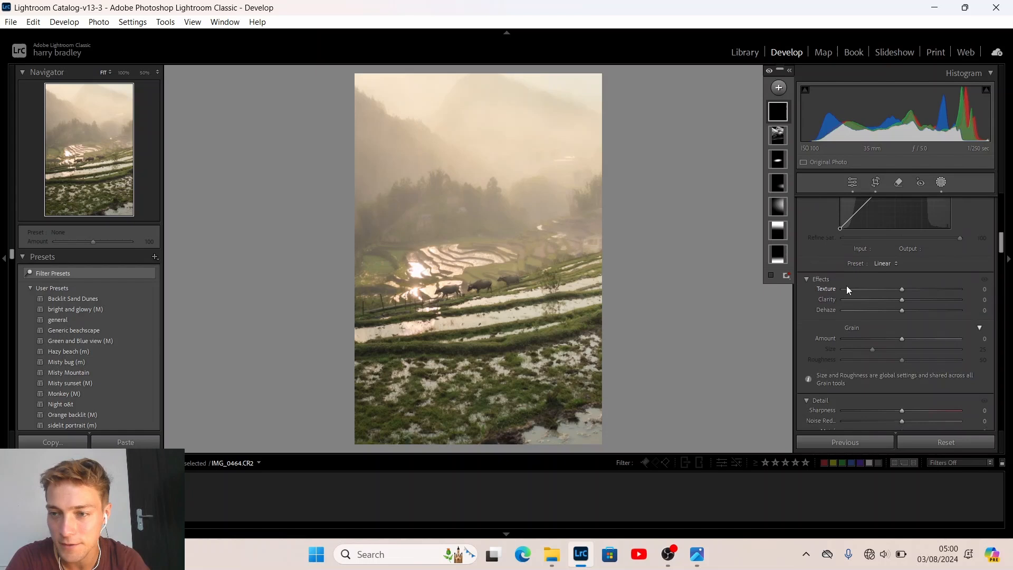
click(919, 299)
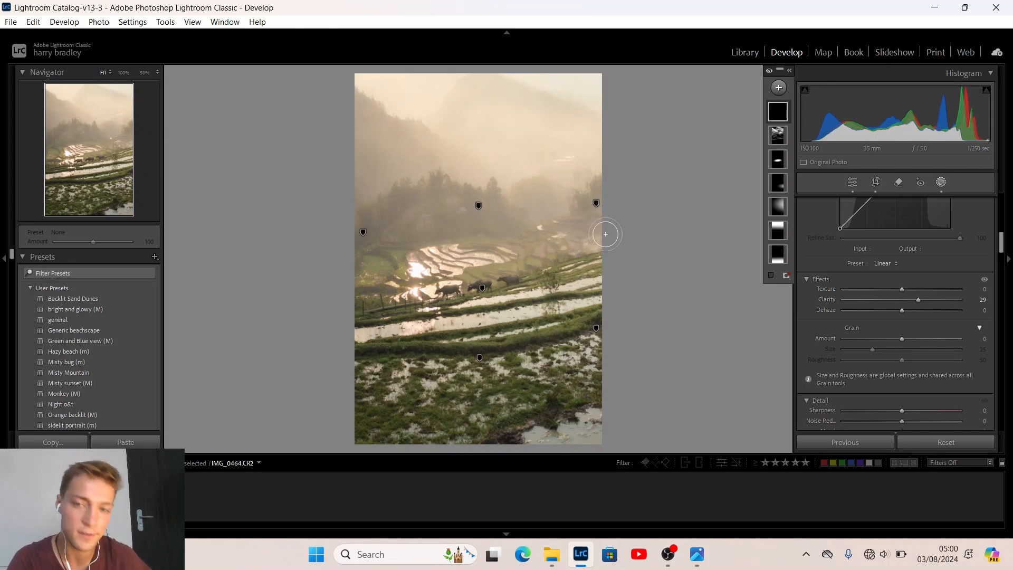
drag(497, 274, 373, 303)
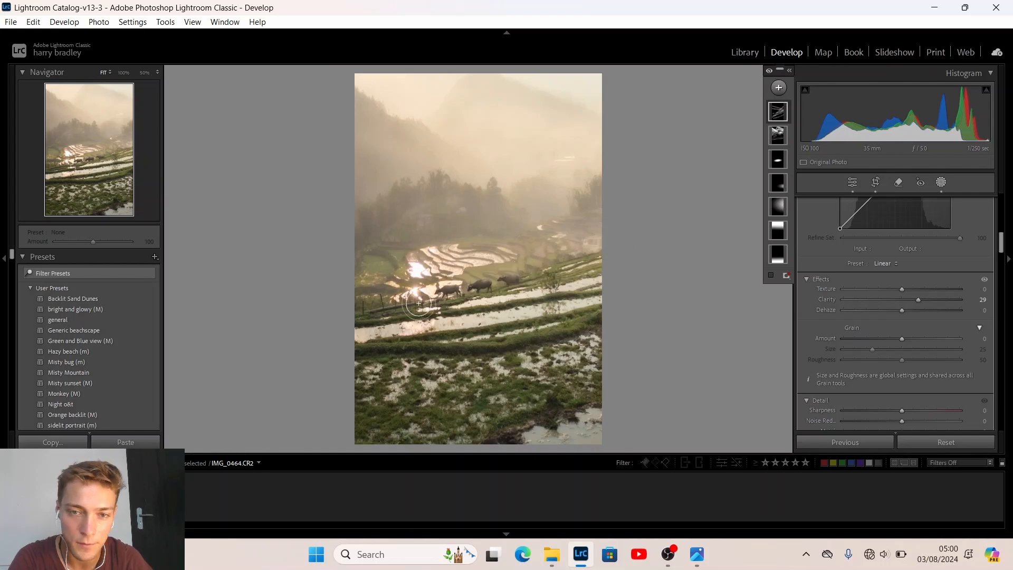
key(Escape)
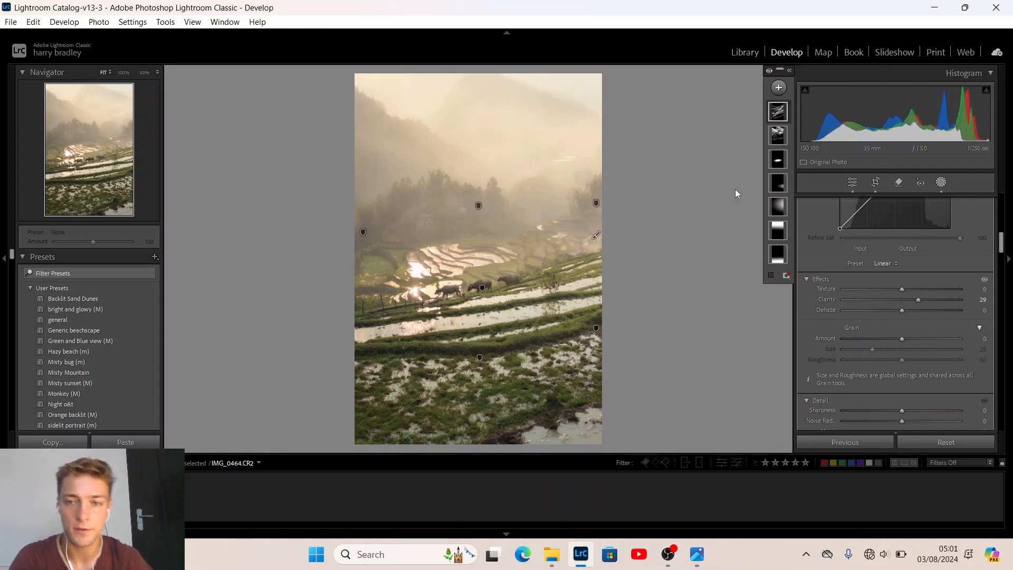
Step: Widen the radial gradient mask centred beyond the photo's right edge past its left edge, and adjust the mask's feather
click(597, 204)
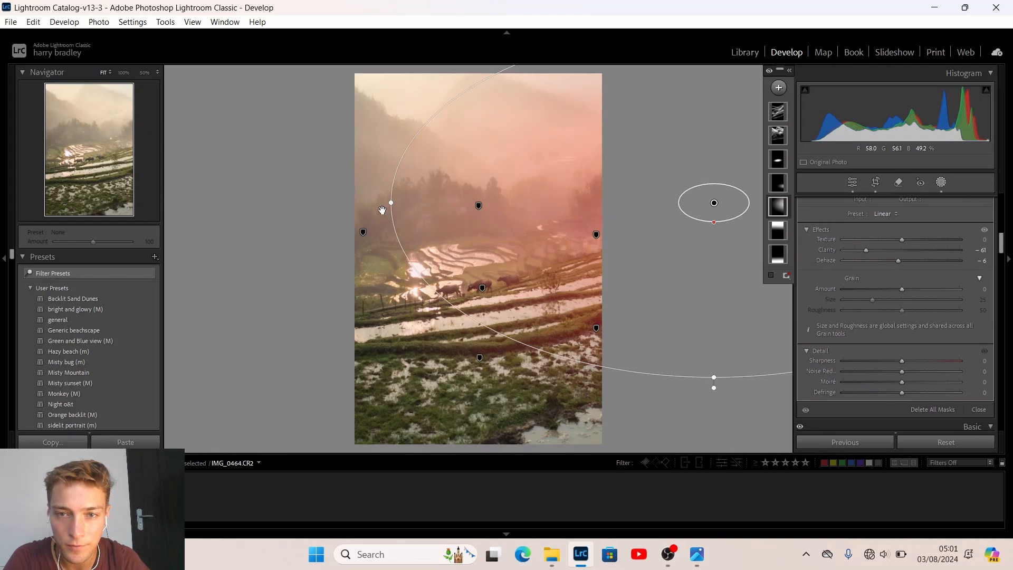
drag(390, 203, 265, 206)
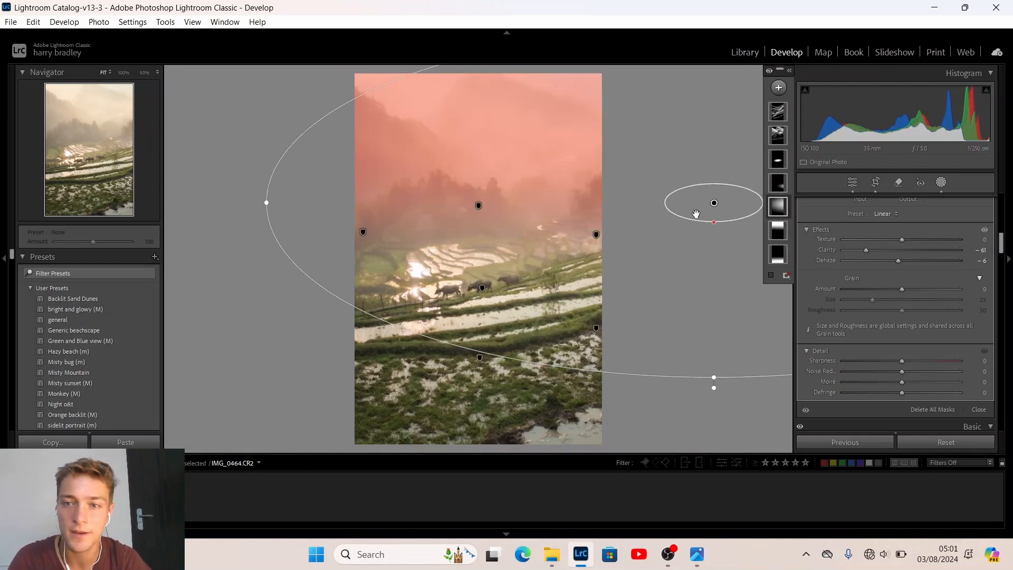
drag(715, 255, 714, 223)
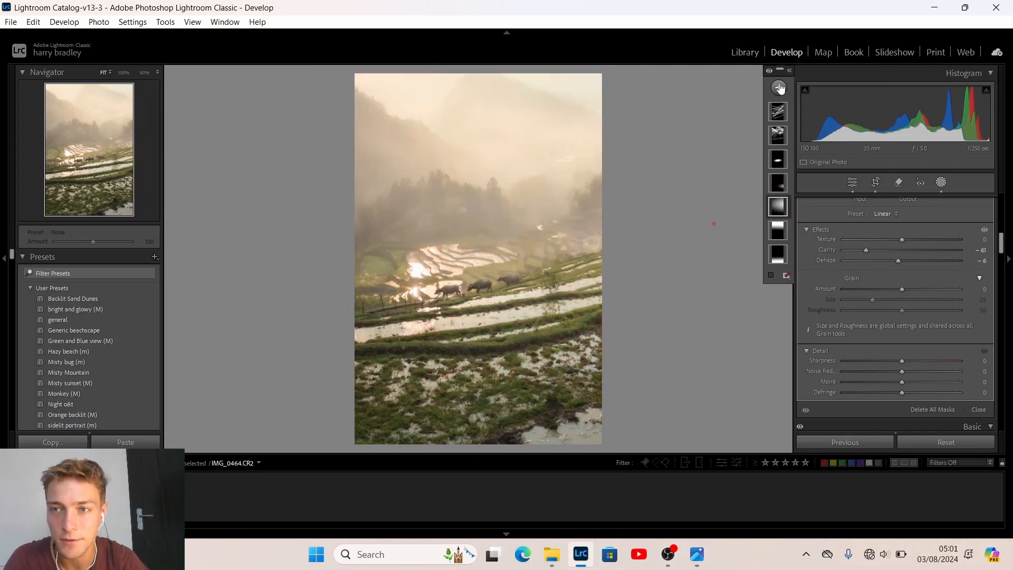
Step: Start a brush subtraction from the widened radial gradient mask
click(778, 209)
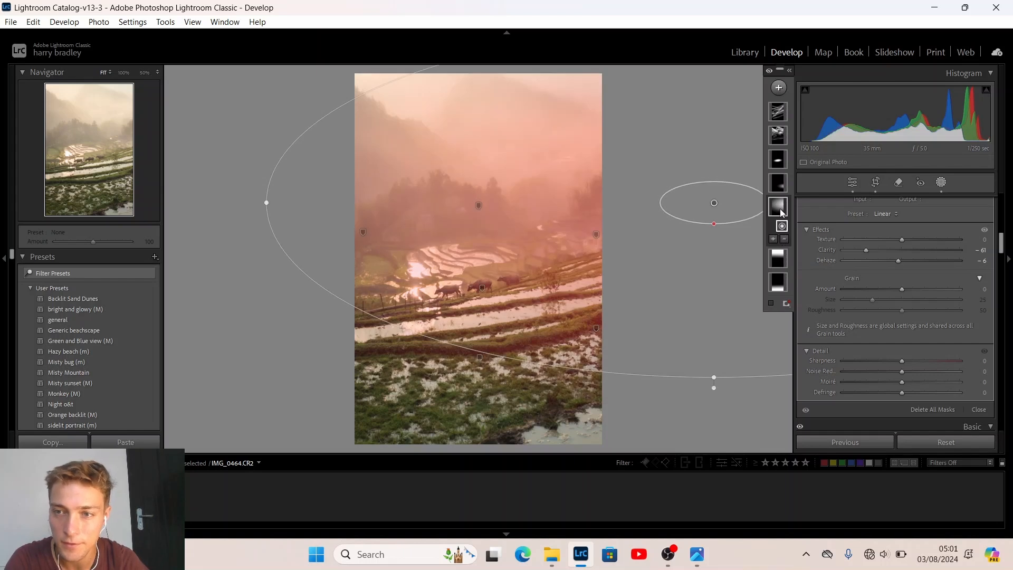
click(785, 242)
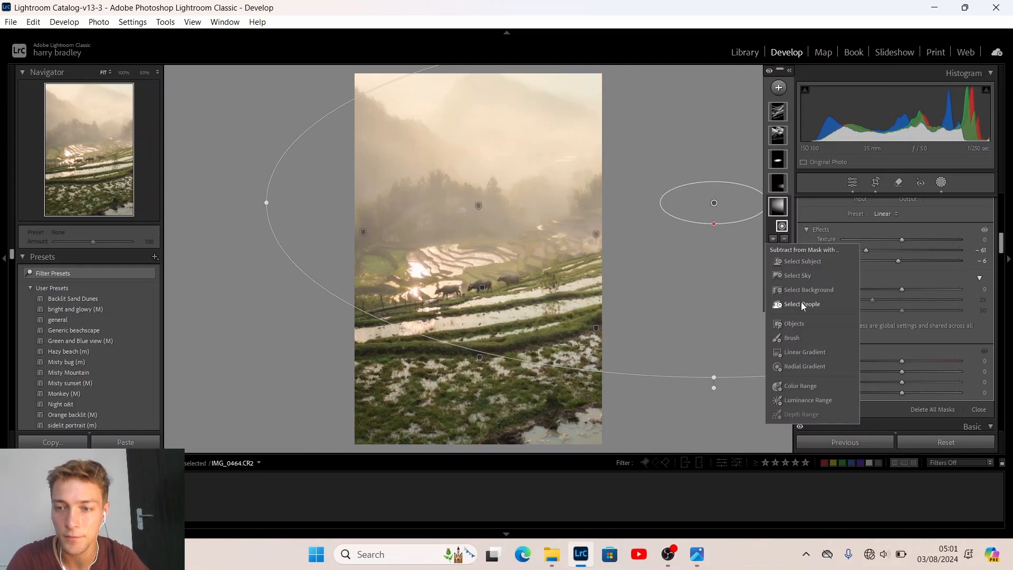
click(795, 338)
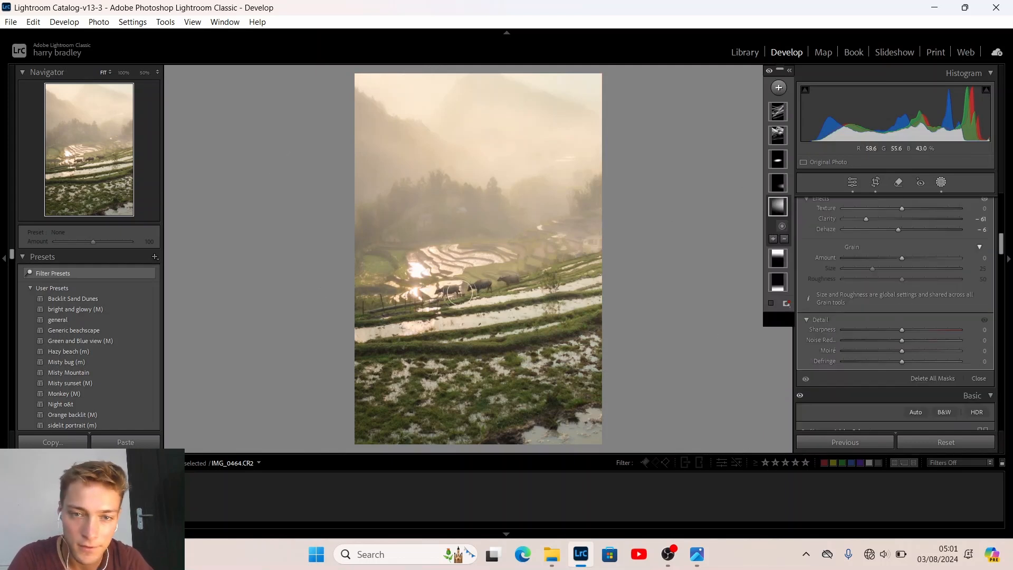
Step: Brush the buffaloes out of the large radial gradient mask with a subtract brush
scroll(508, 283, down, 5)
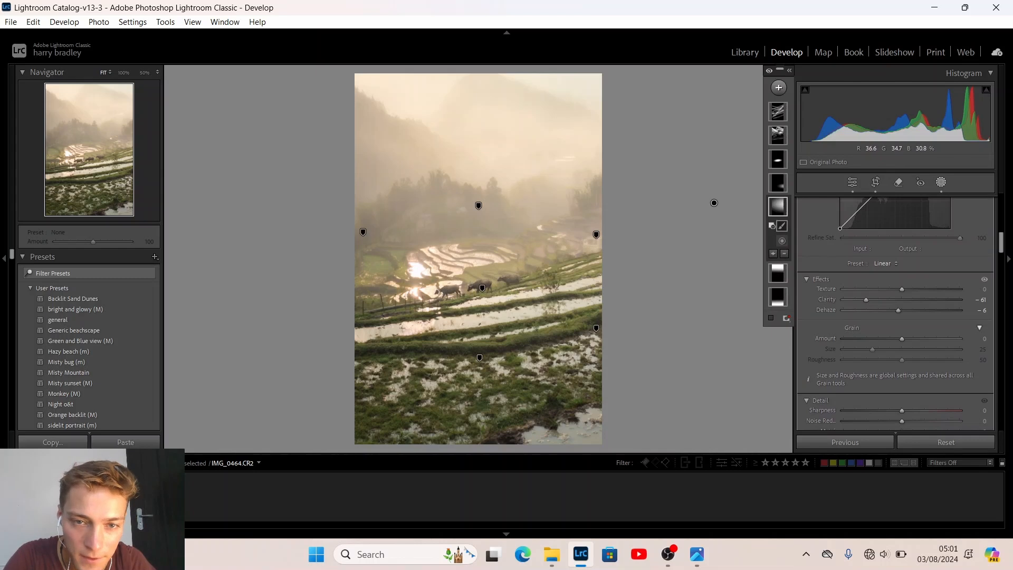
mouse_move(445, 293)
mouse_down()
mouse_move(459, 289)
mouse_move(440, 291)
mouse_move(451, 296)
mouse_up()
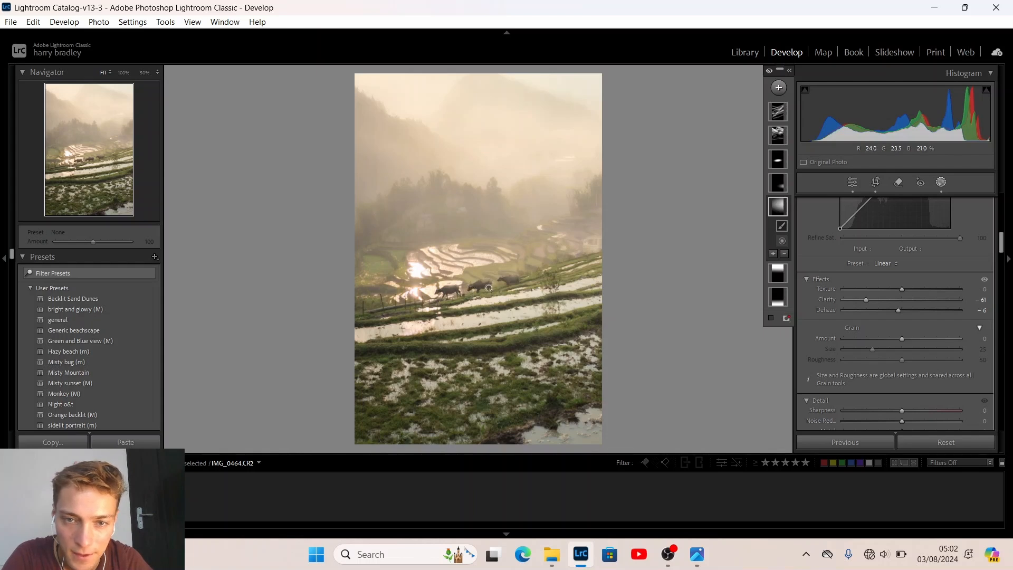
mouse_move(489, 288)
mouse_down()
mouse_move(482, 284)
mouse_move(534, 280)
mouse_move(607, 242)
mouse_up()
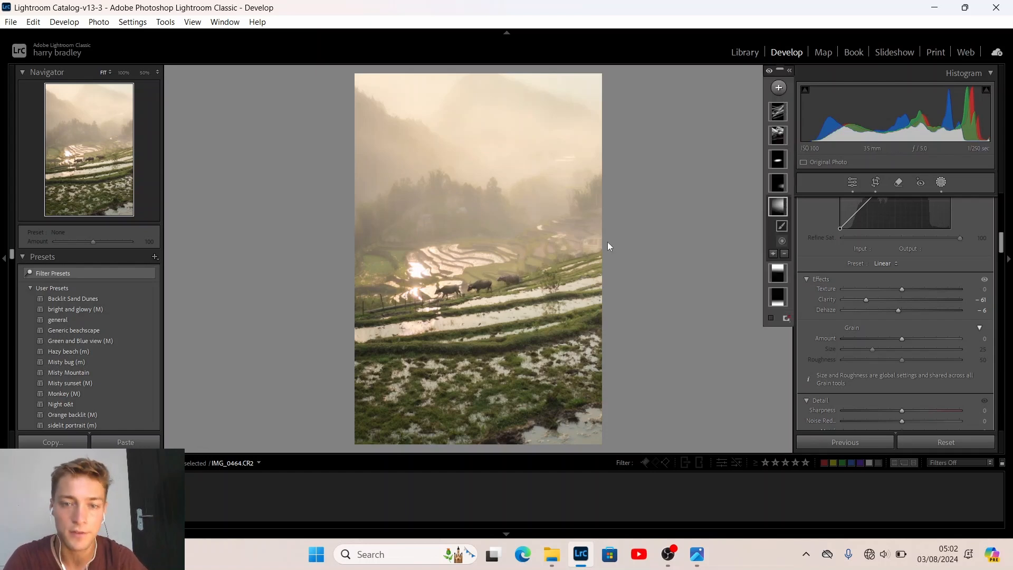
Step: Create a new brush mask over the three buffaloes with size 2.0, feather 16, flow 74 and Auto Mask on
click(851, 185)
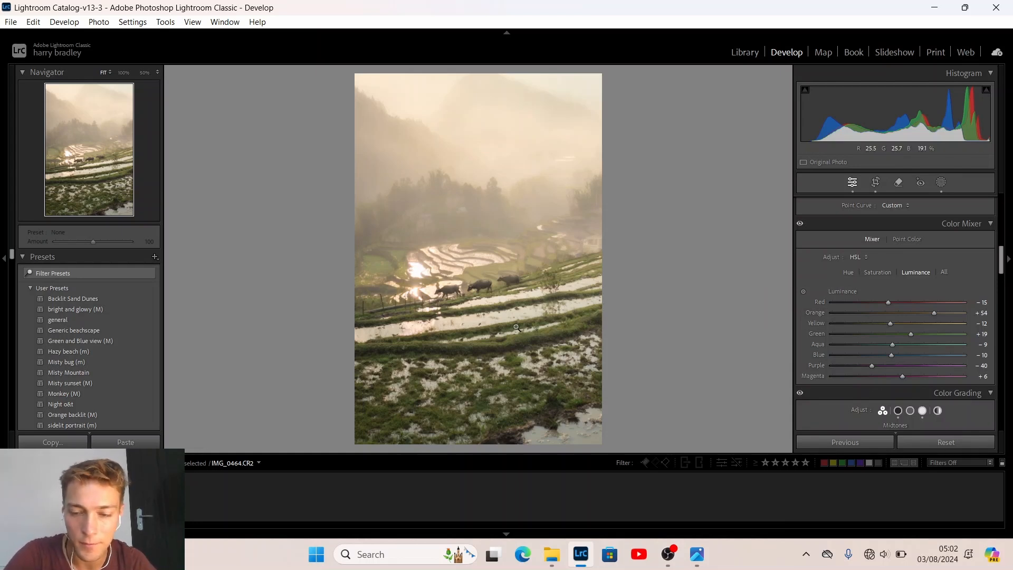
key(shift+w)
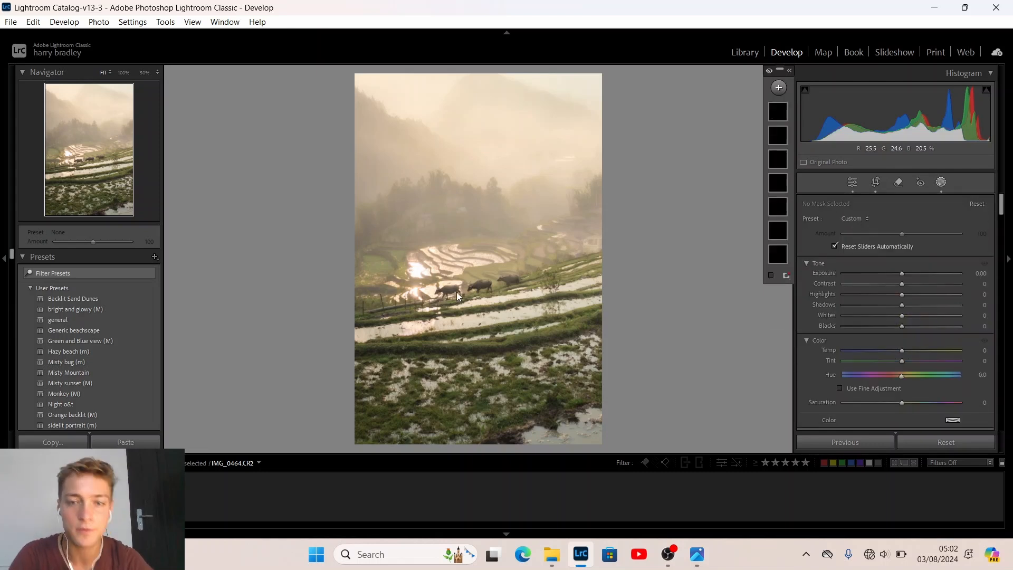
key(k)
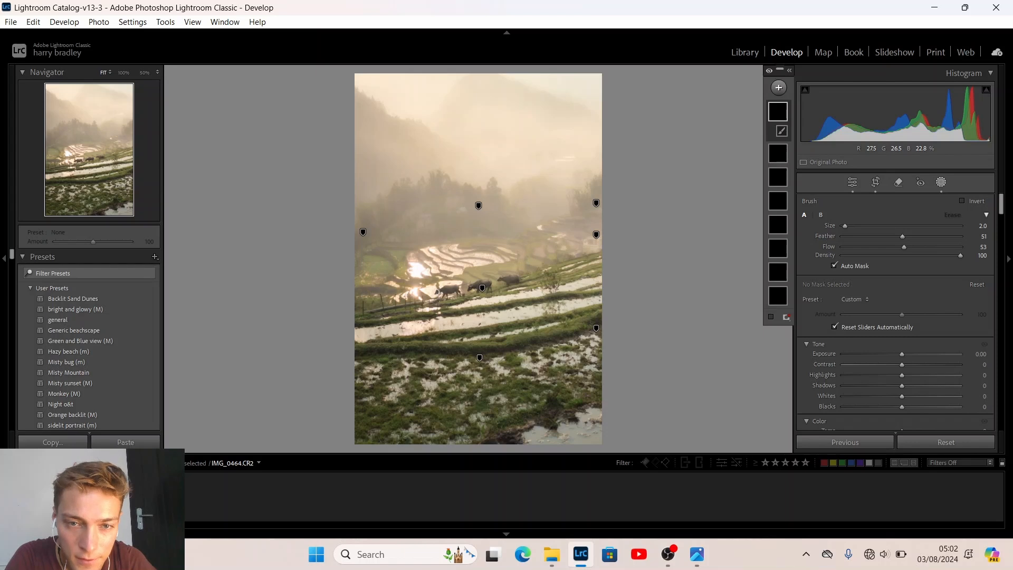
click(833, 265)
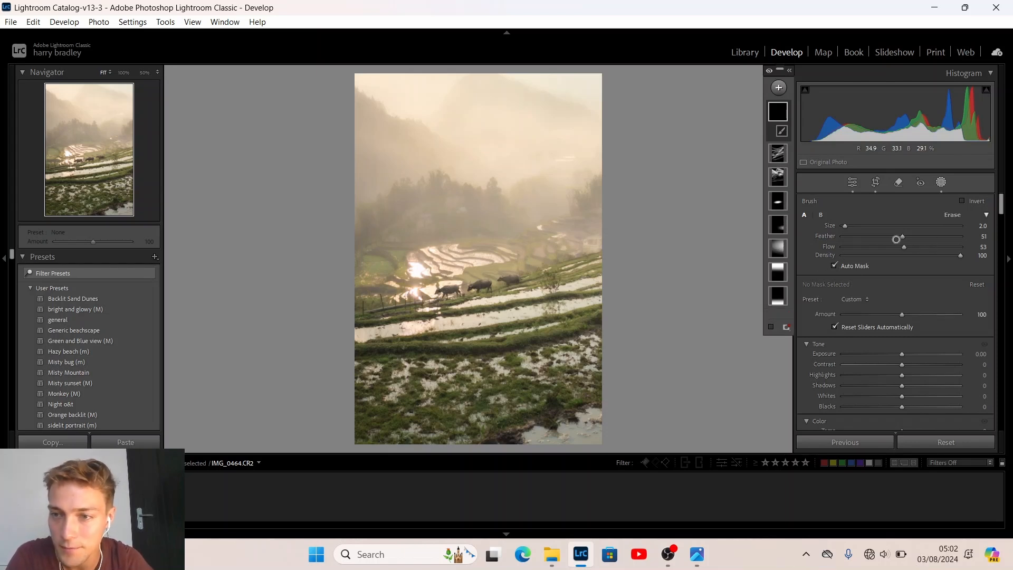
click(861, 236)
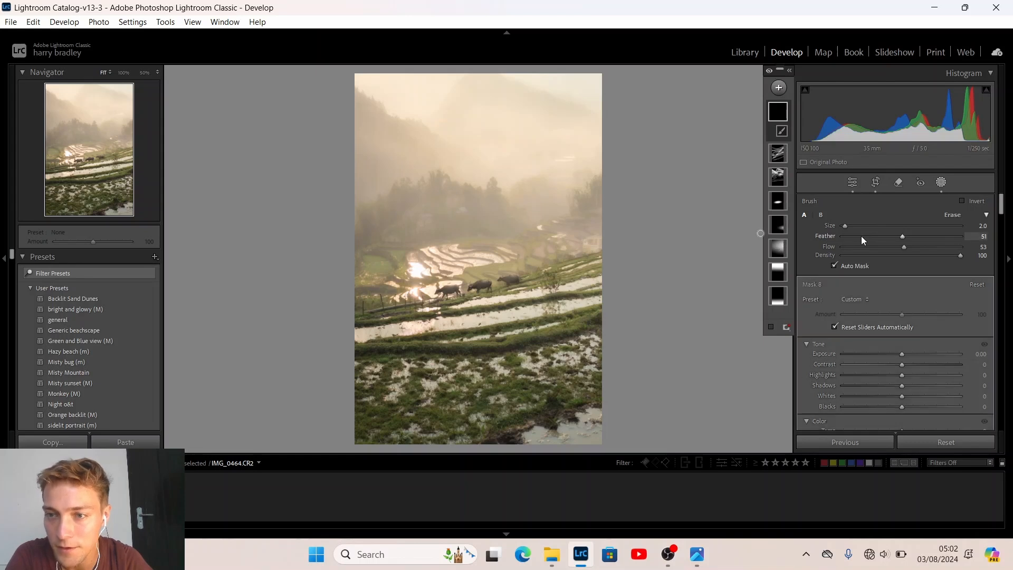
click(930, 246)
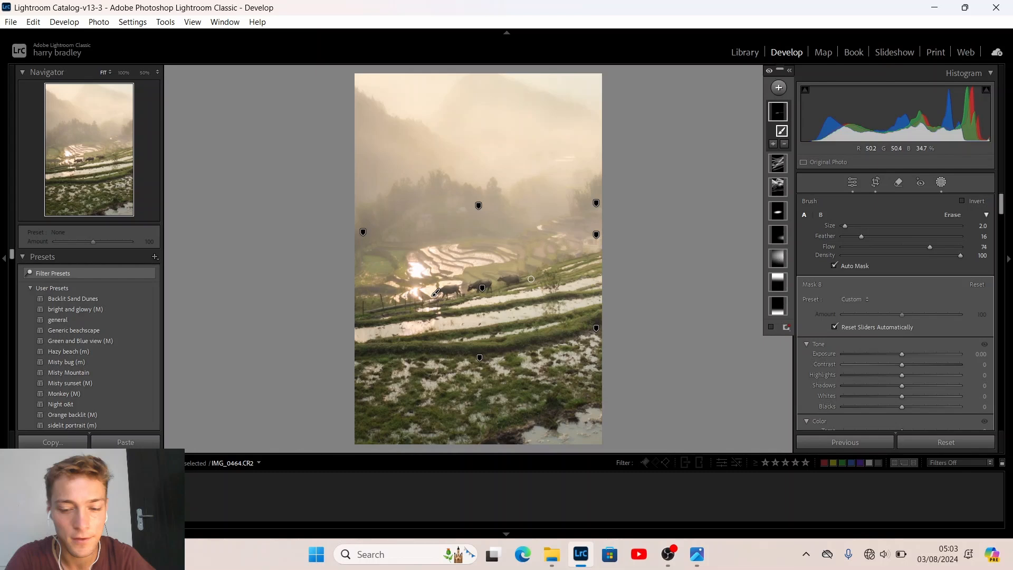
Step: Show the mask overlay and erase the stray brushing along the terrace beside the buffaloes
key(o)
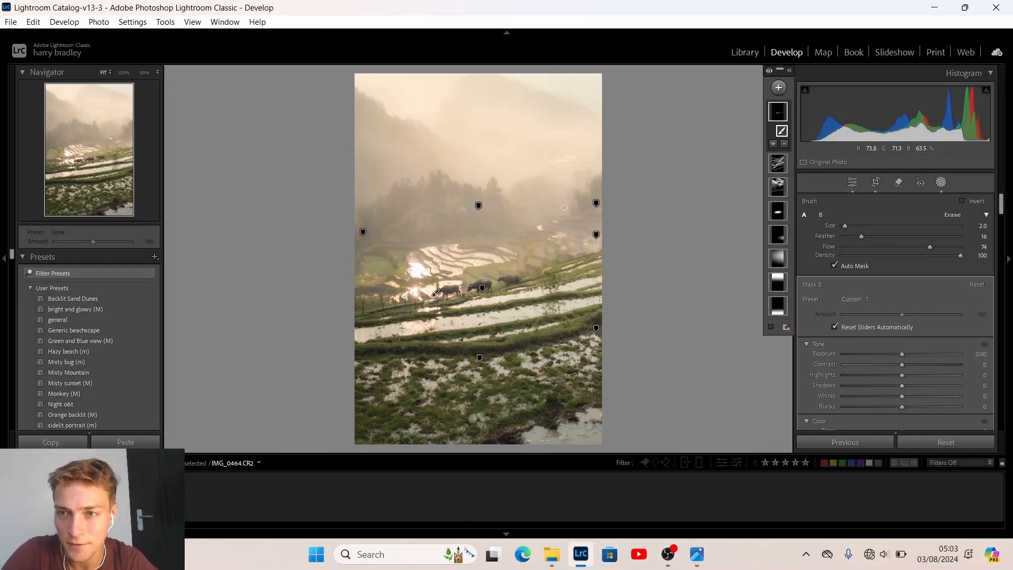
key(o)
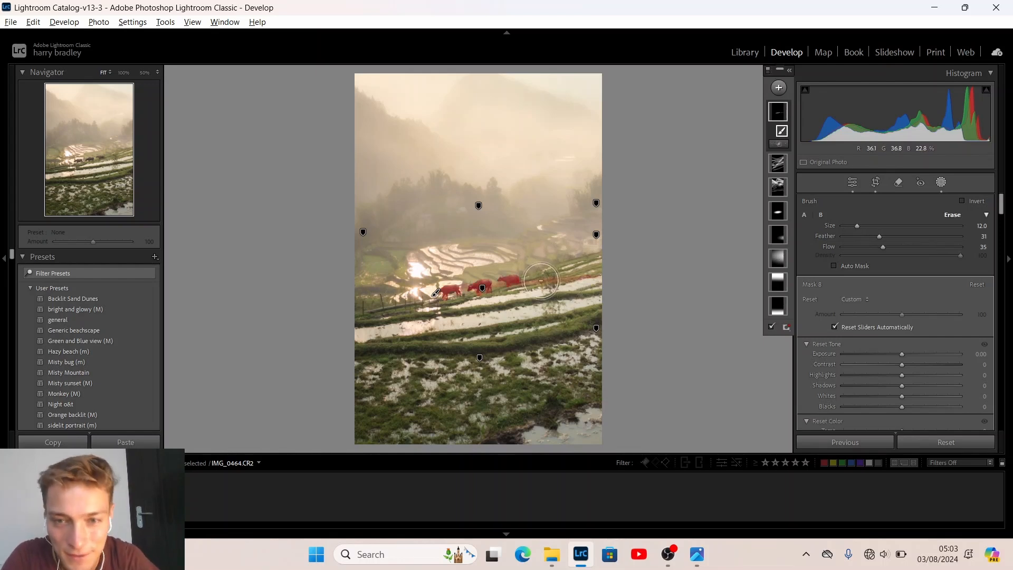
key(alt)
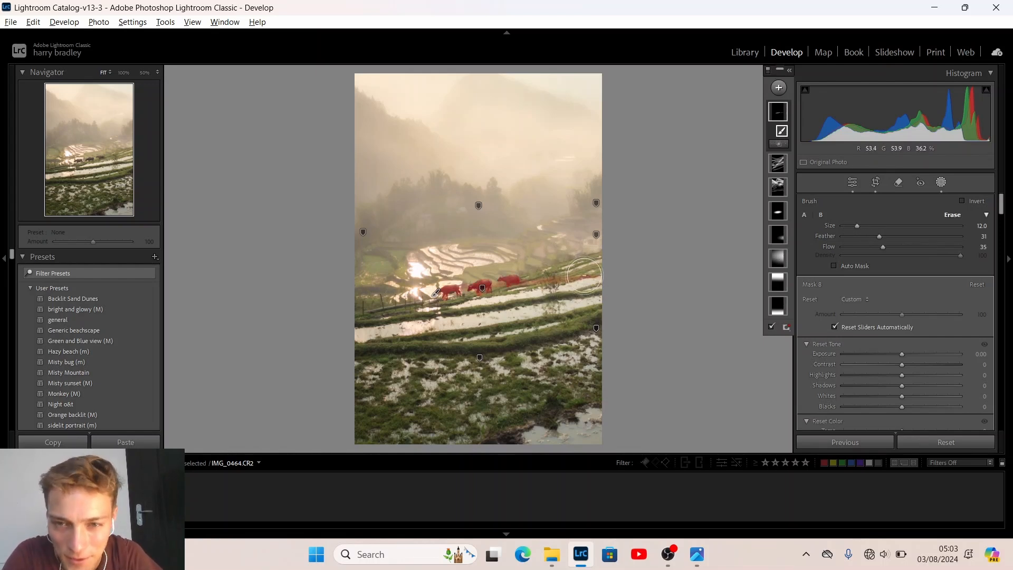
mouse_move(579, 281)
mouse_down()
mouse_move(547, 273)
mouse_move(536, 295)
mouse_move(542, 266)
mouse_move(532, 303)
mouse_move(541, 259)
mouse_move(556, 292)
mouse_move(543, 284)
mouse_move(538, 268)
mouse_move(561, 283)
mouse_move(532, 314)
mouse_move(502, 309)
mouse_up()
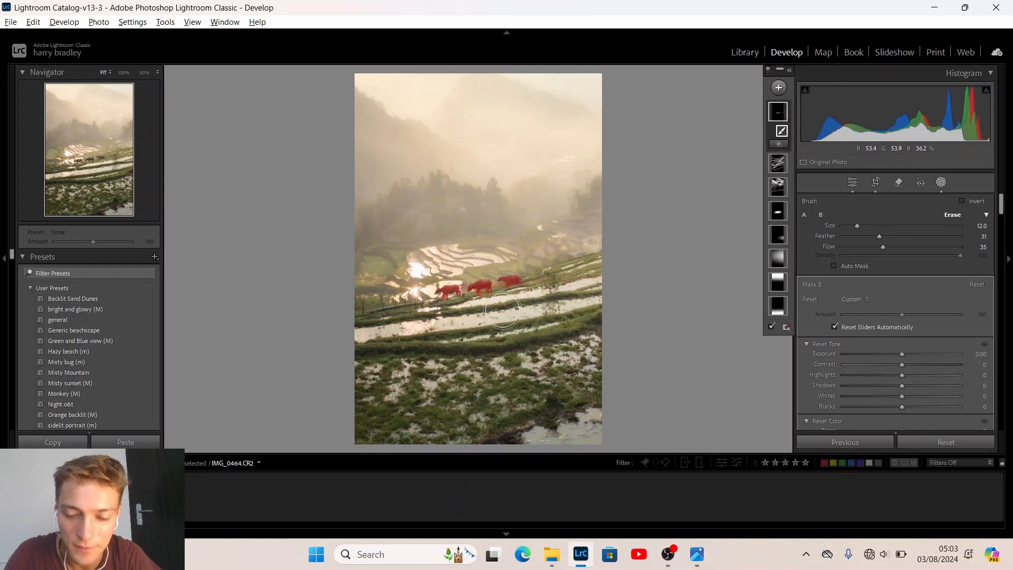
Step: Set the buffalo mask's exposure to 0.08, contrast to 11 and clarity to 20
click(901, 354)
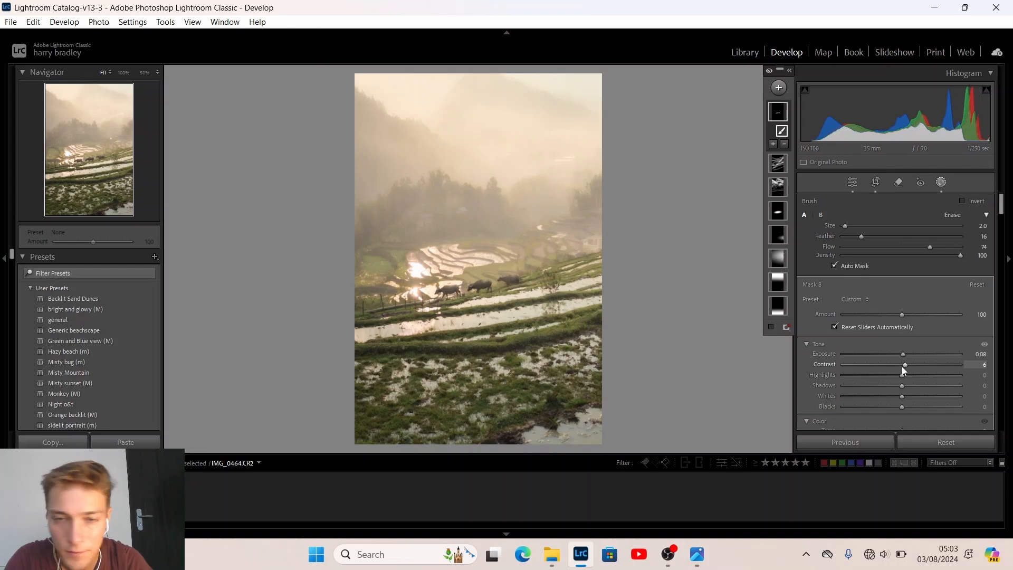
drag(902, 366, 908, 364)
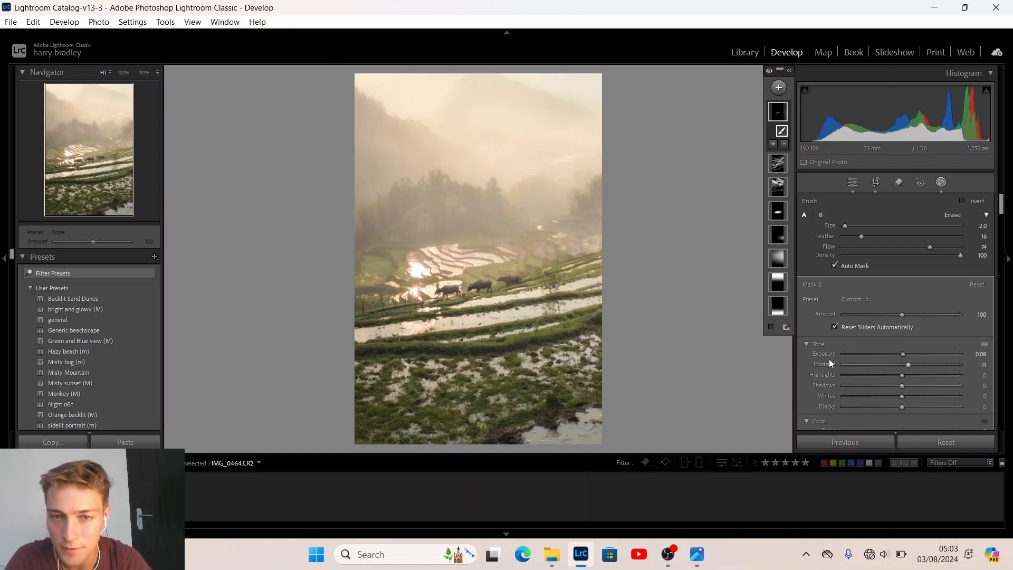
scroll(842, 369, down, 3)
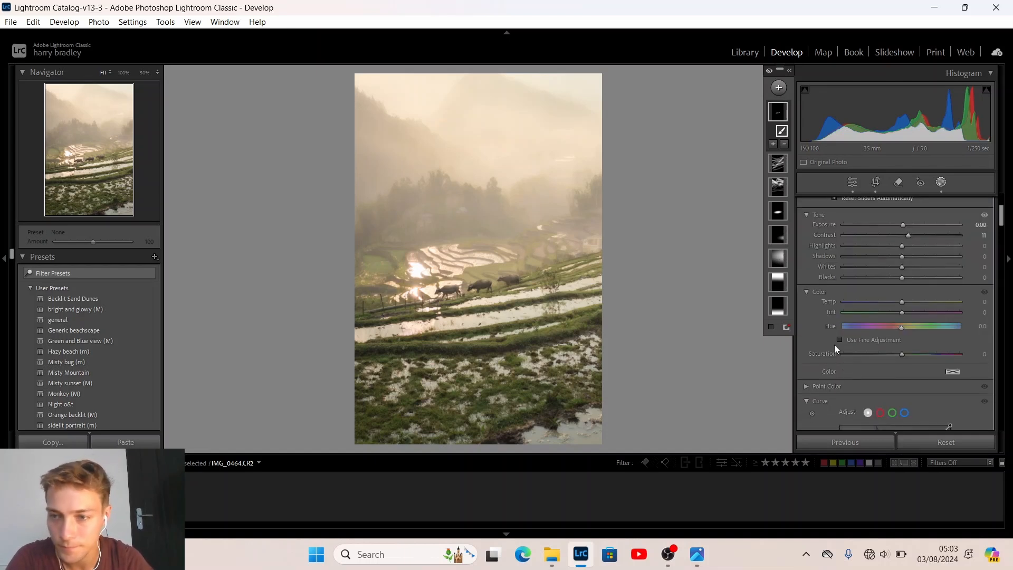
scroll(833, 344, down, 8)
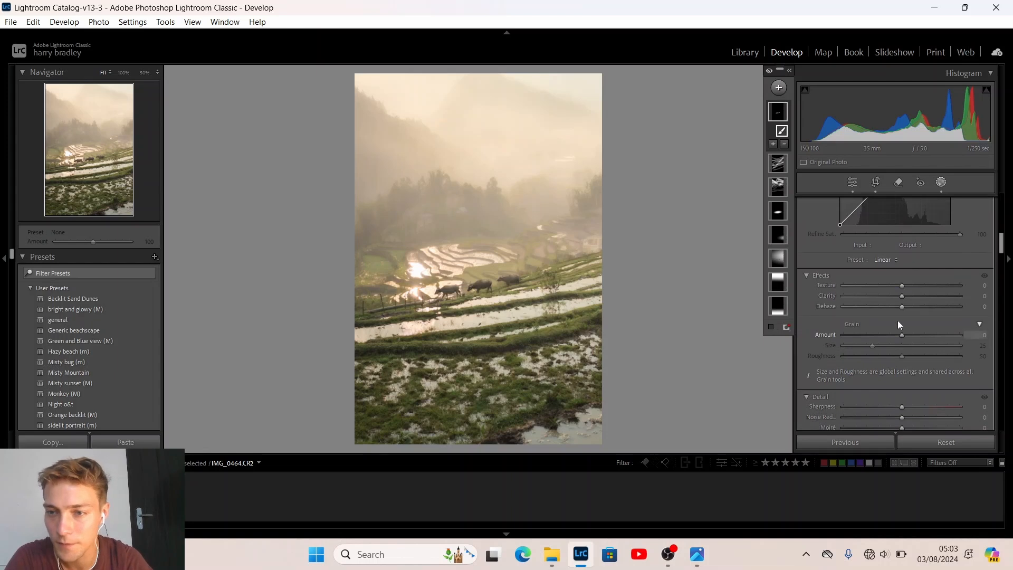
drag(902, 296, 913, 296)
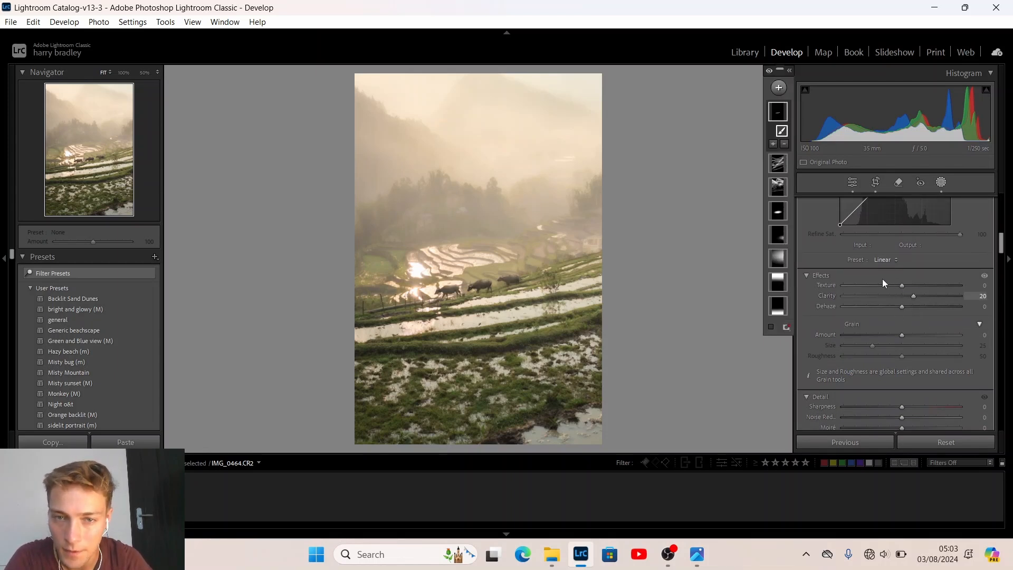
scroll(815, 266, up, 3)
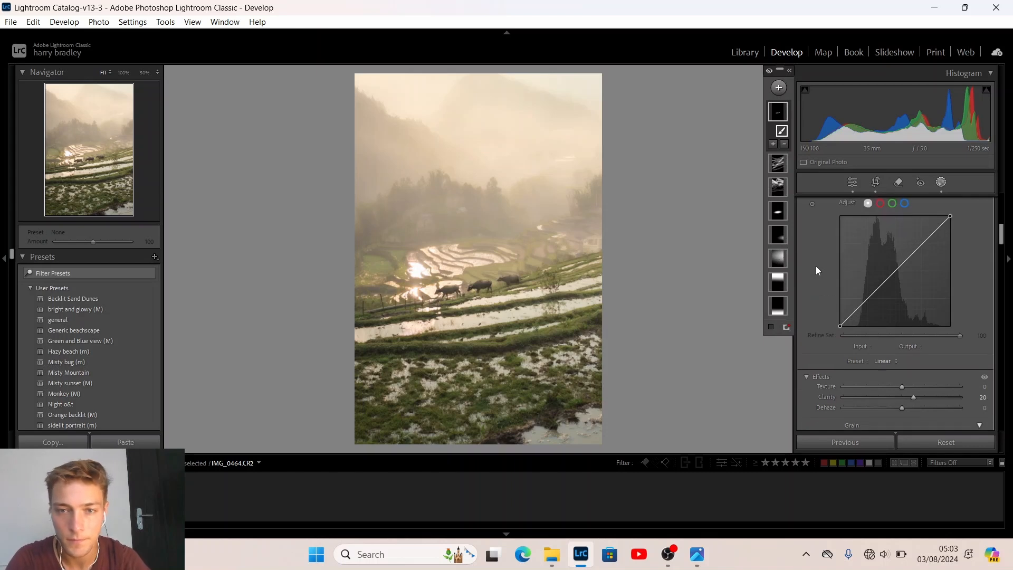
click(704, 243)
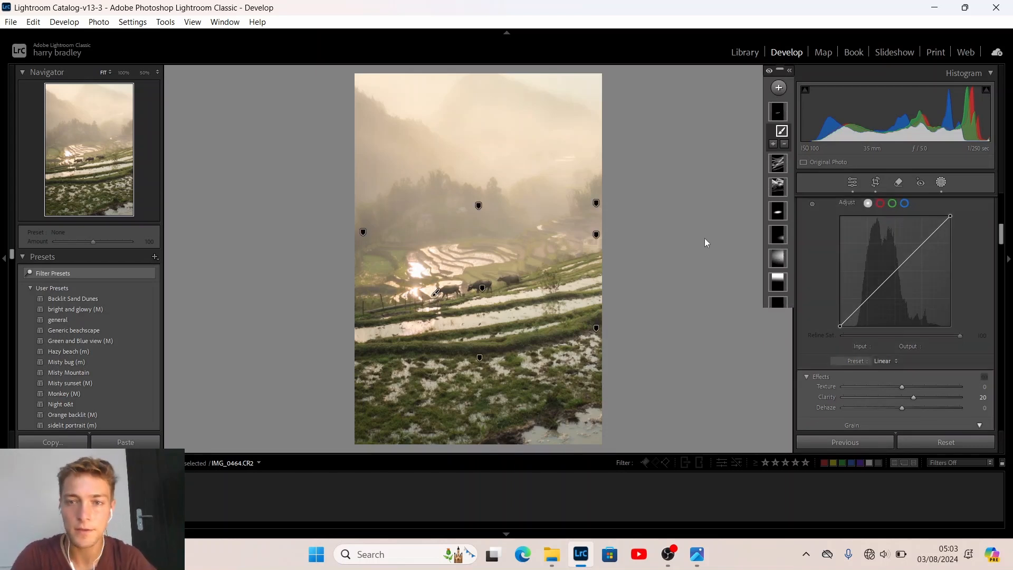
Step: Add a tall radial gradient mask centred just outside the photo's right edge and set its exposure to 0.20
key(shift+m)
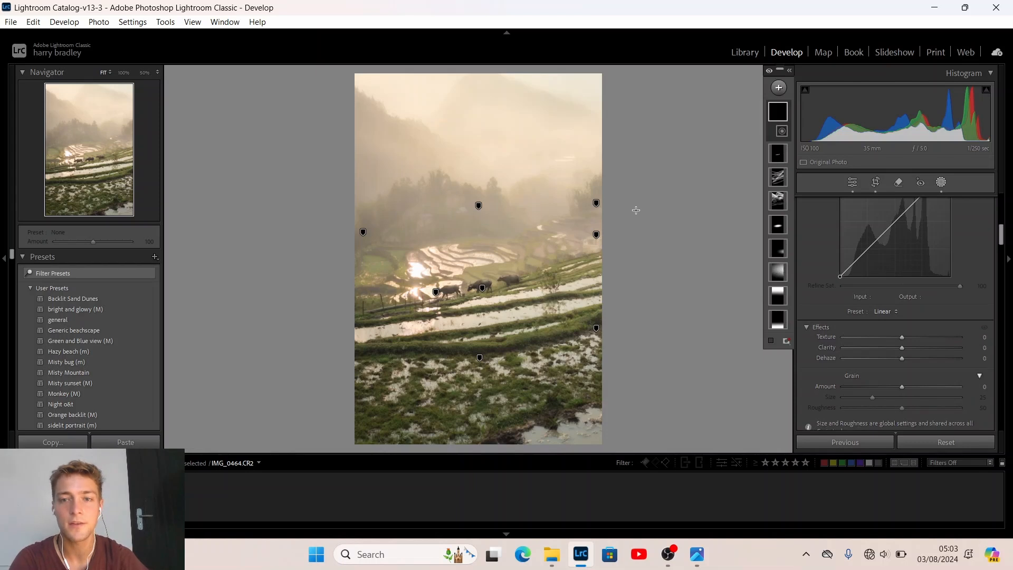
drag(627, 189, 579, 315)
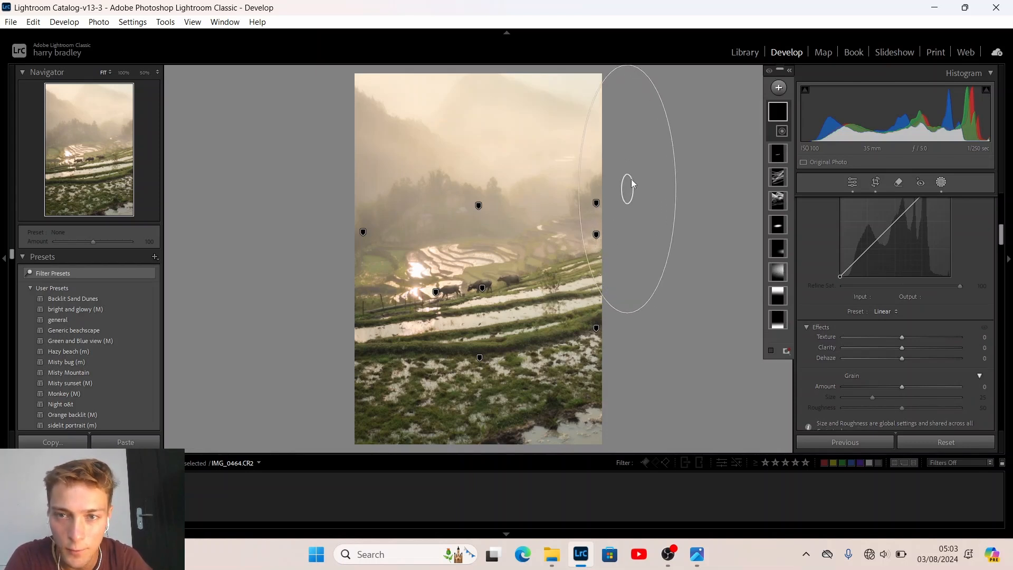
drag(627, 188, 634, 237)
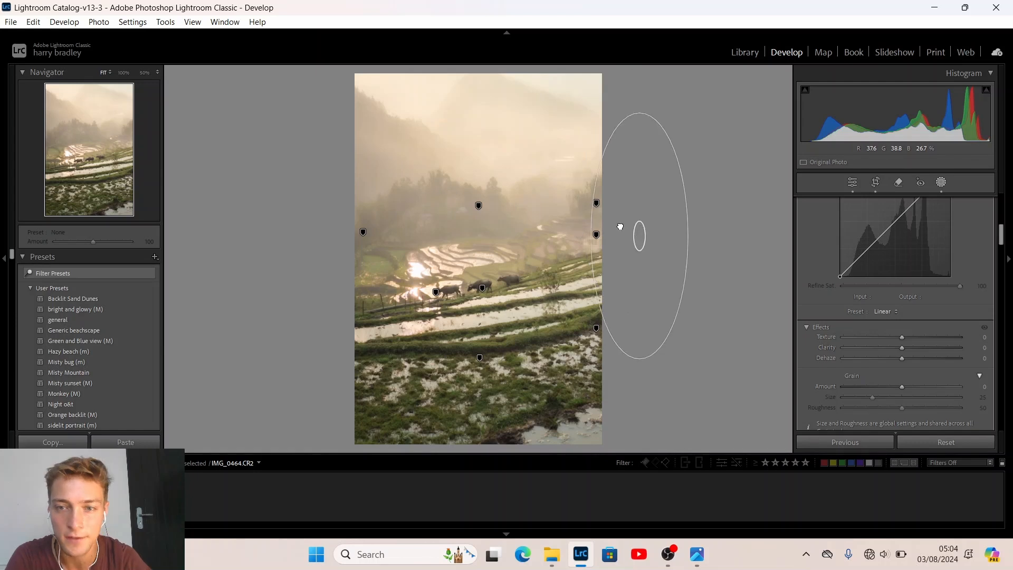
drag(621, 226, 627, 231)
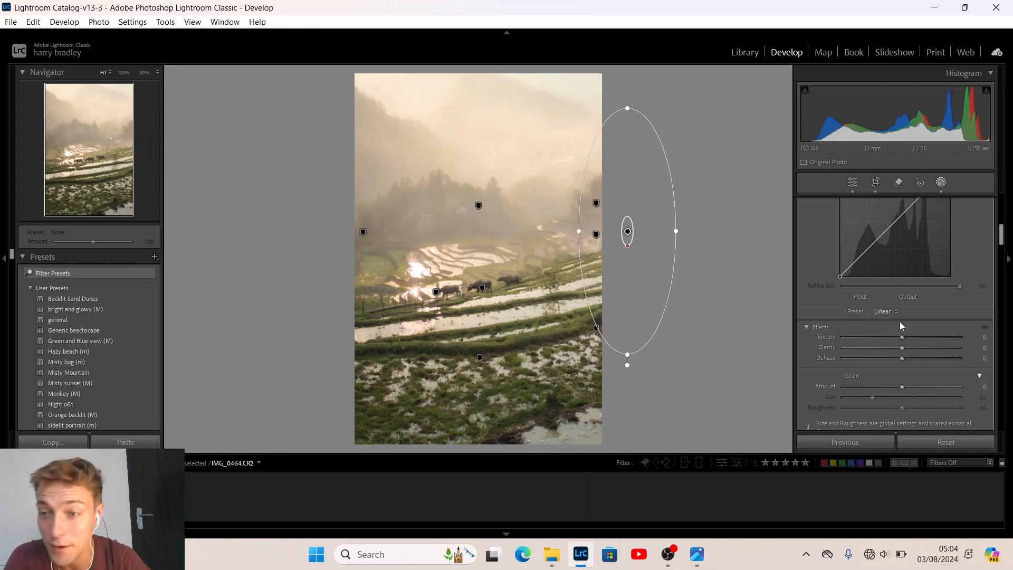
scroll(854, 308, up, 5)
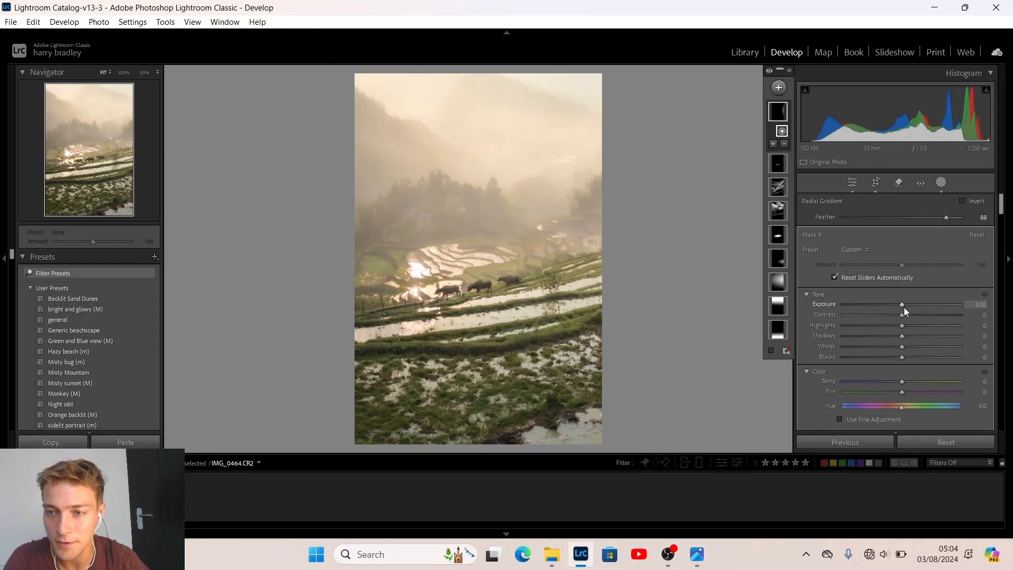
drag(900, 304, 905, 304)
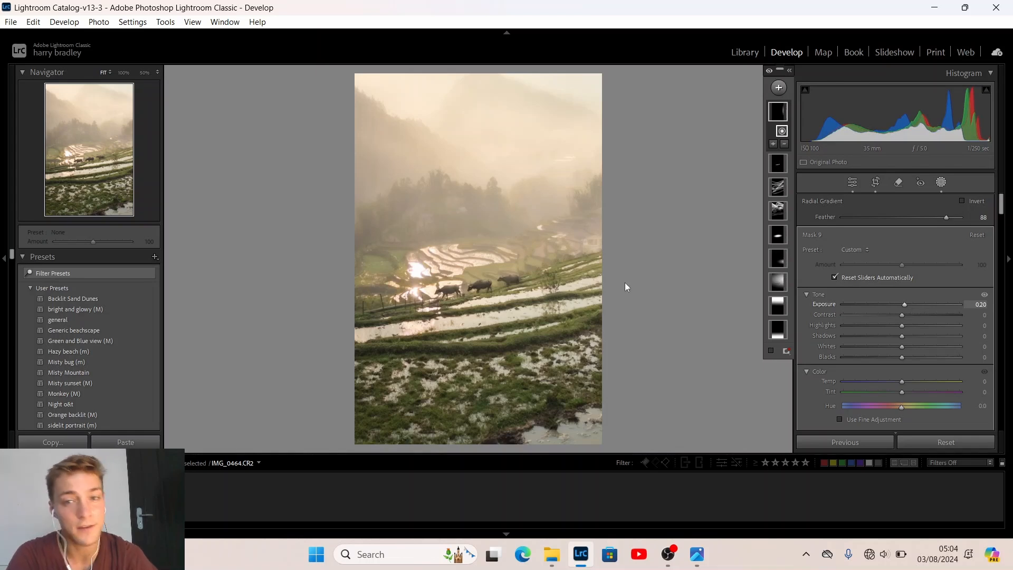
Step: Reduce the new radial gradient's feather to 76, make it taller and wider, and set its exposure to 0.27
drag(627, 231, 675, 352)
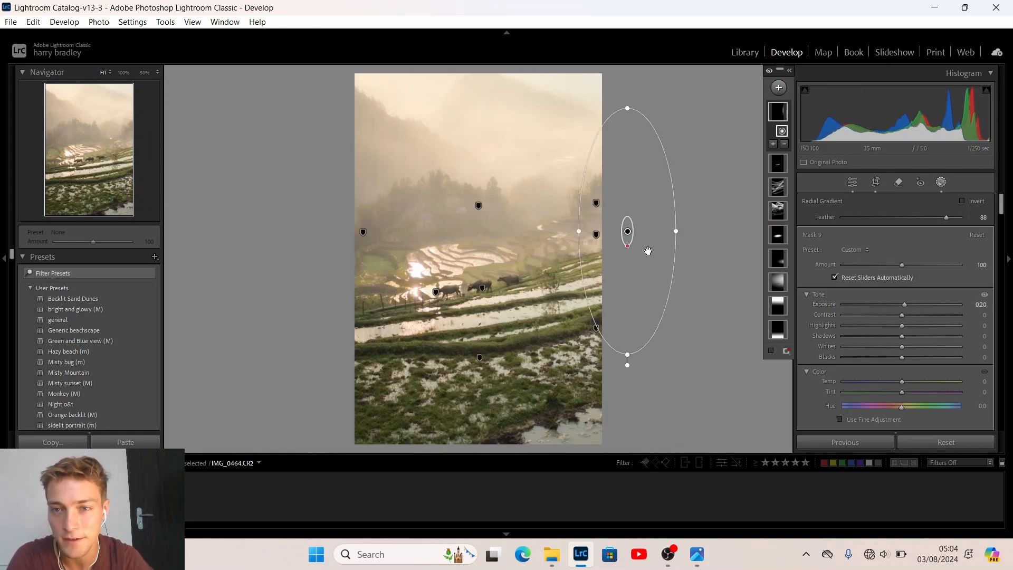
drag(627, 246, 628, 261)
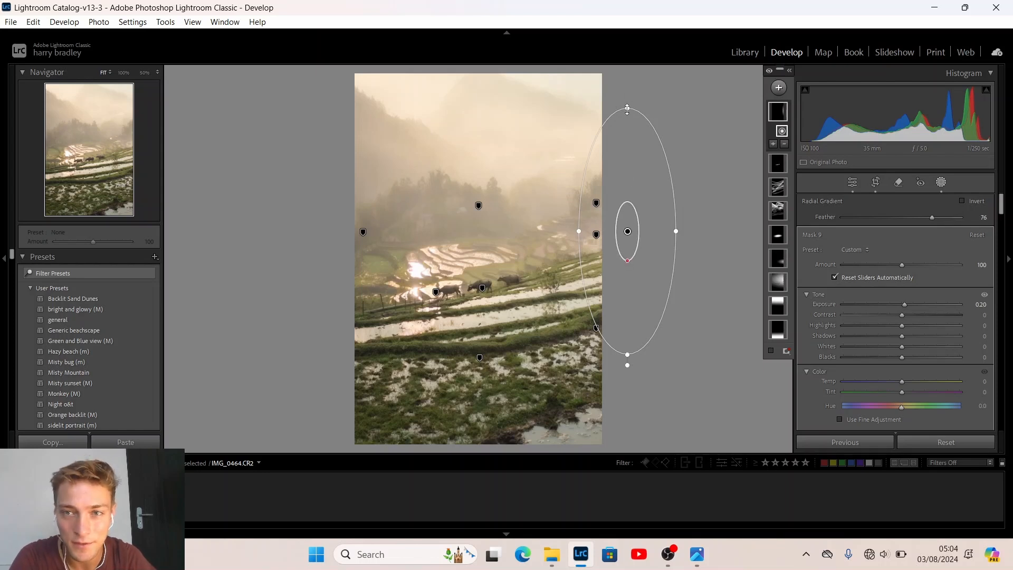
drag(628, 109, 625, 75)
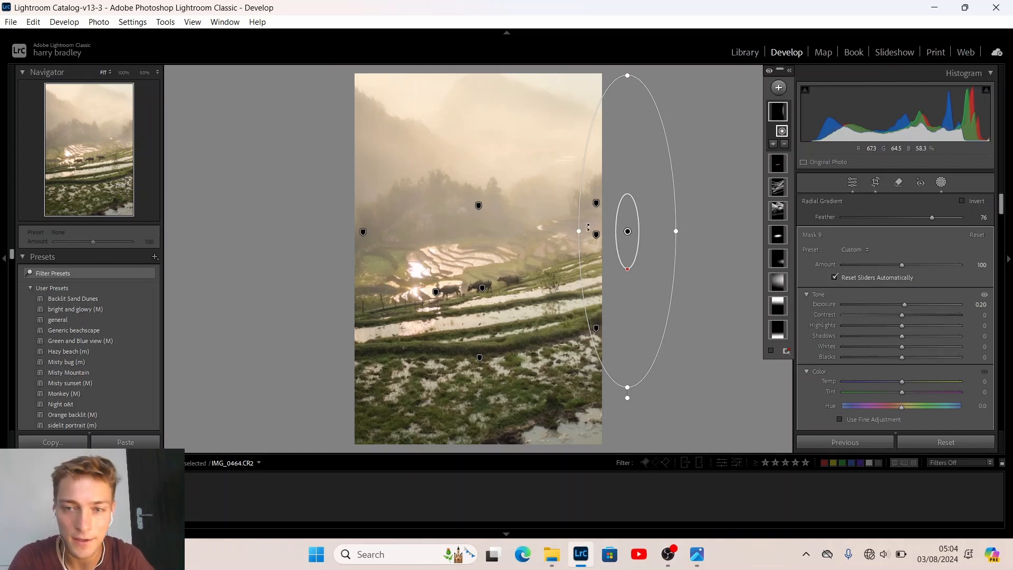
drag(579, 231, 559, 232)
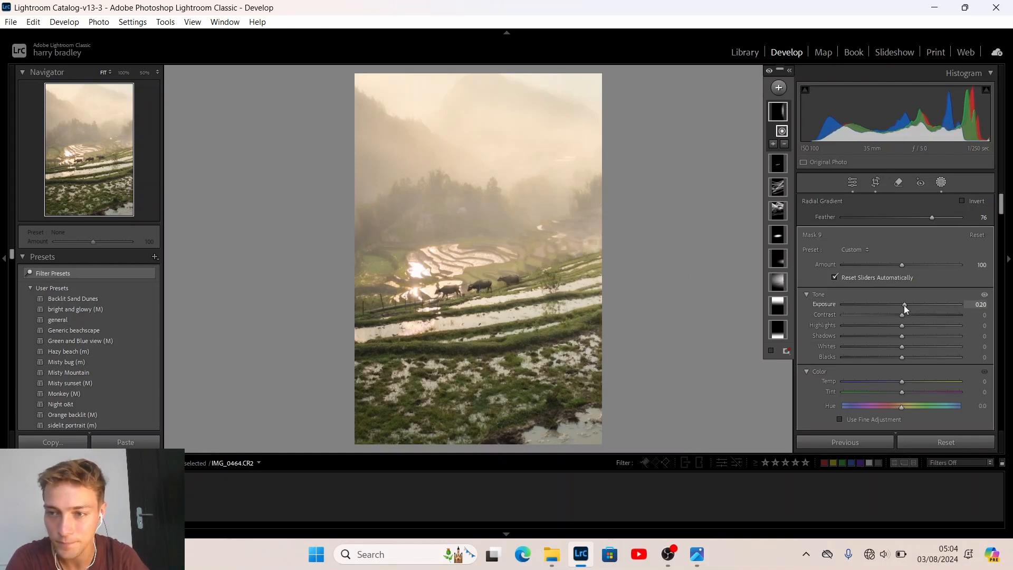
drag(904, 309, 908, 309)
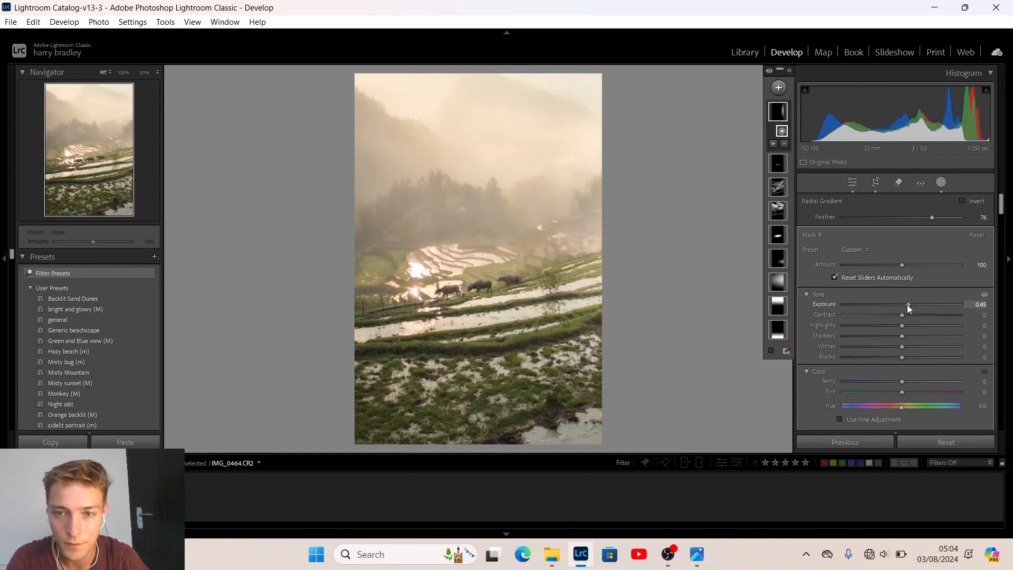
drag(906, 305, 904, 303)
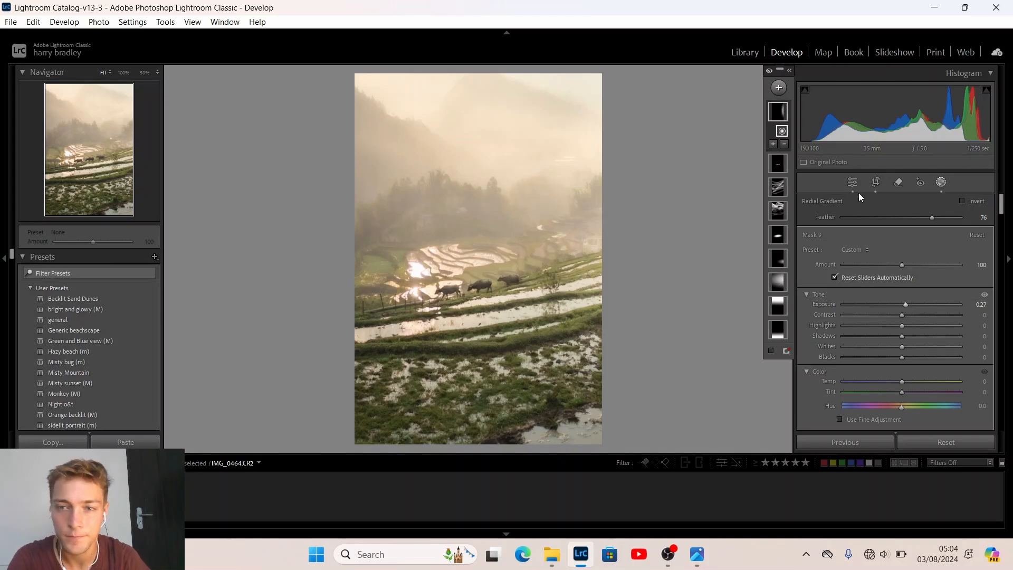
Step: Select Mask 3, the large radial gradient, and raise its exposure to 1.14
click(775, 290)
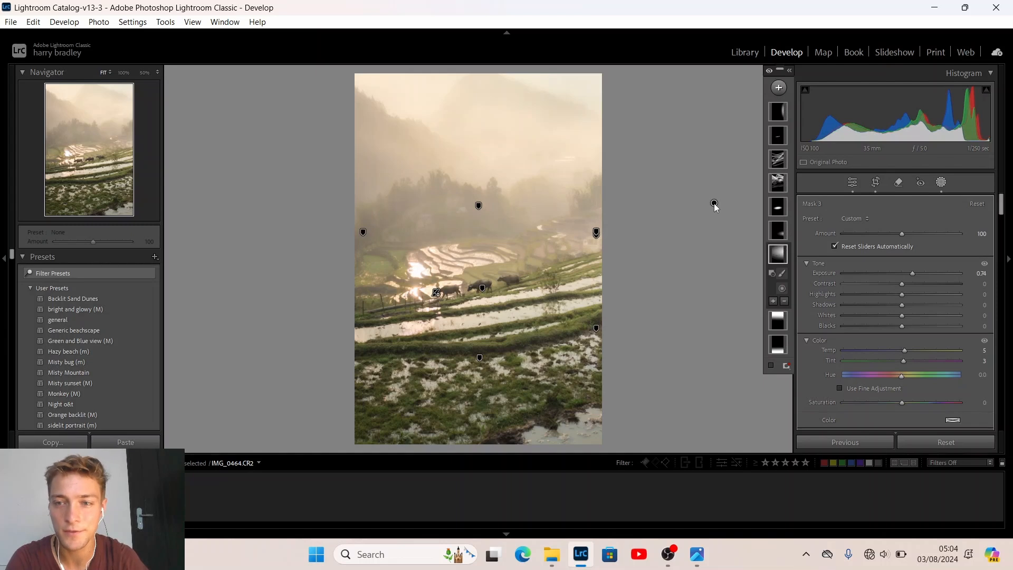
click(913, 305)
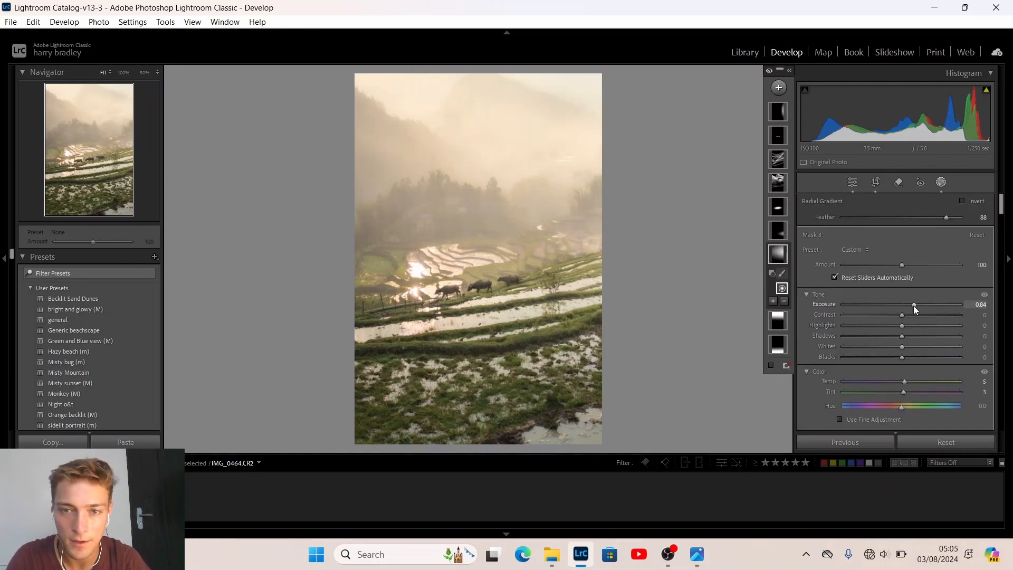
scroll(913, 305, up, 3)
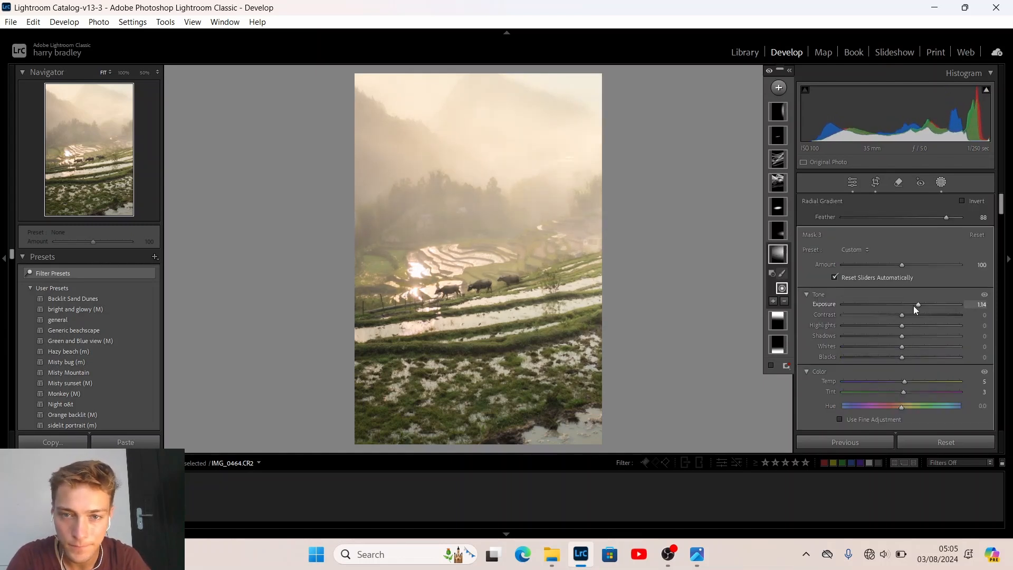
Step: Lower Mask 3's exposure to 1.04 and its feather to 80, and return to the global edit settings
scroll(913, 305, down, 1)
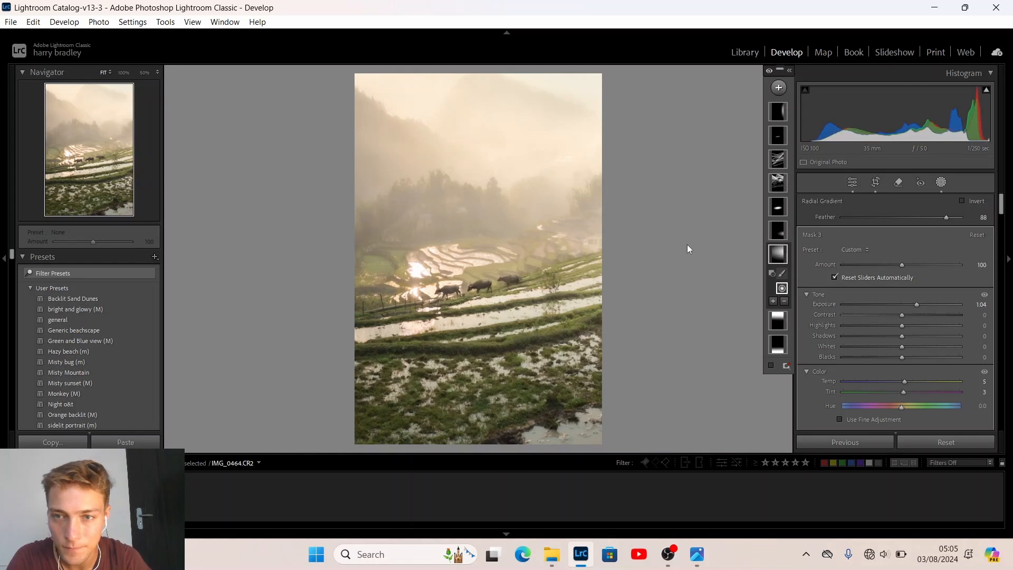
mouse_move(695, 241)
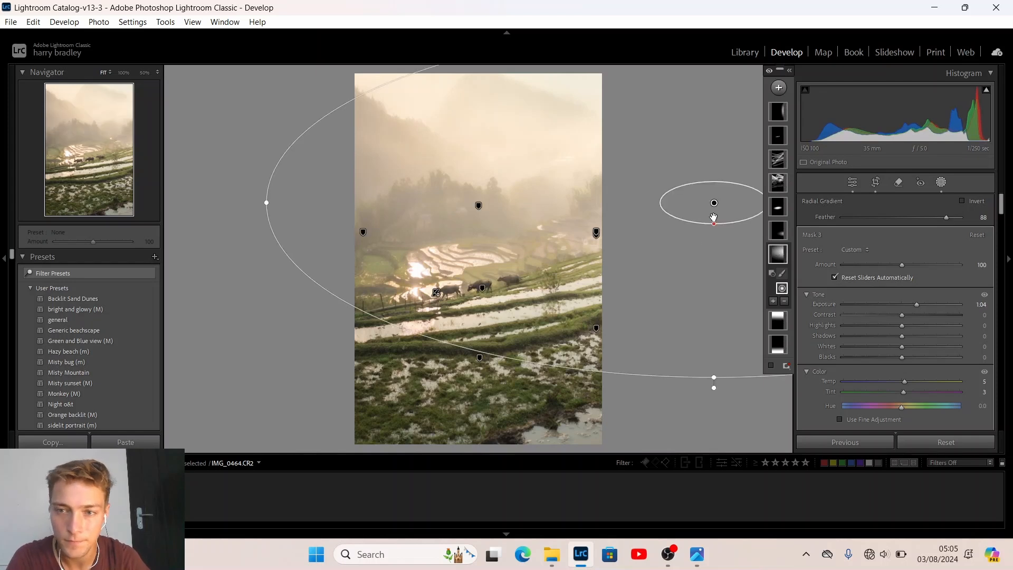
drag(714, 225, 715, 246)
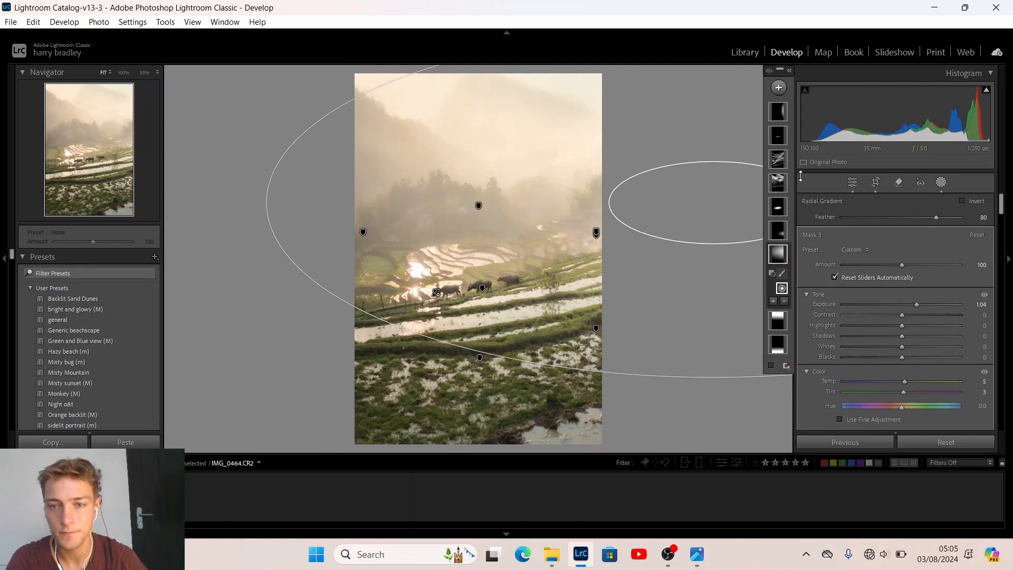
click(852, 185)
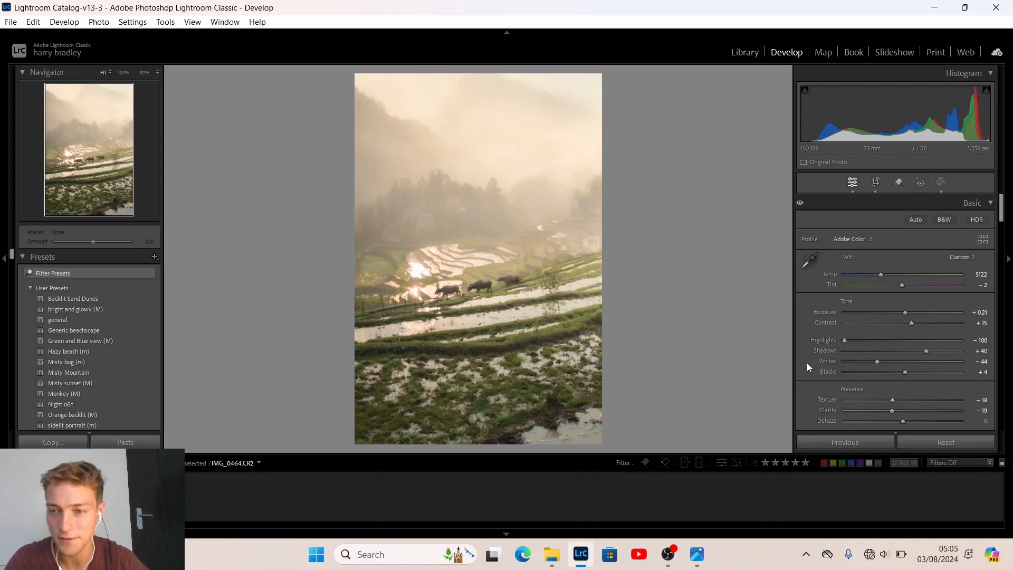
Step: In the colour mixer, set the red hue to -5 and the orange hue to +33
scroll(806, 363, down, 10)
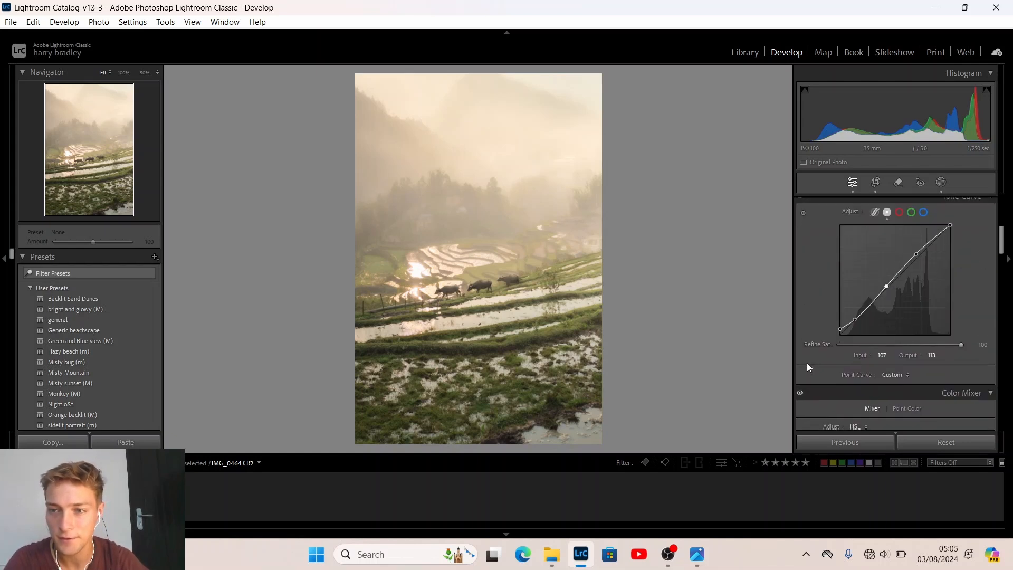
scroll(807, 364, down, 8)
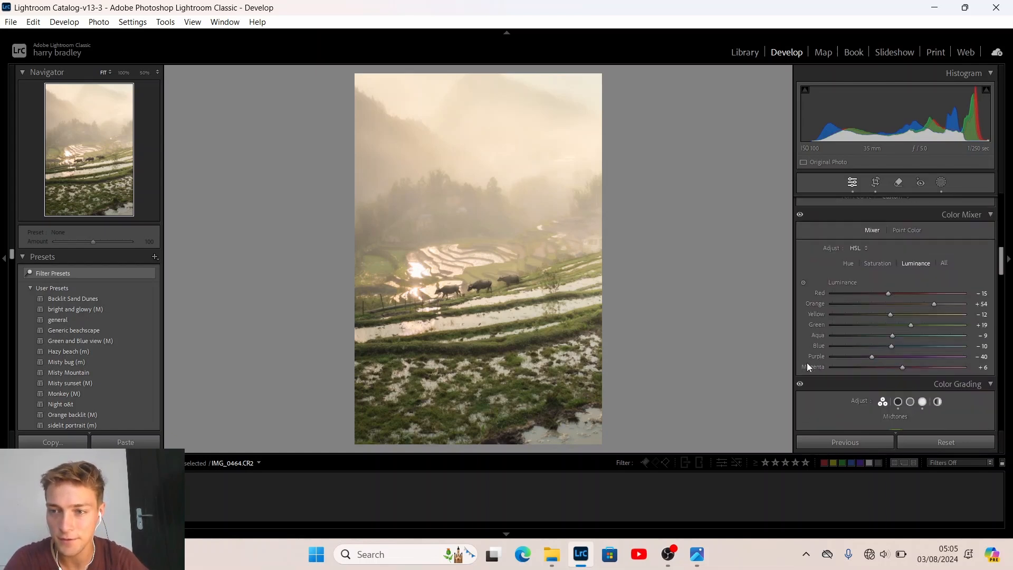
click(849, 264)
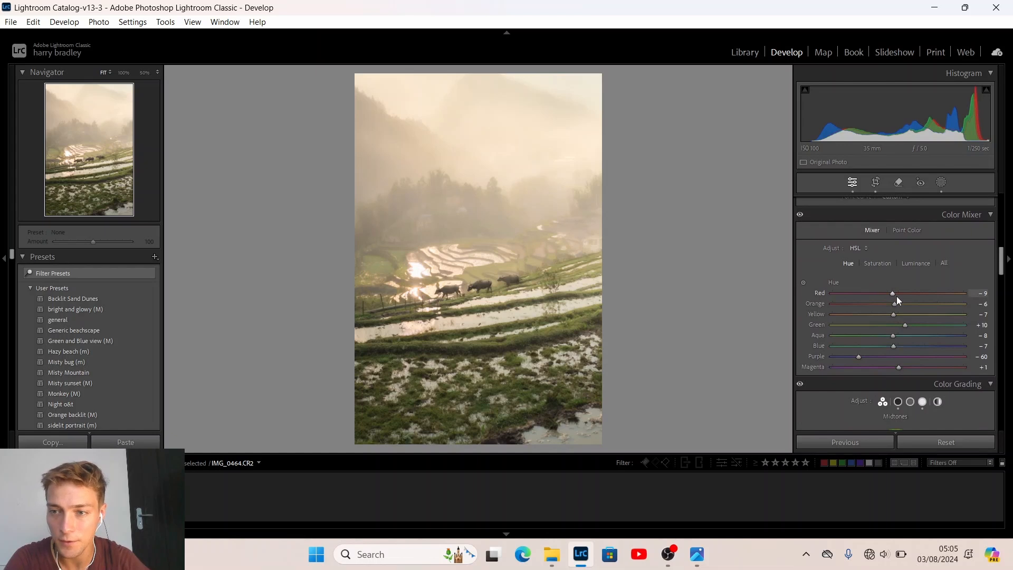
drag(891, 293, 919, 305)
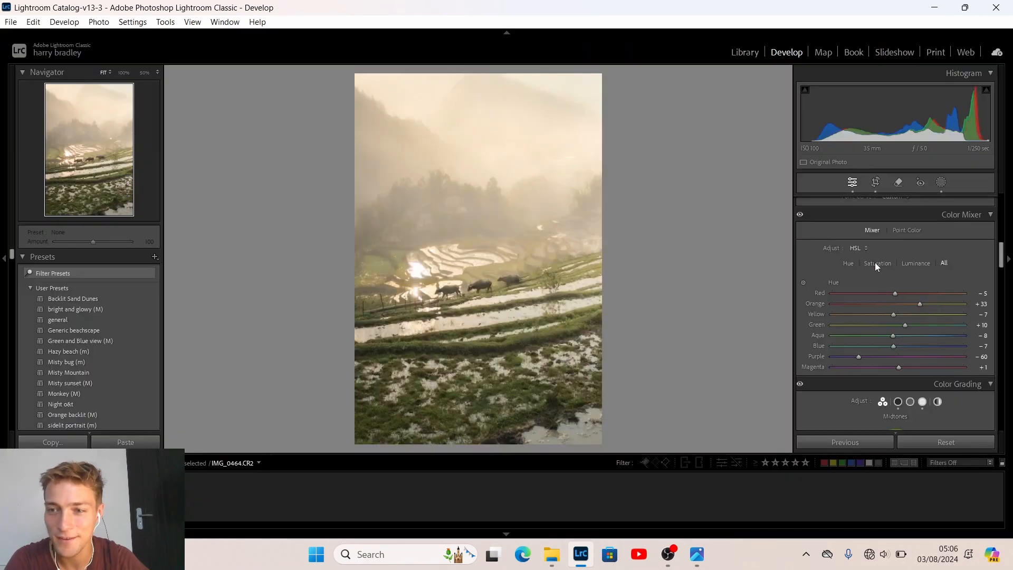
Step: Test the orange saturation up to its maximum and settle it at -6
click(876, 262)
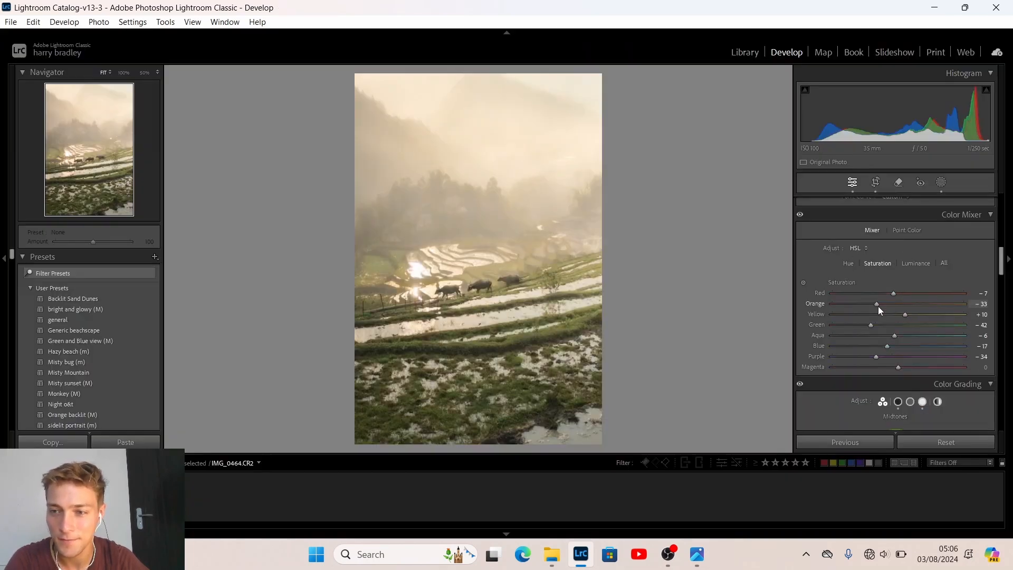
mouse_move(922, 306)
mouse_down()
mouse_move(875, 304)
mouse_move(928, 309)
mouse_up()
drag(846, 309, 993, 325)
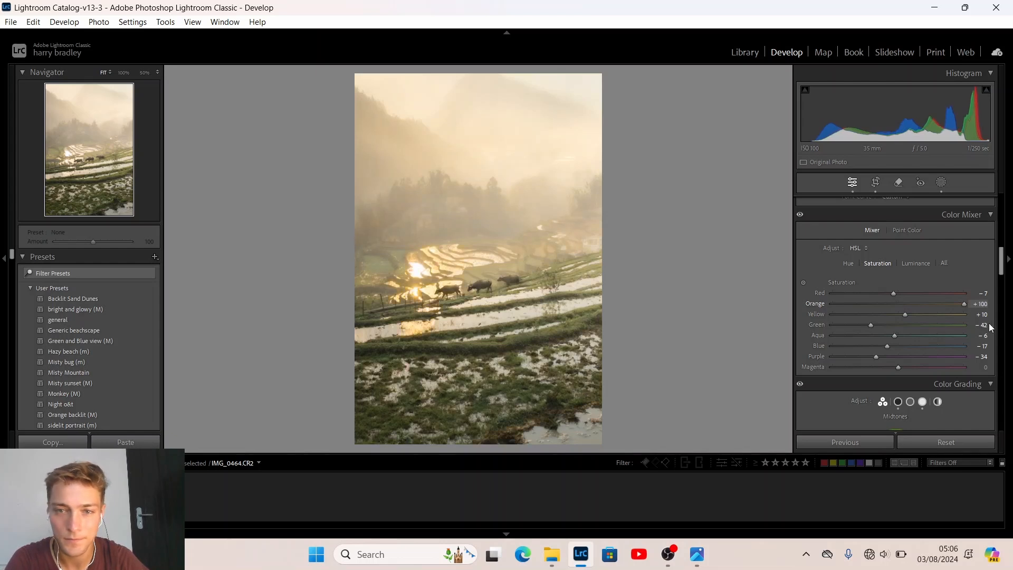
drag(964, 305, 895, 302)
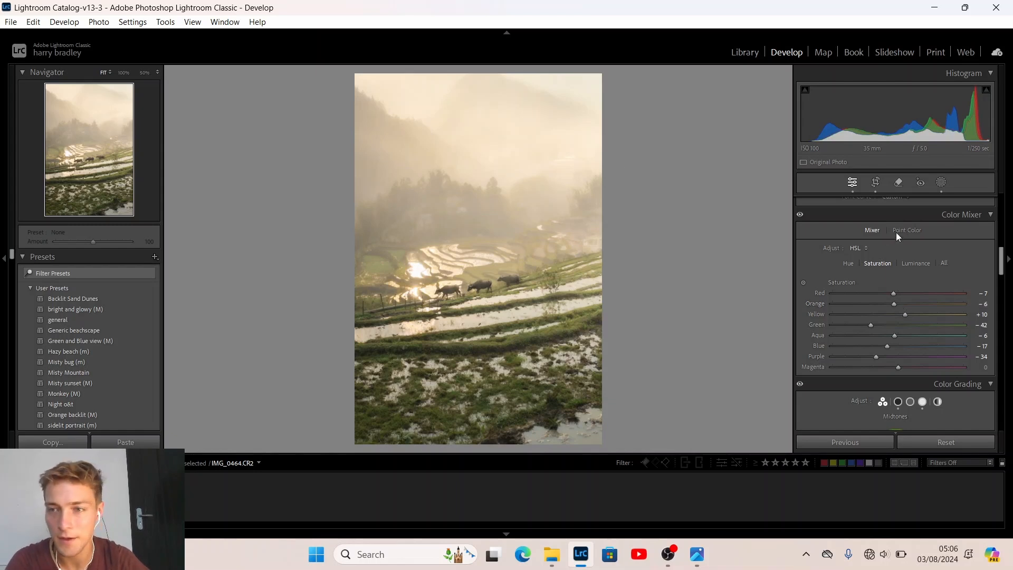
Step: Set the orange luminance to +26 in the colour mixer
click(915, 262)
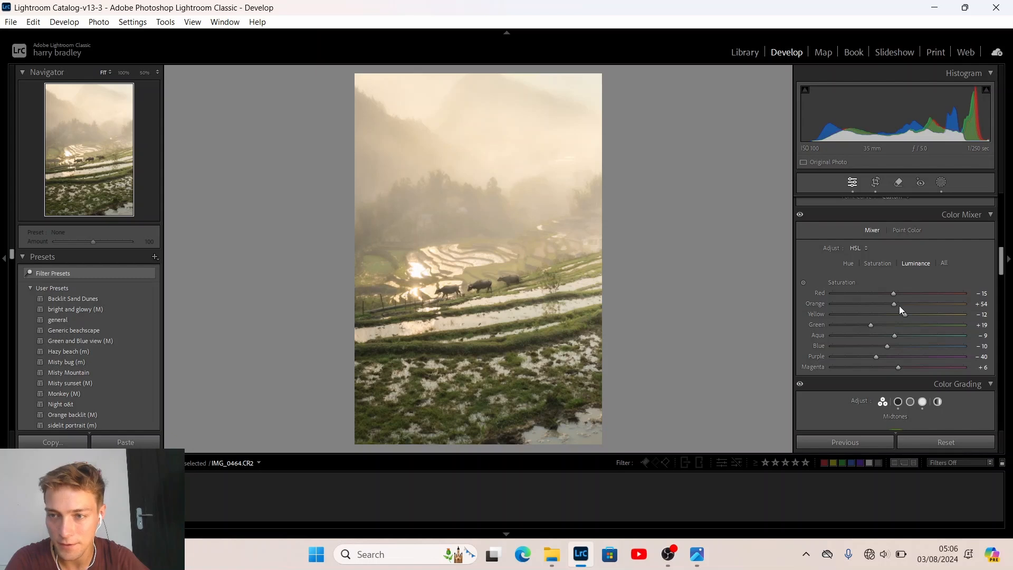
mouse_move(932, 304)
mouse_down()
mouse_move(893, 304)
mouse_move(939, 299)
mouse_up()
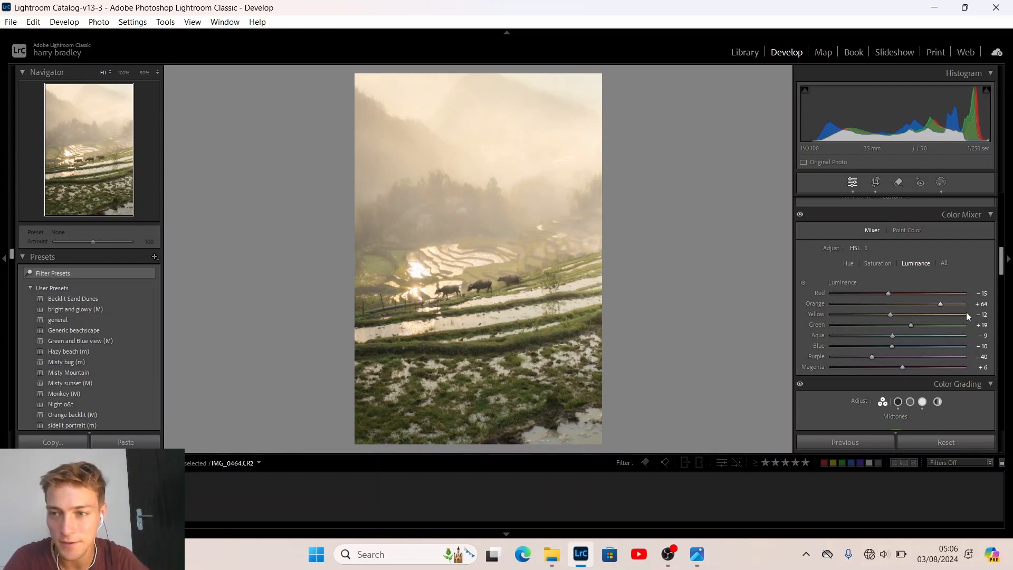
drag(942, 306, 918, 303)
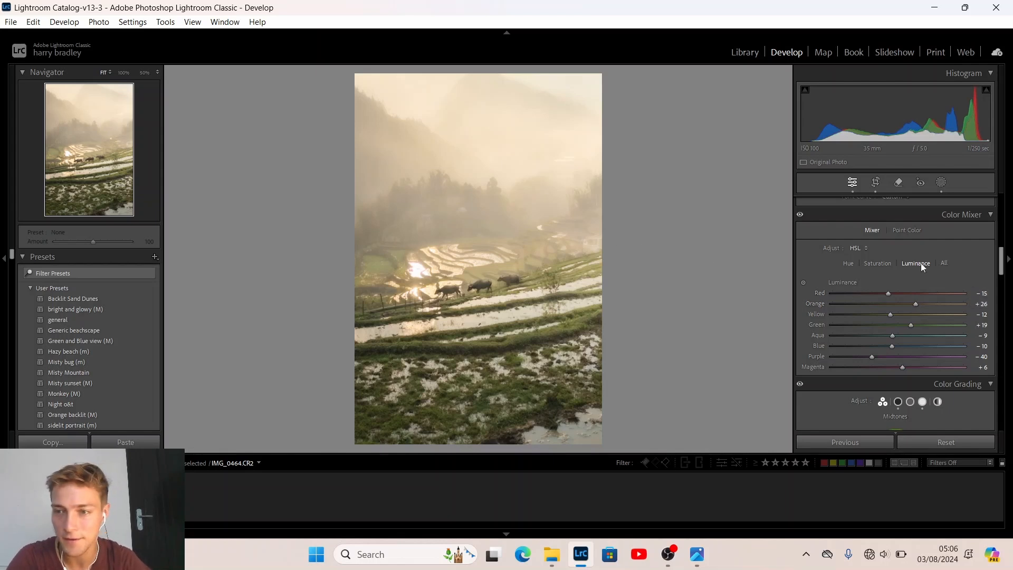
Step: Set the green luminance to +26 and the yellow luminance to -5
drag(910, 324, 914, 324)
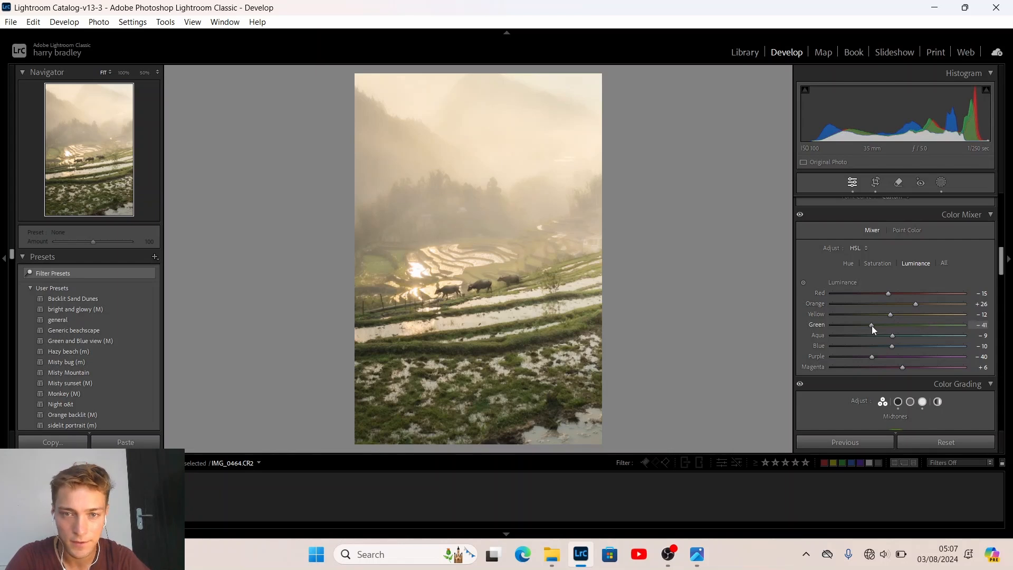
drag(871, 325, 916, 325)
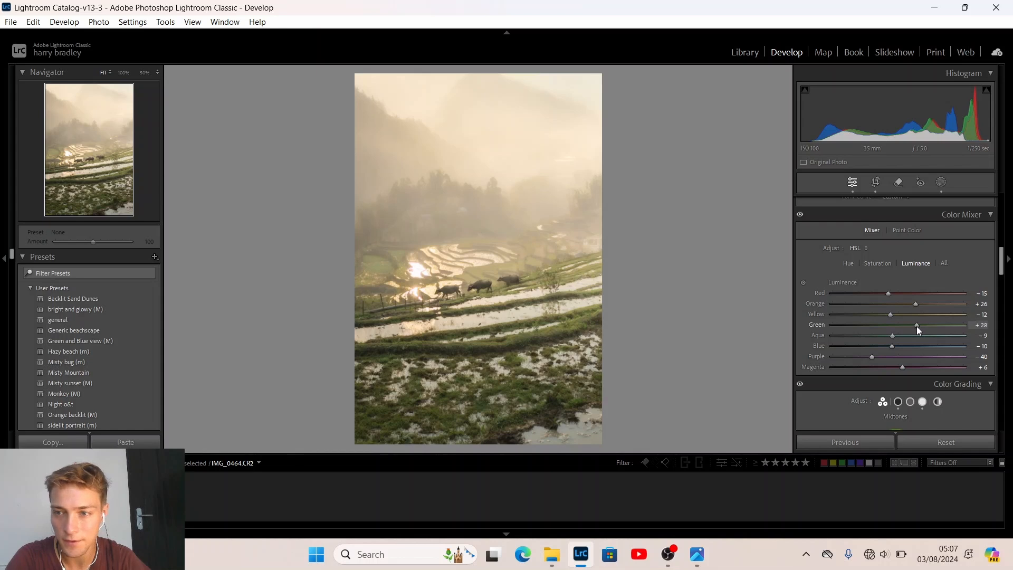
drag(916, 326, 896, 316)
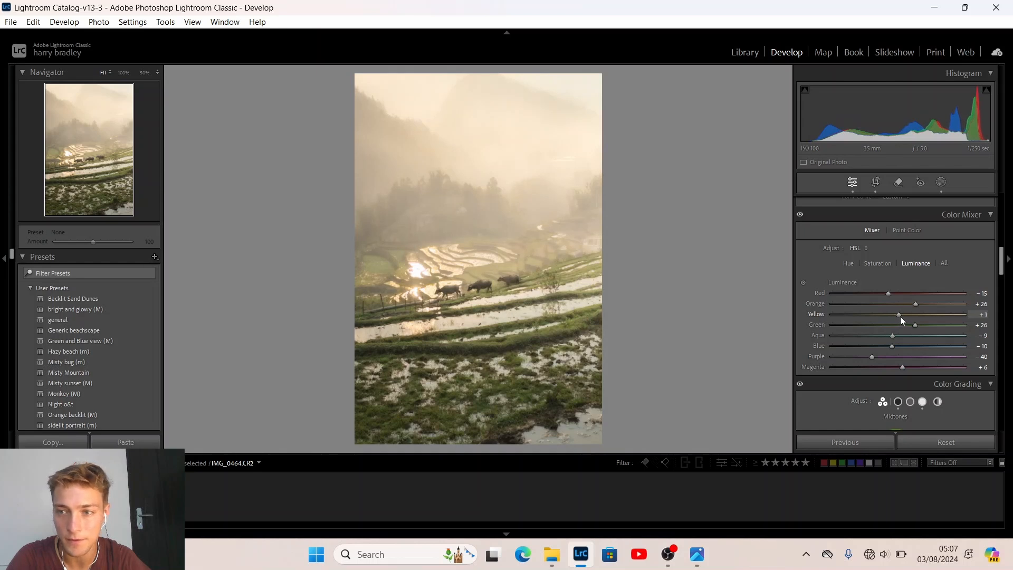
drag(898, 315, 896, 317)
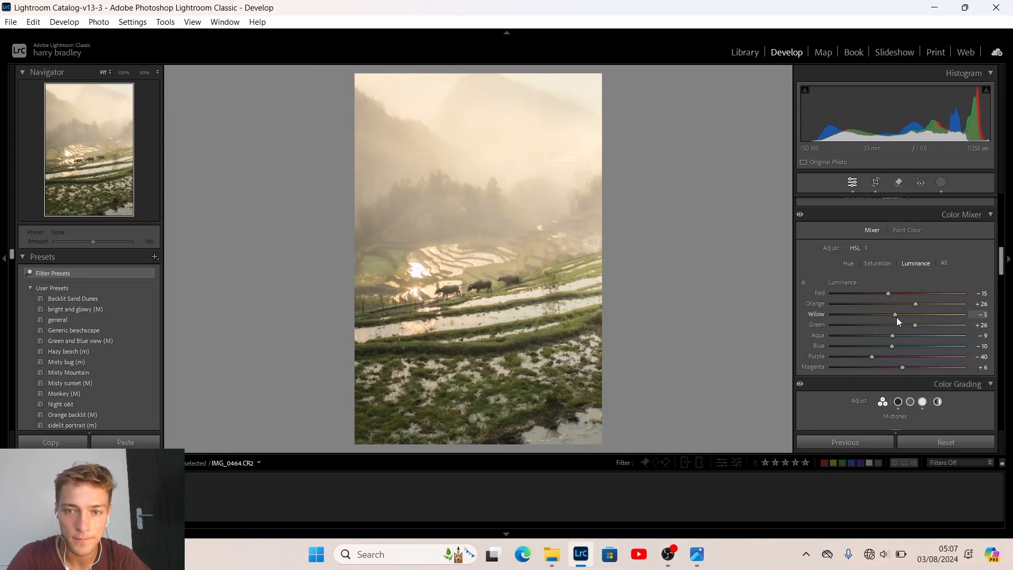
Step: On the point tone curve, place the shadow point at 36/36 and lower the white endpoint's output to 233
scroll(819, 259, up, 4)
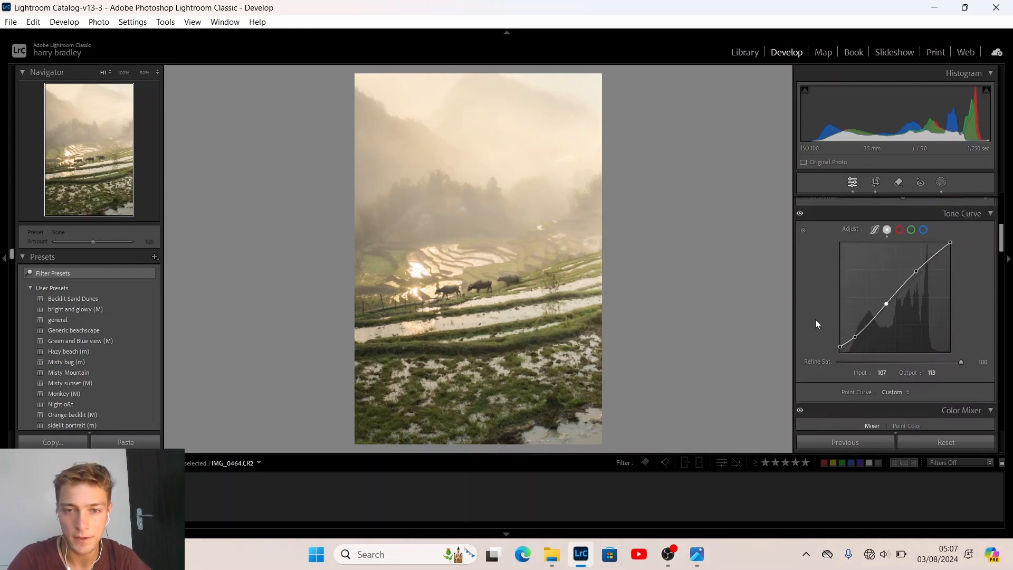
drag(855, 338, 855, 337)
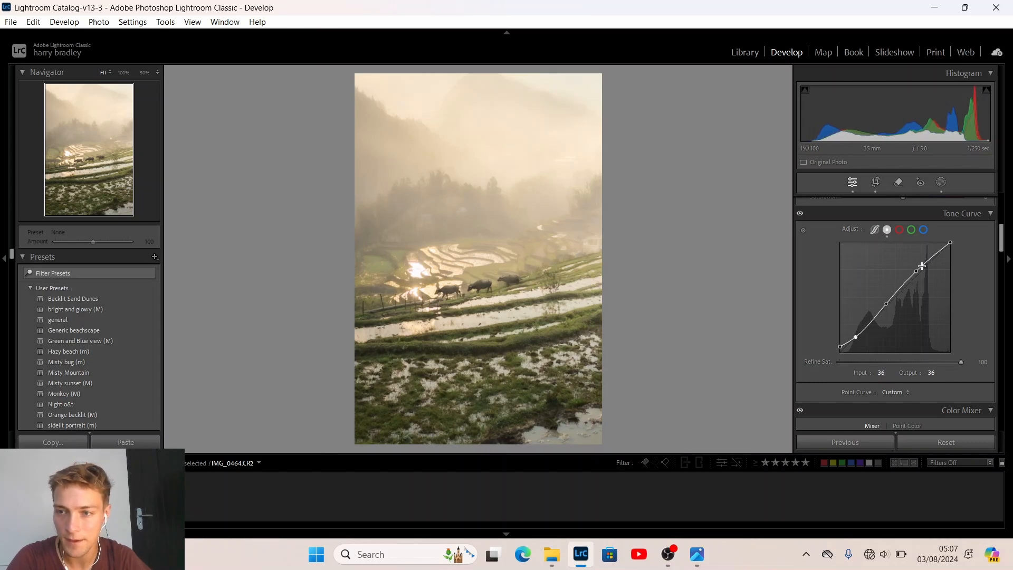
click(952, 244)
mouse_move(954, 247)
mouse_down()
mouse_move(957, 262)
mouse_move(956, 251)
mouse_up()
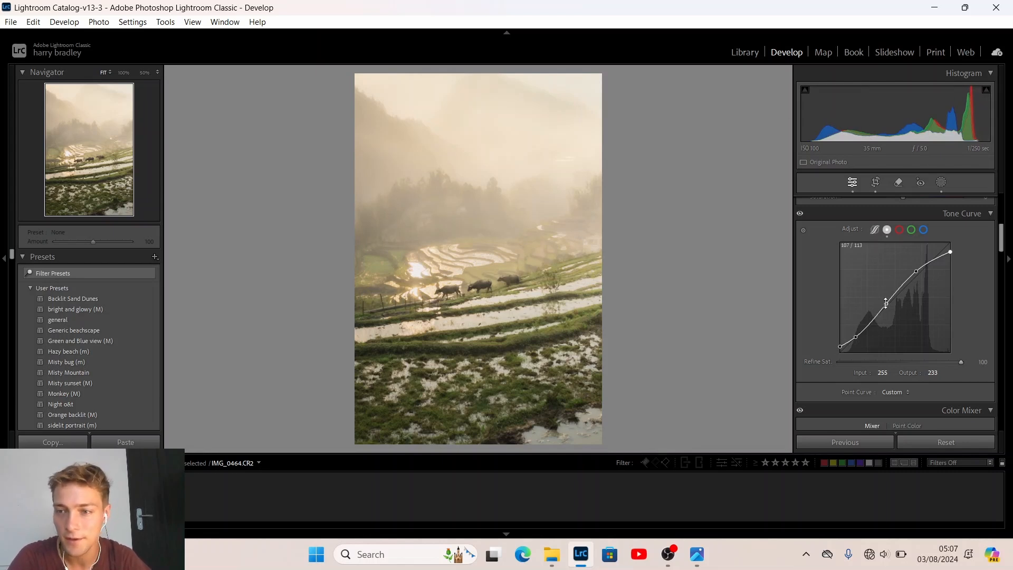
Step: Fine-tune the tone curve's shadow point, raise its midtone point to 109/121 and set the upper point to 177/187
drag(886, 303, 885, 302)
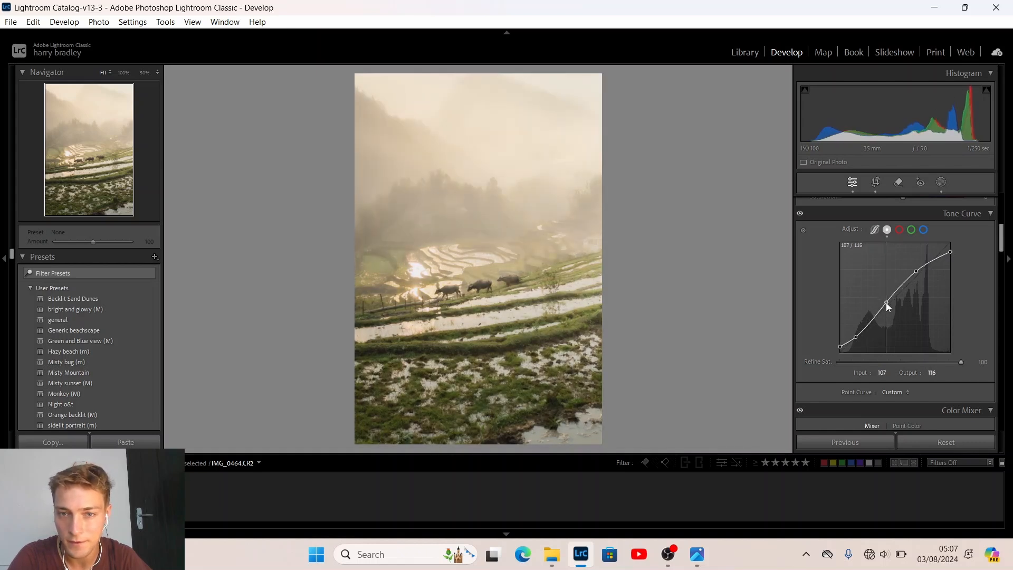
drag(885, 301, 885, 305)
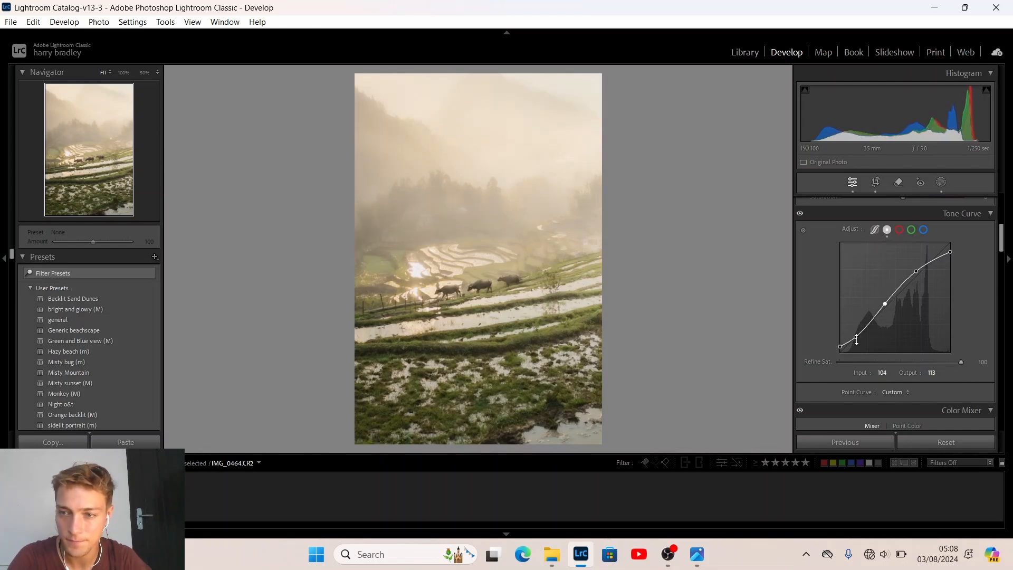
drag(854, 337, 854, 339)
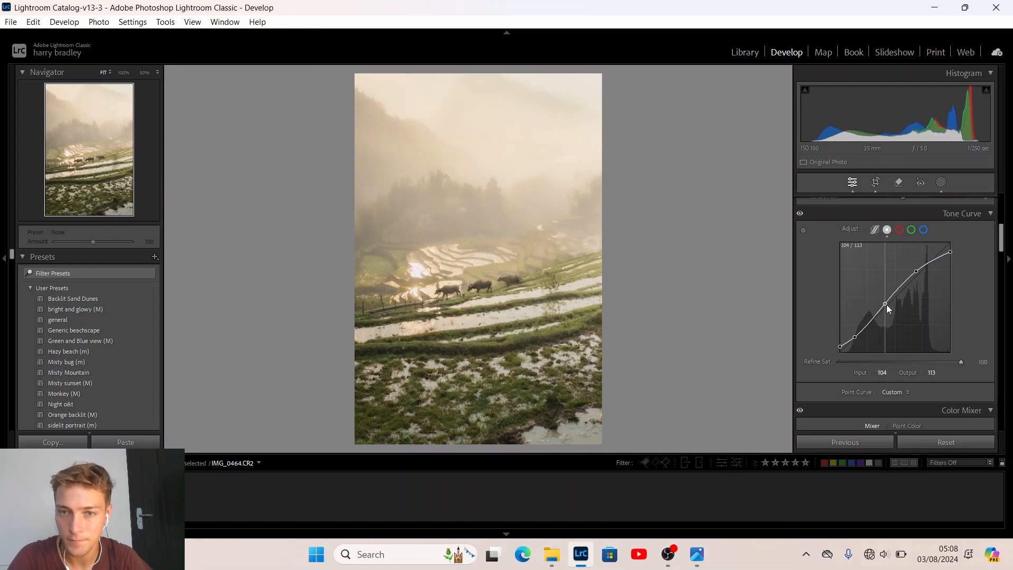
drag(889, 302, 887, 300)
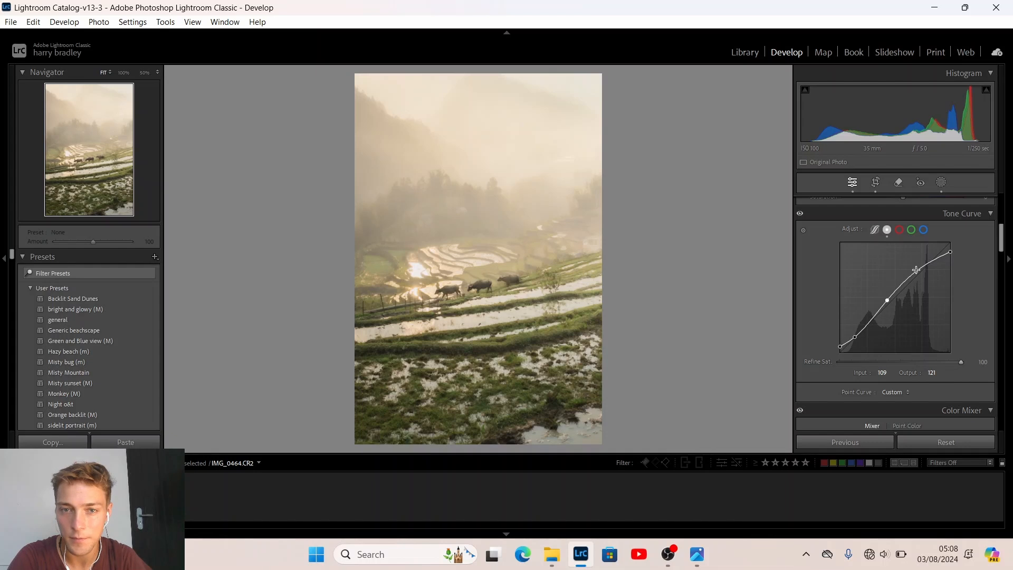
drag(919, 272, 916, 271)
Step: Compare the edited photo with its unedited original several times, finishing on the edited version
key(backslash)
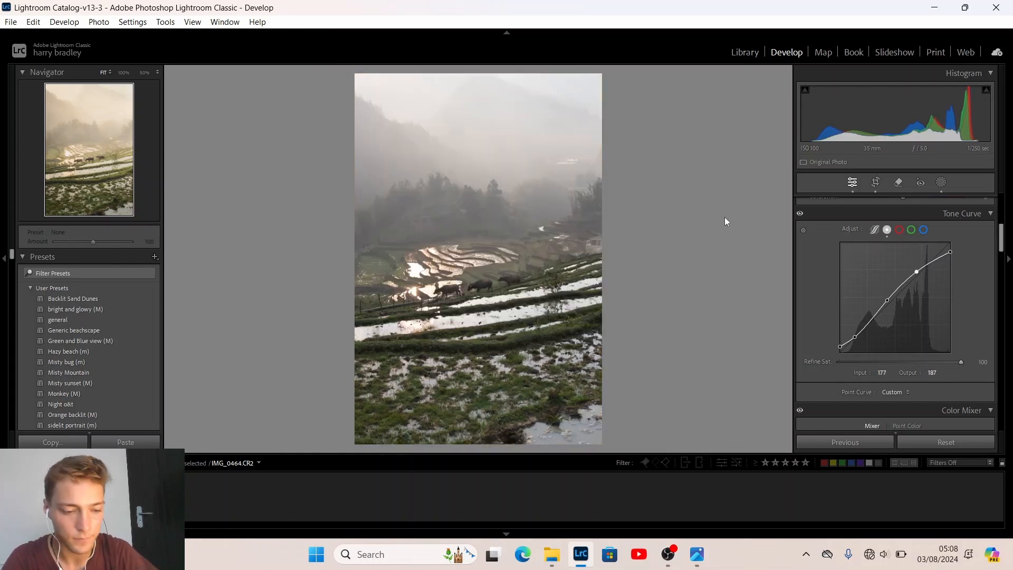
key(backslash)
key(backslash)
key(backslash)
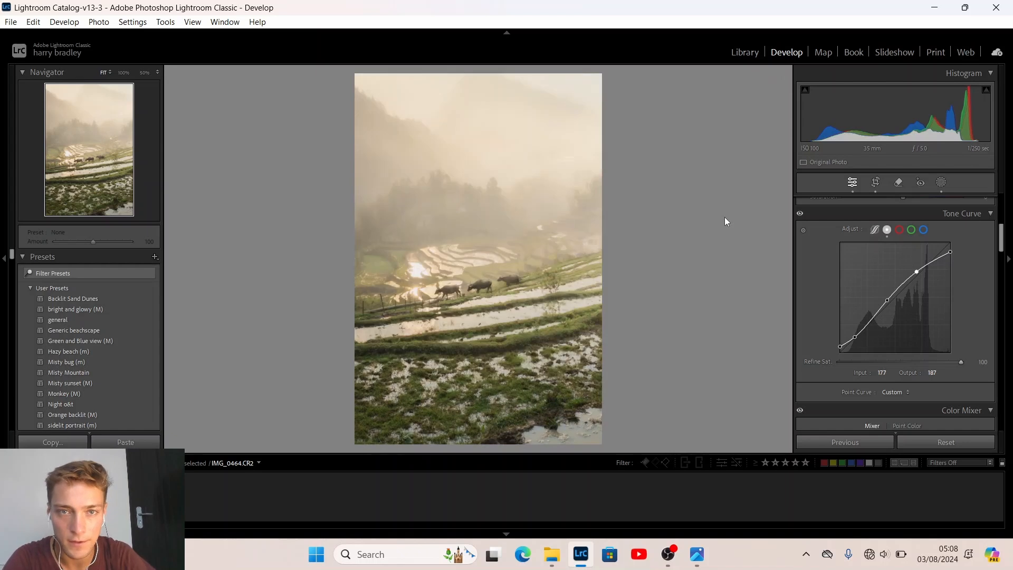
key(backslash)
key(backslash)
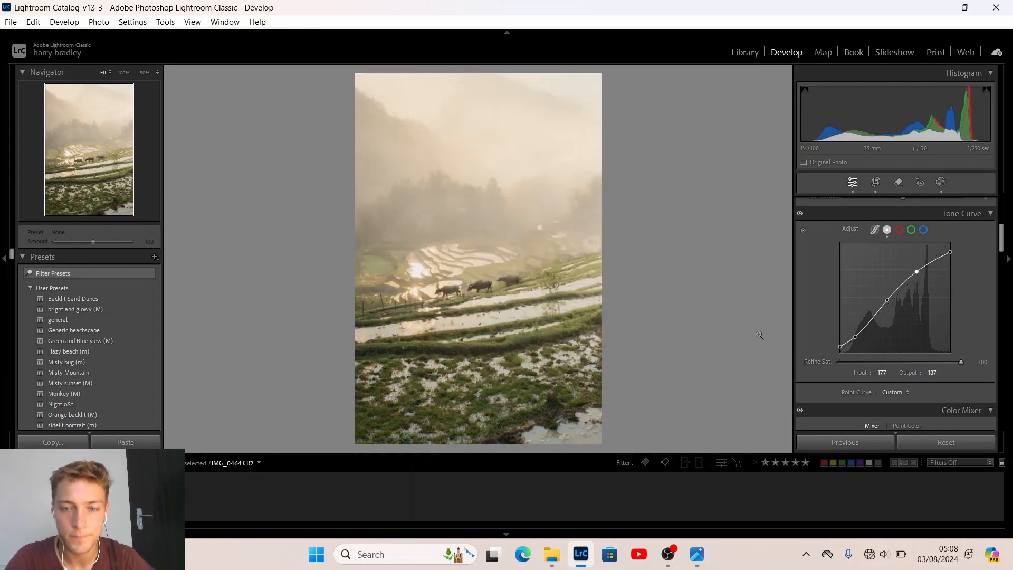
Step: Switch to the parametric tone curve and set its Lights region to +3
click(875, 229)
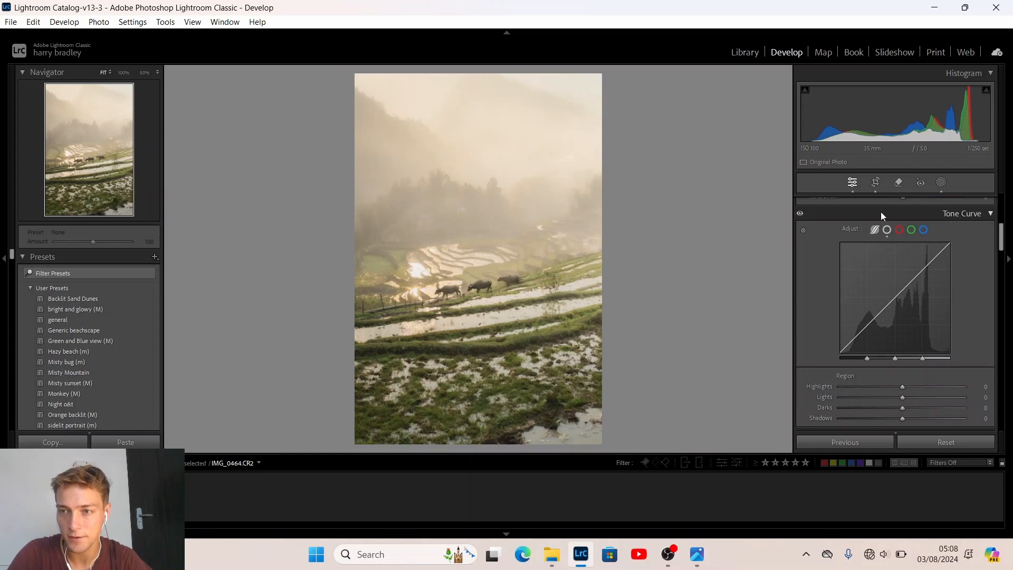
scroll(818, 348, down, 2)
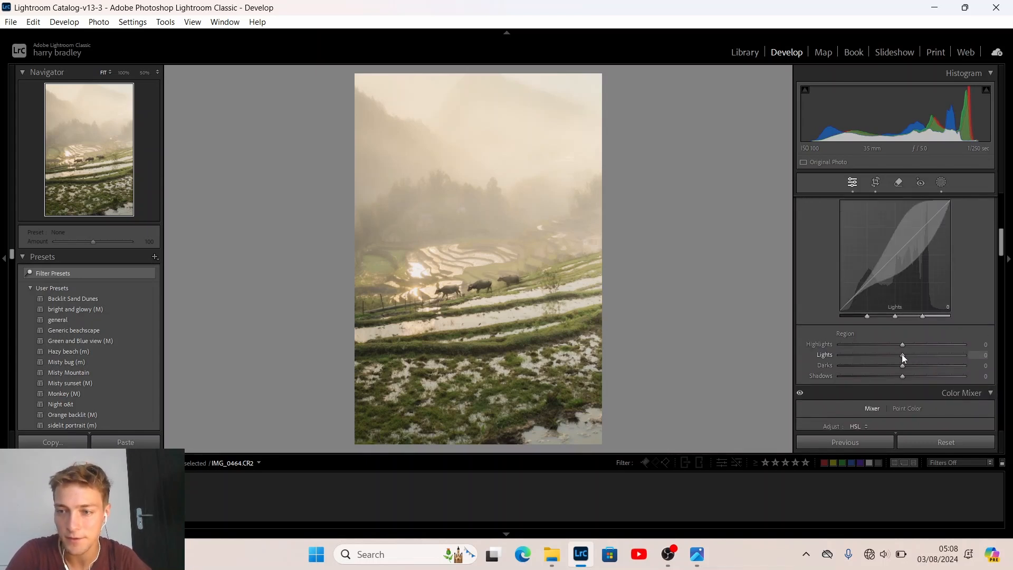
mouse_move(902, 357)
mouse_down()
mouse_move(891, 359)
mouse_move(909, 355)
mouse_up()
mouse_move(909, 355)
mouse_down()
mouse_move(900, 355)
mouse_move(922, 353)
mouse_move(906, 358)
mouse_up()
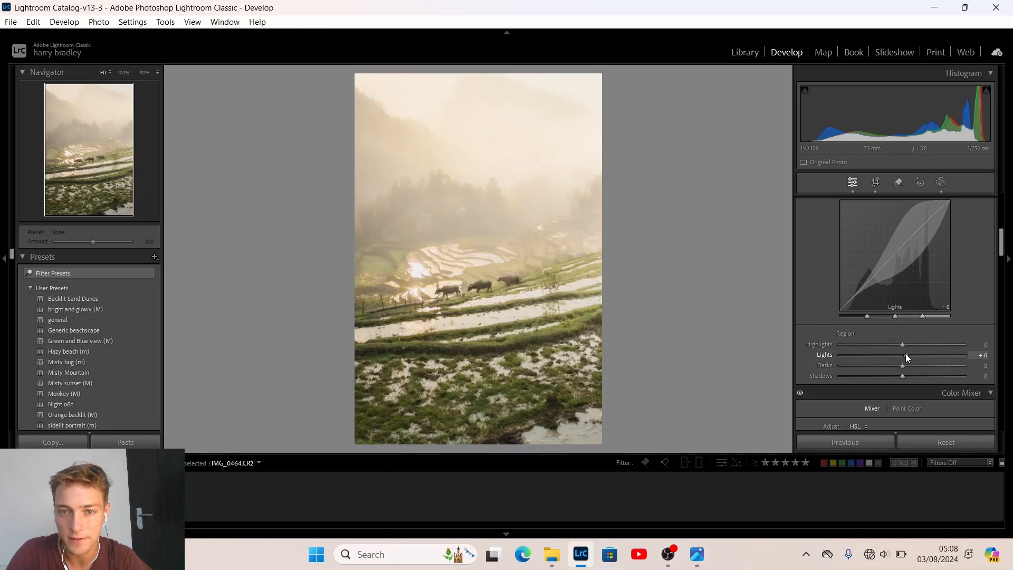
drag(905, 357, 903, 357)
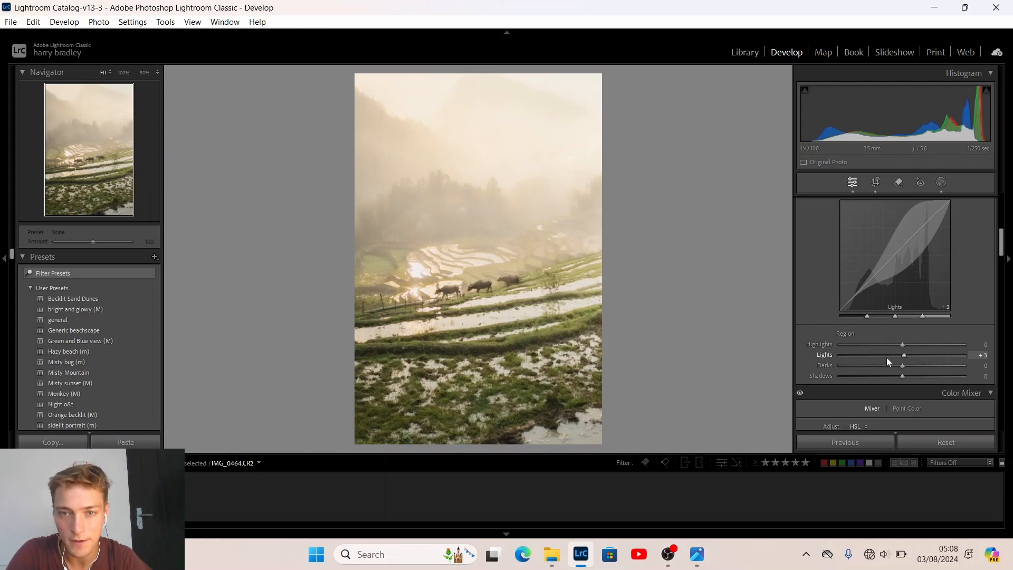
Step: Set the parametric curve's Darks to -4, Shadows to +21 and Highlights to -49
drag(902, 365, 900, 364)
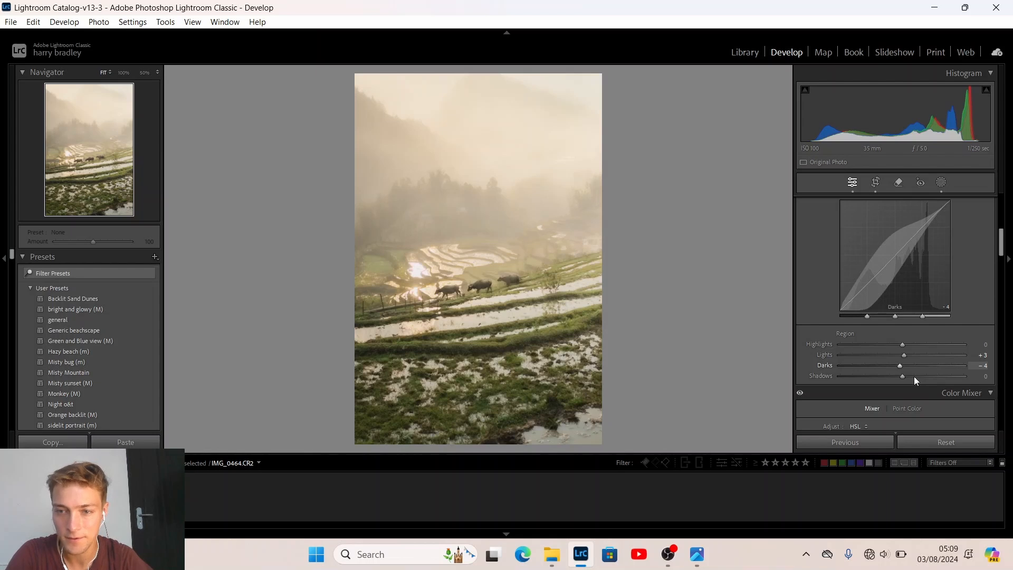
click(914, 375)
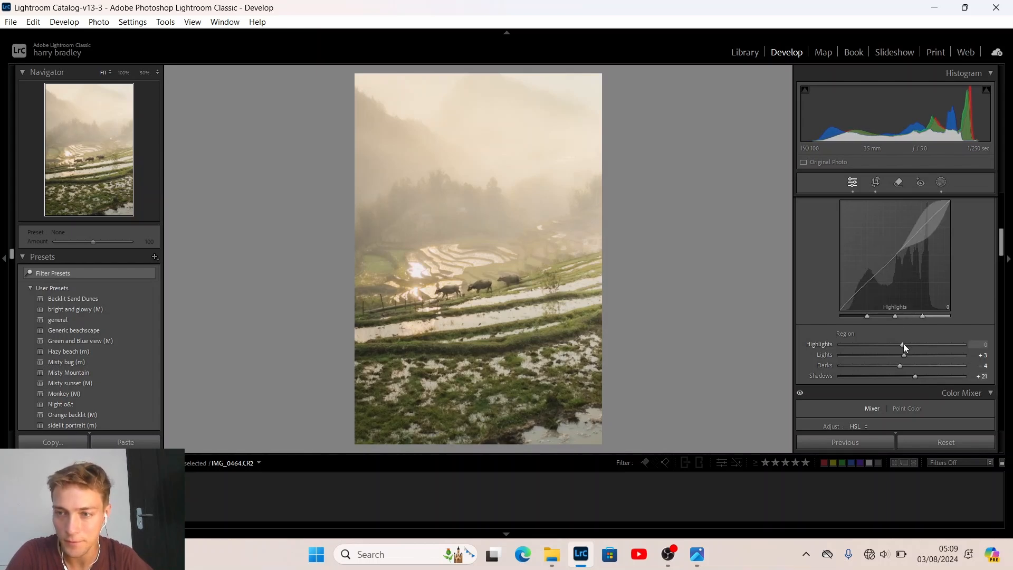
drag(900, 347, 875, 343)
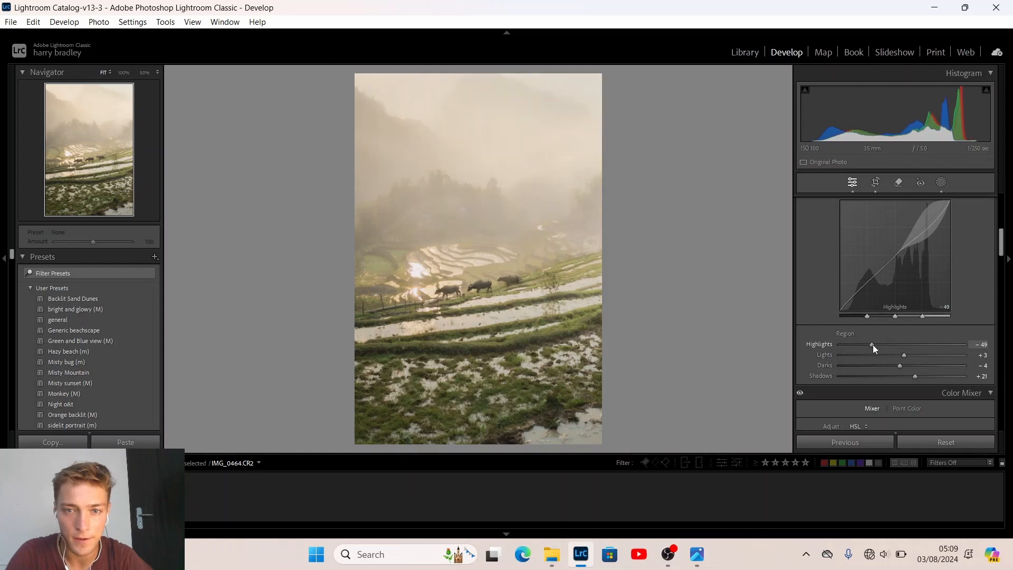
Step: Set the parametric curve's Highlights to -18 and the photo's overall Contrast to +31
drag(872, 344, 894, 345)
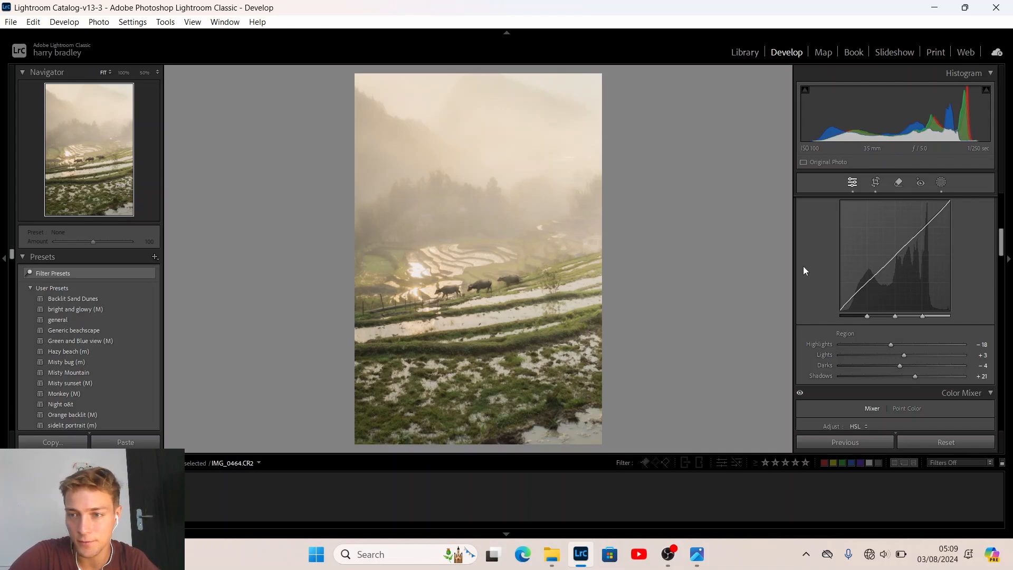
scroll(810, 267, up, 5)
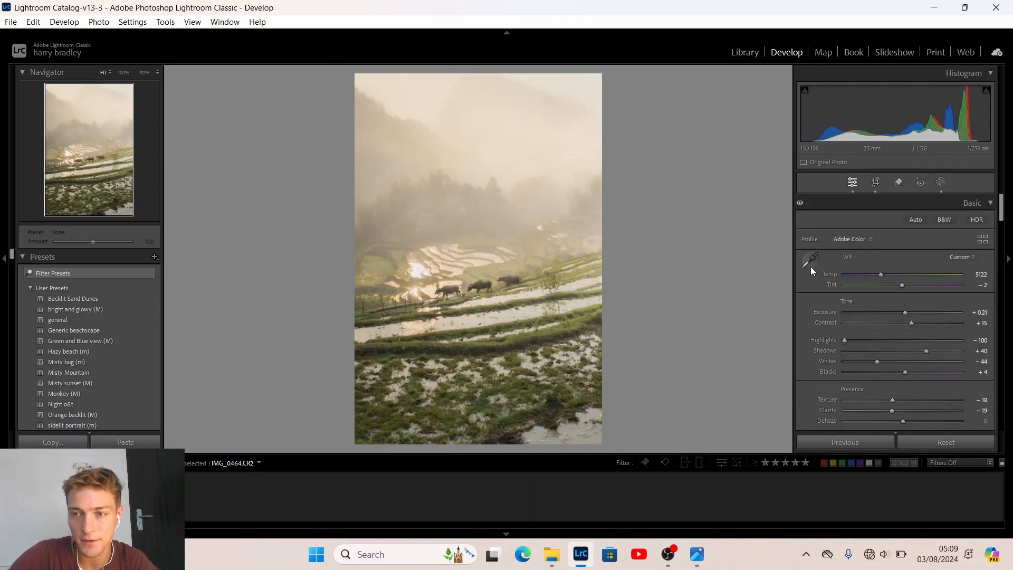
double_click(912, 324)
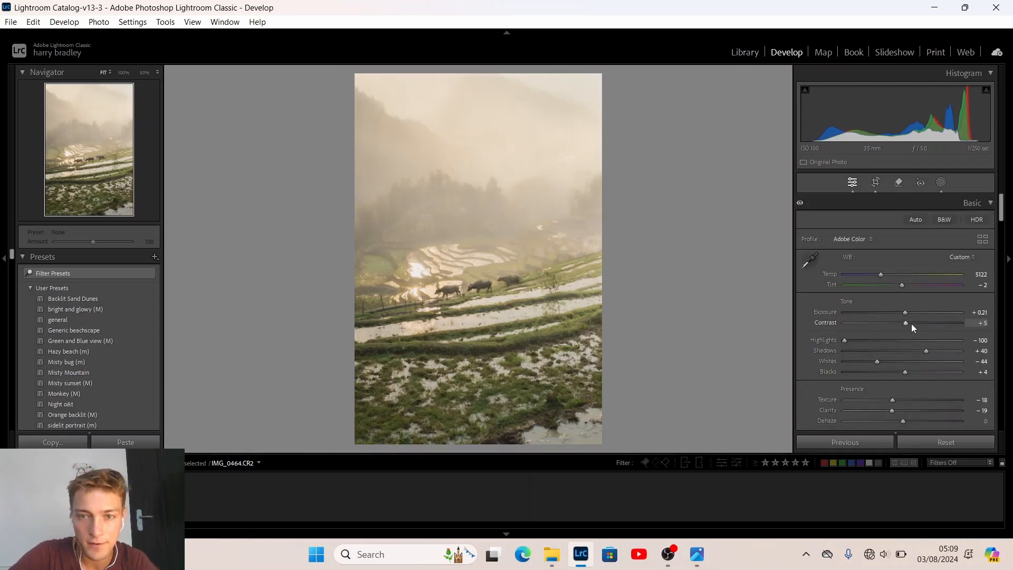
scroll(911, 324, up, 1)
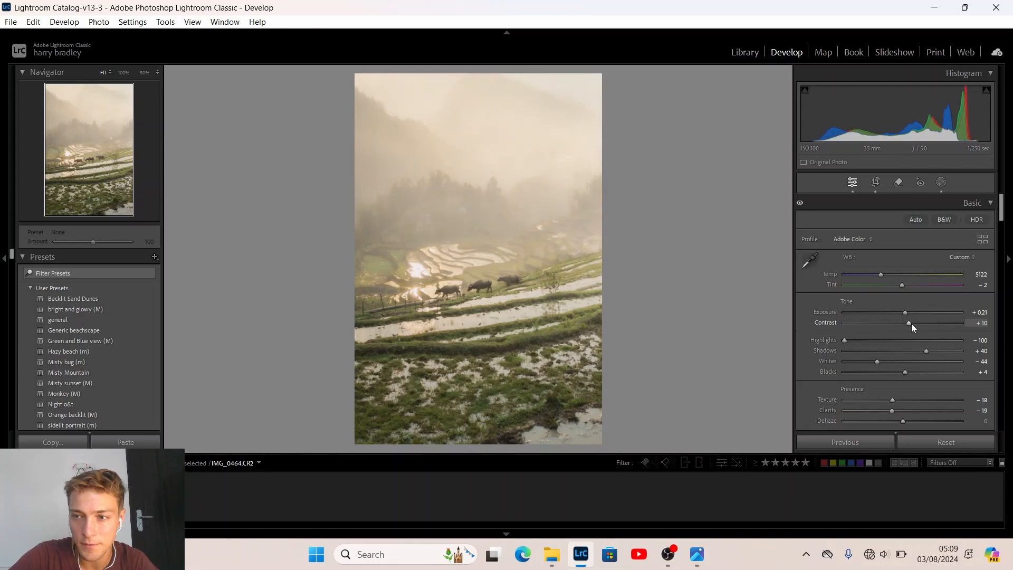
scroll(910, 324, up, 1)
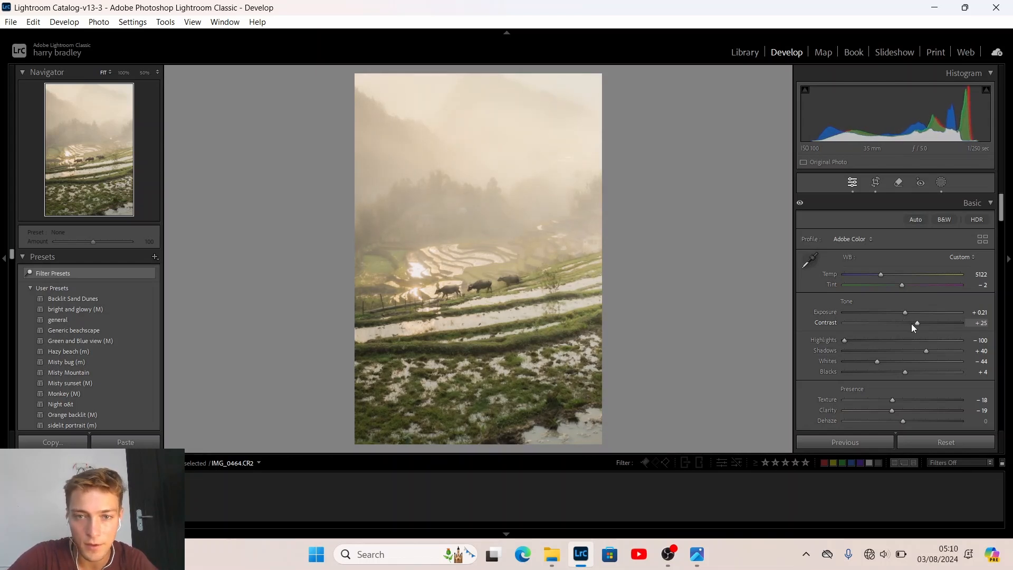
scroll(910, 324, up, 1)
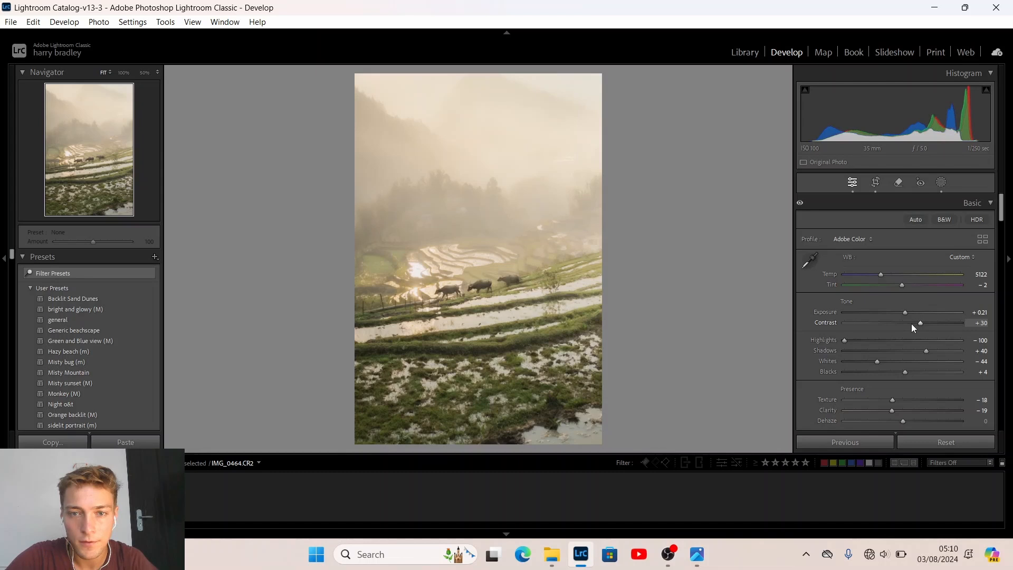
scroll(910, 324, up, 1)
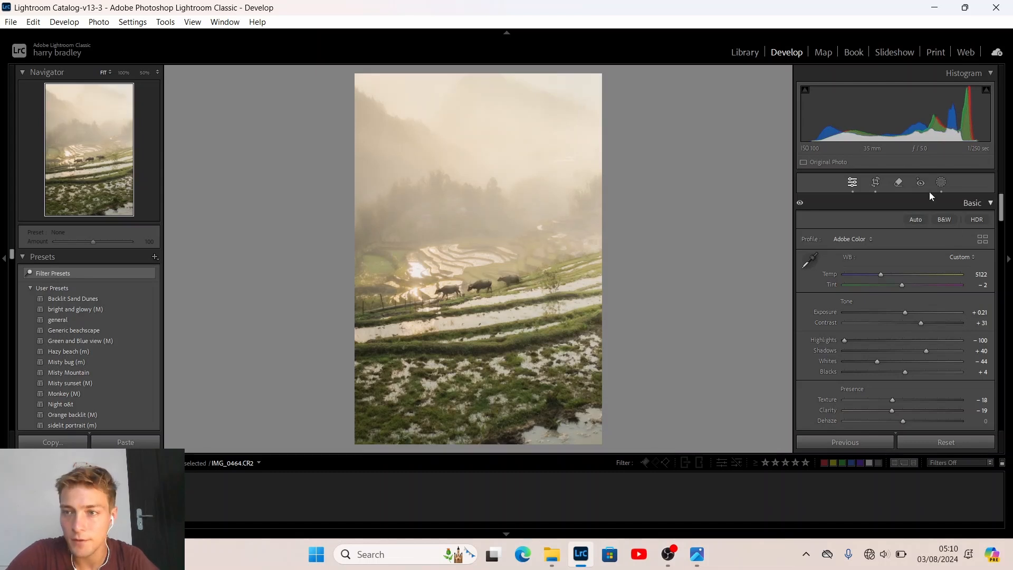
Step: Select the existing radial side-light mask (Mask 3) and set its Temp to 7
click(940, 182)
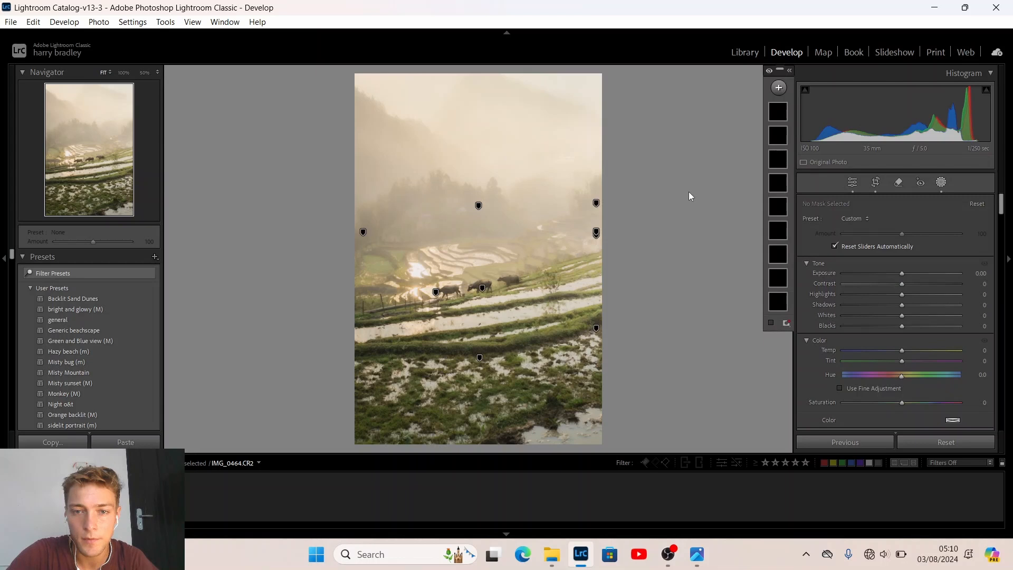
click(595, 201)
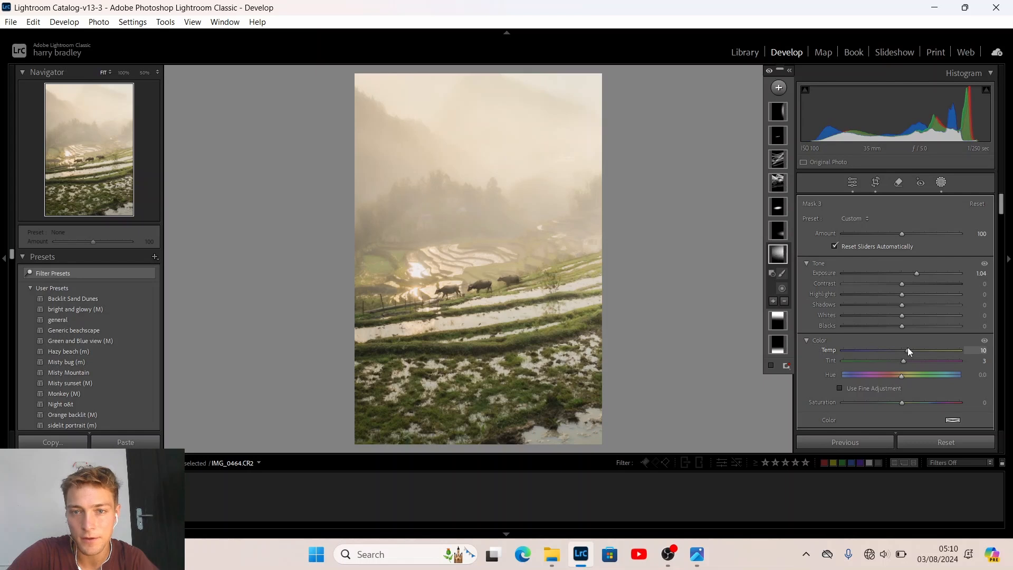
scroll(908, 347, up, 1)
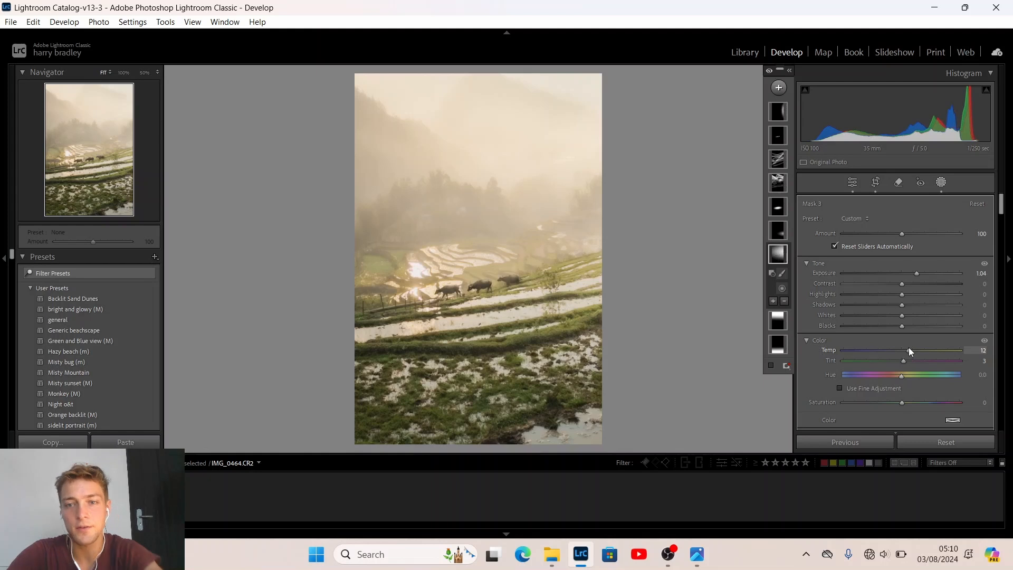
scroll(909, 347, down, 1)
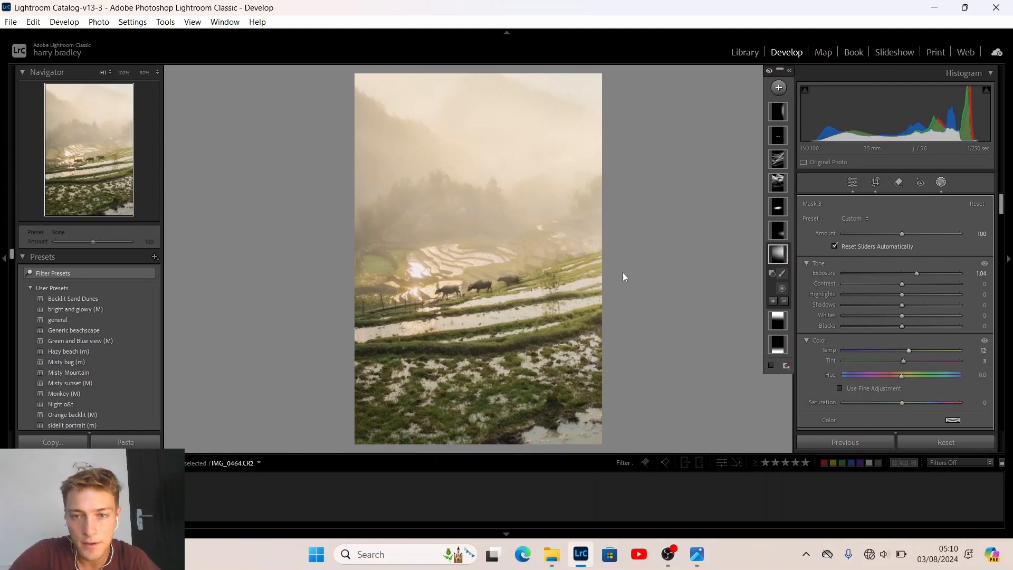
click(907, 349)
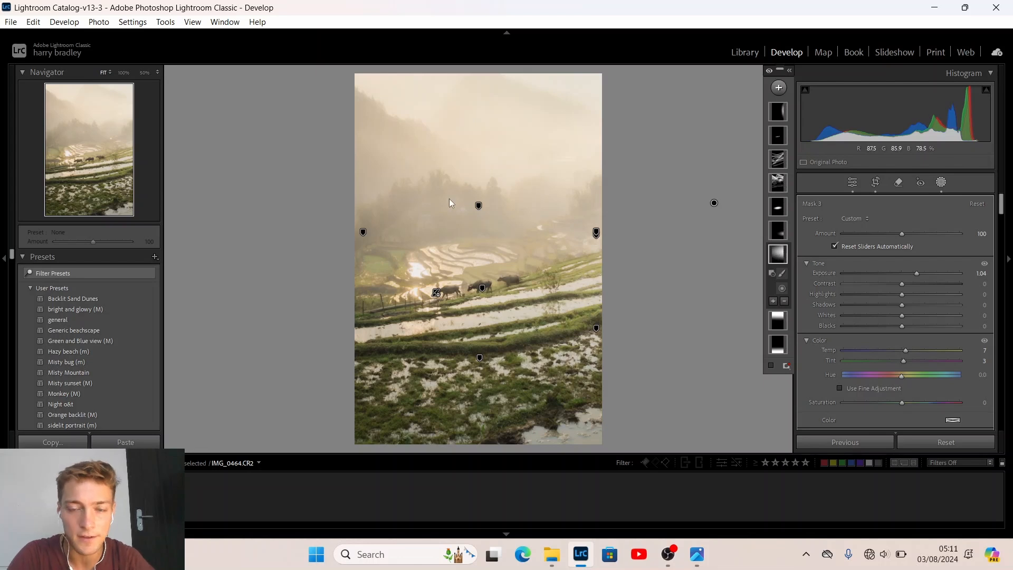
Step: Set the photo's global Whites to -95 and Shadows to +51
mouse_move(699, 553)
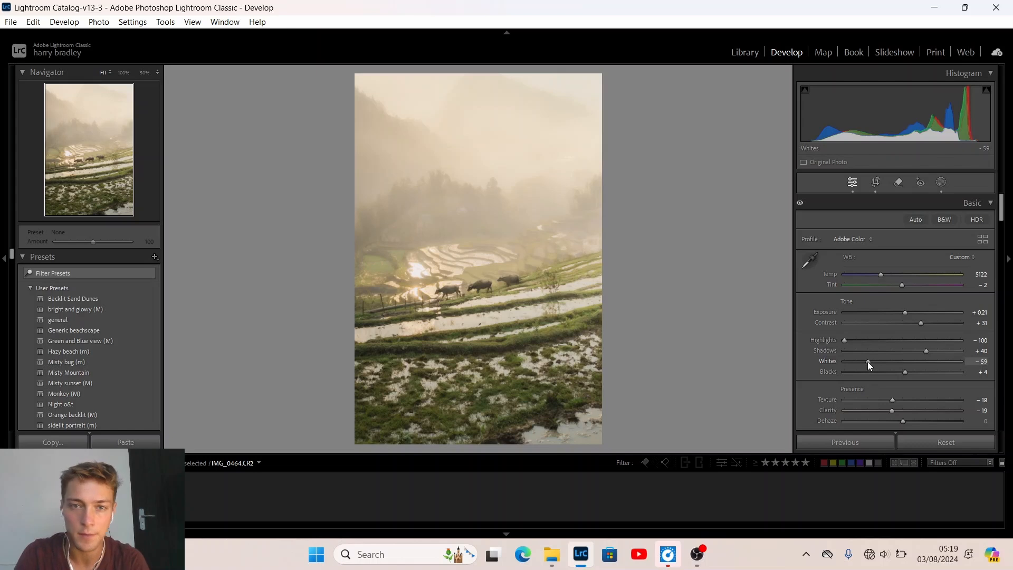
drag(867, 362, 830, 364)
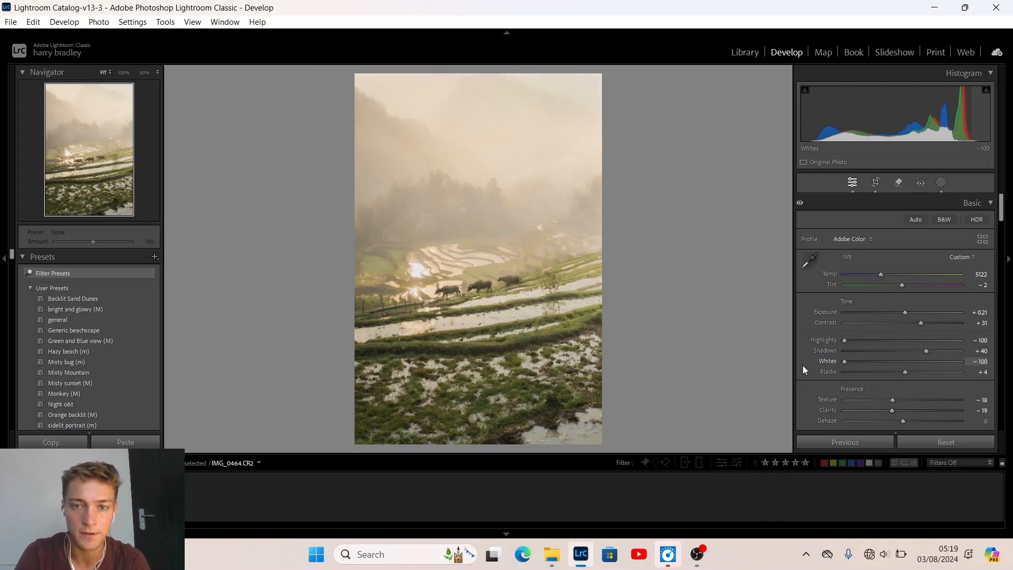
drag(845, 361, 848, 362)
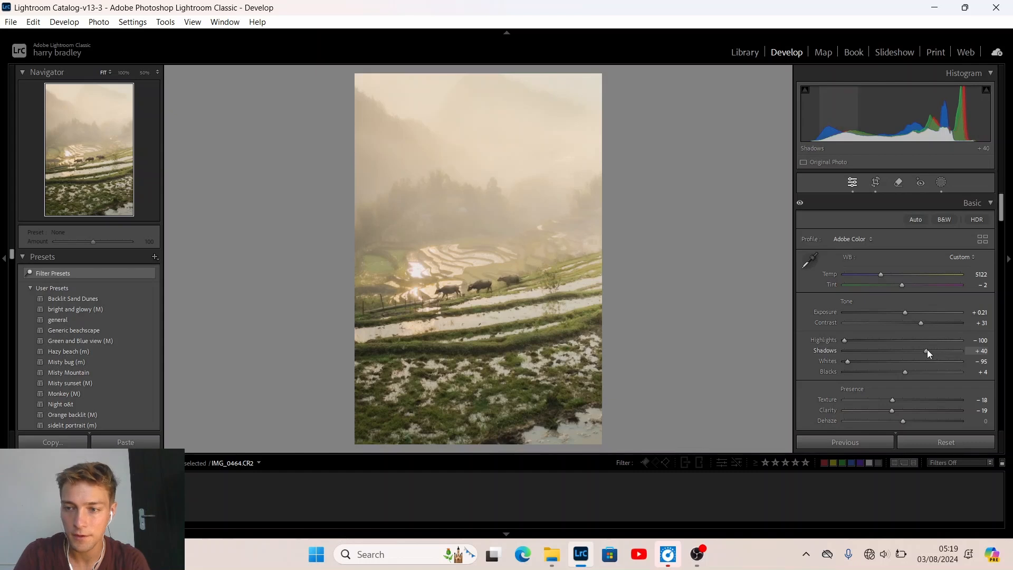
drag(927, 349, 932, 352)
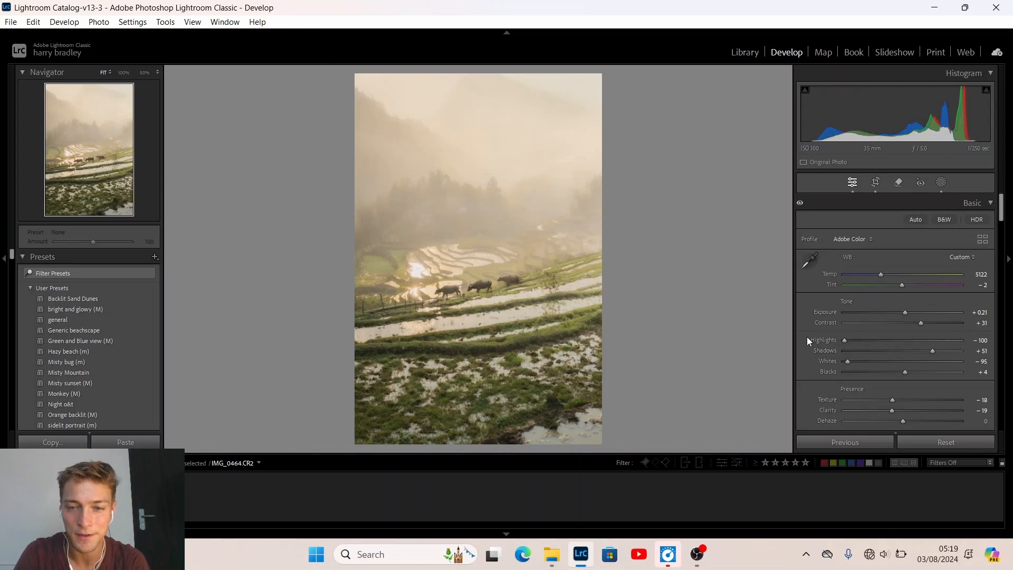
Step: Fine-tune the warm yellow-orange tint of the Highlights wheel in Color Grading
scroll(807, 341, down, 5)
scroll(807, 341, down, 15)
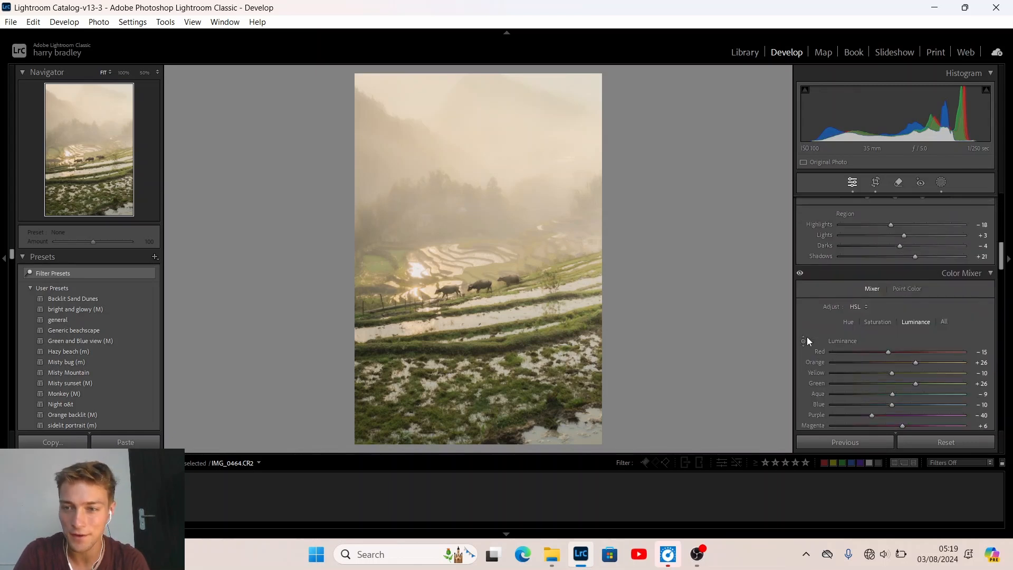
scroll(807, 338, up, 8)
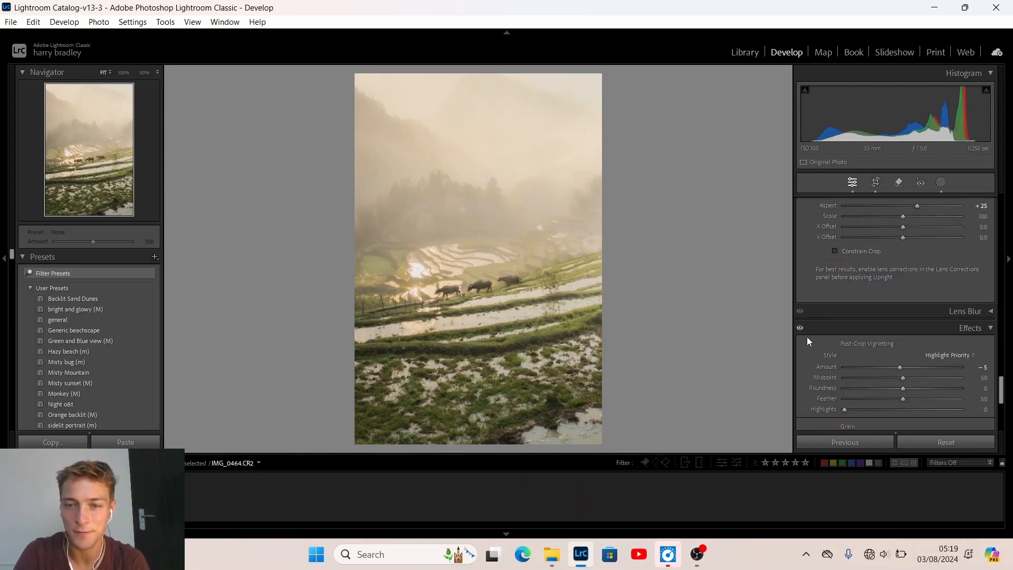
scroll(806, 337, up, 4)
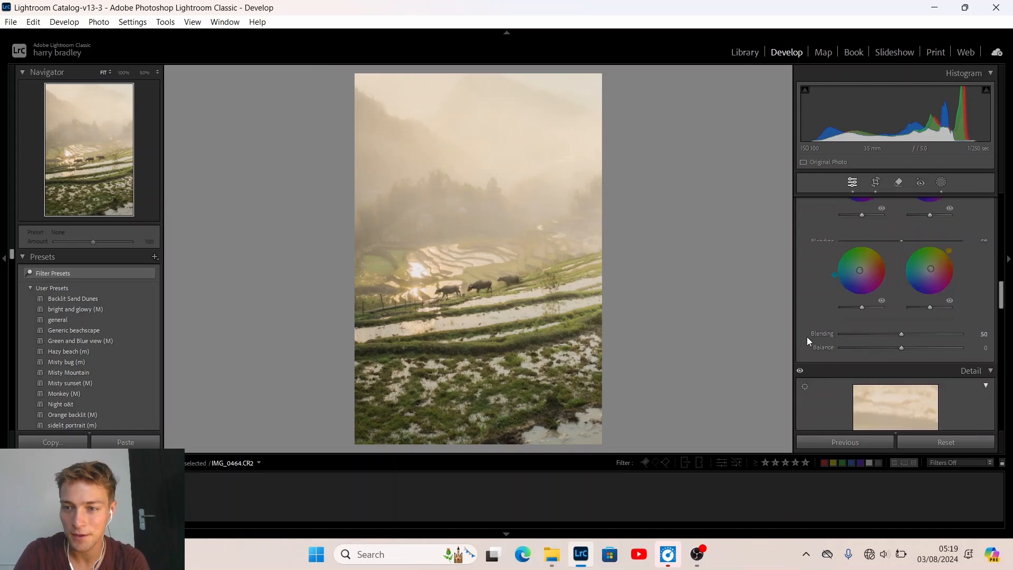
drag(929, 376, 932, 374)
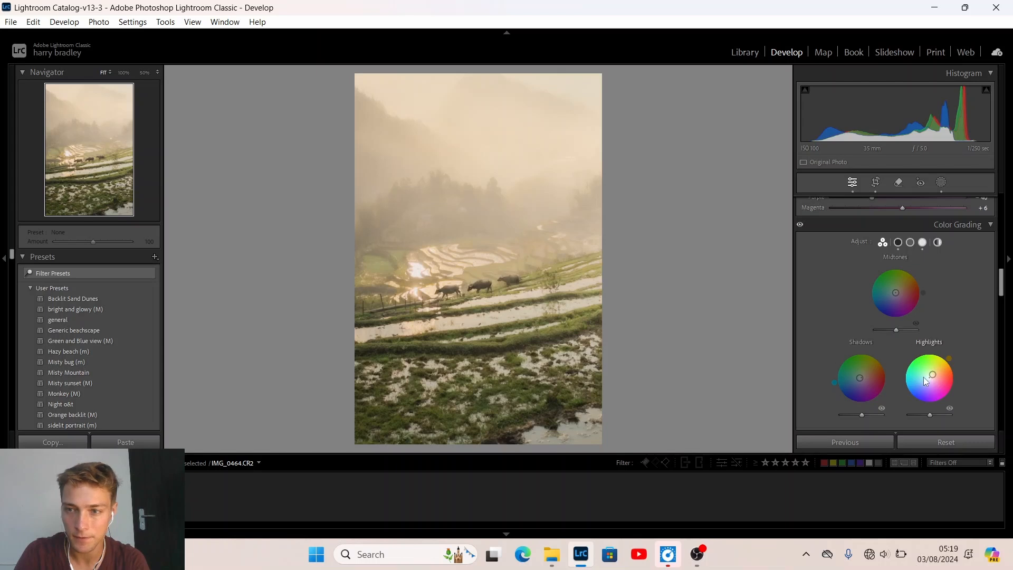
drag(932, 375, 931, 376)
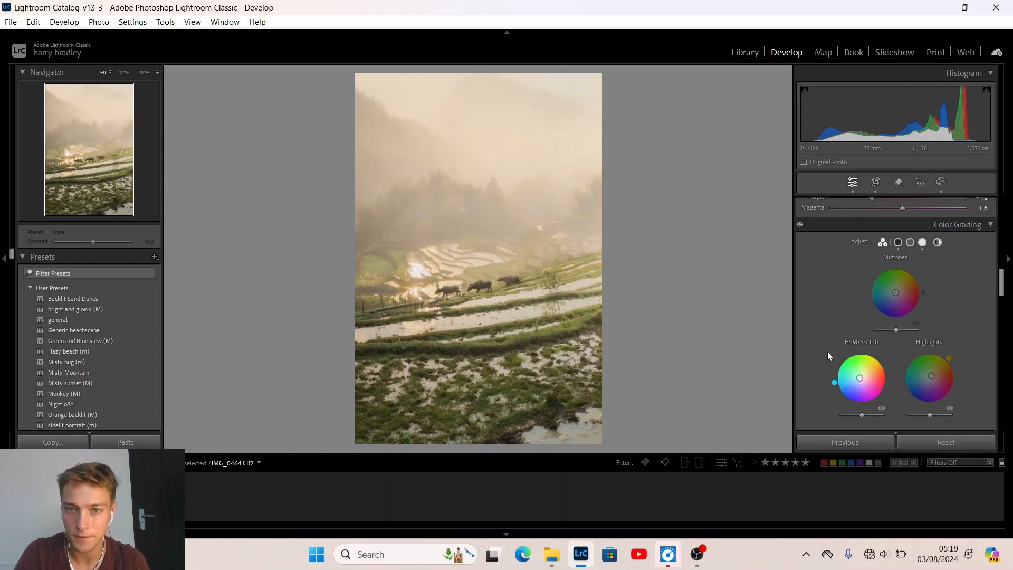
Step: Set the Calibration Shadows Tint to +7
scroll(825, 348, down, 10)
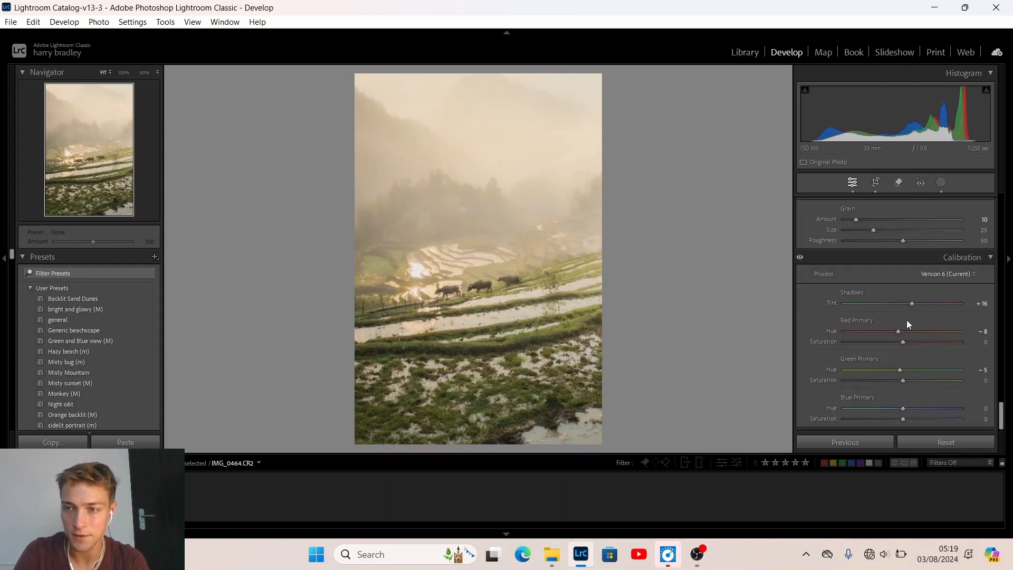
drag(911, 302, 877, 303)
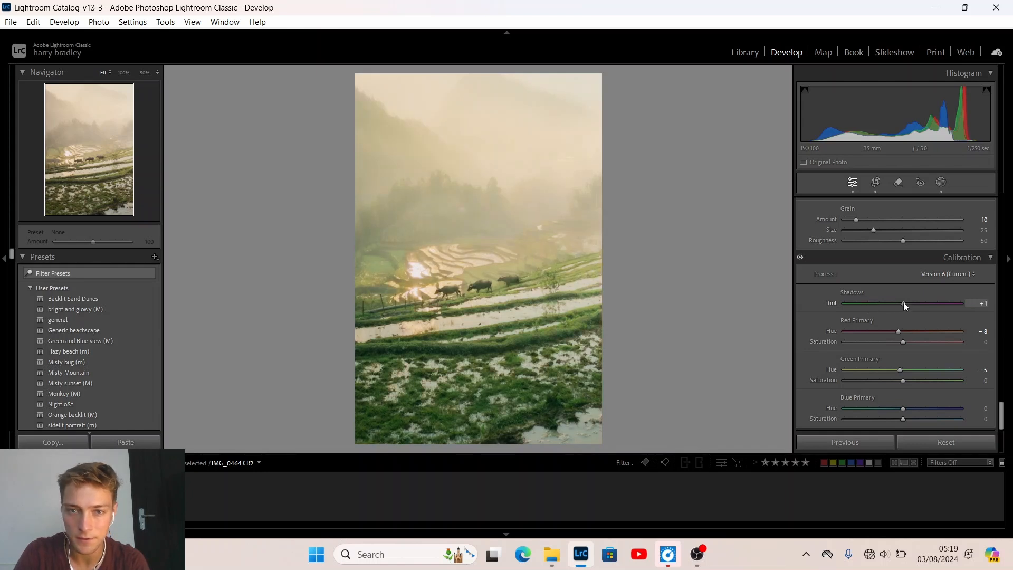
mouse_move(902, 303)
mouse_down()
mouse_move(890, 303)
mouse_move(907, 304)
mouse_up()
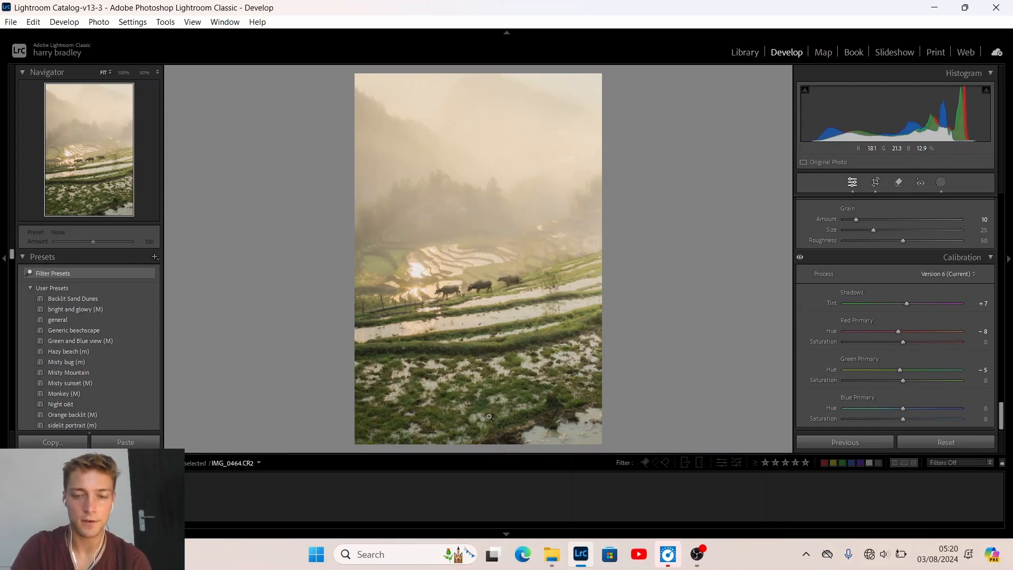
Step: Add a sideways linear gradient mask spanning the photo's width and set its Exposure to 0.19
key(shift+w)
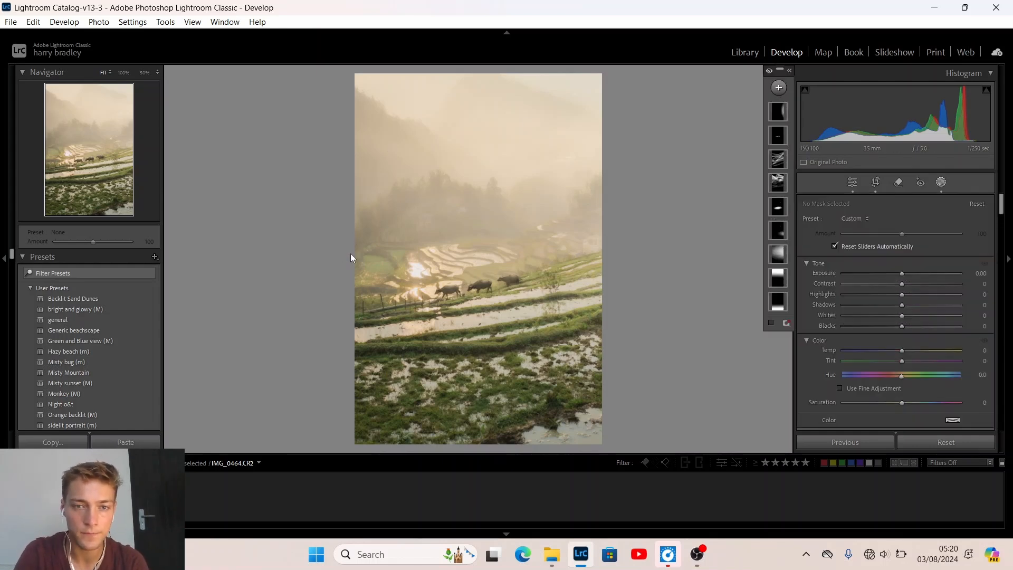
key(m)
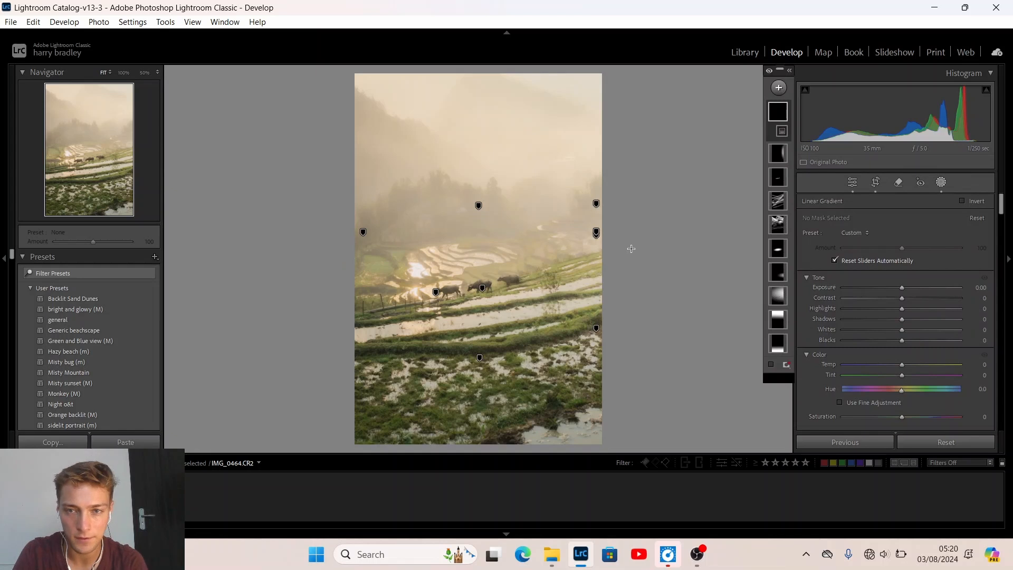
drag(631, 249, 643, 248)
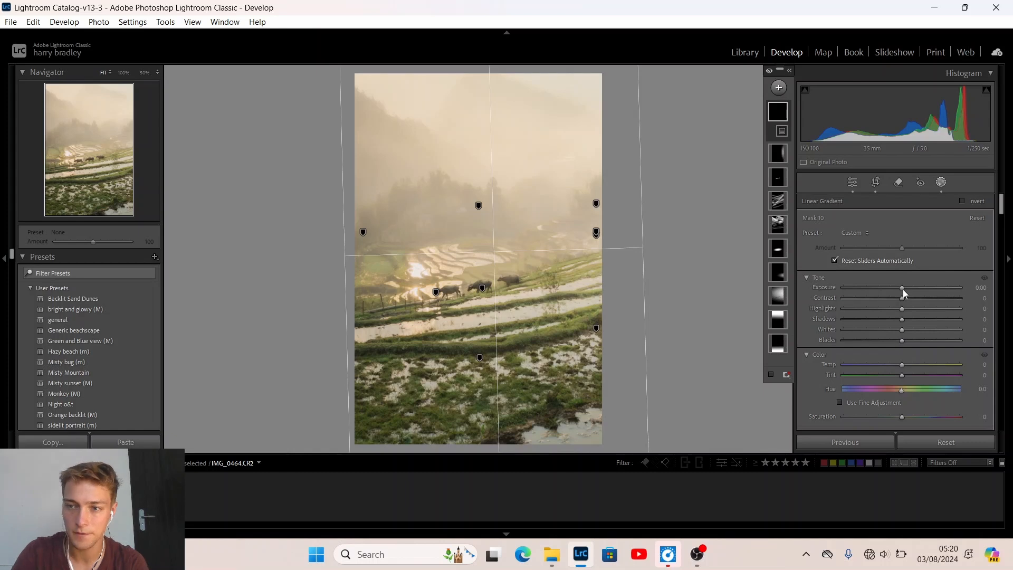
drag(901, 289, 902, 300)
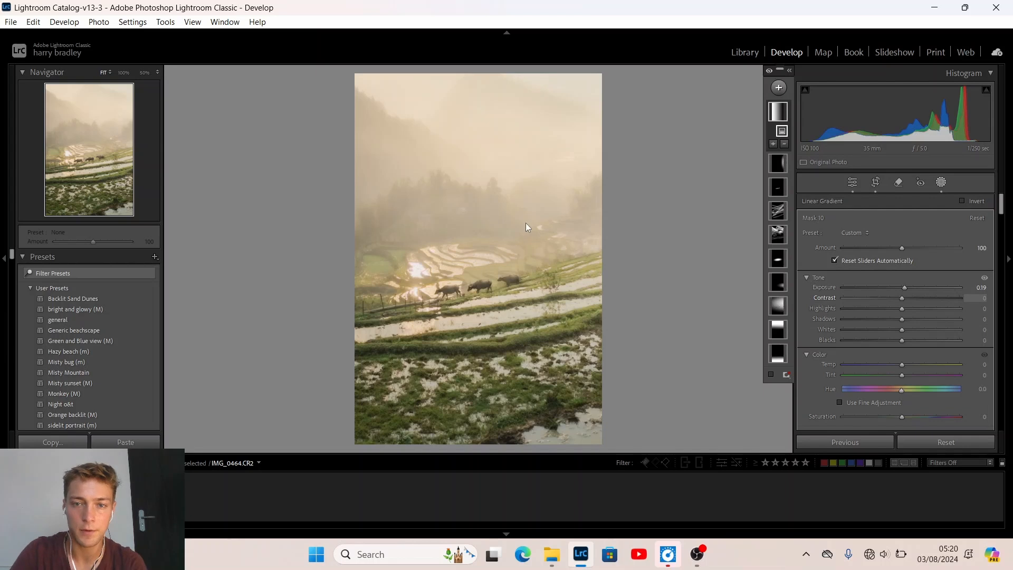
Step: Start a new brush mask and set the brush's Flow to 51 and Feather to 49
key(k)
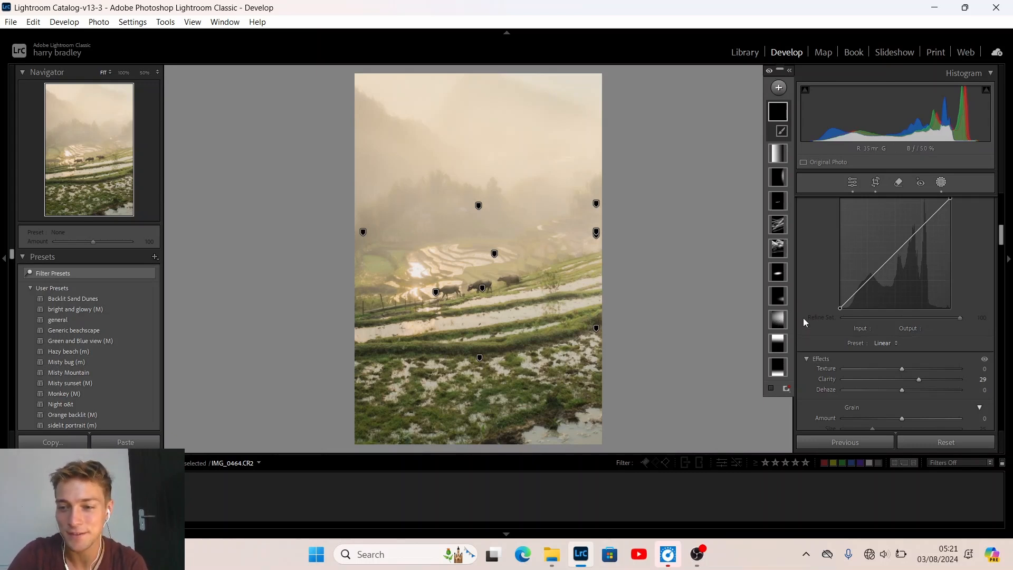
scroll(802, 317, up, 5)
scroll(849, 246, up, 3)
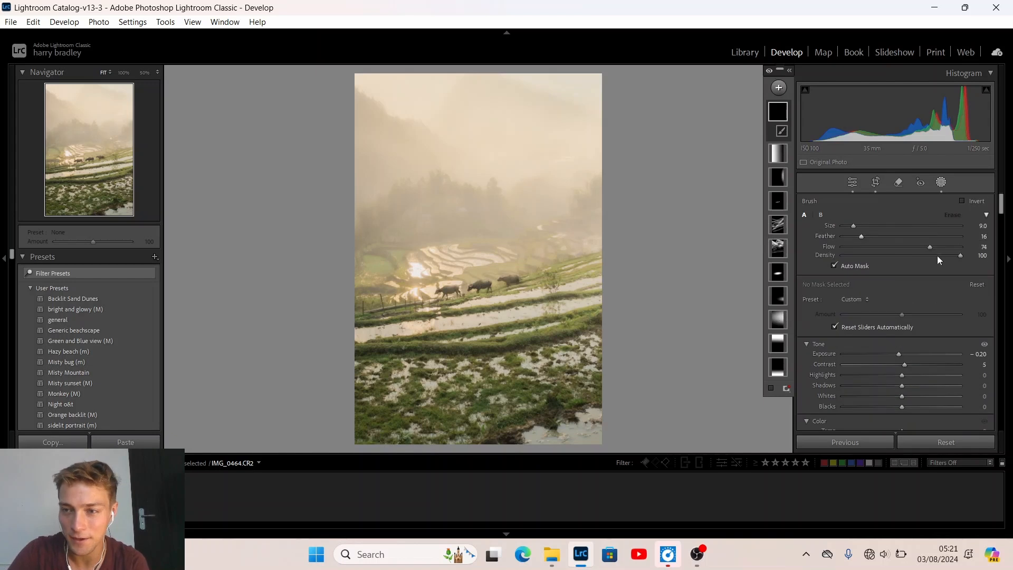
click(901, 246)
click(900, 235)
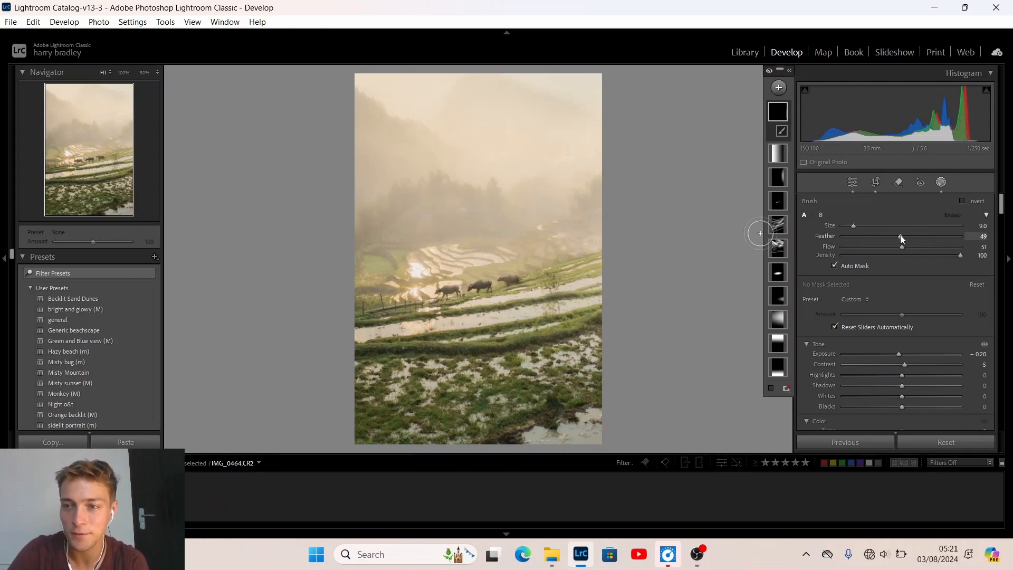
Step: Paint the brush mask over the misty hillside and the treeline behind the terraces, with Exposure -0.20 and Contrast 5
mouse_move(348, 99)
mouse_down()
mouse_move(370, 127)
mouse_move(439, 155)
mouse_move(344, 126)
mouse_move(428, 182)
mouse_move(344, 210)
mouse_move(380, 195)
mouse_move(350, 192)
mouse_move(466, 194)
mouse_move(515, 236)
mouse_up()
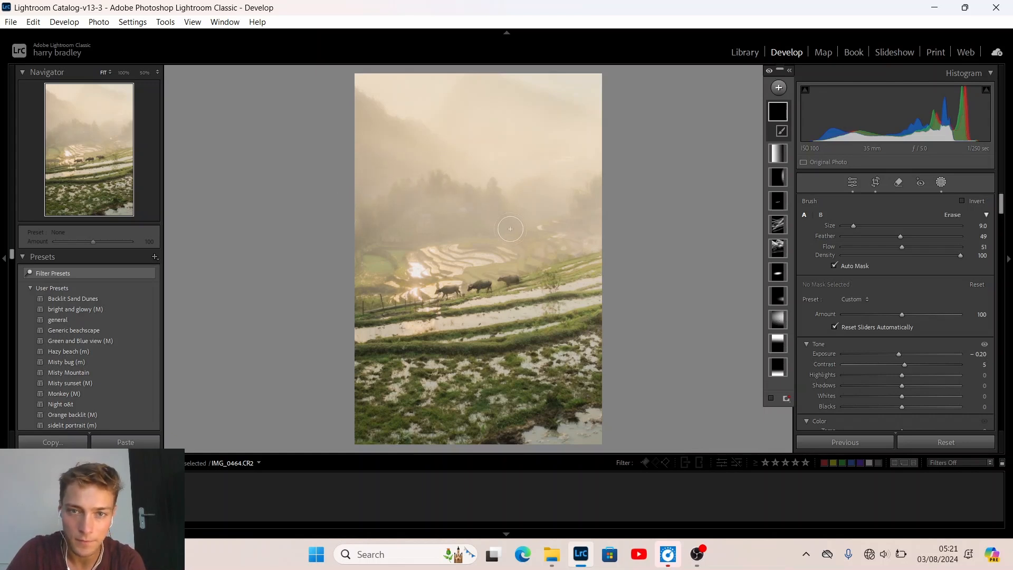
mouse_move(394, 191)
mouse_down()
mouse_move(401, 211)
mouse_move(367, 232)
mouse_move(496, 233)
mouse_move(372, 232)
mouse_move(499, 211)
mouse_move(385, 233)
mouse_move(453, 197)
mouse_move(521, 233)
mouse_move(497, 204)
mouse_move(499, 214)
mouse_move(417, 207)
mouse_move(514, 231)
mouse_move(377, 153)
mouse_move(366, 136)
mouse_up()
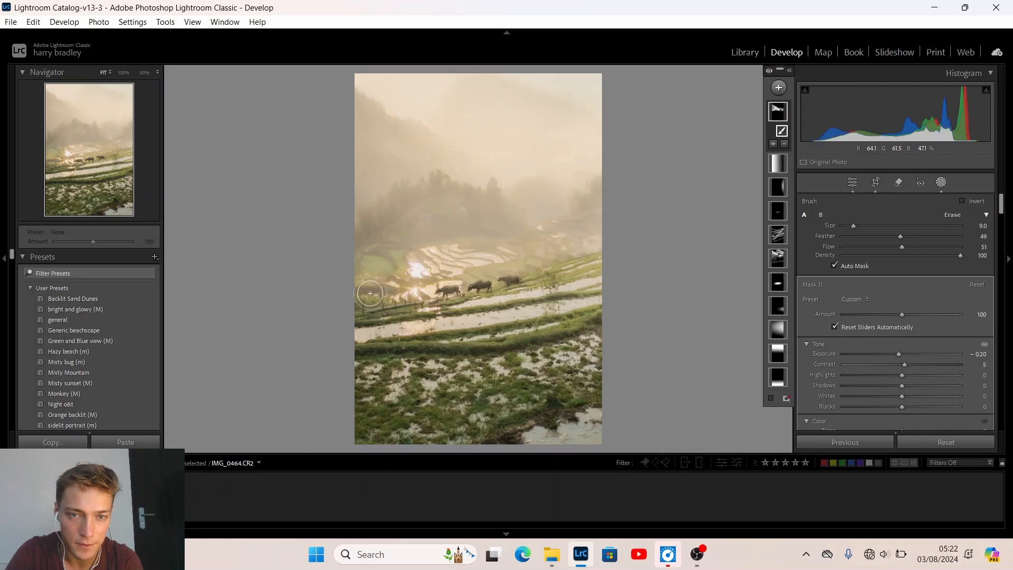
click(475, 261)
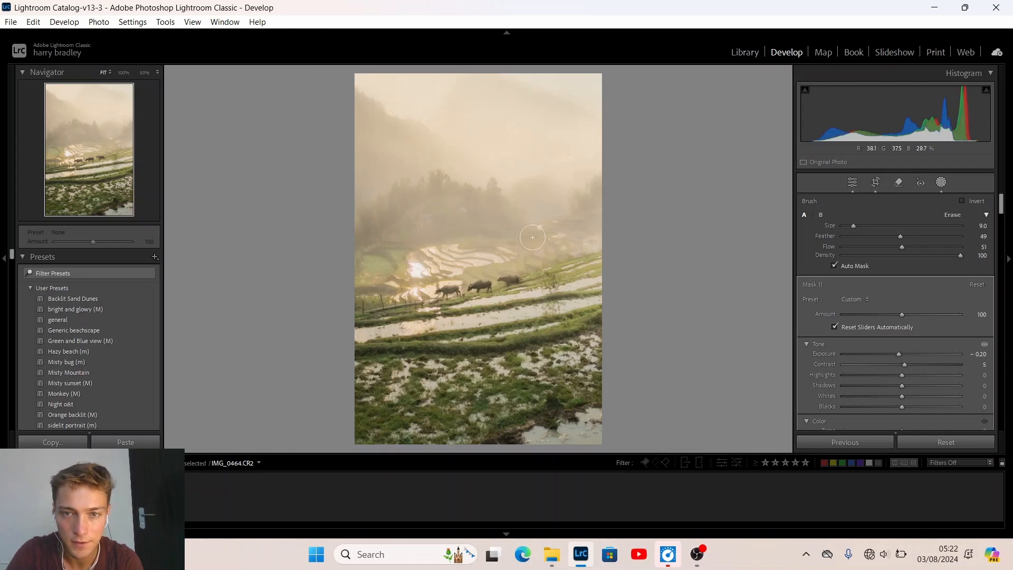
mouse_move(554, 218)
mouse_down()
mouse_move(577, 246)
mouse_move(560, 161)
mouse_move(480, 81)
mouse_up()
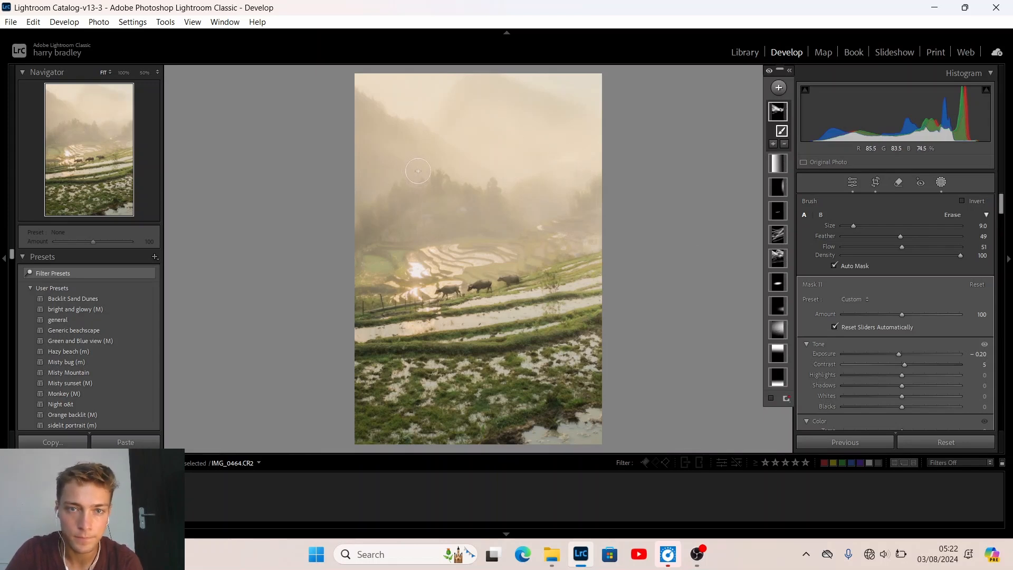
Step: Finish painting the darkening mask over the misty hillside, and paint the existing 0.20 Exposure brush mask over the treeline and mist with brush size 6
mouse_move(386, 136)
mouse_down()
mouse_move(464, 178)
mouse_move(458, 165)
mouse_move(505, 202)
mouse_up()
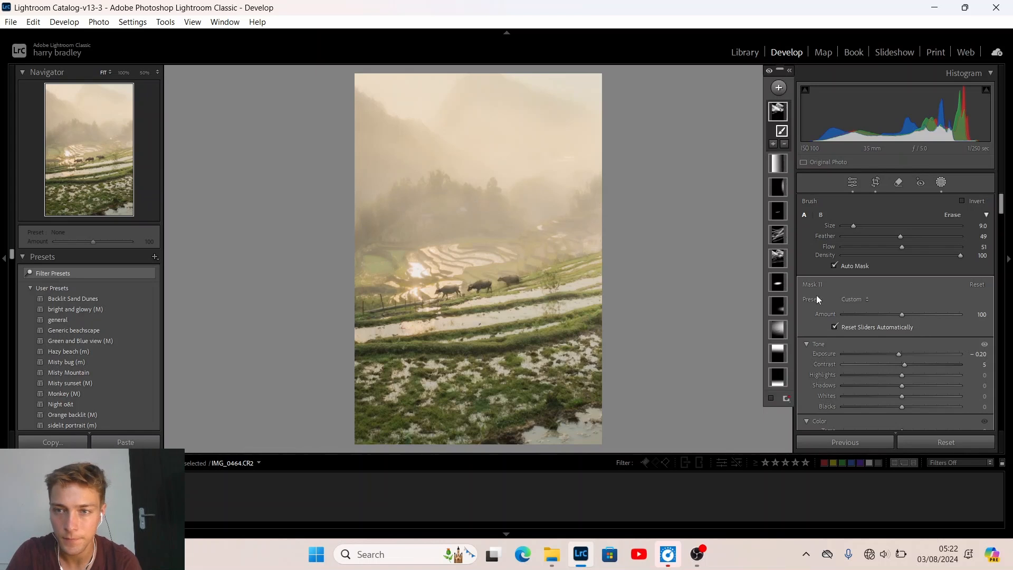
click(777, 207)
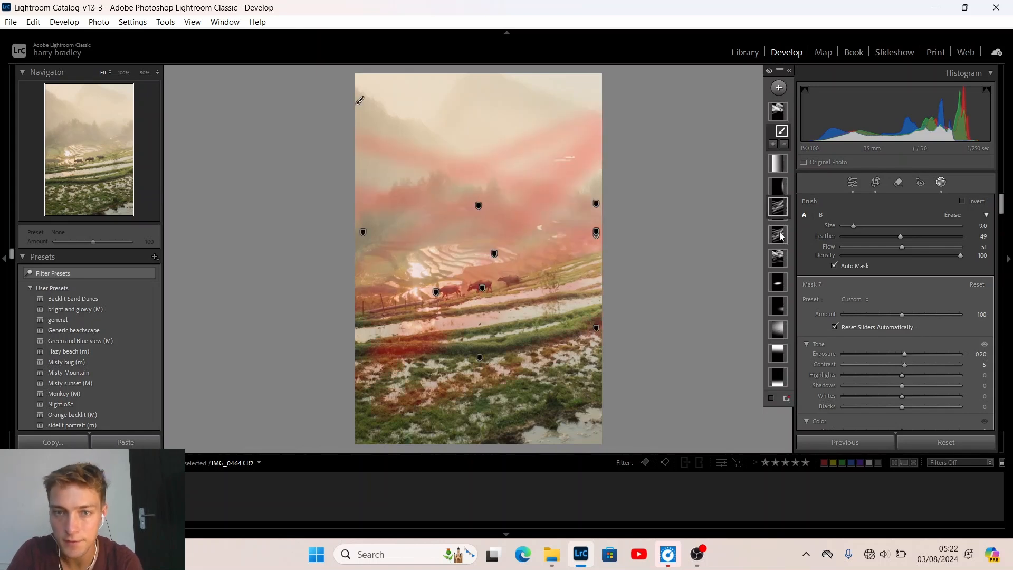
click(780, 236)
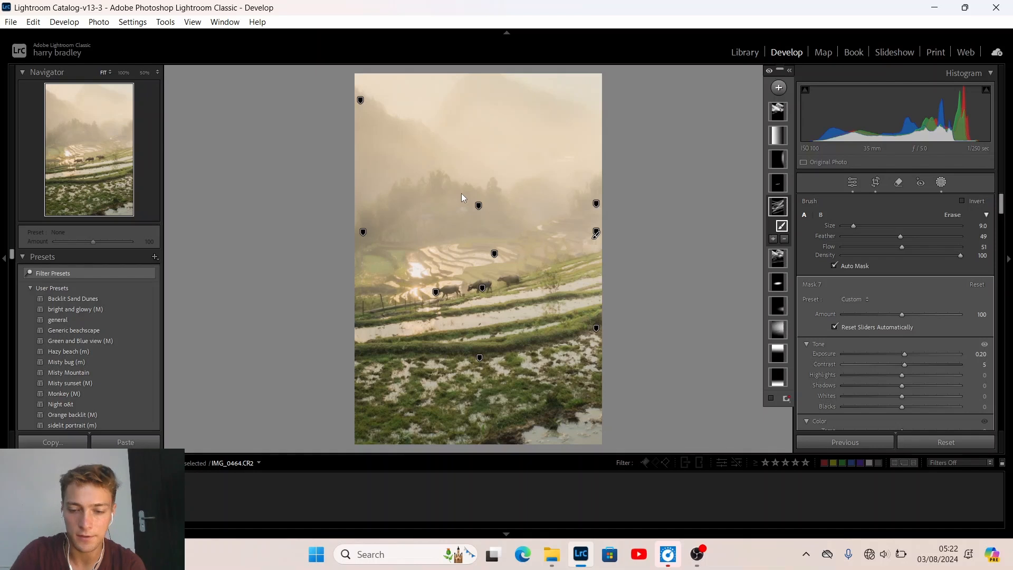
scroll(461, 194, down, 3)
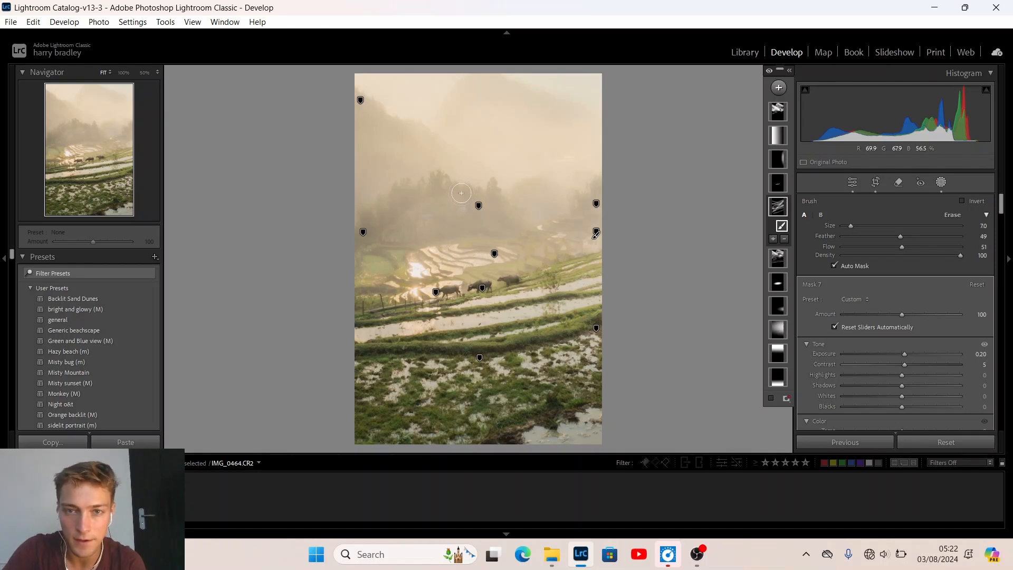
mouse_move(504, 220)
mouse_down()
mouse_move(506, 229)
mouse_move(456, 200)
mouse_move(477, 200)
mouse_move(518, 231)
mouse_move(440, 187)
mouse_move(513, 237)
mouse_move(463, 204)
mouse_move(478, 239)
mouse_move(395, 164)
mouse_up()
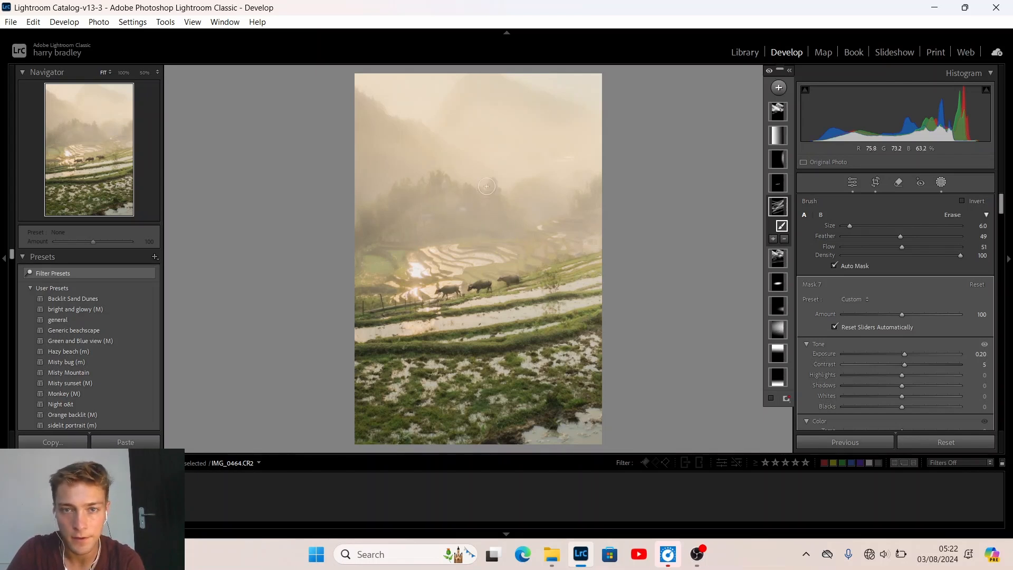
drag(486, 186, 488, 187)
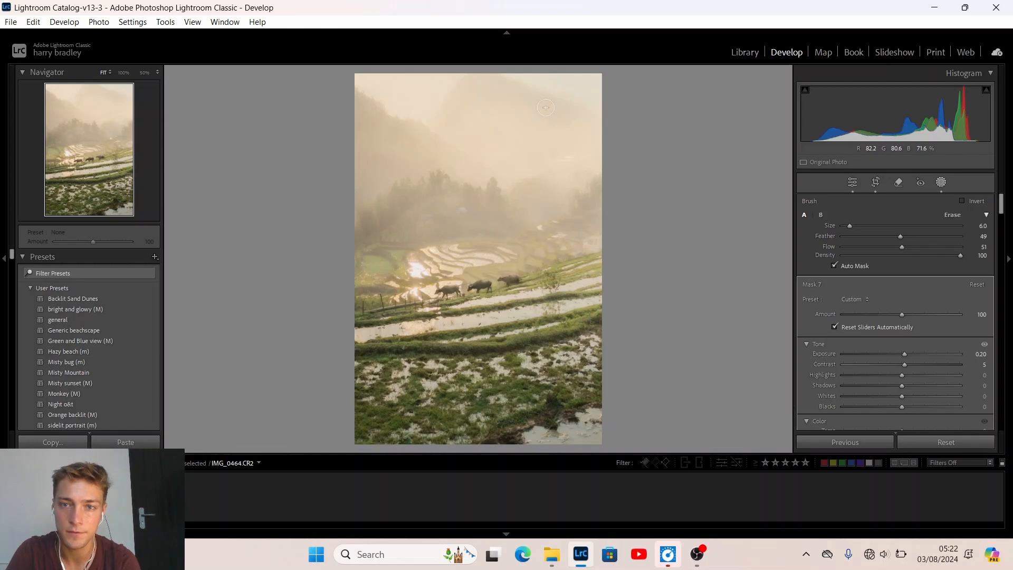
mouse_move(546, 108)
mouse_down()
mouse_move(601, 167)
mouse_move(586, 207)
mouse_up()
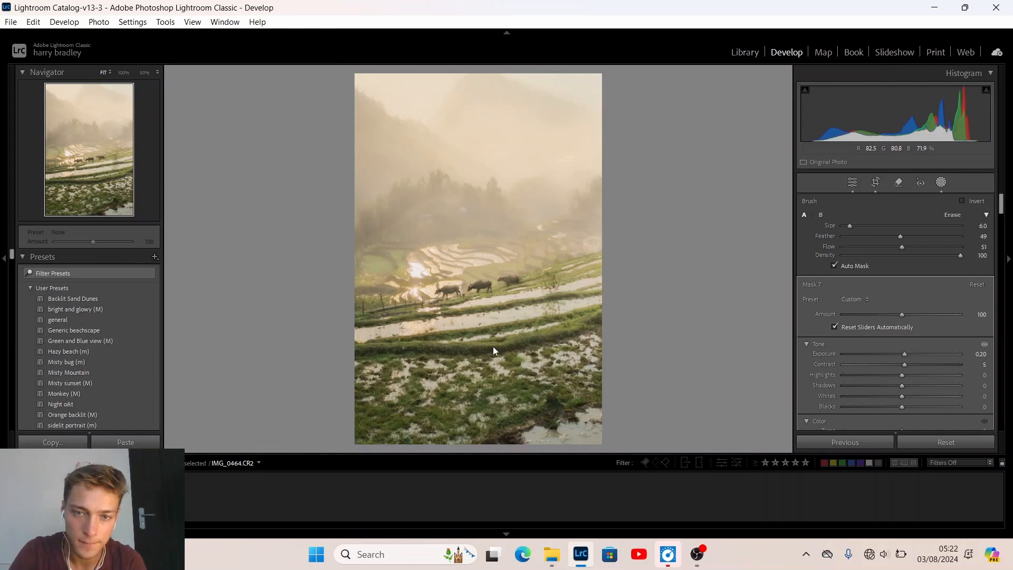
Step: Compare the edited photo with its original version
key(backslash)
key(backslash)
key(backslash)
key(backslash)
key(backslash)
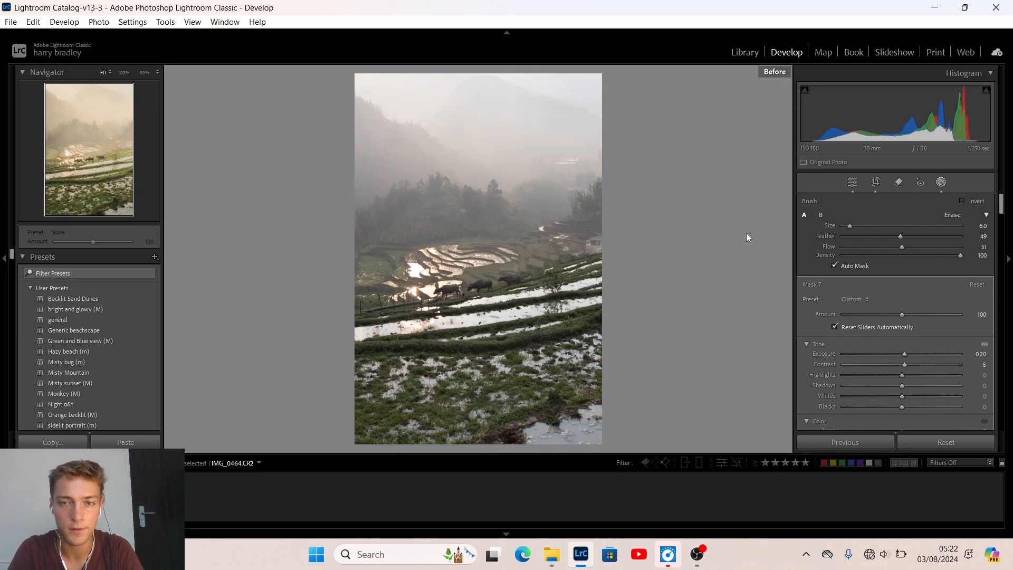
key(backslash)
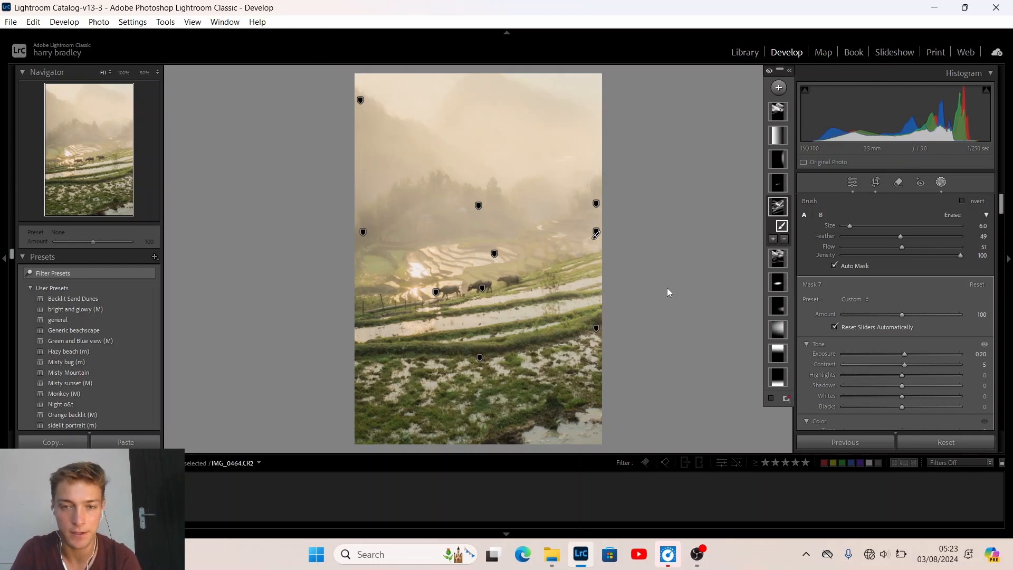
mouse_move(362, 332)
mouse_down()
mouse_move(461, 313)
mouse_move(515, 324)
mouse_move(566, 296)
mouse_move(603, 297)
mouse_move(468, 304)
mouse_move(608, 280)
mouse_up()
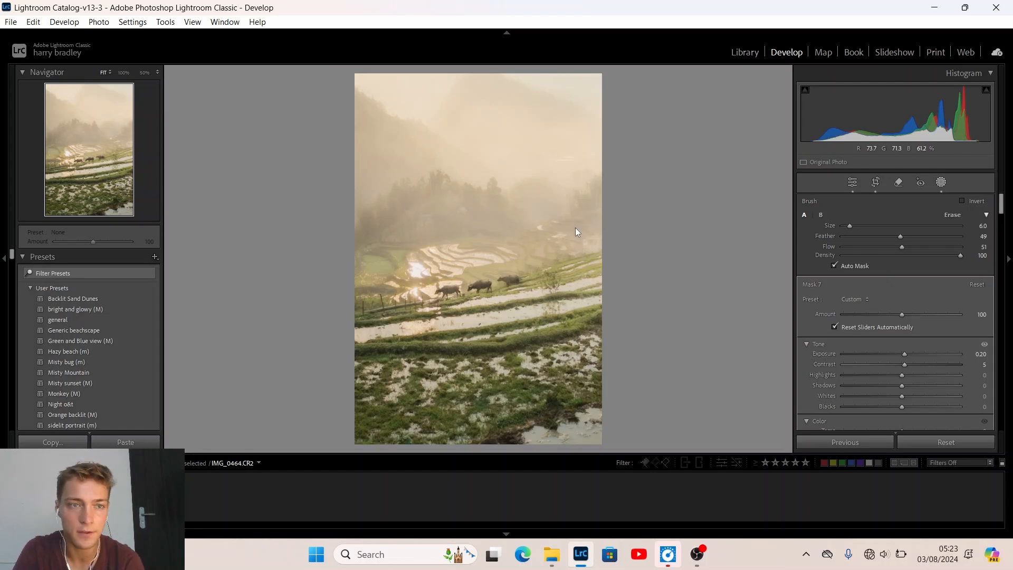
click(748, 198)
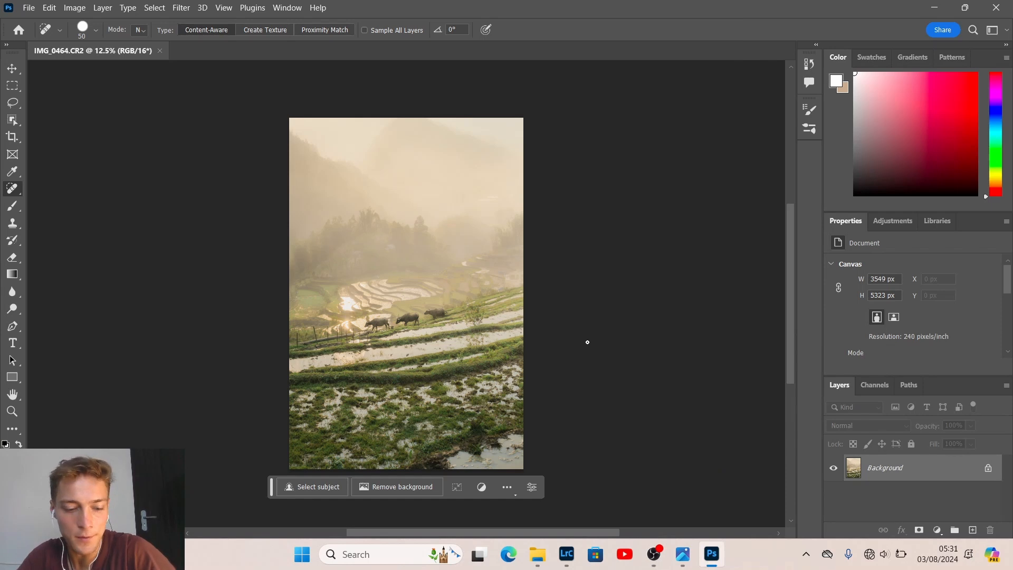
Step: Switch to Photoshop with IMG_0464.CR2 open and duplicate the Background layer
key(z)
click(457, 377)
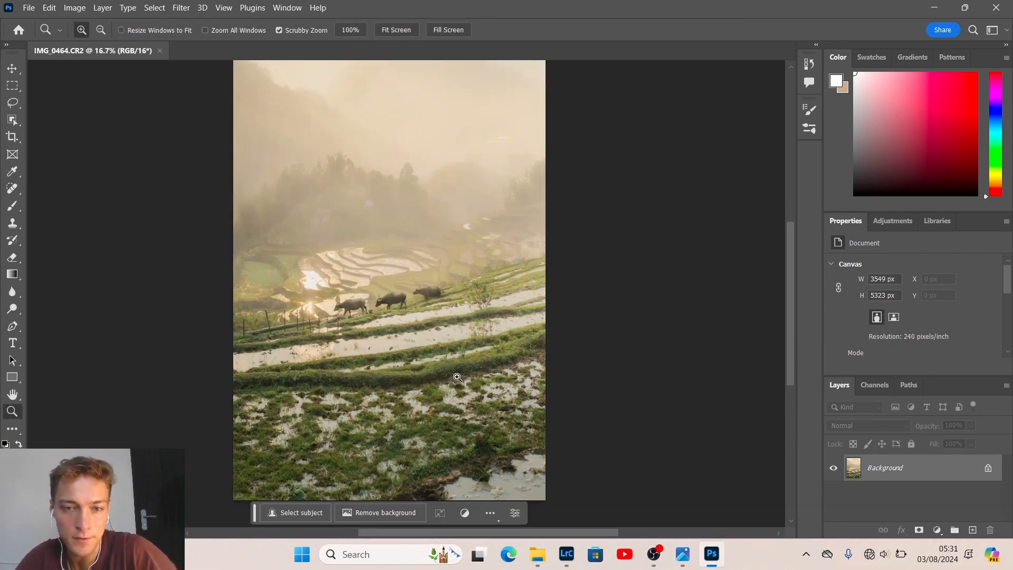
click(458, 377)
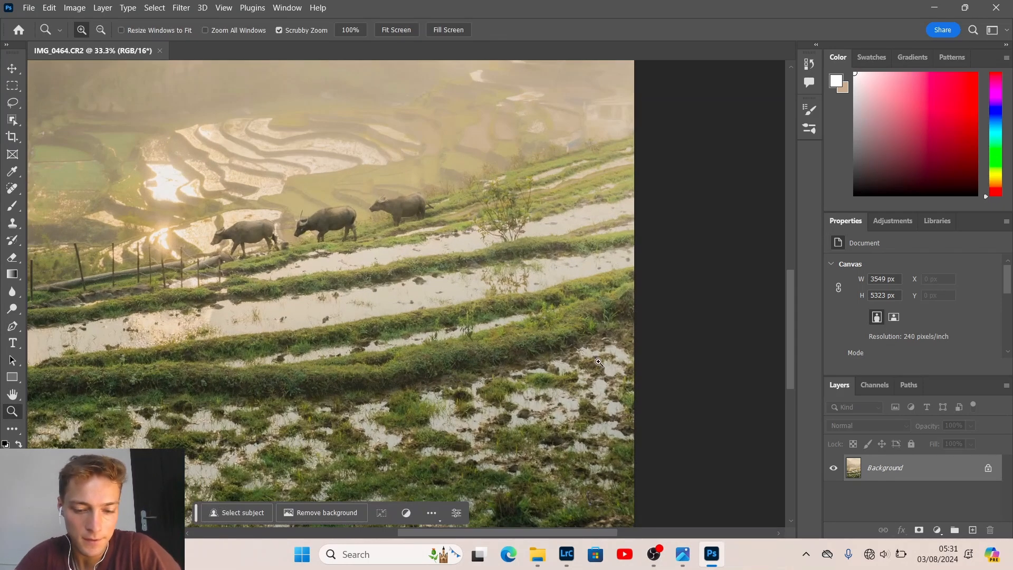
key(h)
drag(312, 339, 407, 239)
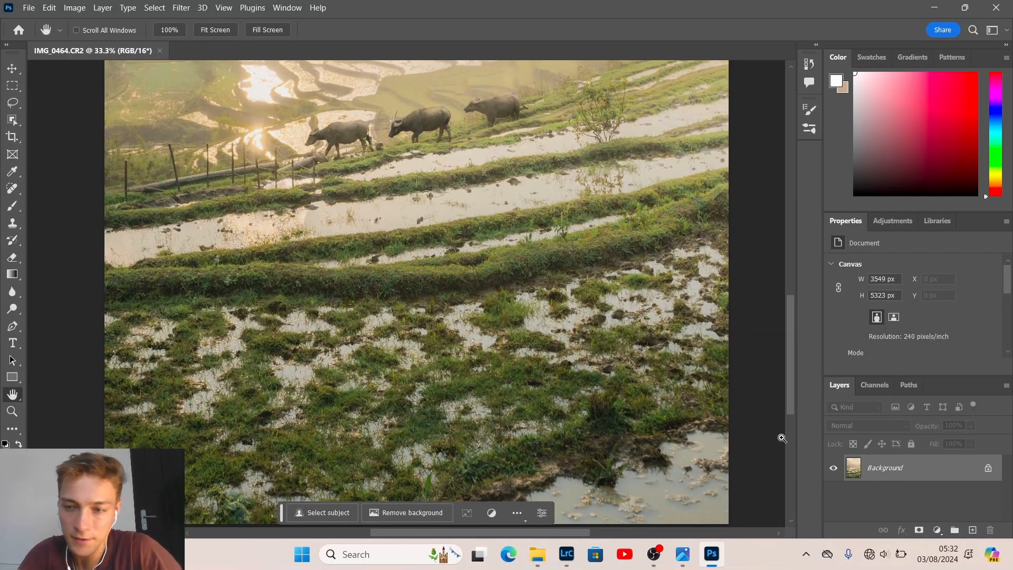
key(ctrl+j)
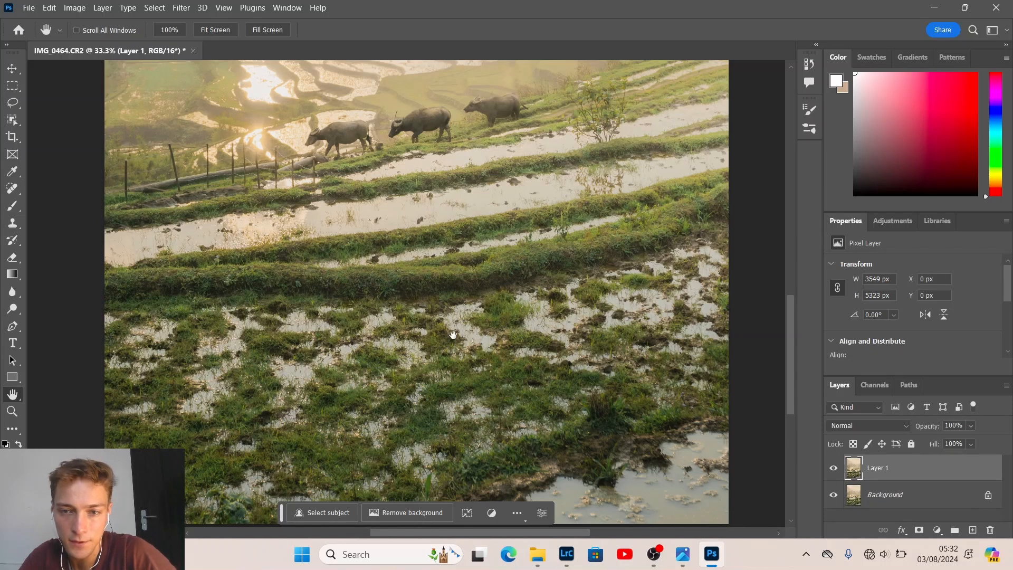
Step: Examine the buffalo, terraces, misty treeline and flooded foreground up close for distractions that need cleaning up
drag(457, 349, 483, 448)
drag(493, 248, 453, 151)
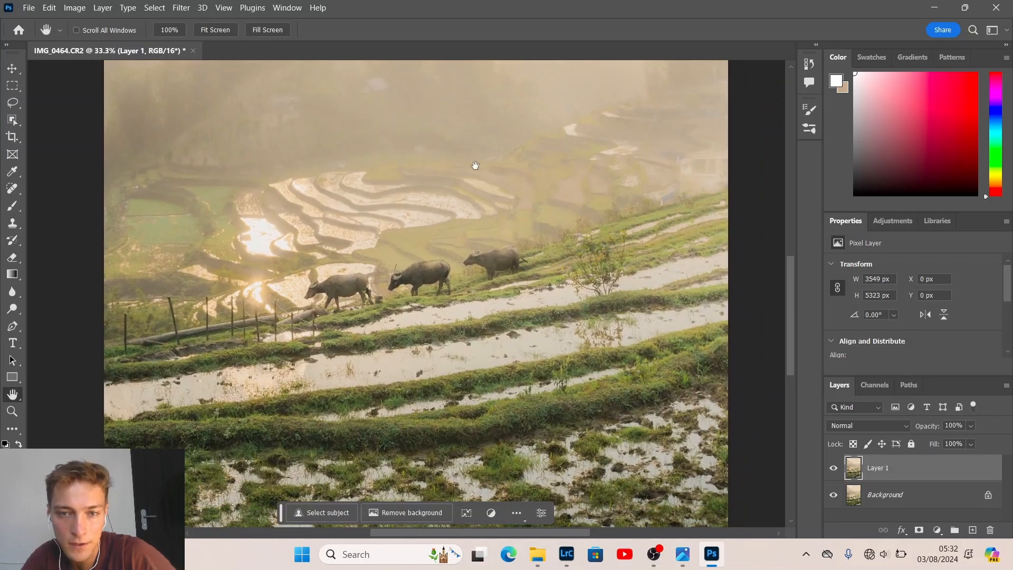
drag(467, 384, 450, 380)
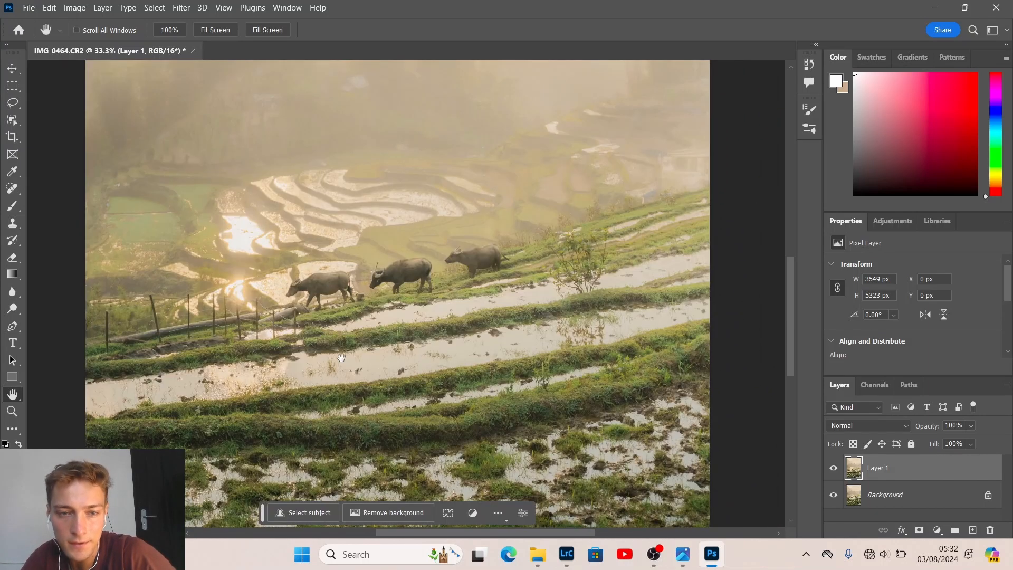
drag(467, 417, 467, 419)
drag(490, 66, 488, 312)
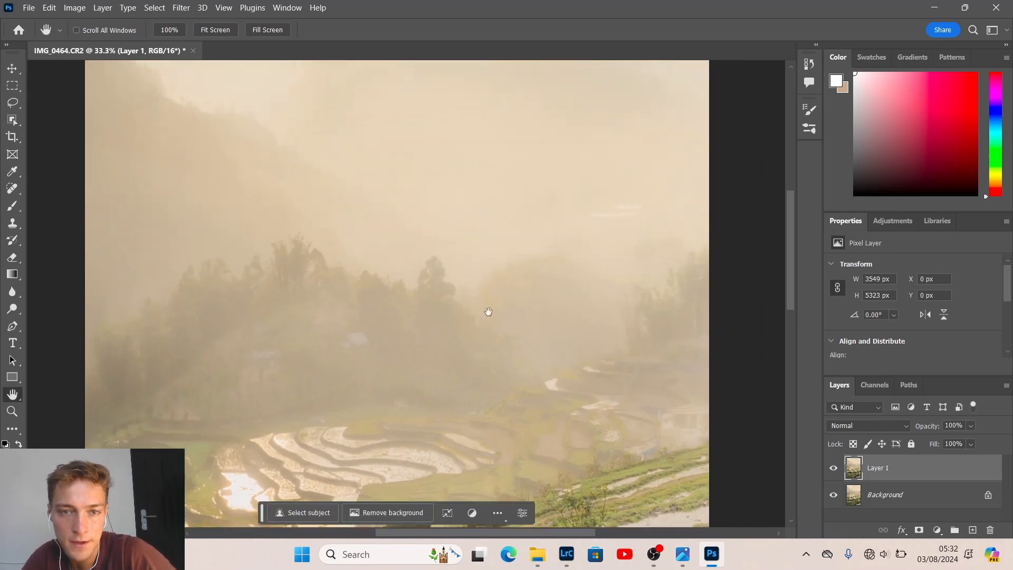
drag(415, 165, 444, 181)
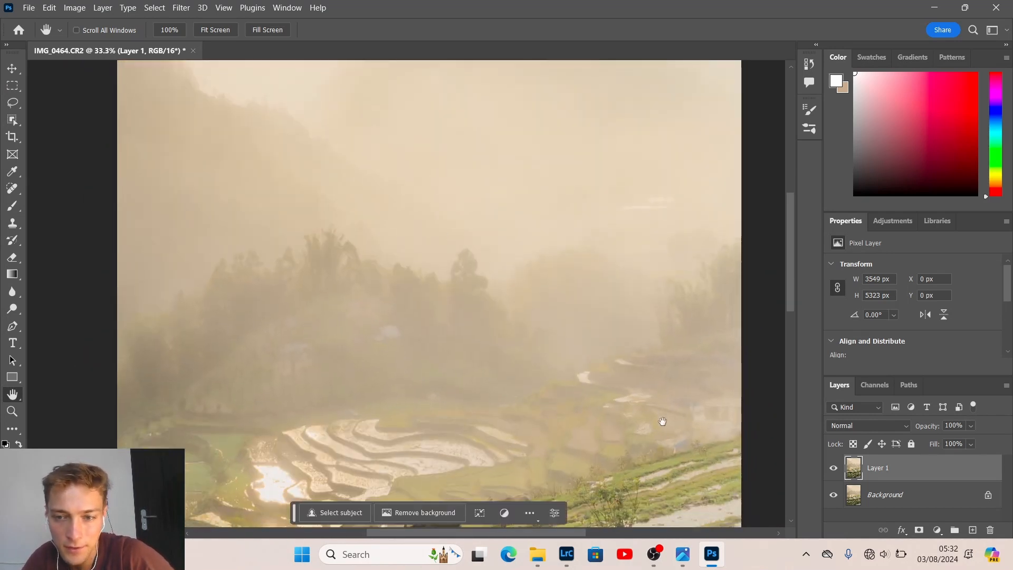
drag(465, 485, 441, 243)
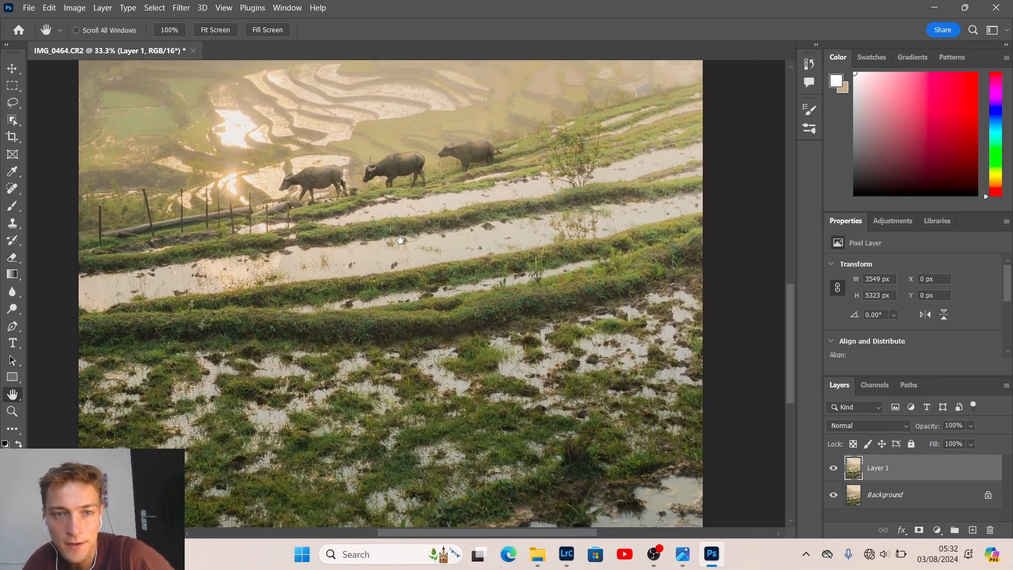
drag(484, 257, 413, 165)
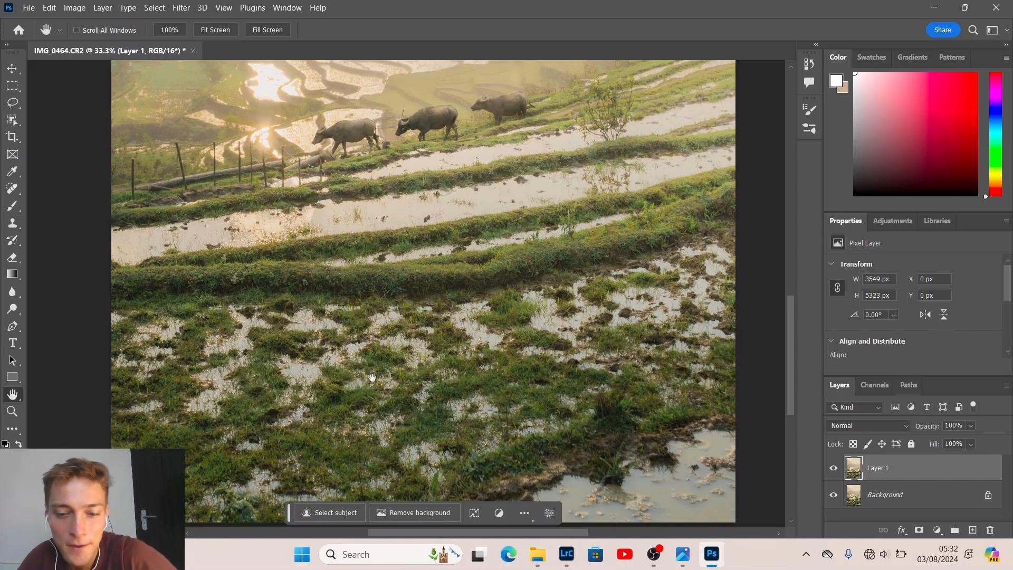
Step: Choose the Spot Healing Brush and enlarge its size to 200
key(j)
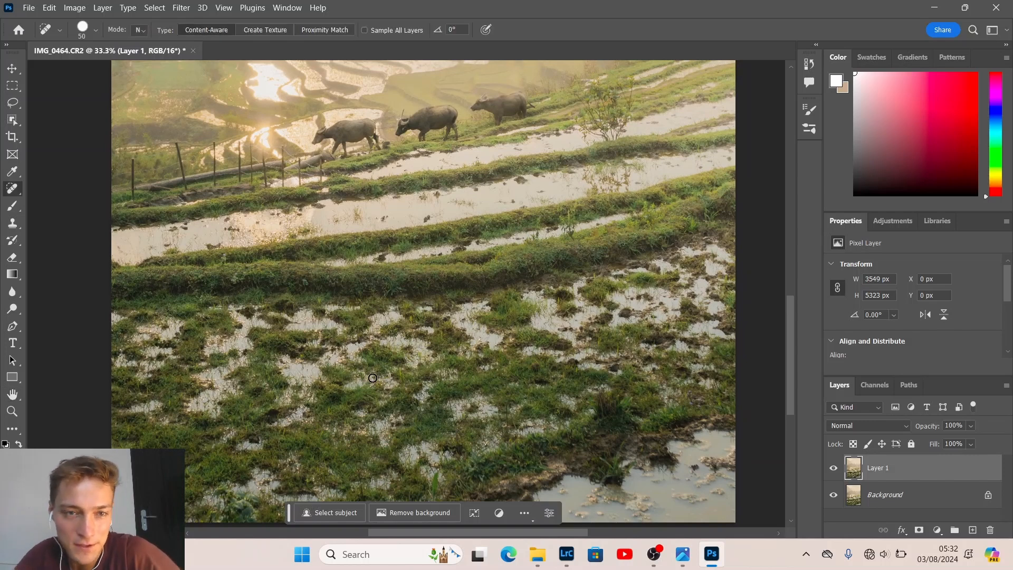
right_click(11, 193)
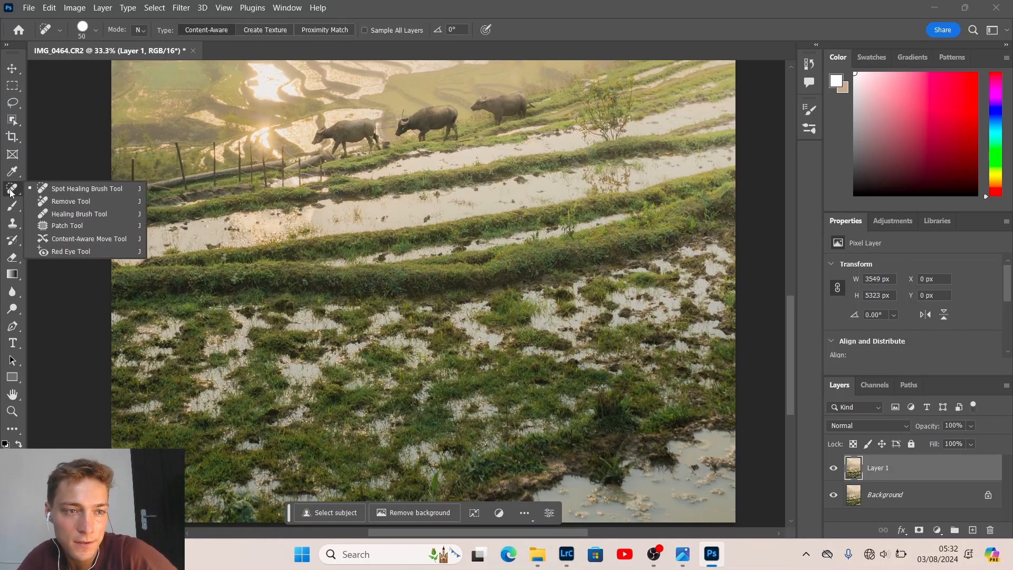
click(91, 189)
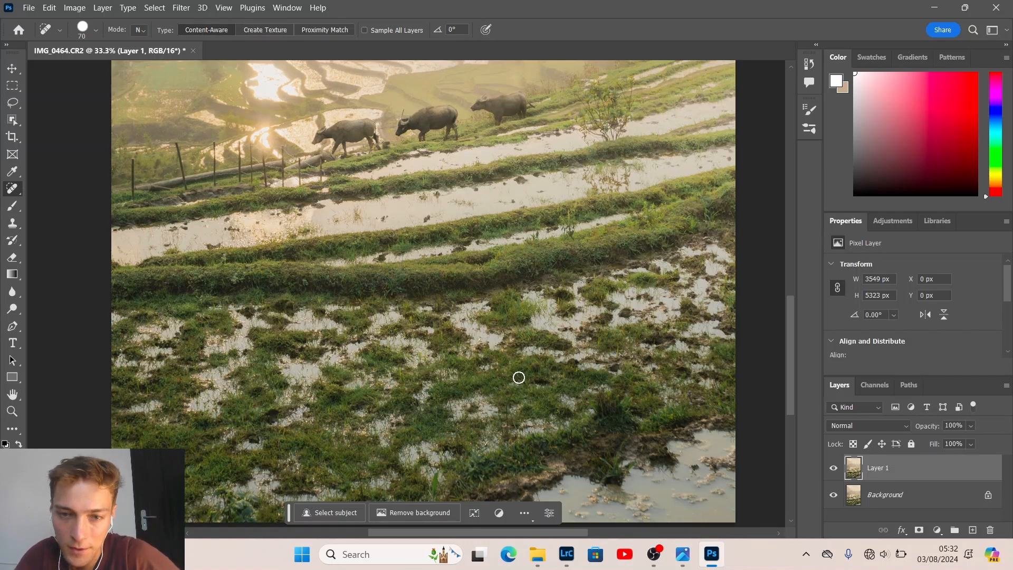
key(bracketright)
key(bracketright)
key(bracketright)
key(bracketright)
key(bracketright)
key(bracketright)
key(bracketright)
key(bracketright)
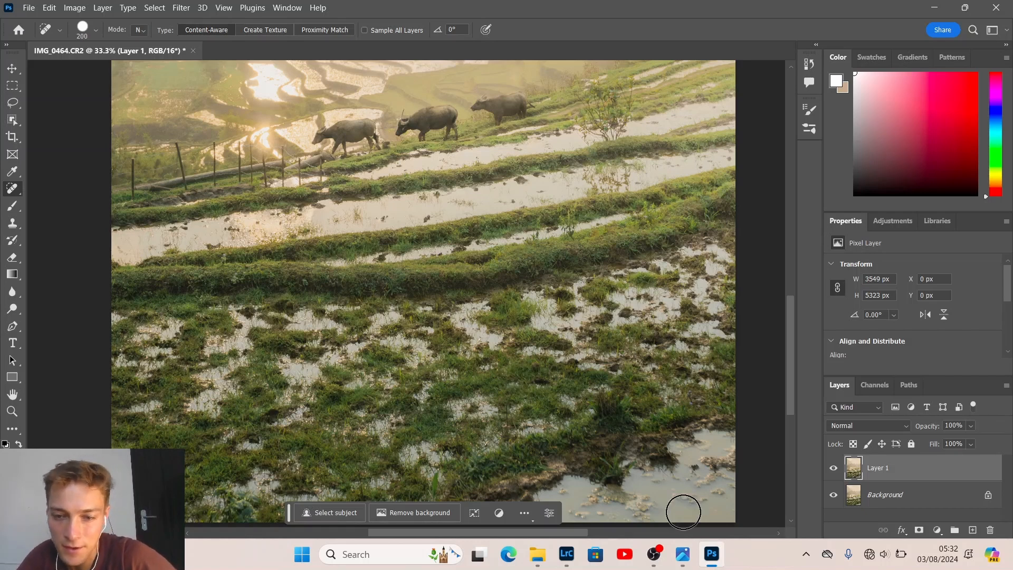
Step: Heal away the floating debris in the right part of the pool at the photo's lower-right corner
click(694, 472)
click(714, 465)
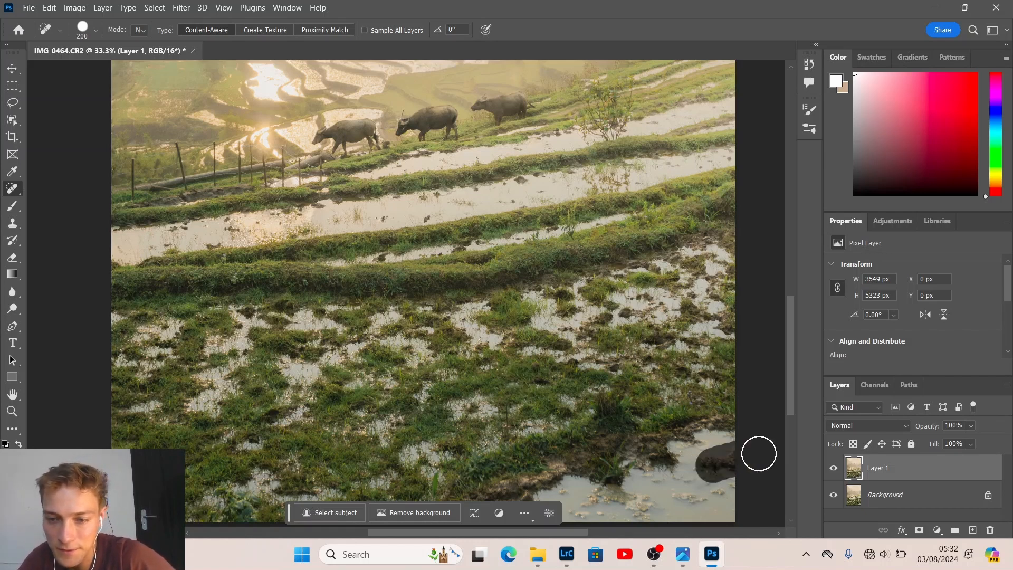
click(712, 481)
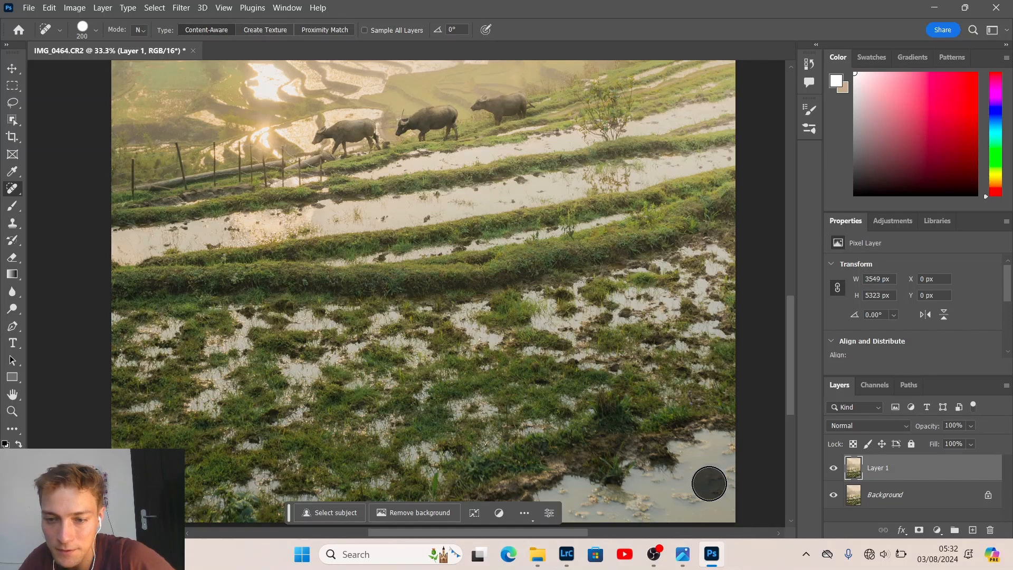
click(732, 478)
click(715, 494)
mouse_move(715, 494)
mouse_down()
mouse_move(657, 493)
mouse_move(665, 514)
mouse_move(654, 506)
mouse_up()
click(730, 461)
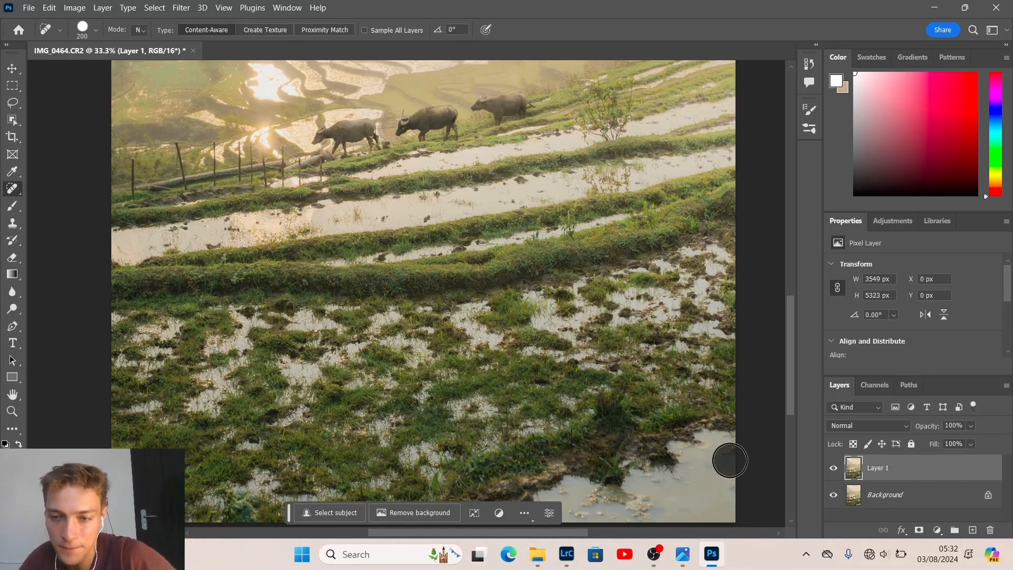
click(712, 512)
click(644, 511)
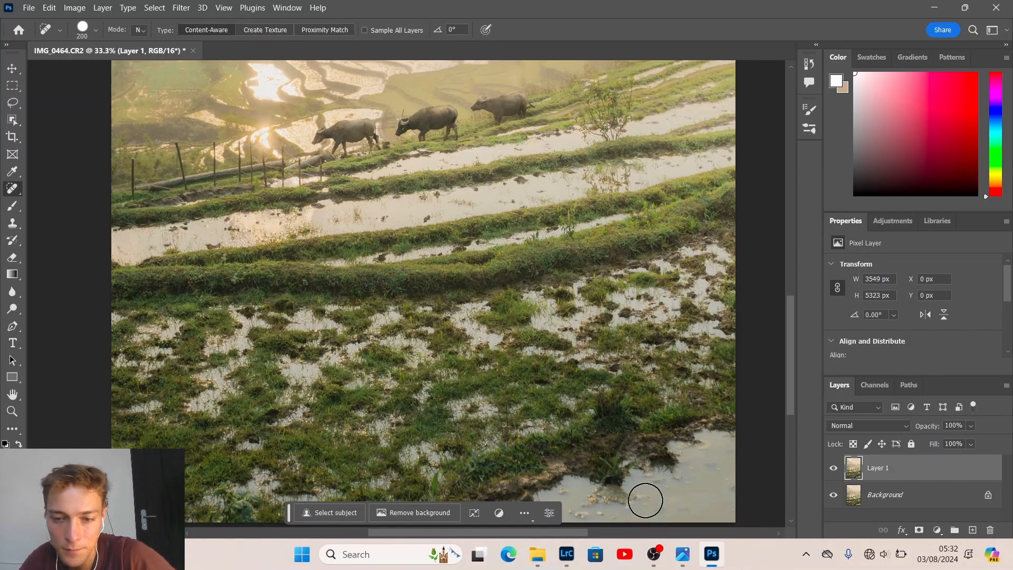
Step: Heal the remaining clumps of debris in the left part of the pool along the photo's bottom edge
key(h)
scroll(583, 407, down, 3)
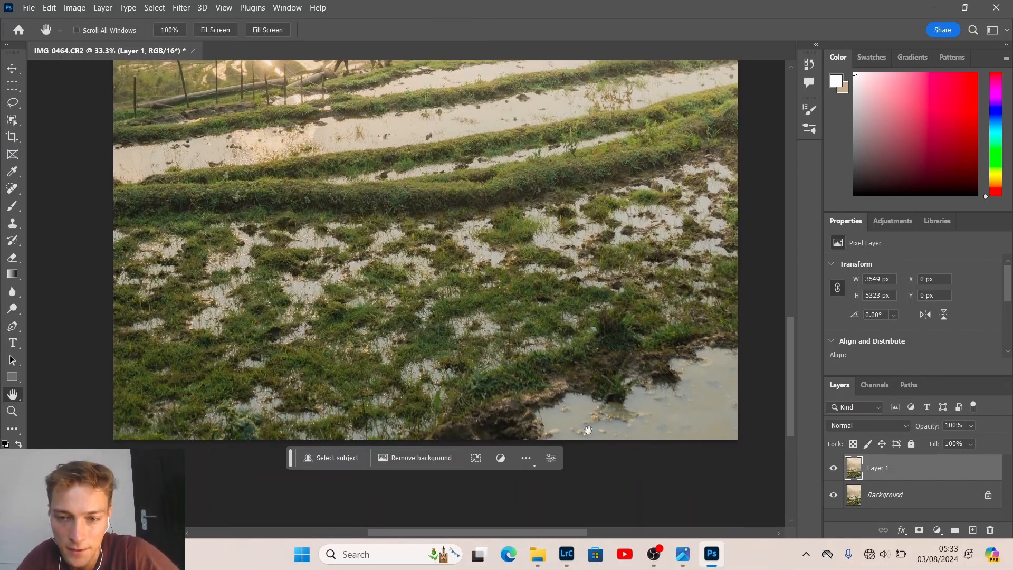
key(j)
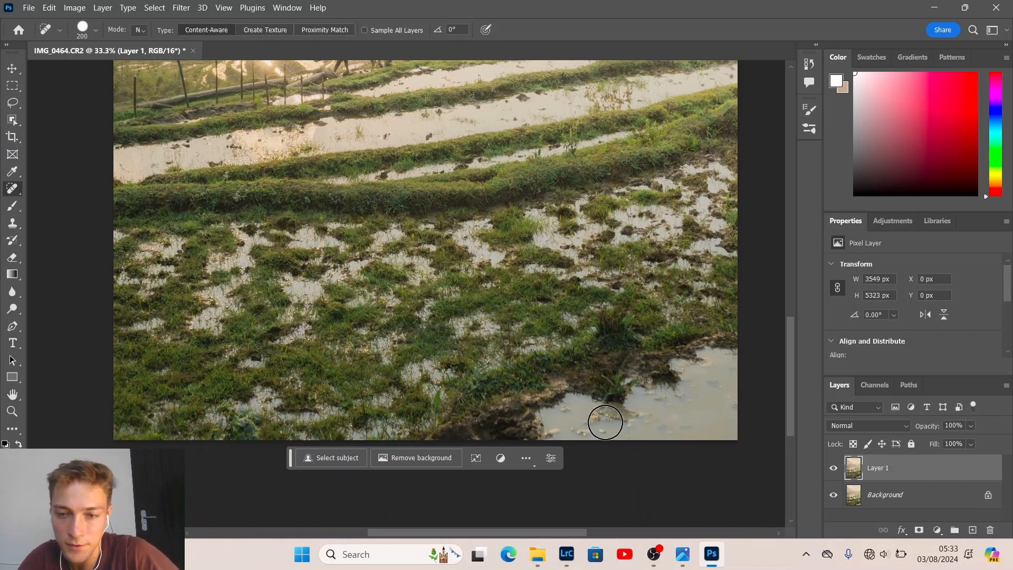
click(596, 419)
click(560, 438)
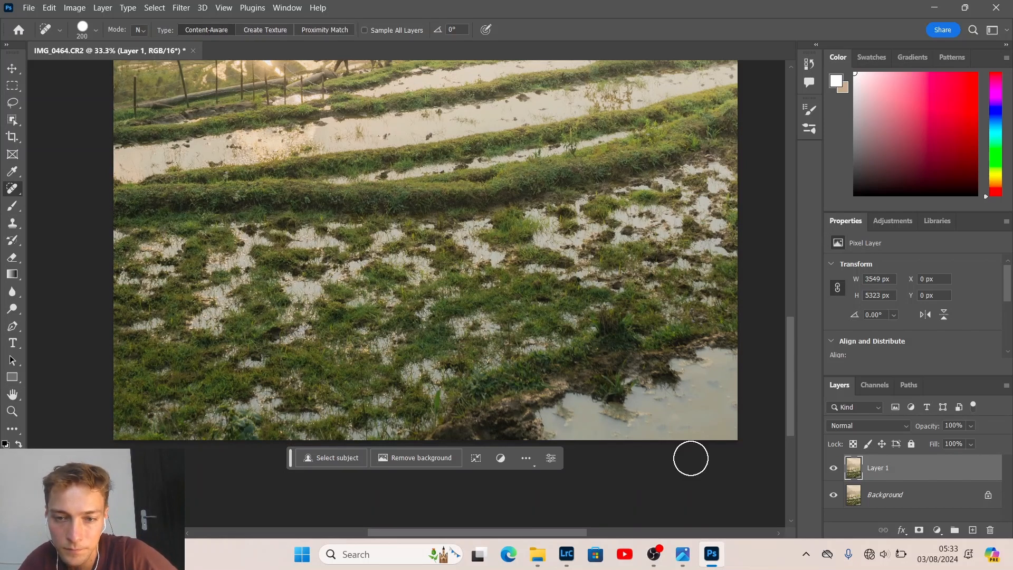
click(568, 413)
Step: Reduce the Spot Healing Brush to size 150 and heal distracting clumps and the dark object in the left part of the marshy foreground field
key(bracketleft)
key(bracketleft)
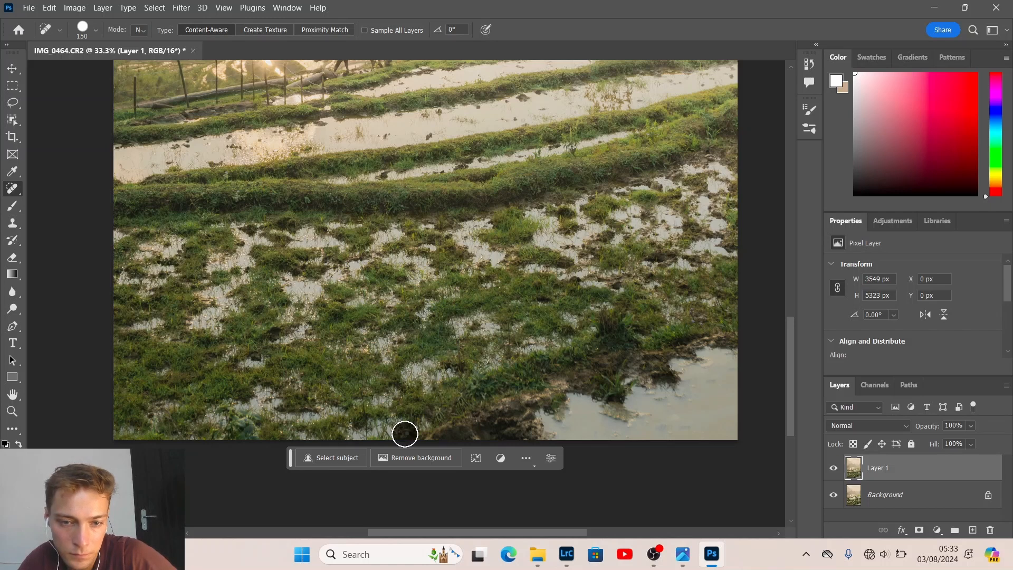
click(319, 232)
click(255, 230)
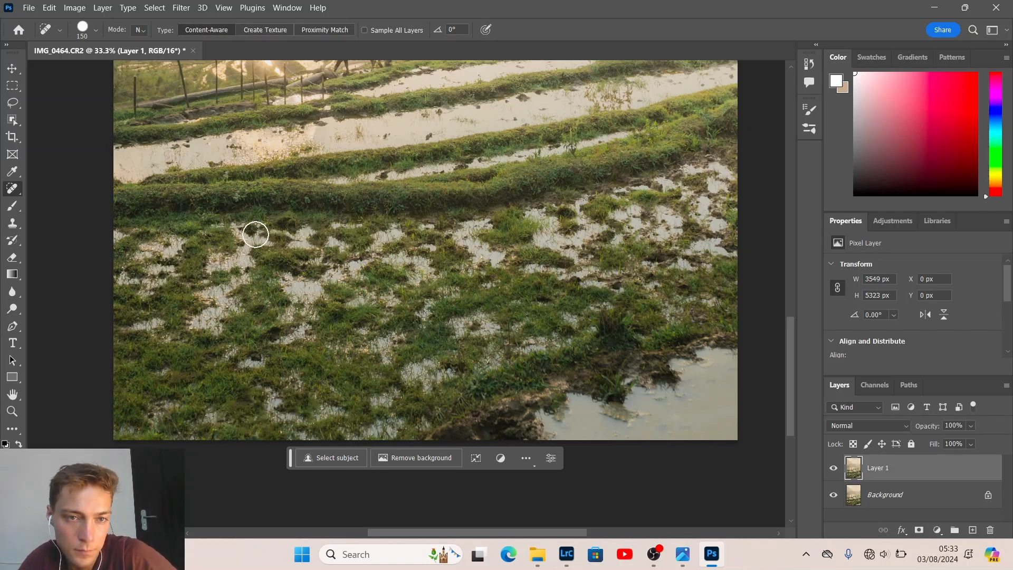
click(240, 246)
click(309, 197)
click(158, 245)
click(167, 261)
click(154, 246)
click(157, 274)
click(296, 271)
click(253, 360)
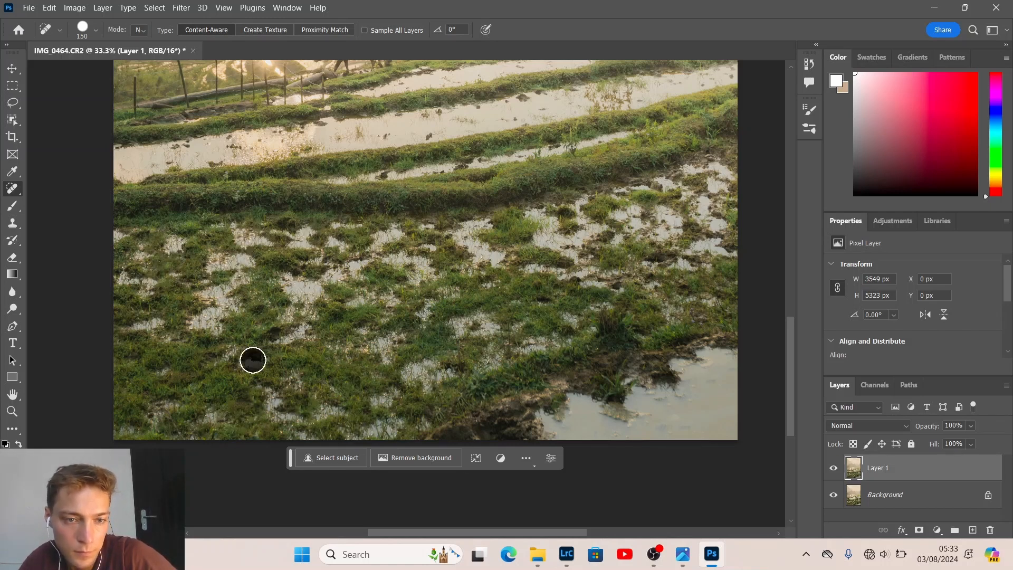
Step: Heal the distracting patches in the middle of the marshy foreground field
click(312, 333)
click(288, 281)
click(347, 268)
click(491, 261)
Step: Reduce the healing brush to size 80 and heal small spots in the centre and right of the marshy foreground field
key(bracketleft)
key(bracketleft)
key(bracketleft)
key(bracketleft)
click(445, 233)
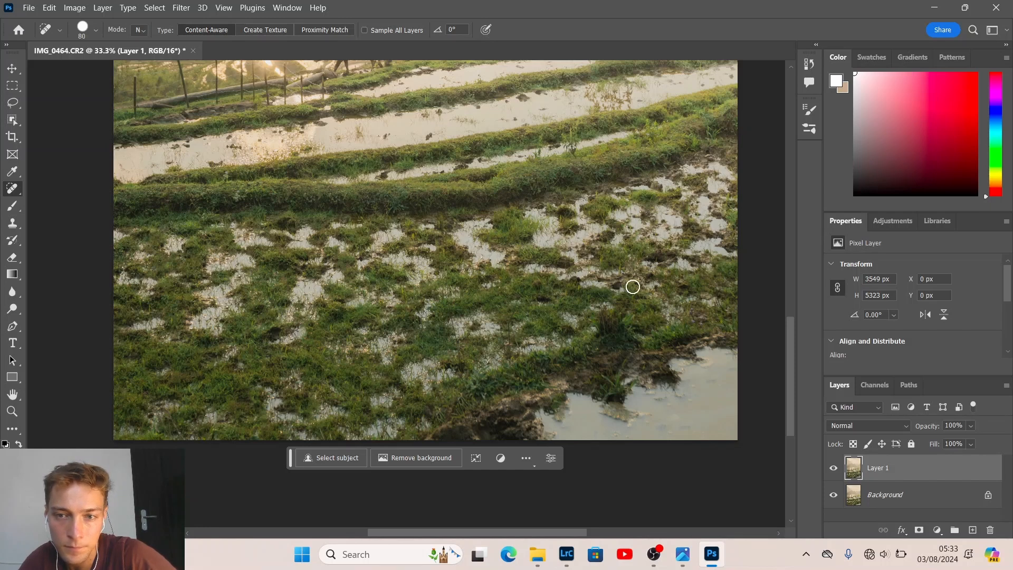
click(574, 281)
drag(518, 291, 521, 331)
Step: Heal the specks, protruding plants and grassy end of the narrow water strip between the two lower terrace banks
click(386, 177)
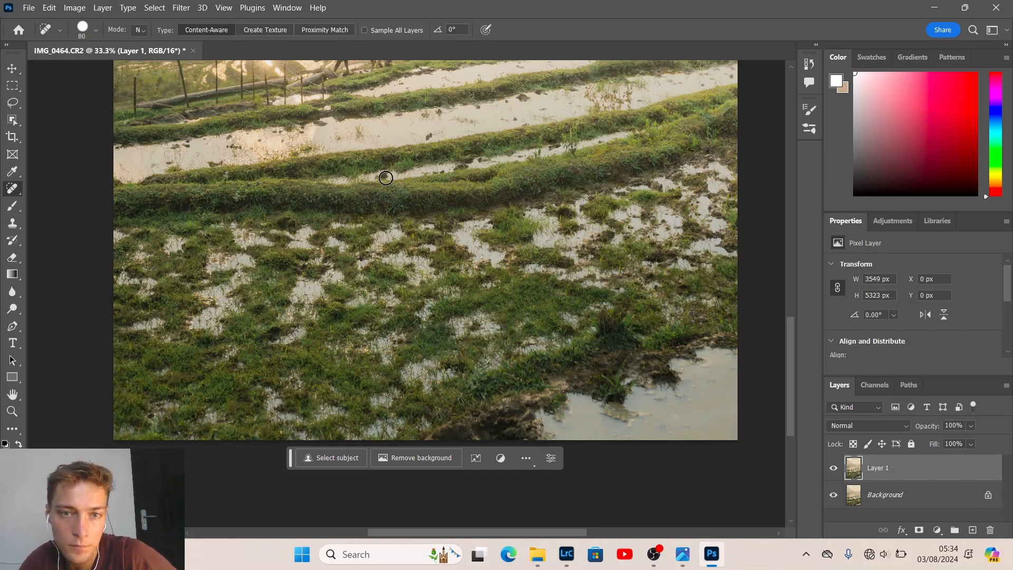
click(441, 172)
click(416, 174)
drag(449, 167, 464, 167)
click(493, 158)
click(509, 154)
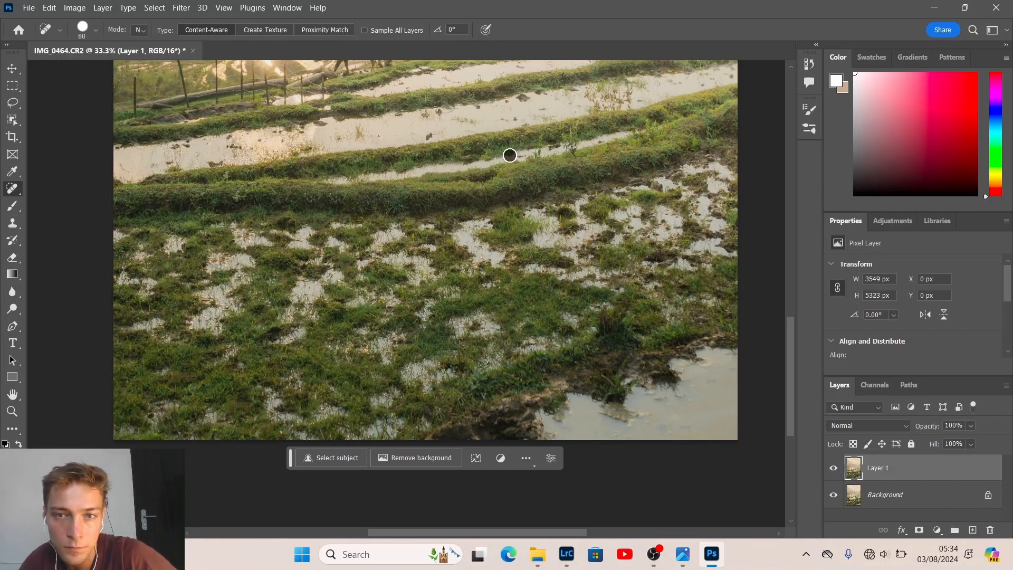
drag(576, 150, 573, 132)
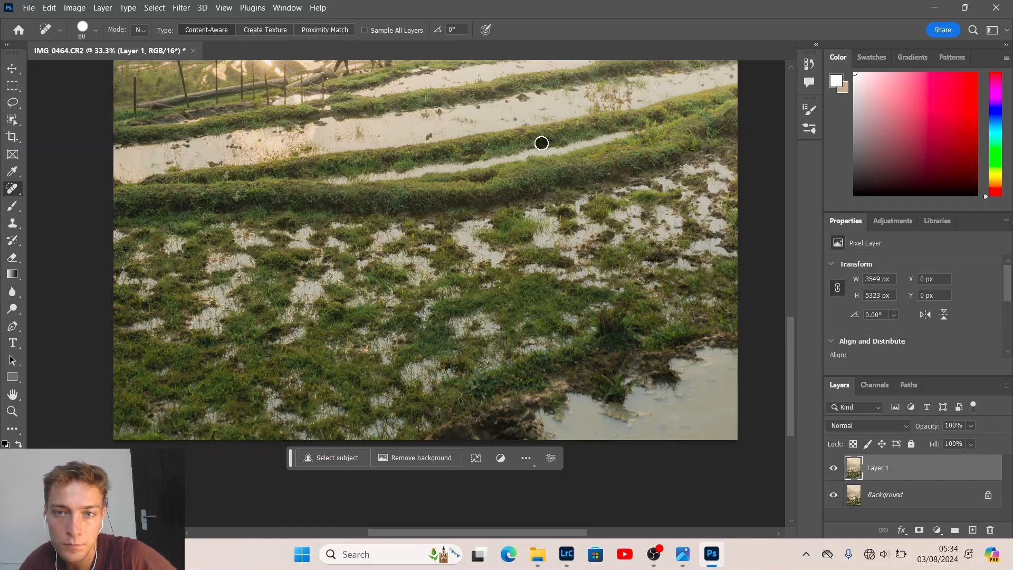
drag(666, 126, 634, 131)
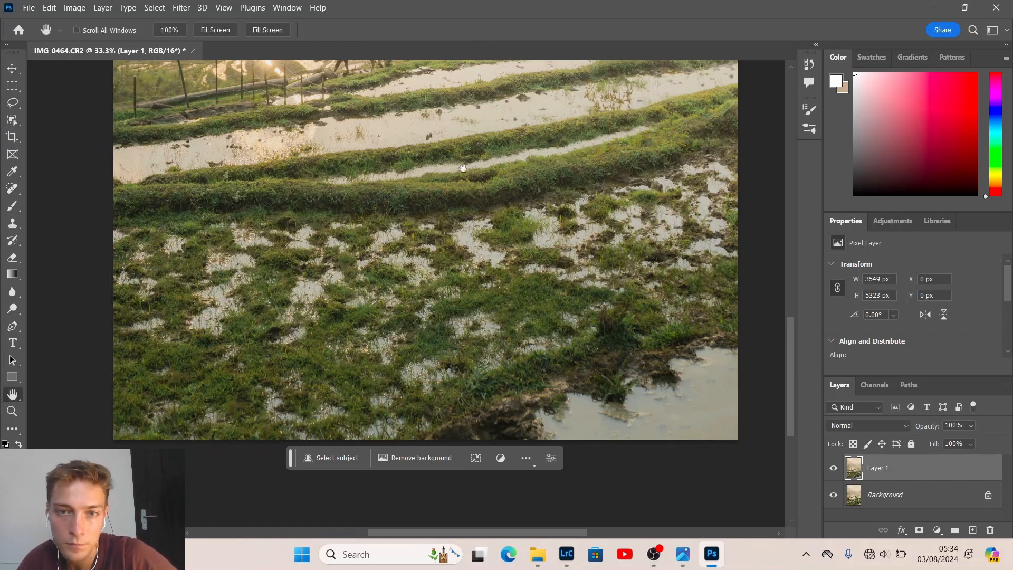
Step: Enlarge the Spot Healing Brush to size 125 for the long flooded terrace below the buffalo
drag(428, 159, 452, 369)
mouse_move(381, 334)
mouse_down()
mouse_move(330, 324)
mouse_move(349, 326)
mouse_move(300, 334)
mouse_move(343, 344)
mouse_move(306, 351)
mouse_move(346, 343)
mouse_move(313, 341)
mouse_up()
key(bracketright)
key(bracketright)
key(bracketright)
key(s)
key(bracketleft)
key(bracketleft)
key(bracketleft)
key(bracketleft)
key(bracketleft)
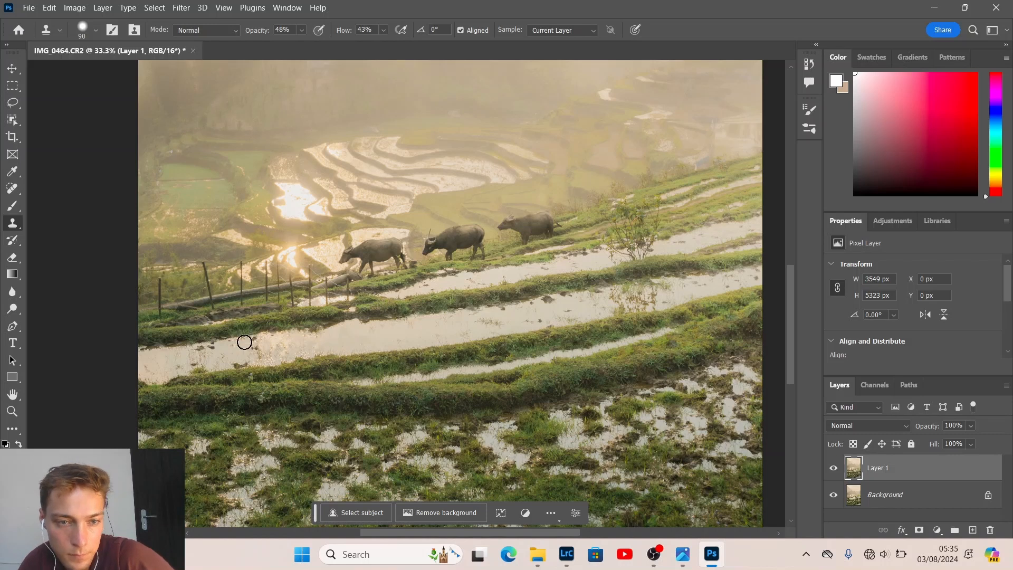
key(j)
Step: Heal the floating debris in the left part of the long flooded terrace below the fence
click(212, 349)
click(245, 353)
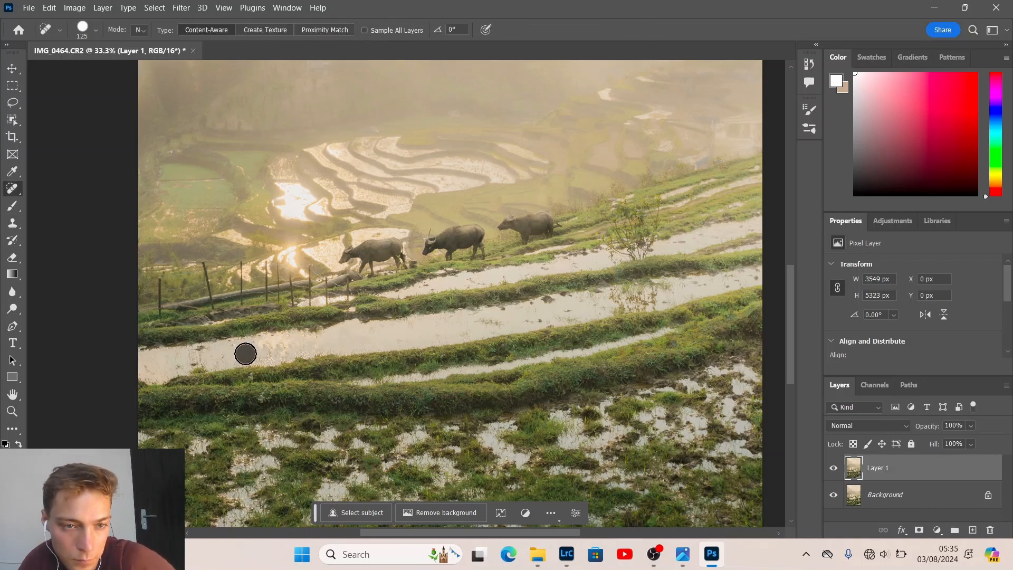
click(199, 349)
click(195, 367)
click(175, 365)
drag(216, 355, 293, 342)
Step: Reduce the healing brush to size 80 and heal the remaining debris in the left end and middle of the long flooded terrace
key(bracketleft)
key(bracketleft)
key(bracketleft)
drag(176, 365, 226, 362)
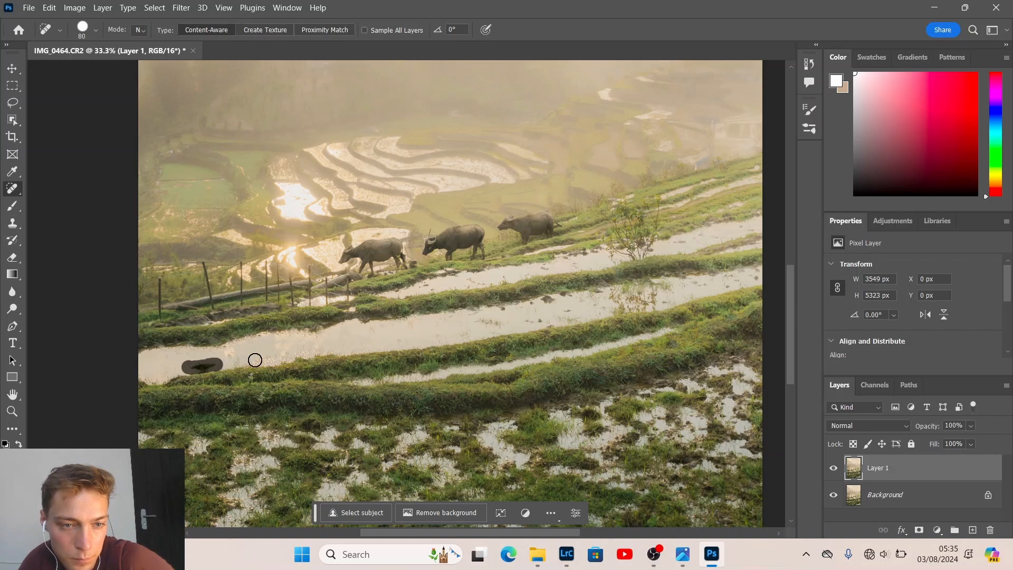
drag(478, 324, 519, 321)
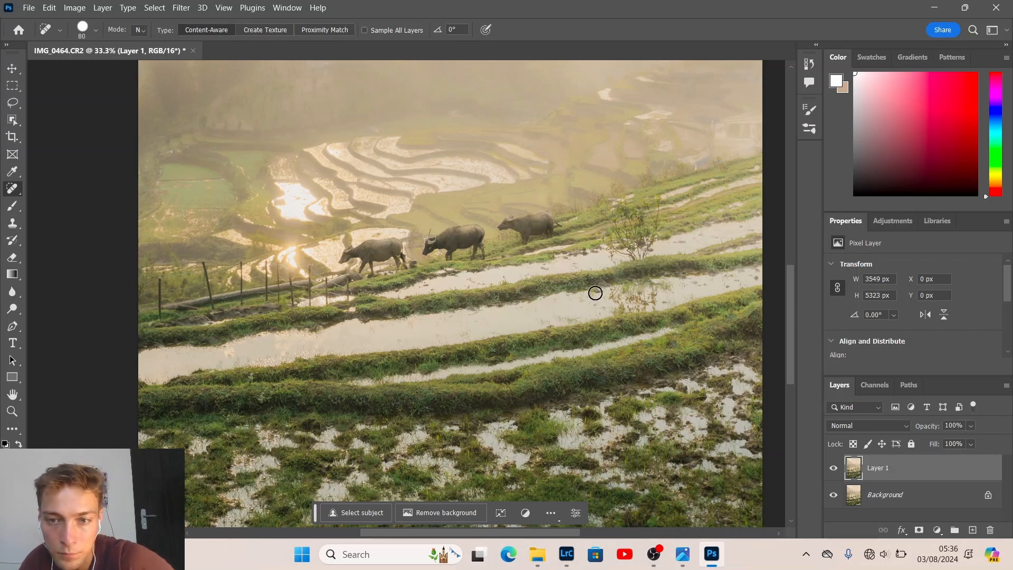
Step: Heal away the bush's reflection and the remaining specks in the middle and right part of the long flooded terrace
mouse_move(611, 302)
mouse_down()
mouse_move(662, 285)
mouse_move(627, 314)
mouse_move(535, 321)
mouse_up()
drag(474, 330, 450, 331)
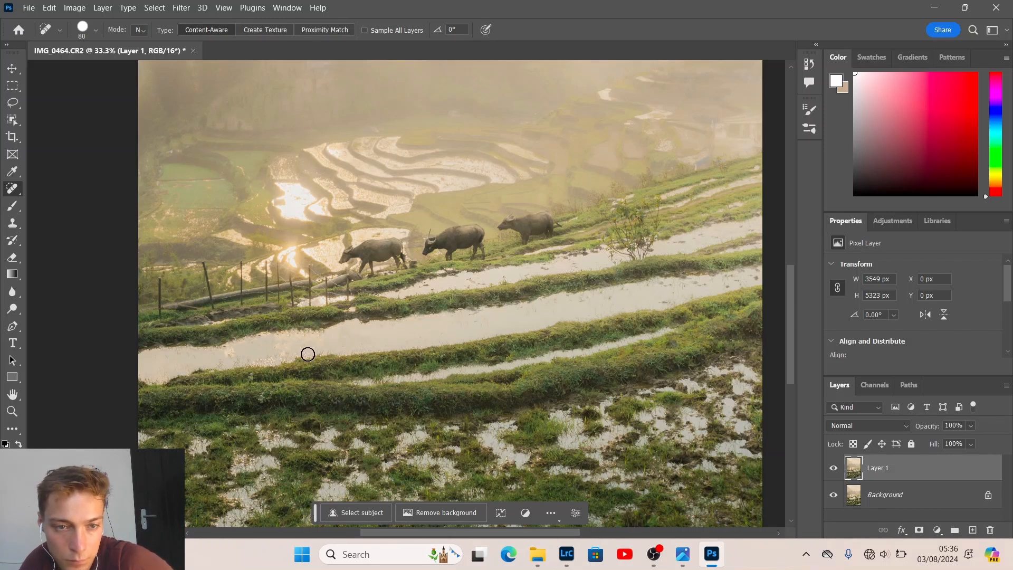
drag(477, 319, 495, 323)
drag(608, 300, 583, 292)
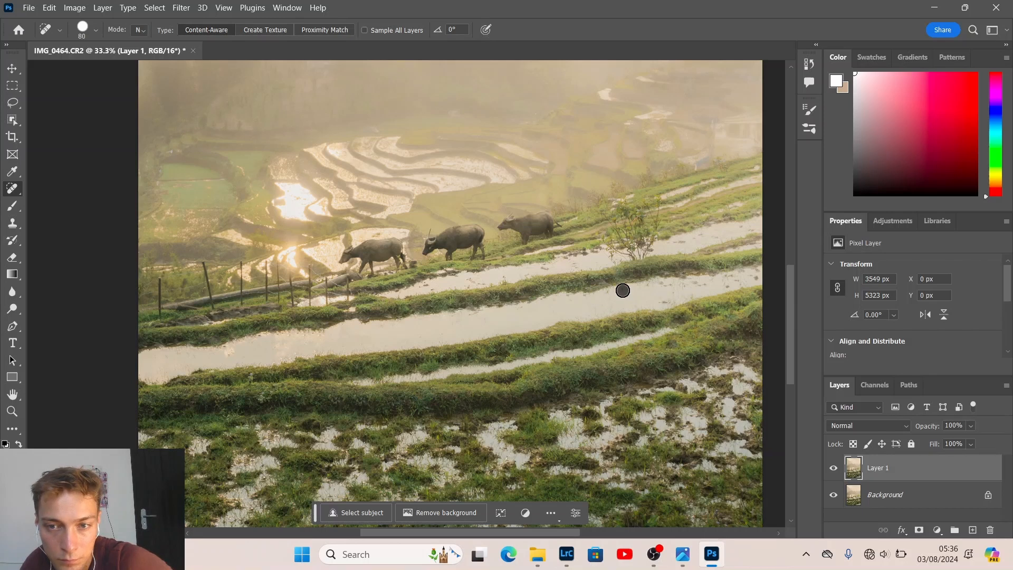
drag(644, 292, 626, 288)
click(700, 285)
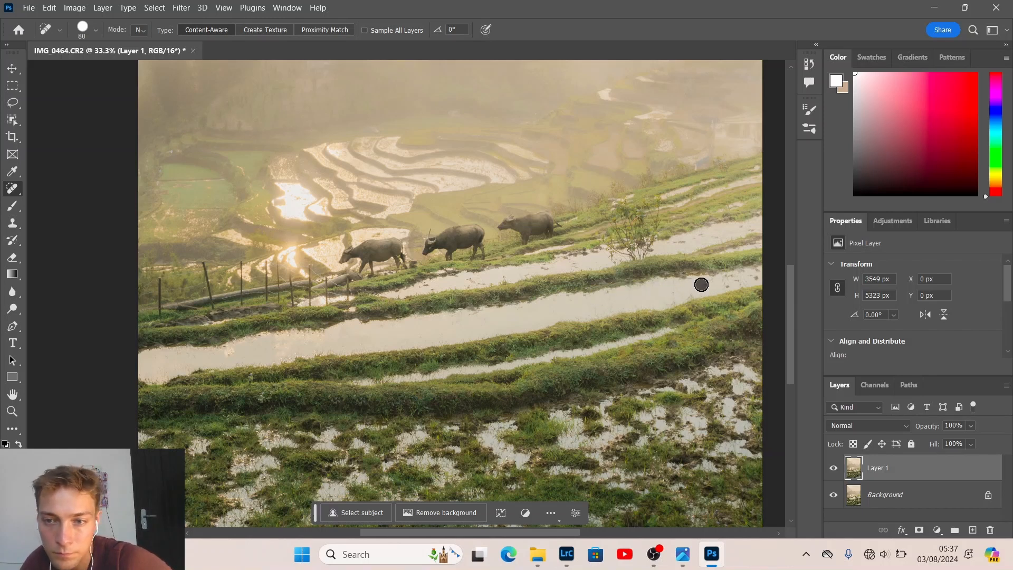
drag(729, 282, 759, 270)
Step: Heal a spot in the water strip left of the bush and the bare patch beneath the fence at the photo's left
click(586, 255)
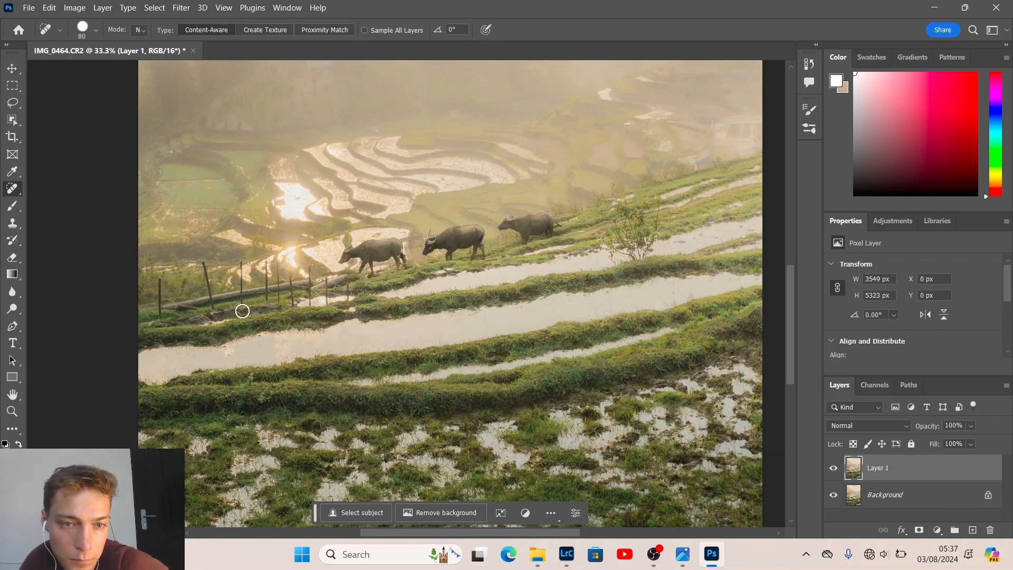
drag(181, 310, 195, 310)
click(182, 311)
click(185, 308)
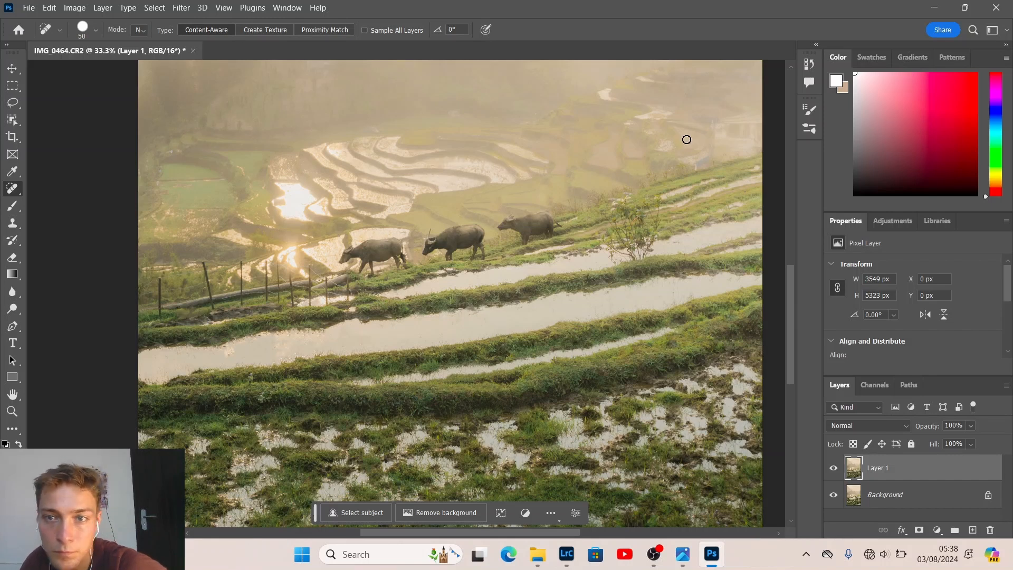
Step: Enlarge the healing brush to size 90 and heal the faint houses in the misty treeline and a spot above the hazy building
scroll(645, 233, up, 5)
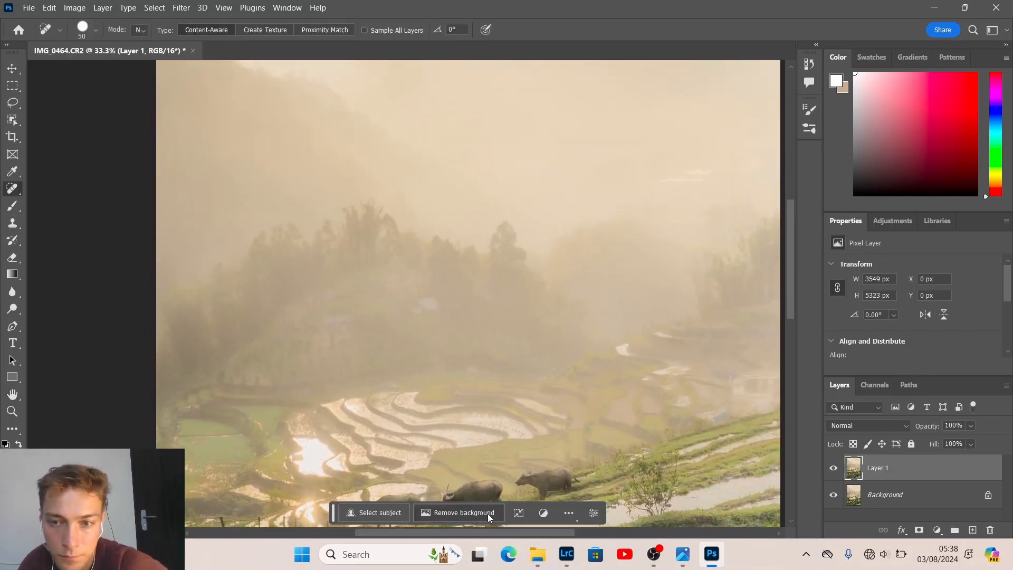
key(bracketright)
key(bracketright)
drag(421, 307, 433, 304)
drag(341, 319, 344, 327)
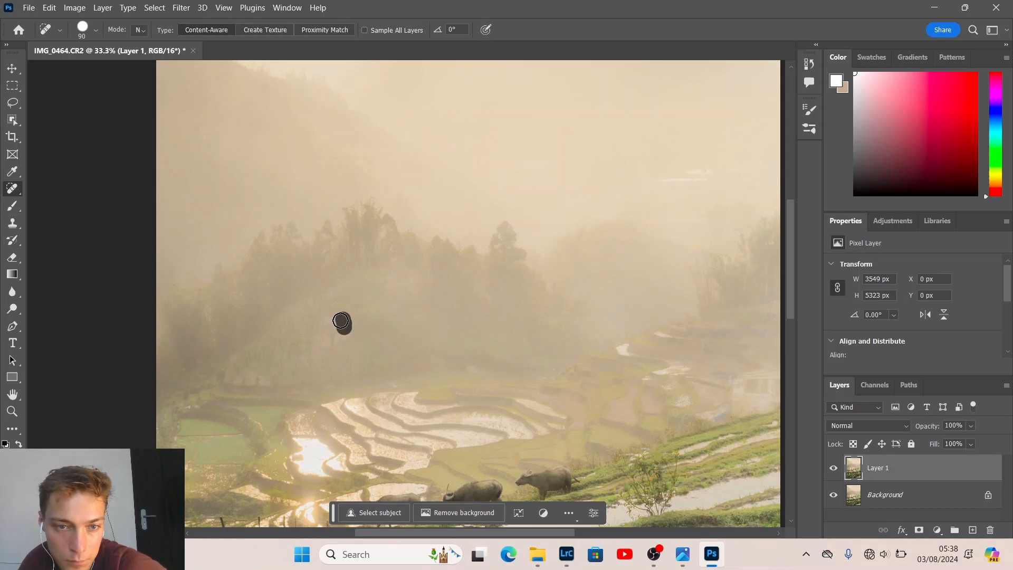
click(730, 376)
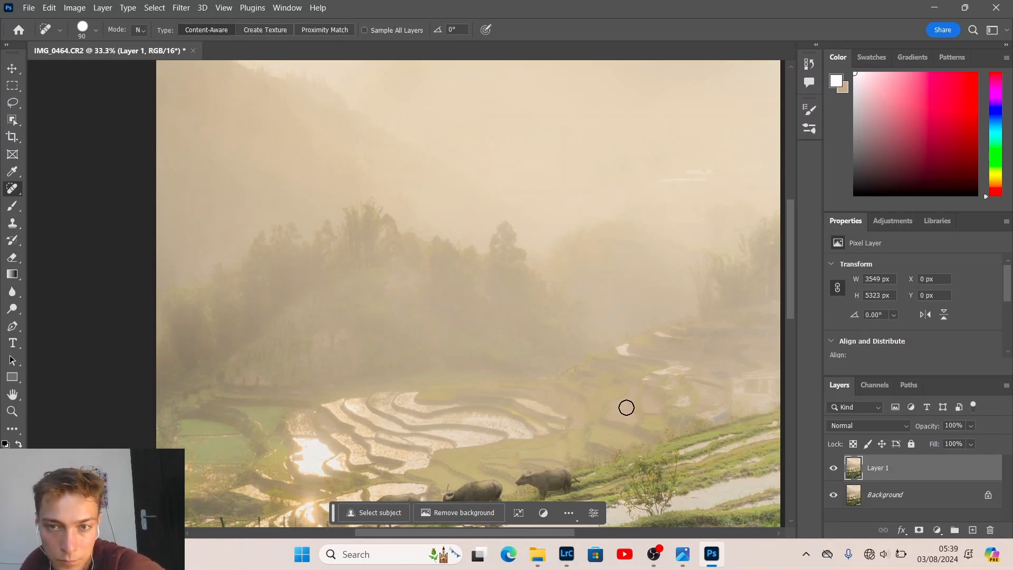
Step: Fit the whole photo in view and compare the retouched Layer 1 with the original Background by toggling its visibility
key(space)
drag(708, 152, 720, 343)
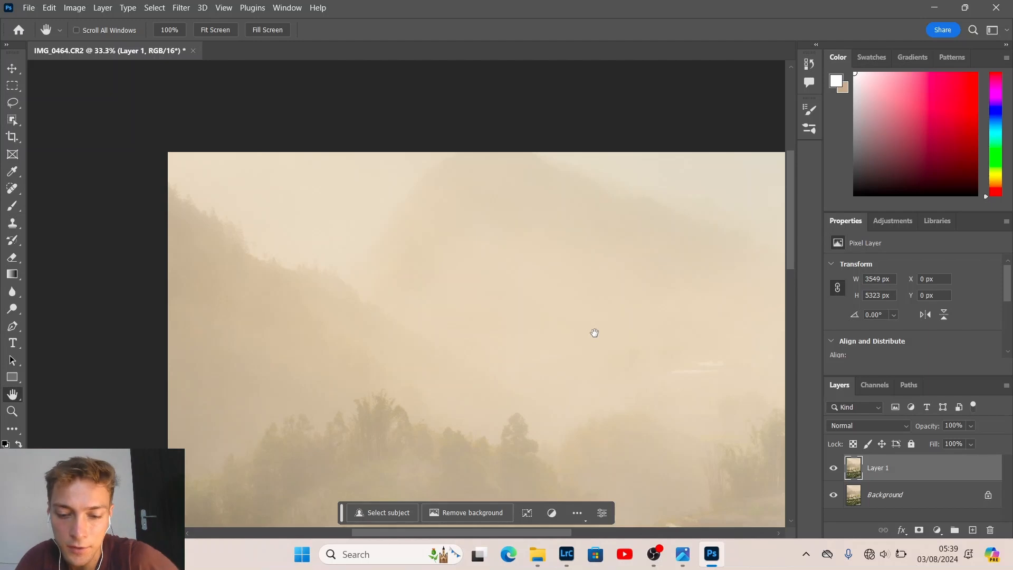
key(ctrl+0)
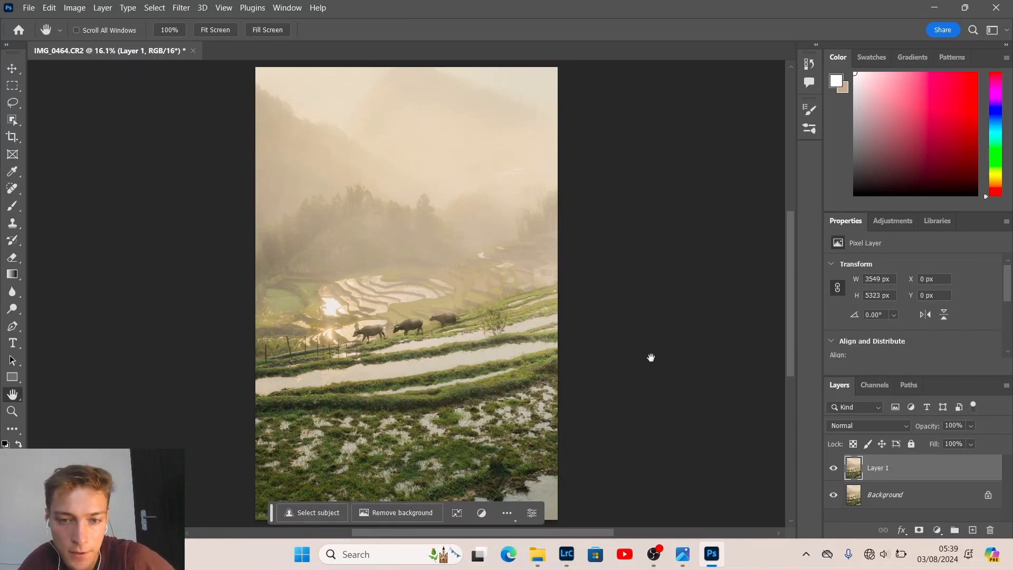
click(833, 469)
click(833, 469)
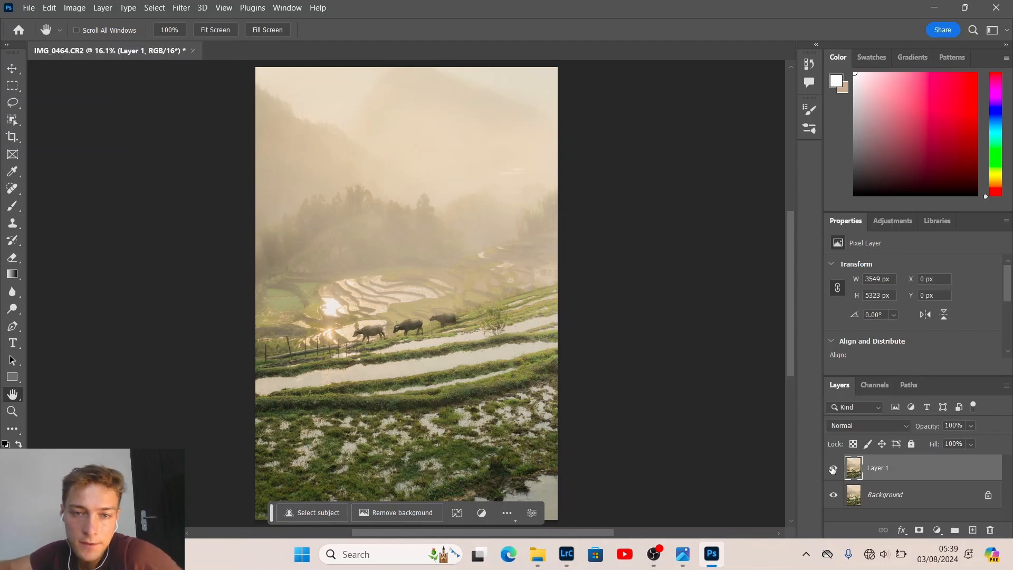
click(833, 468)
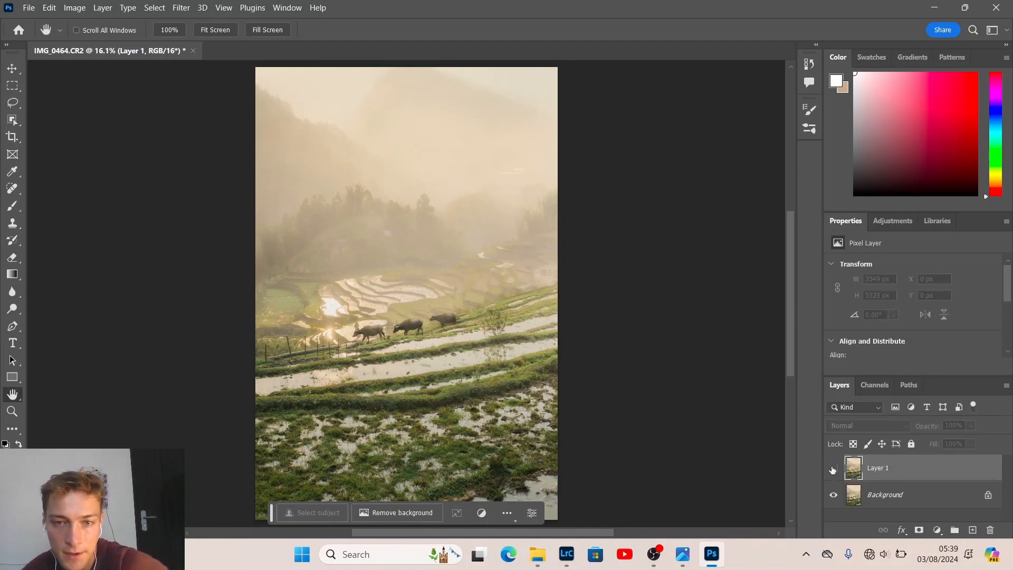
click(832, 468)
click(833, 469)
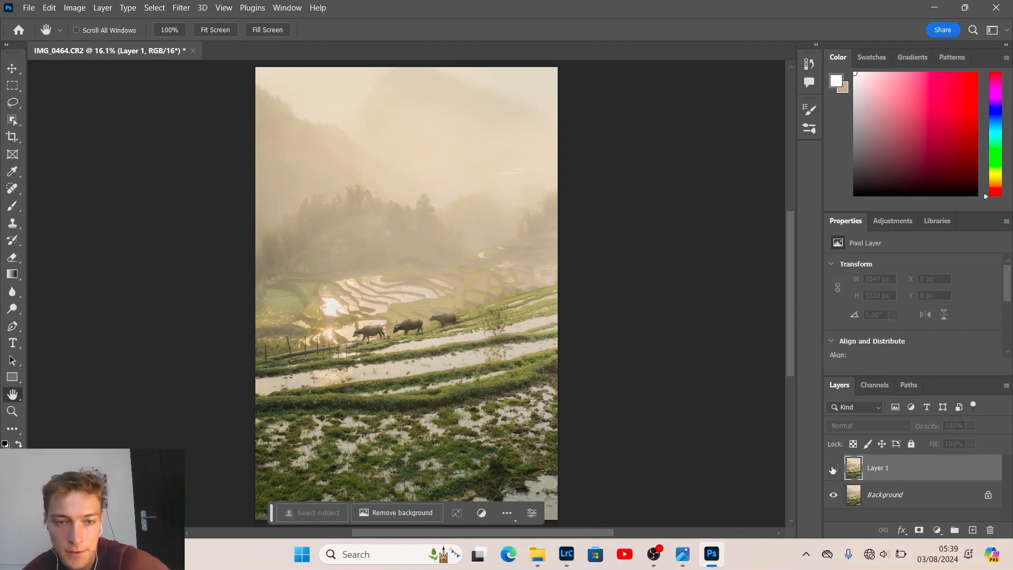
click(833, 469)
click(832, 469)
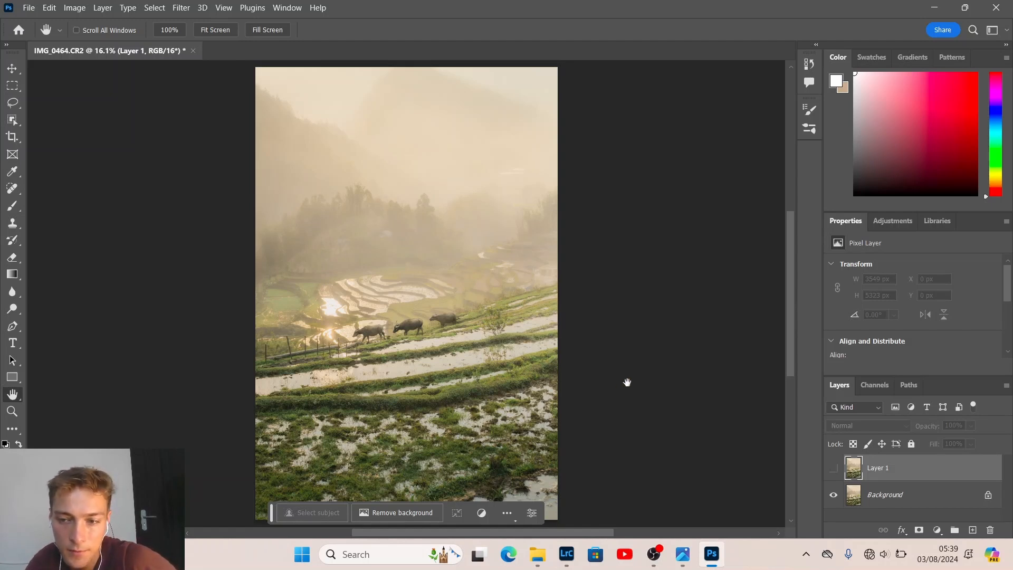
click(833, 468)
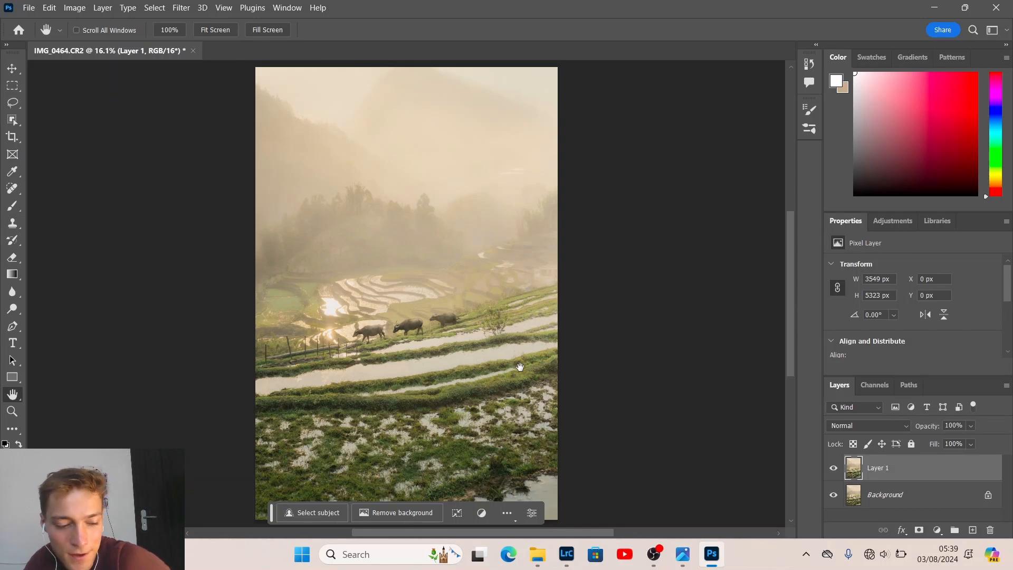
Step: Remove the bush on the upper terrace with the Patch tool, sampling the grassy banks to its right, and clear the selection
key(ctrl)
key(z)
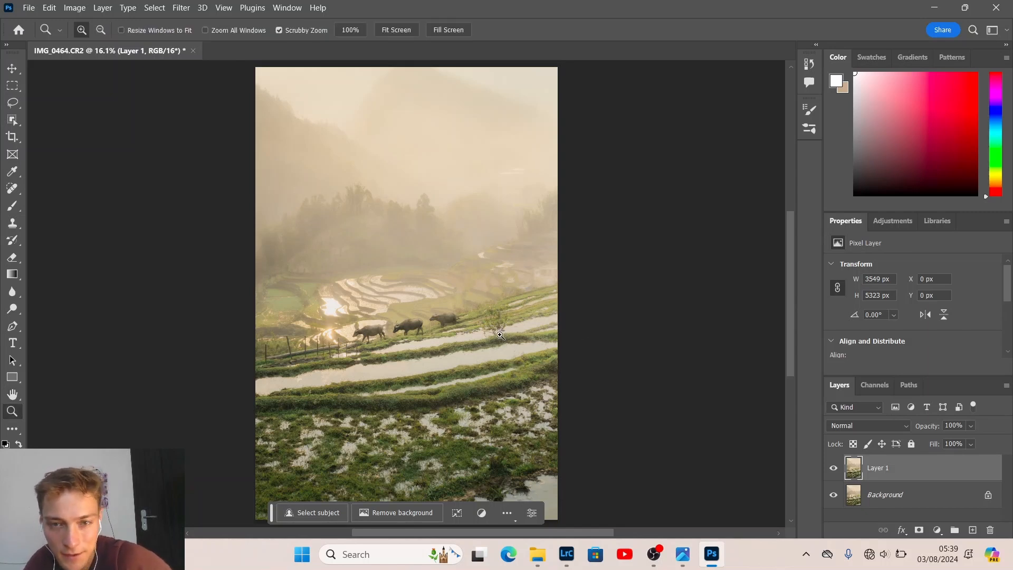
click(499, 333)
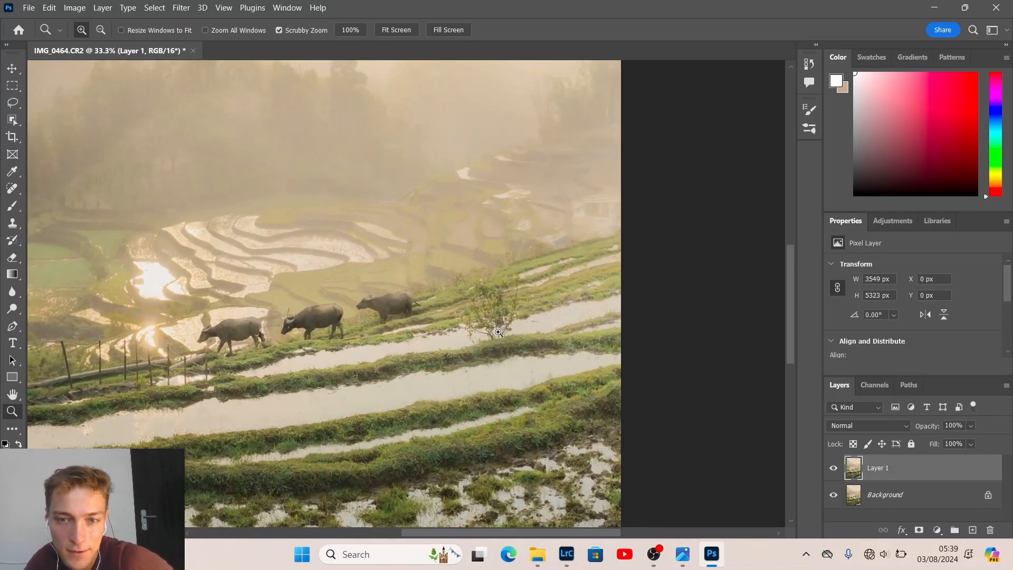
click(499, 333)
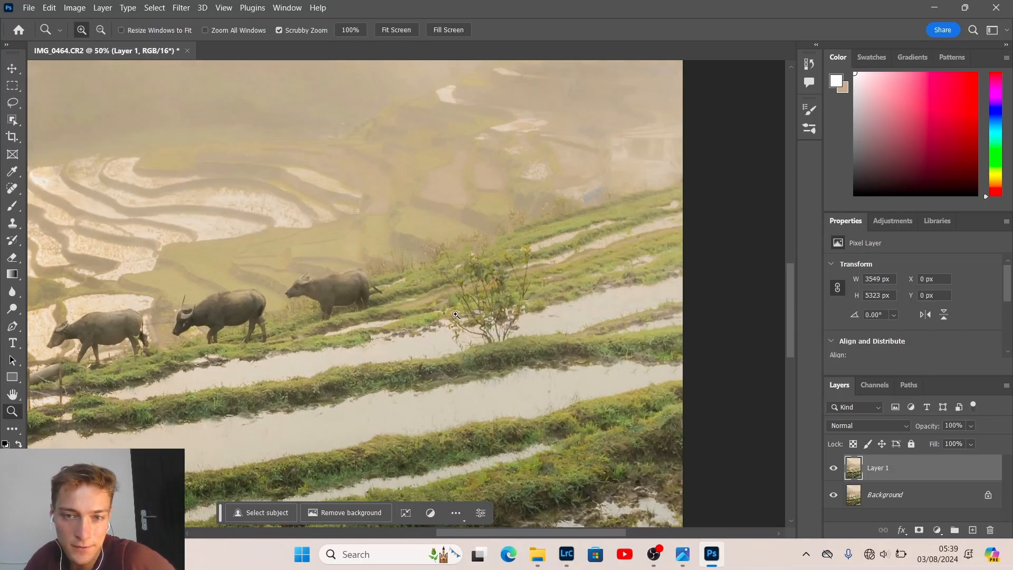
click(13, 207)
click(12, 193)
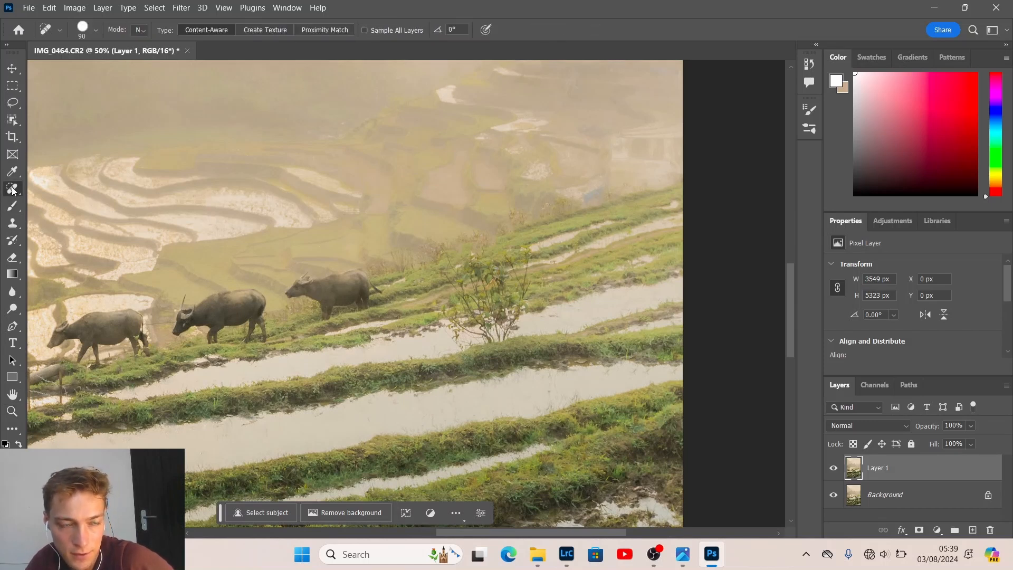
right_click(12, 191)
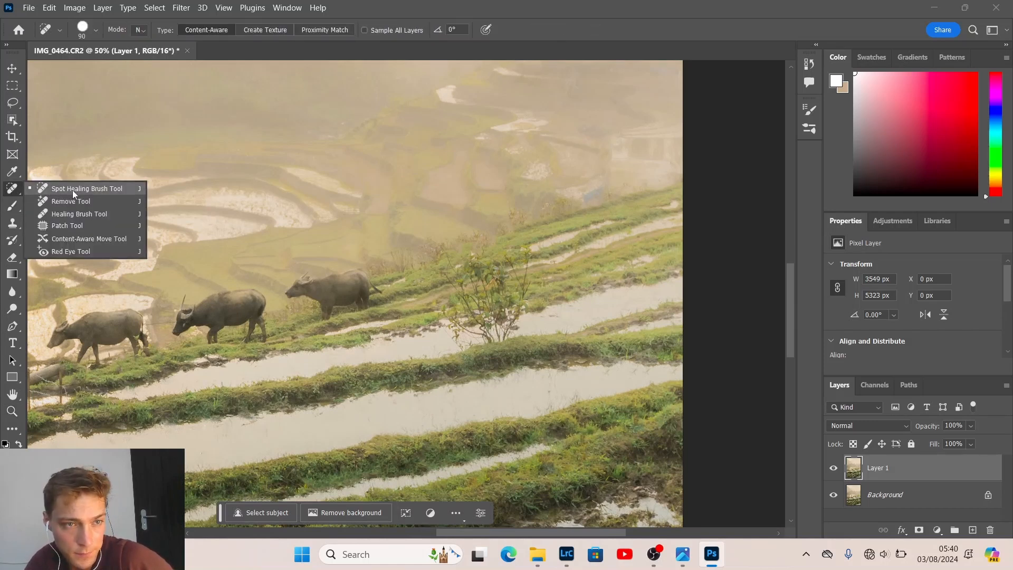
click(80, 225)
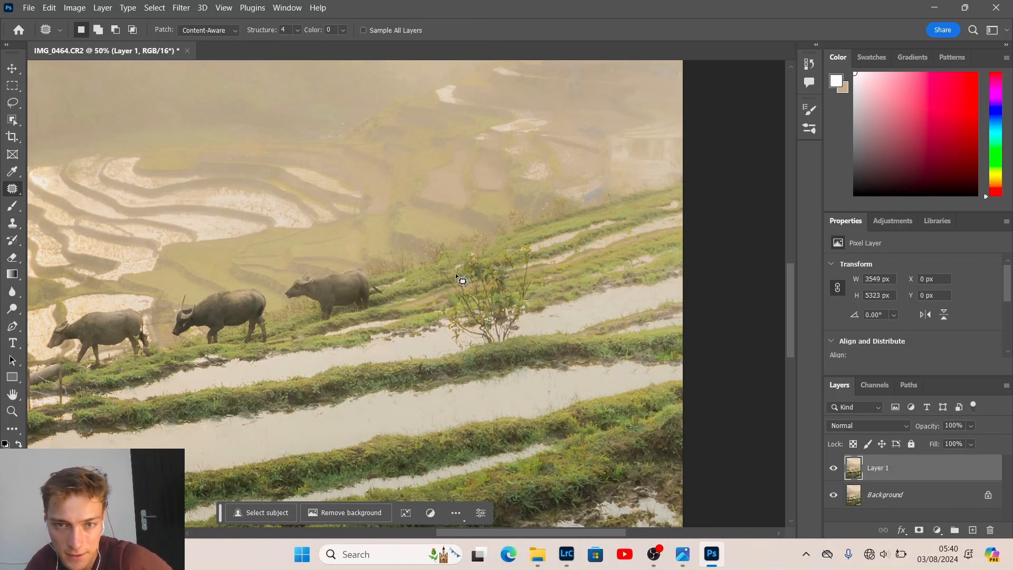
drag(469, 354, 462, 346)
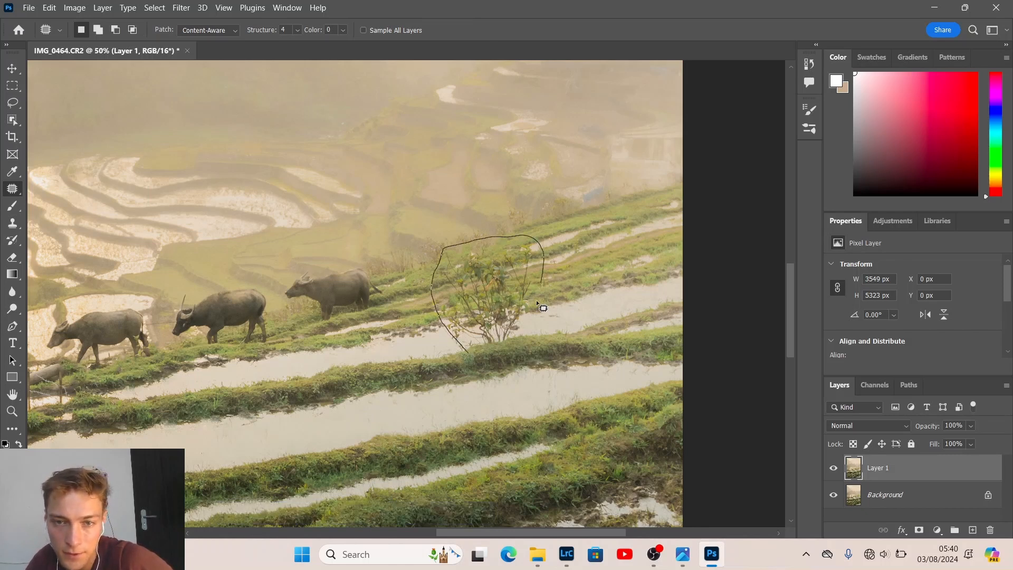
drag(470, 351, 472, 352)
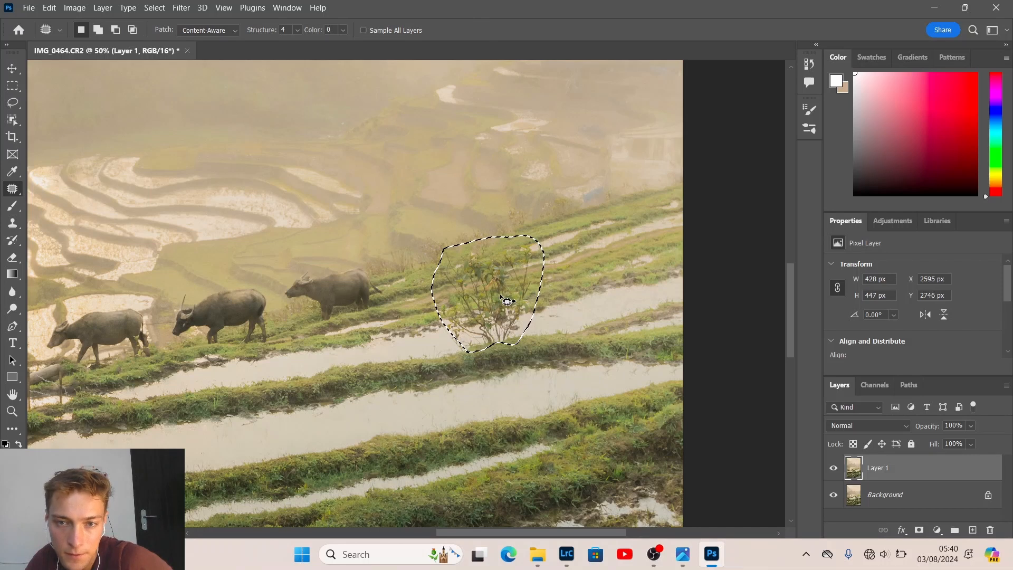
drag(500, 289, 600, 280)
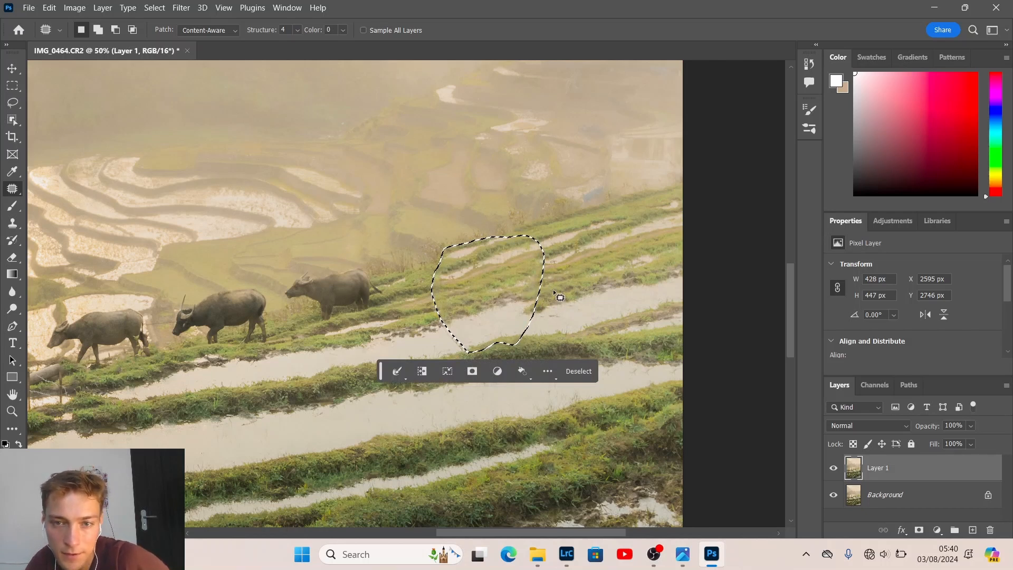
click(578, 371)
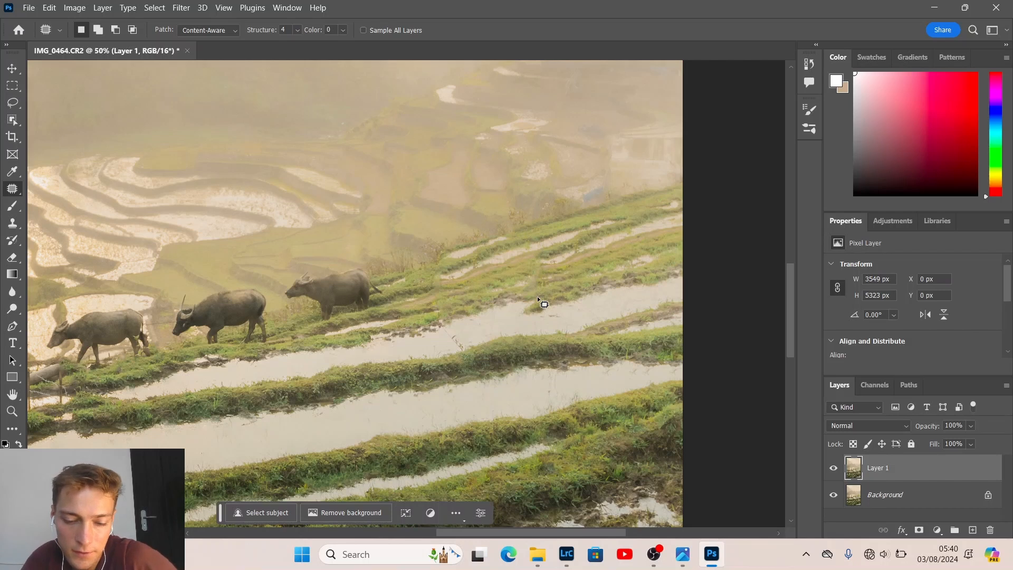
Step: Heal the leftover twigs in the water strip at the lower-left edge of the patched area with the Spot Healing Brush
right_click(11, 194)
click(42, 189)
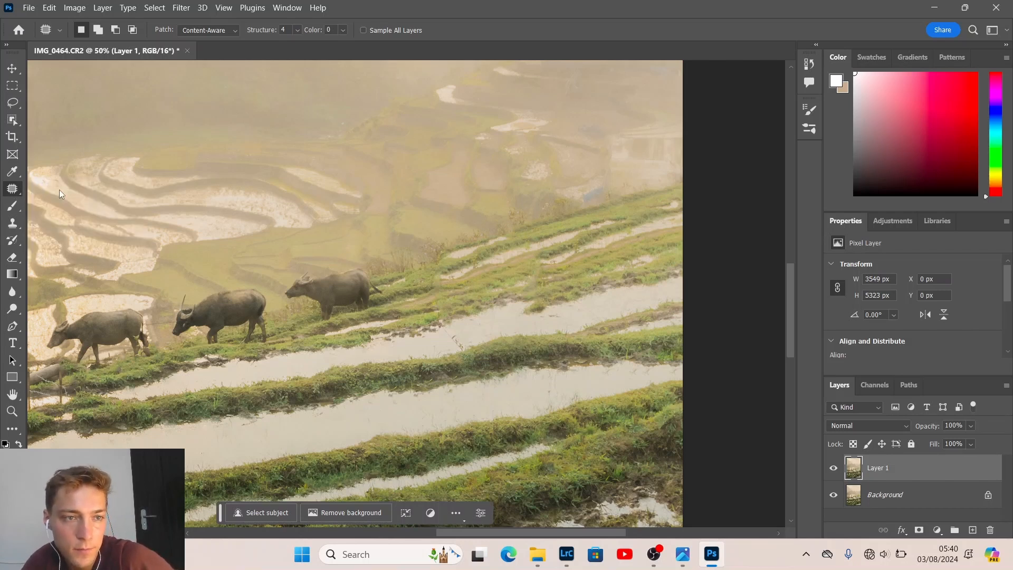
mouse_move(443, 274)
mouse_down()
mouse_move(435, 291)
mouse_move(440, 284)
mouse_up()
click(446, 341)
click(434, 303)
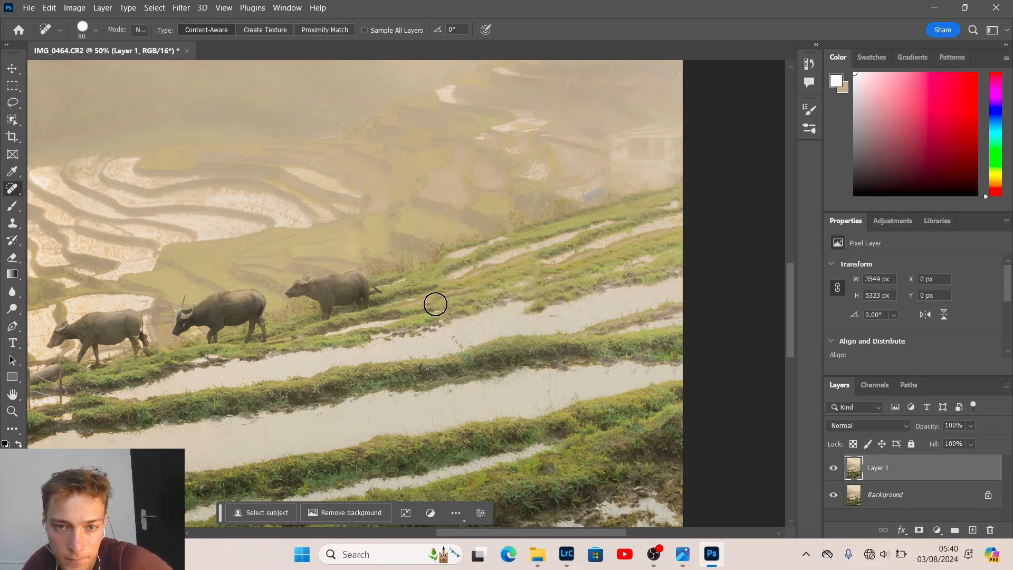
click(451, 337)
click(443, 328)
click(458, 342)
click(527, 306)
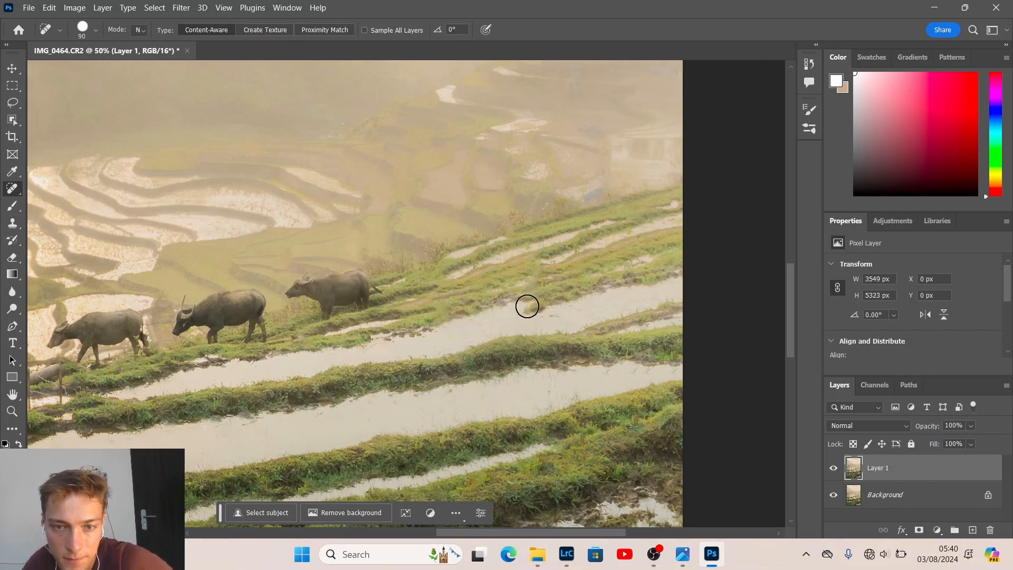
Step: Heal the blurry seams on the grassy banks and thin water strips where the bush was patched out
click(583, 239)
click(546, 272)
click(533, 284)
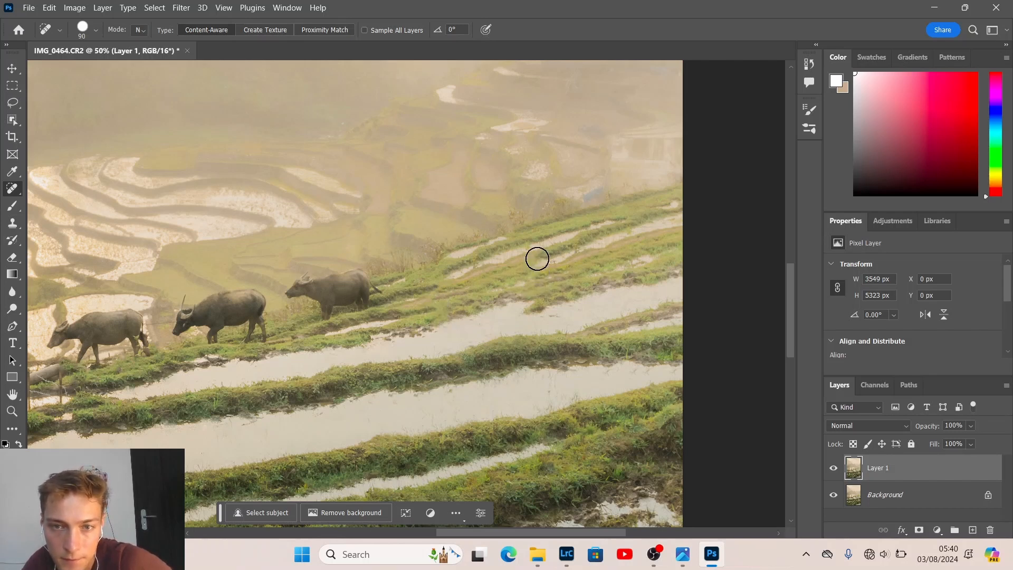
click(534, 255)
click(481, 269)
click(589, 278)
click(534, 274)
click(464, 269)
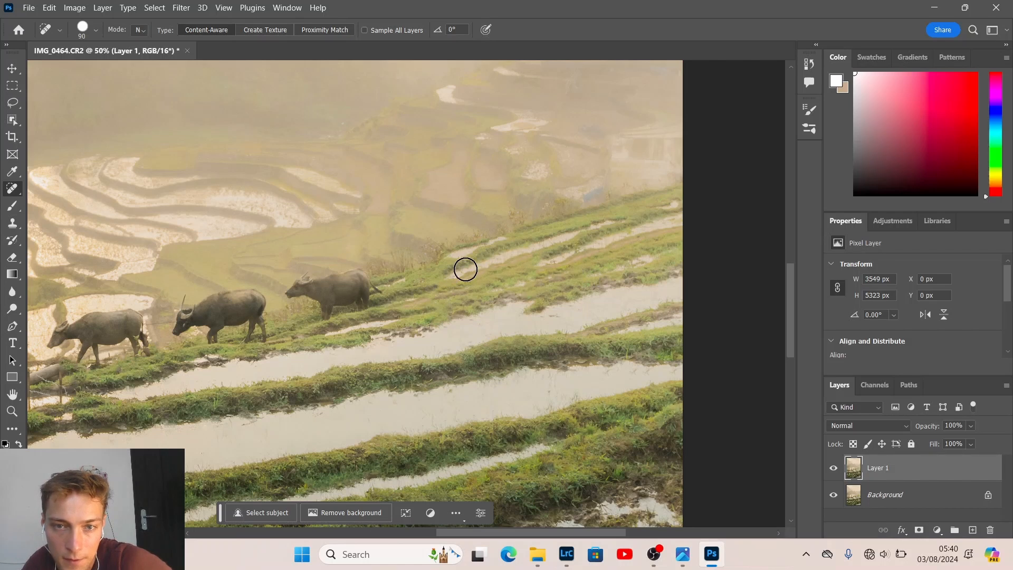
click(536, 258)
click(519, 256)
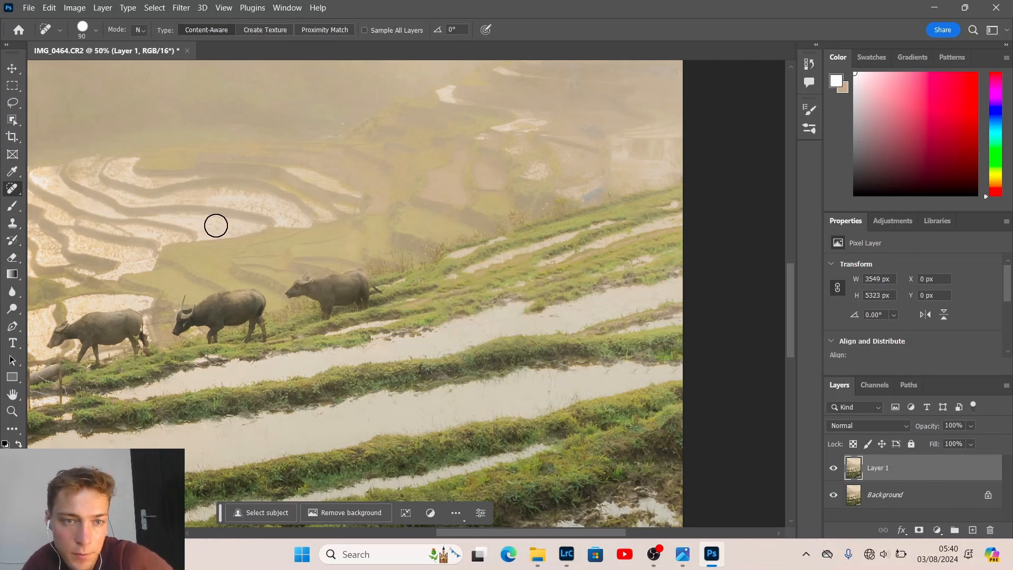
Step: Heal the remaining grass spot at the upper edge of the water strip where the bush stood
click(216, 225)
click(533, 308)
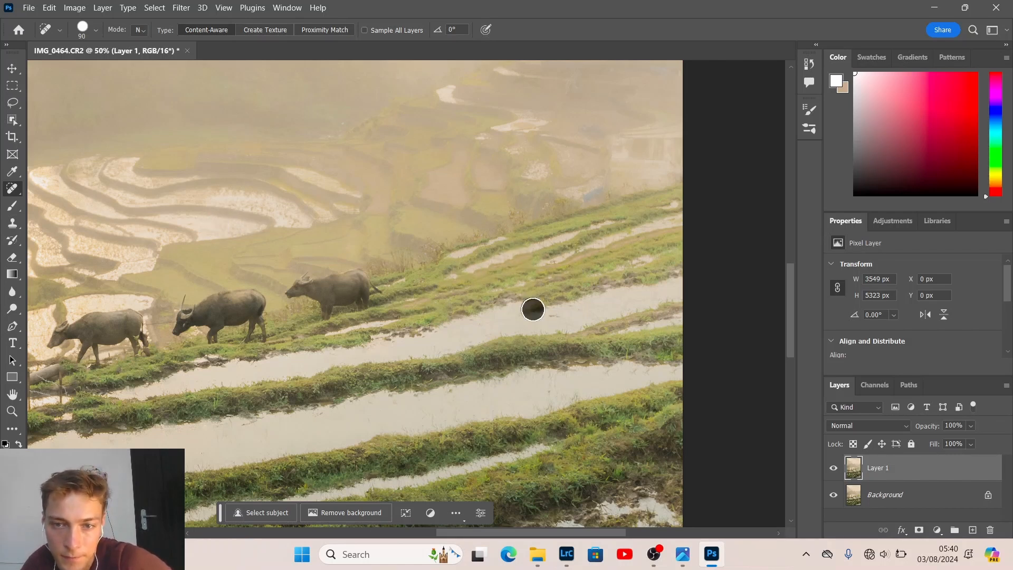
click(671, 335)
click(380, 331)
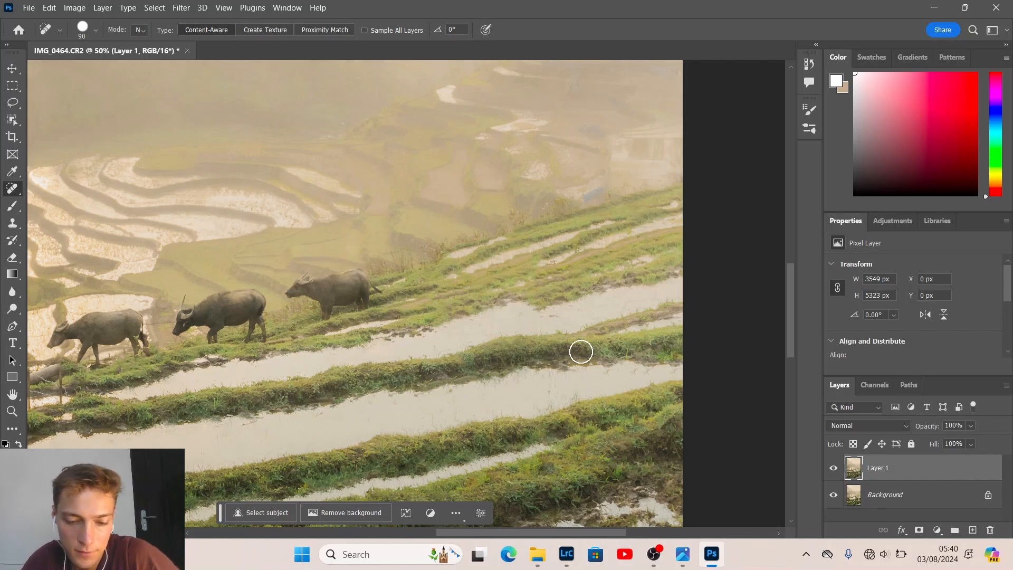
Step: Fit the whole photo in view, duplicate Layer 1 and apply a Gaussian Blur with a 20-pixel radius to the copy
key(ctrl+0)
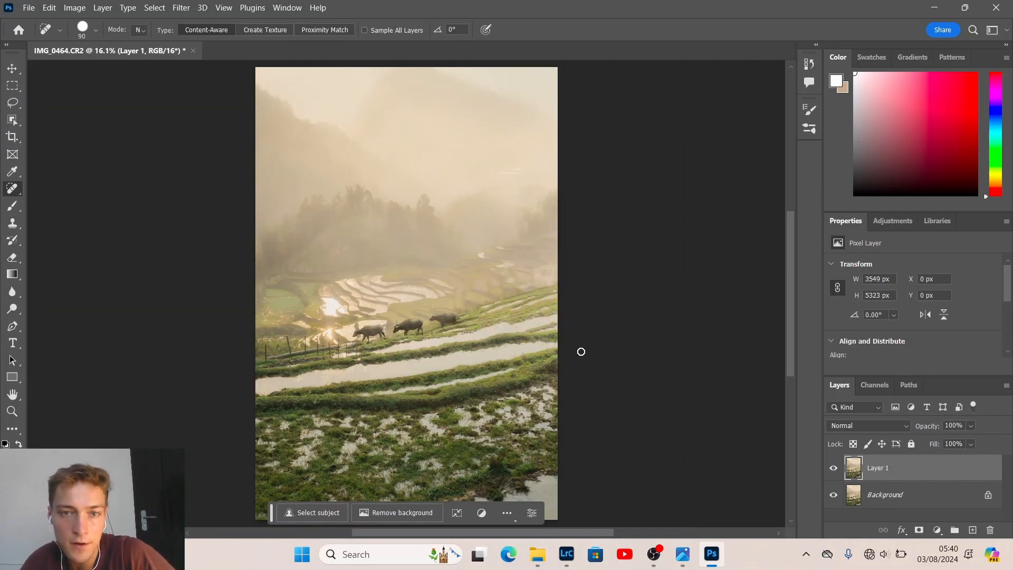
key(ctrl+j)
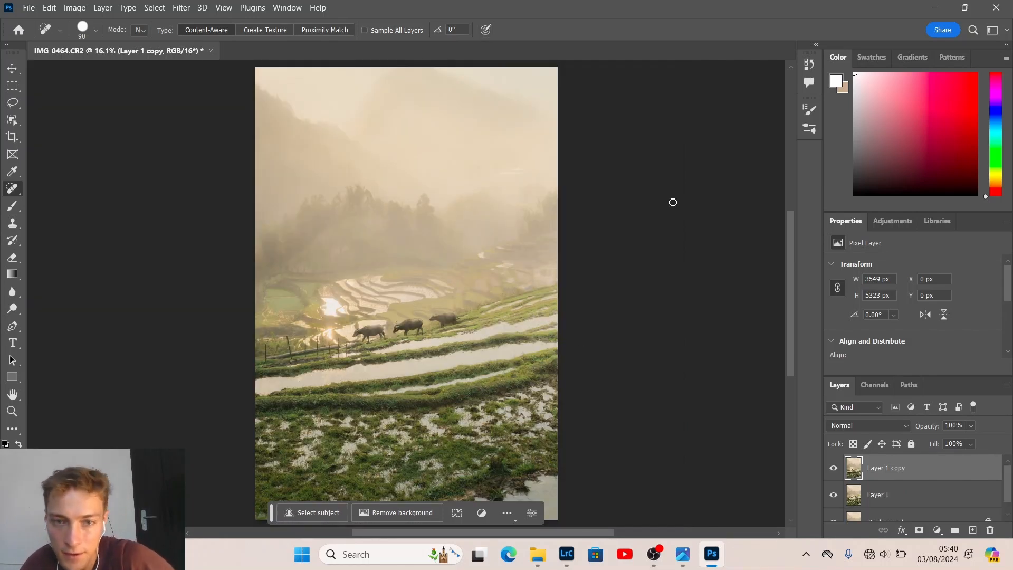
click(181, 8)
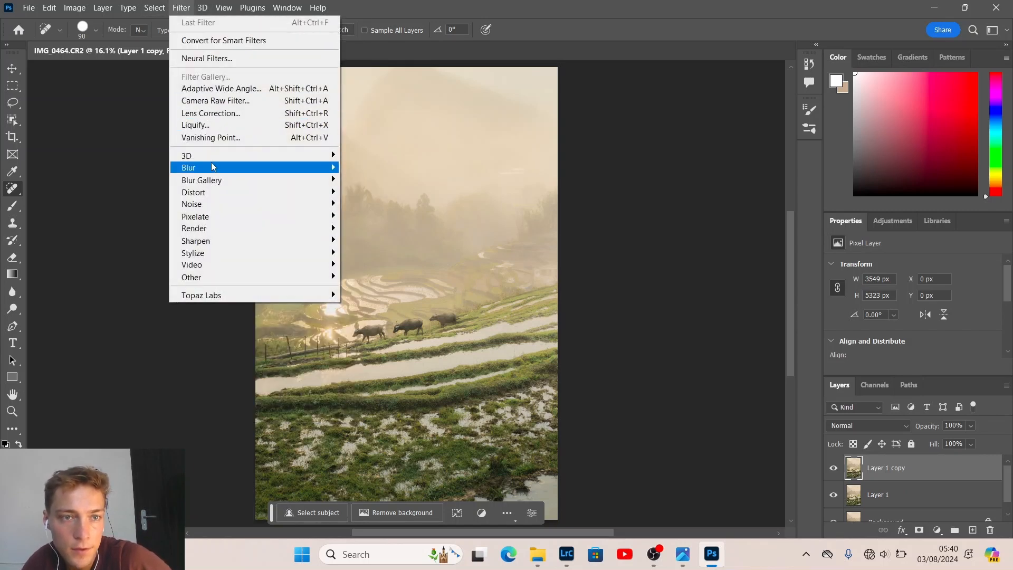
mouse_move(210, 167)
click(372, 216)
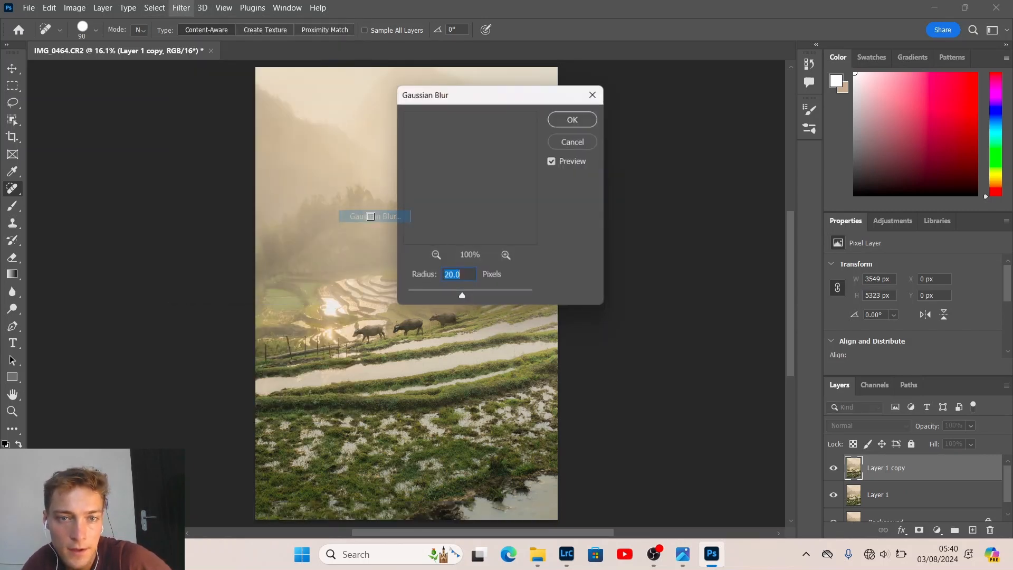
click(560, 118)
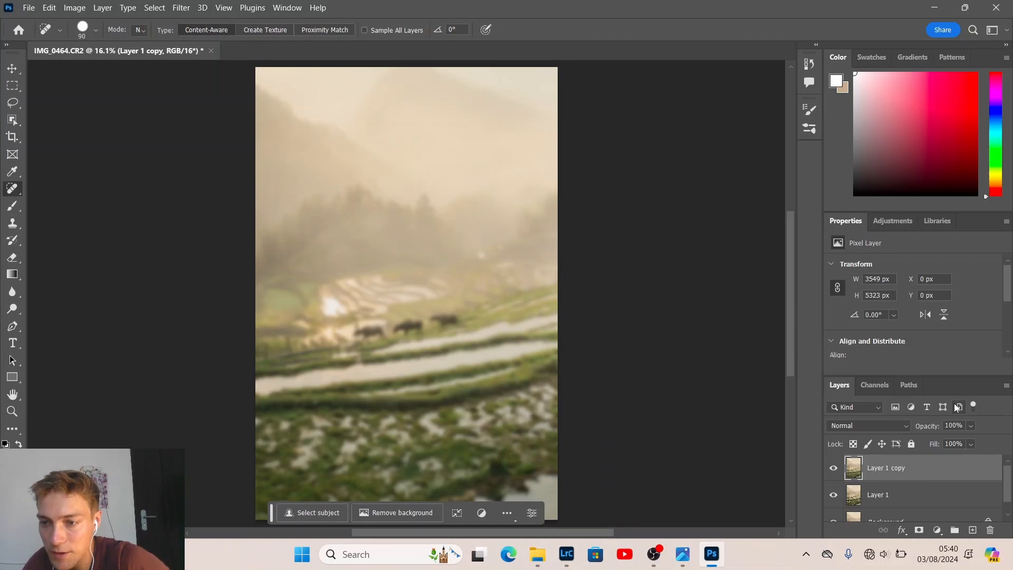
Step: Lower the blurred layer's opacity to 15% and add a white layer mask to it
click(970, 426)
drag(986, 442, 985, 443)
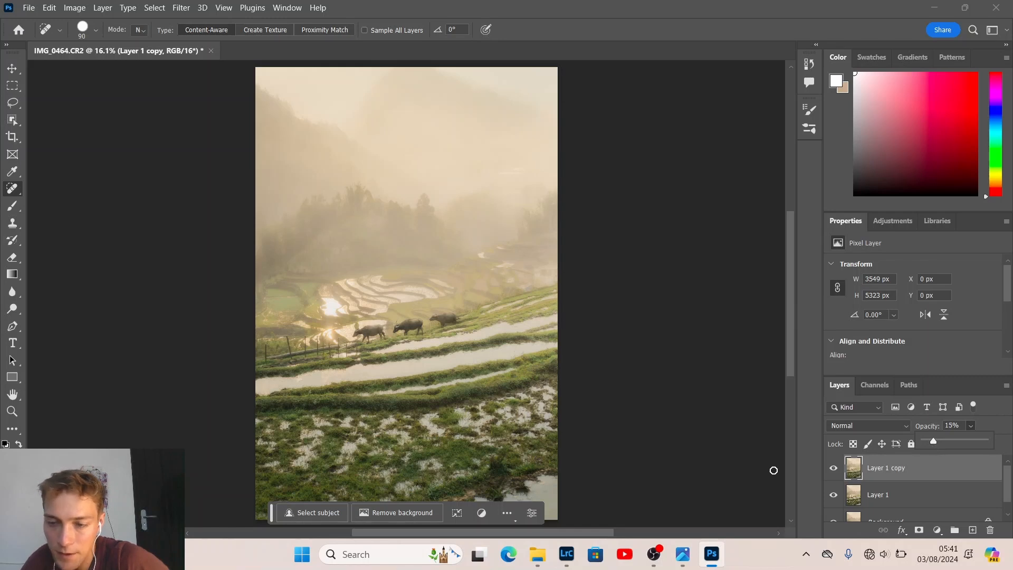
click(918, 530)
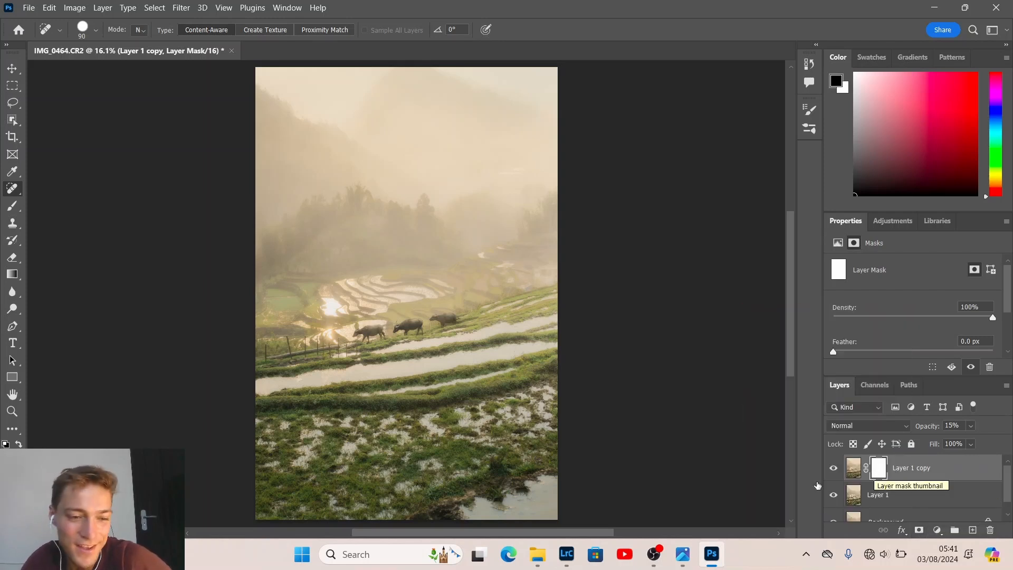
Step: Paint black on the blurred layer's mask at 46% opacity over the buffaloes, then with brush size 400 over the misty treeline and hills
key(b)
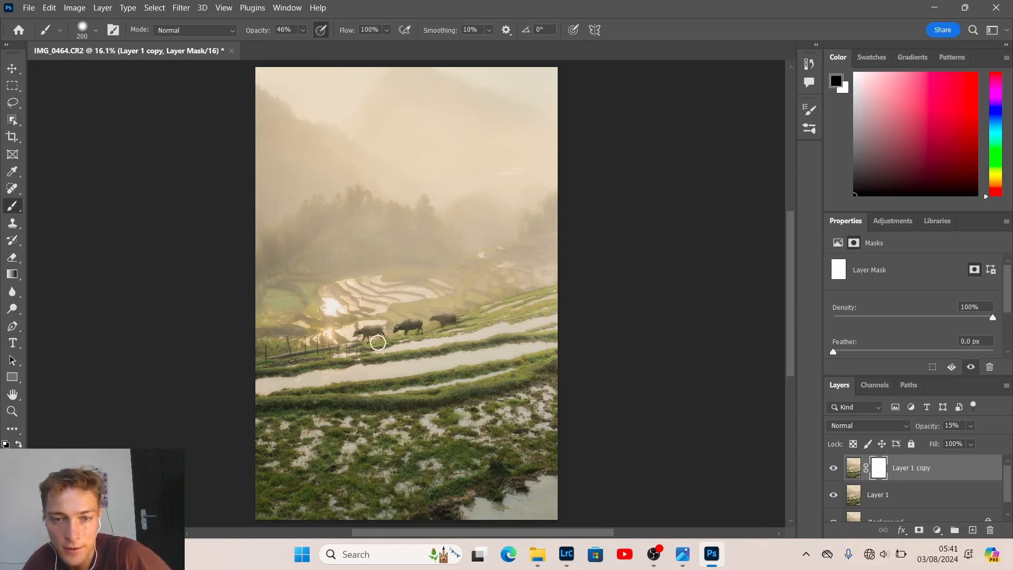
drag(376, 341, 380, 345)
key(bracketright)
key(bracketright)
key(bracketright)
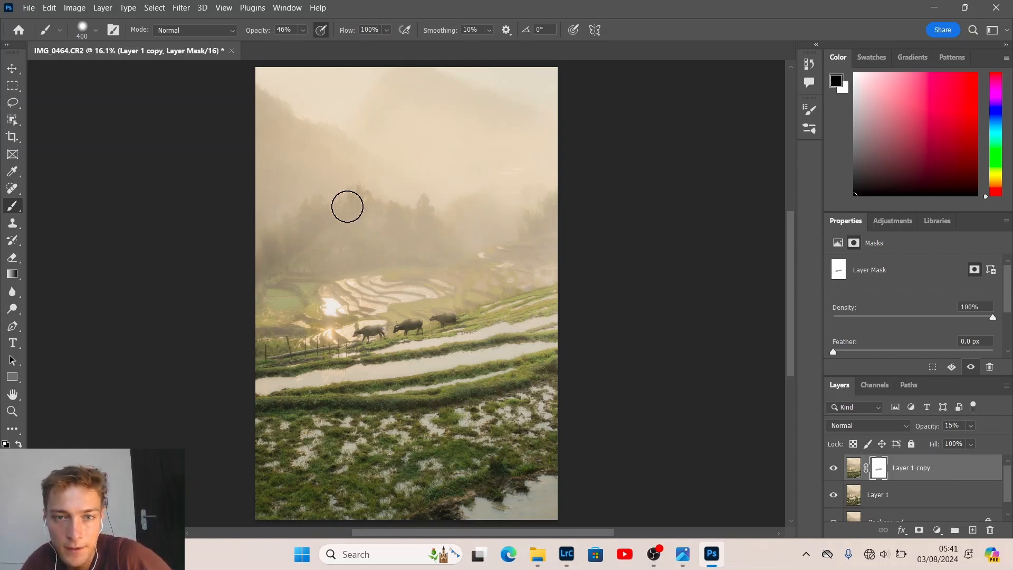
mouse_move(432, 218)
mouse_down()
mouse_move(240, 82)
mouse_move(417, 201)
mouse_move(424, 85)
mouse_move(552, 156)
mouse_move(460, 86)
mouse_move(386, 65)
mouse_move(346, 134)
mouse_move(440, 95)
mouse_move(508, 179)
mouse_up()
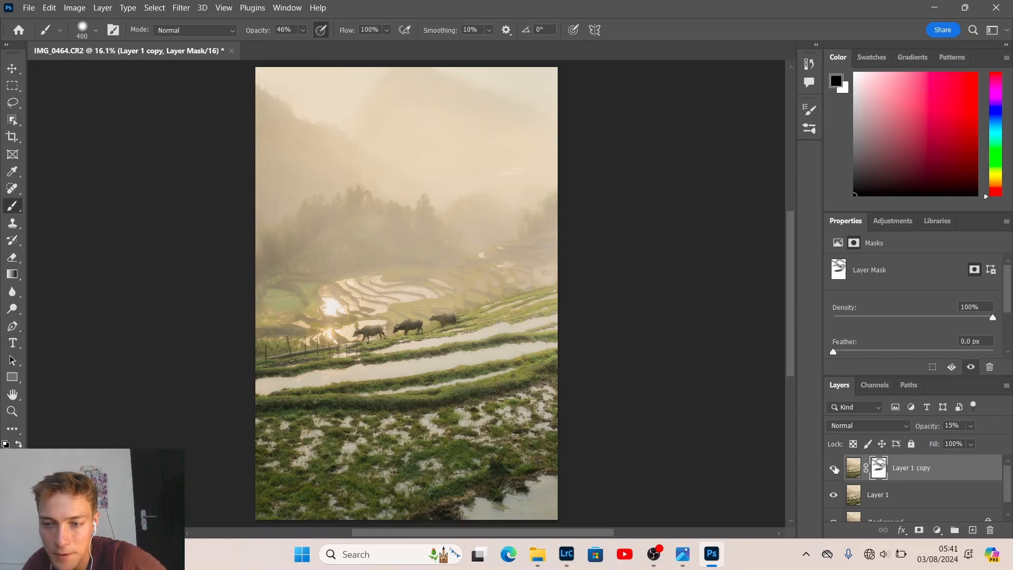
Step: Compare the photo with and without the masked blur by toggling the visibility of Layer 1 copy
click(834, 468)
click(834, 468)
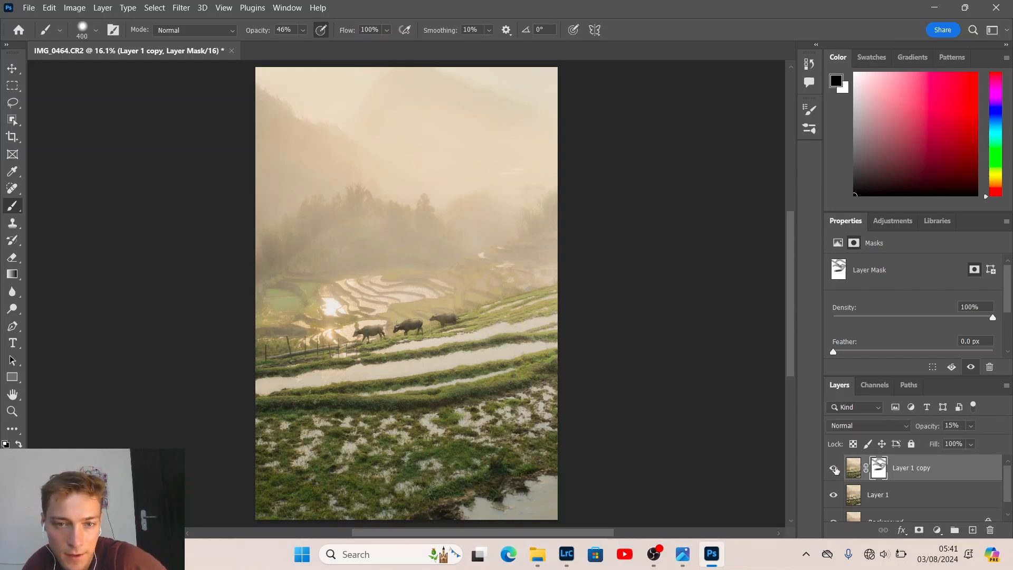
click(835, 469)
click(834, 469)
click(835, 469)
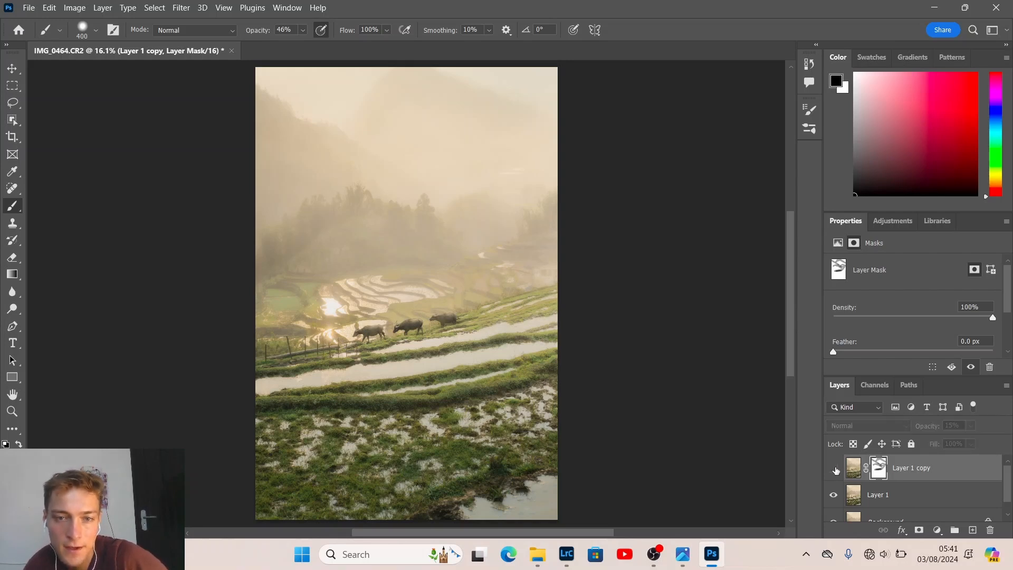
click(834, 469)
click(835, 469)
click(834, 469)
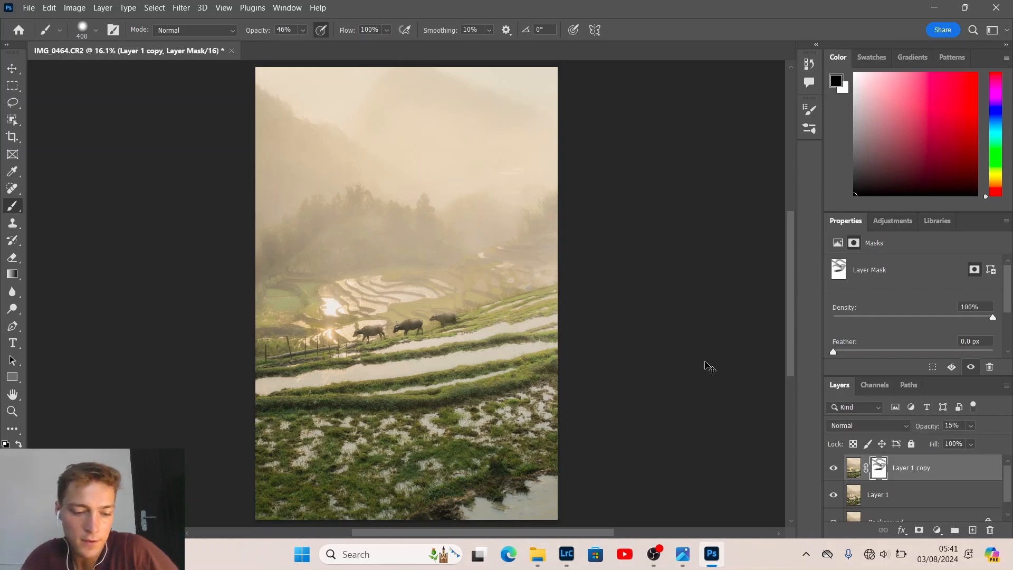
Step: Save the retouched photo, switch to Lightroom Classic and bring up the Basic adjustments for IMG_0464-Edit.tif
key(ctrl+s)
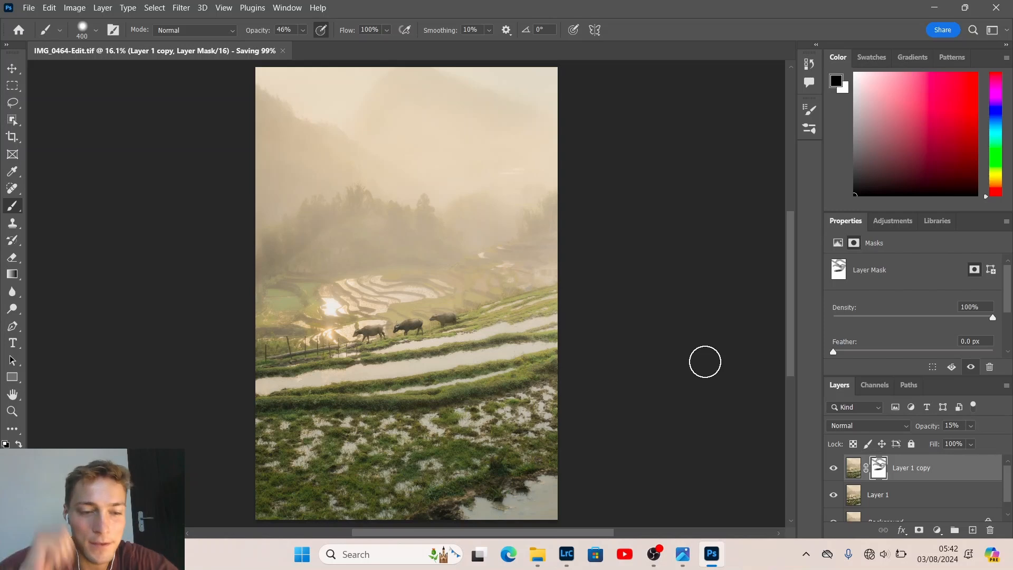
click(565, 554)
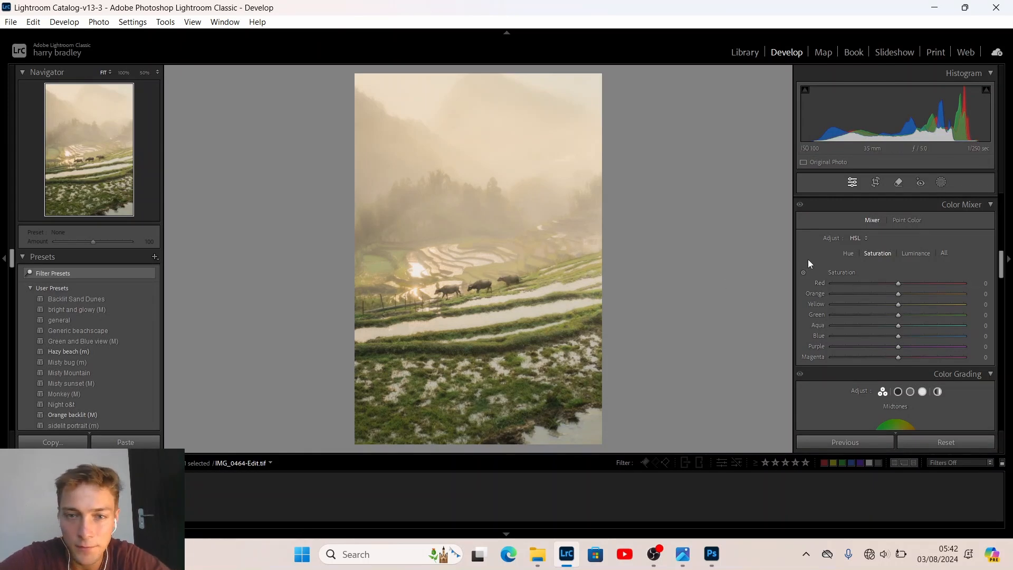
scroll(809, 259, up, 3)
scroll(809, 264, up, 3)
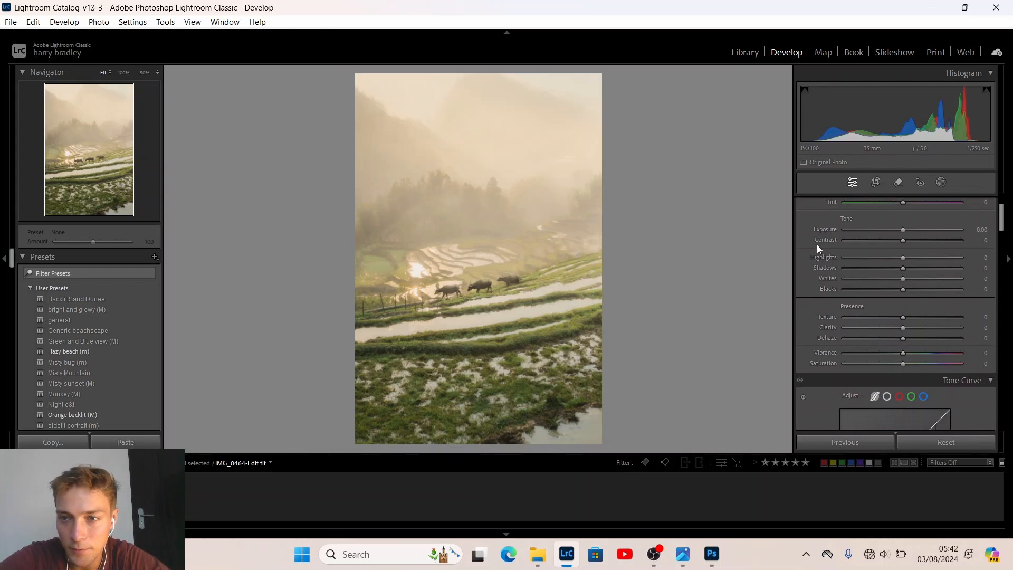
scroll(817, 245, up, 2)
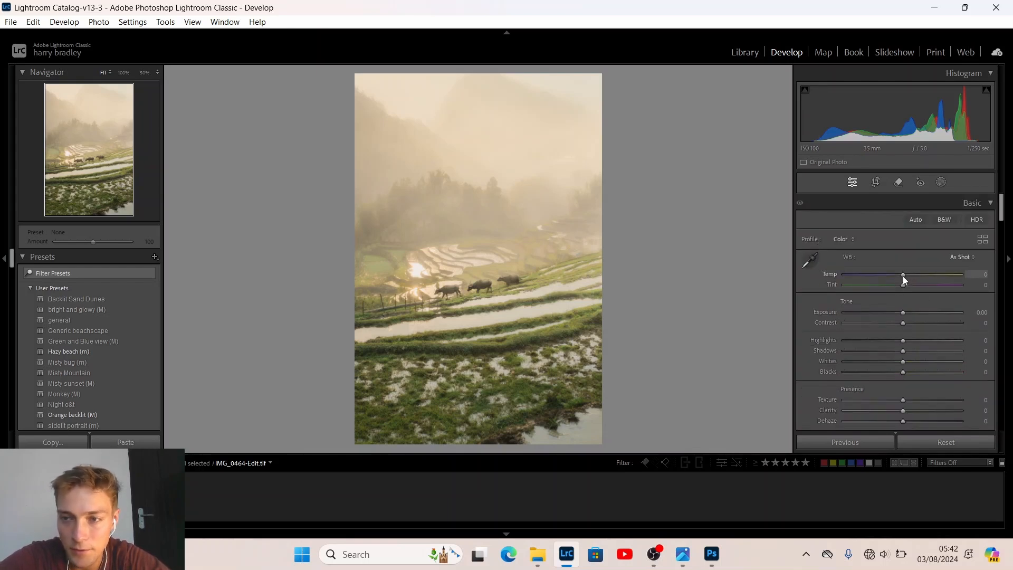
Step: Set the white balance Temp to +3 and shift the green hue to +9 in the Color Mixer
drag(903, 276, 903, 274)
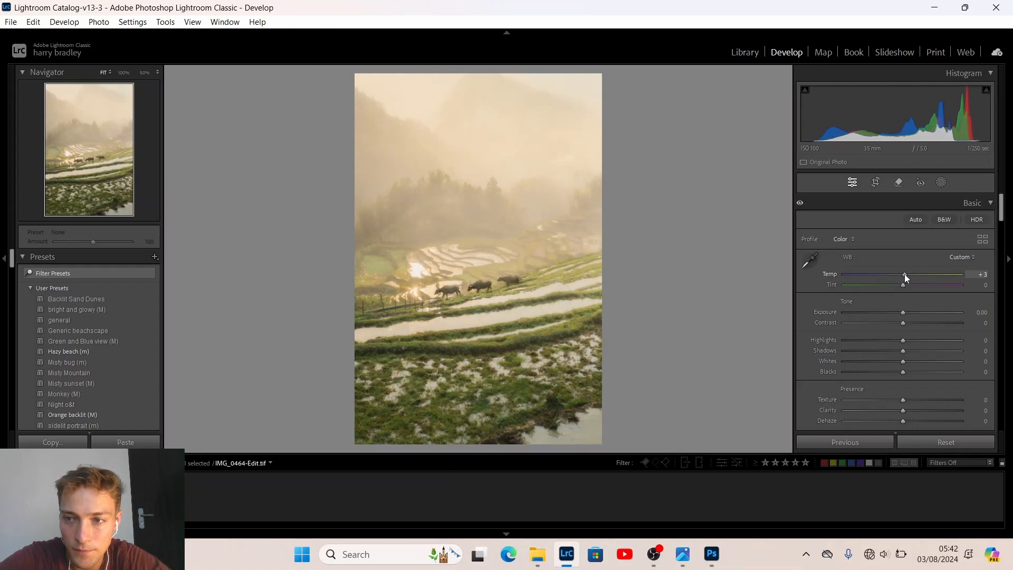
scroll(795, 317, down, 3)
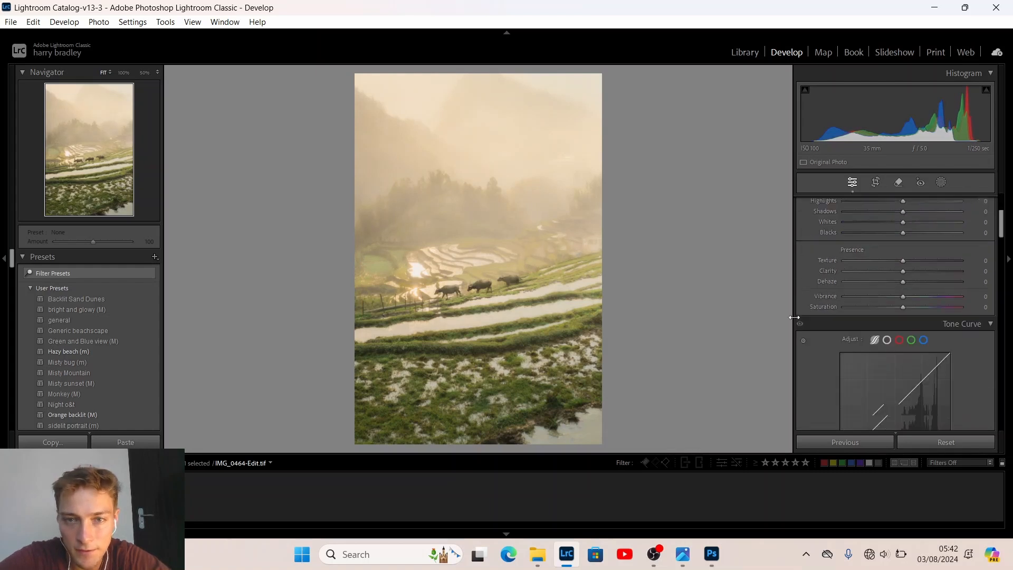
scroll(795, 295, down, 3)
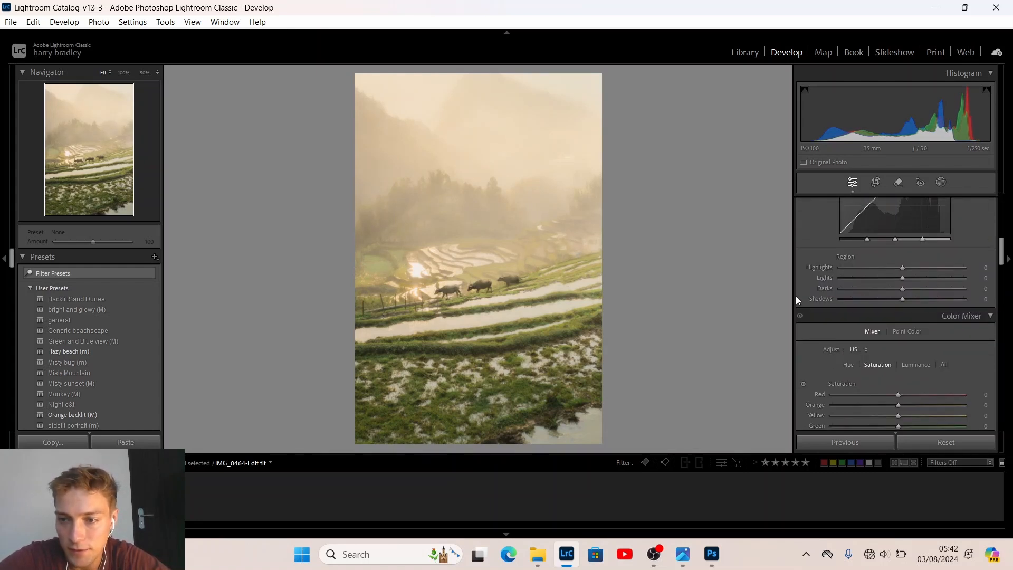
scroll(795, 295, down, 3)
click(848, 238)
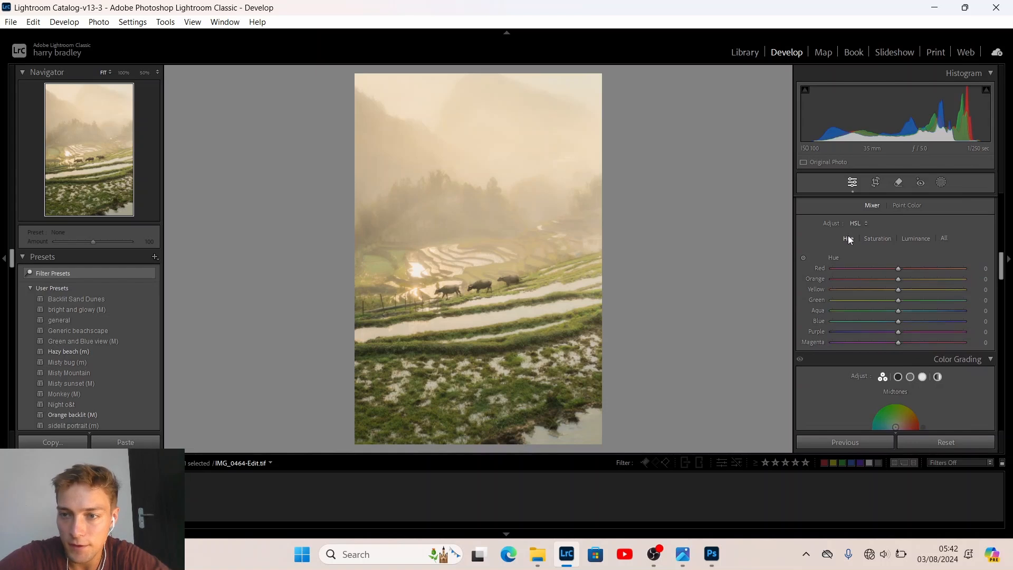
double_click(904, 298)
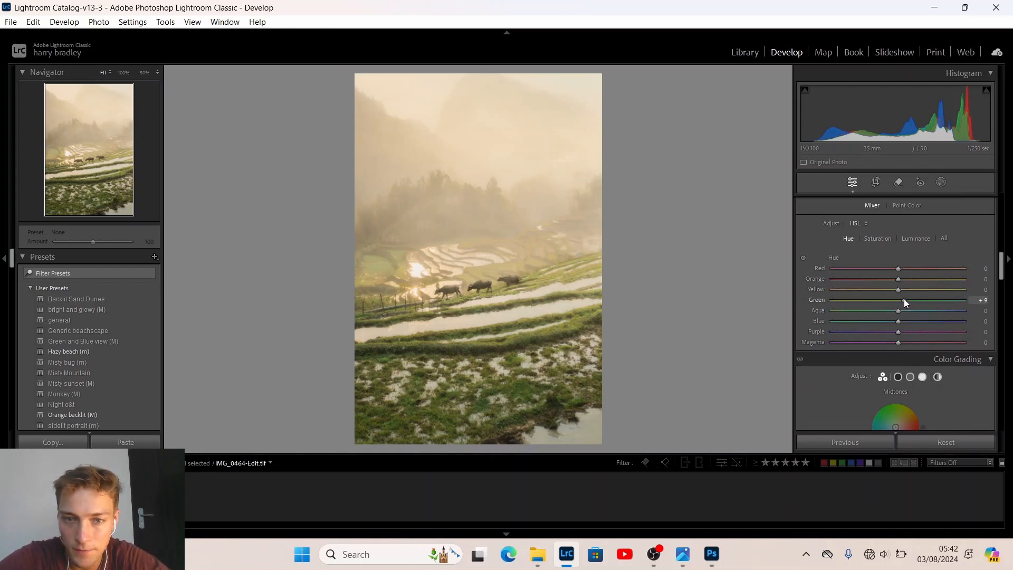
Step: Lower the green saturation to -11 and adjust the orange and yellow saturation in the Color Mixer
click(889, 239)
drag(897, 299, 888, 302)
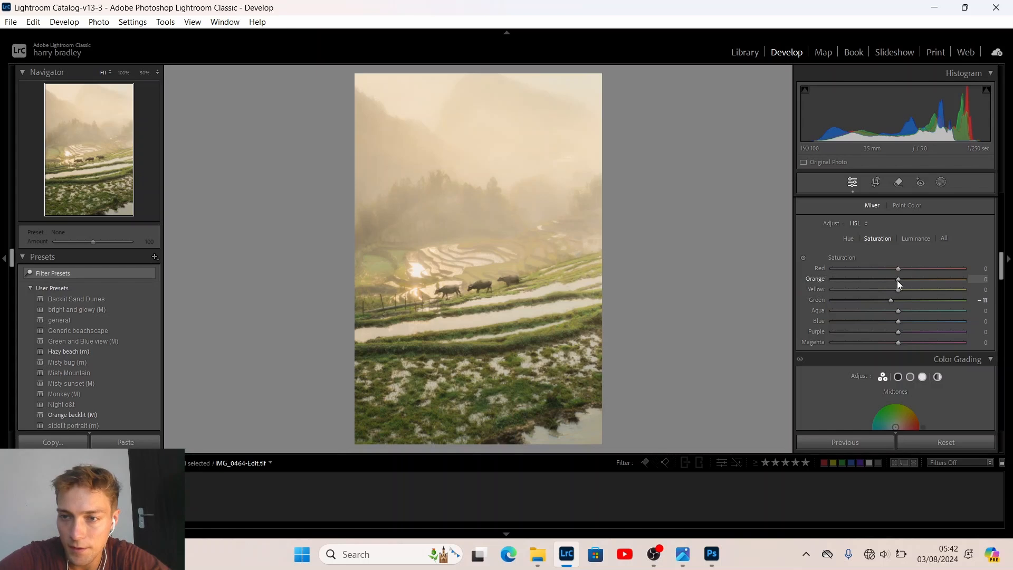
mouse_move(896, 280)
mouse_down()
mouse_move(876, 280)
mouse_move(906, 289)
mouse_move(884, 292)
mouse_move(904, 288)
mouse_up()
click(848, 238)
Step: Set Exposure to -0.20, Shadows to +20, Tint to -3 and Contrast to +2 in the Basic adjustments
scroll(844, 260, up, 10)
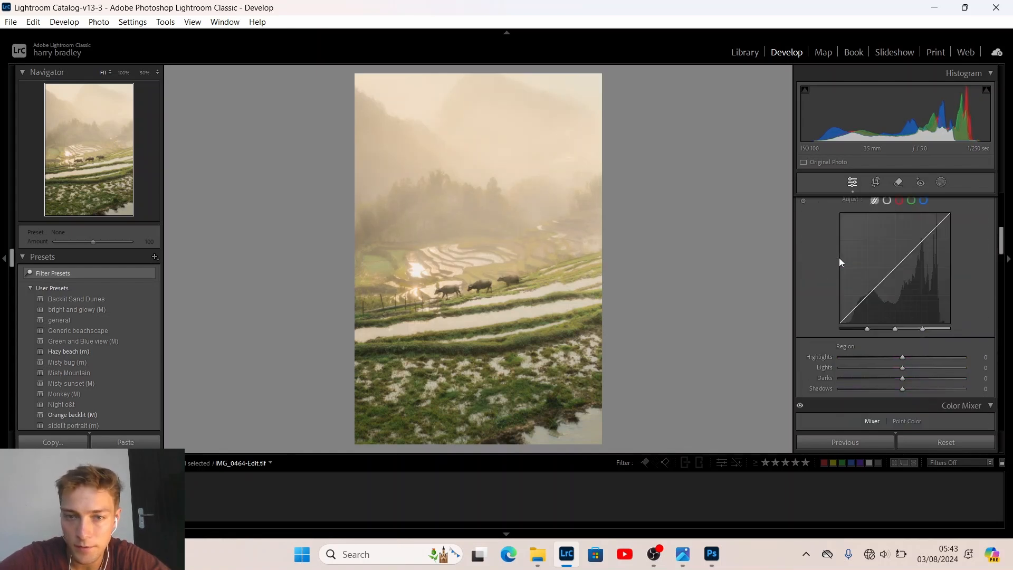
mouse_move(903, 324)
mouse_down()
mouse_move(913, 320)
mouse_move(906, 326)
mouse_up()
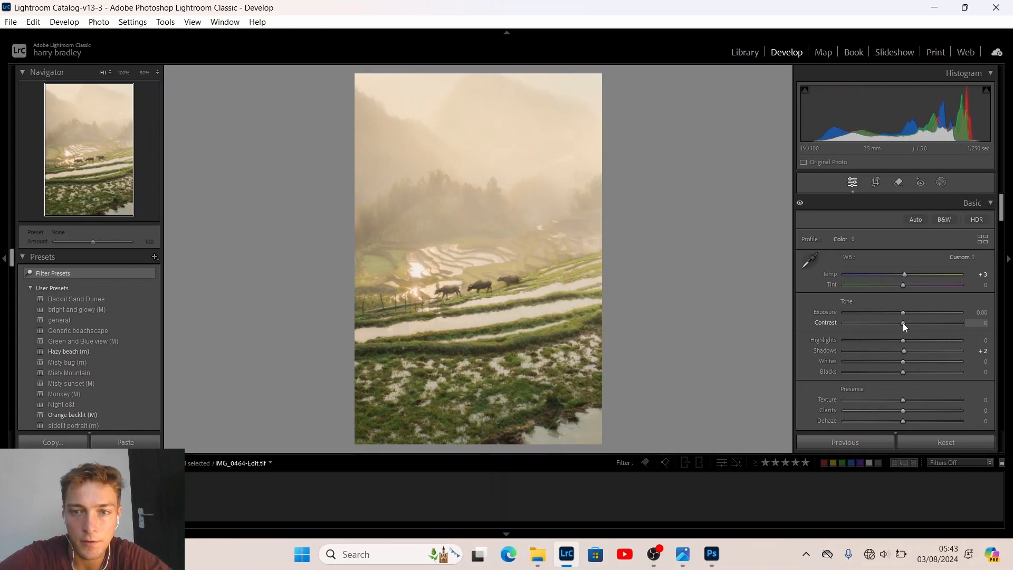
drag(904, 287, 904, 286)
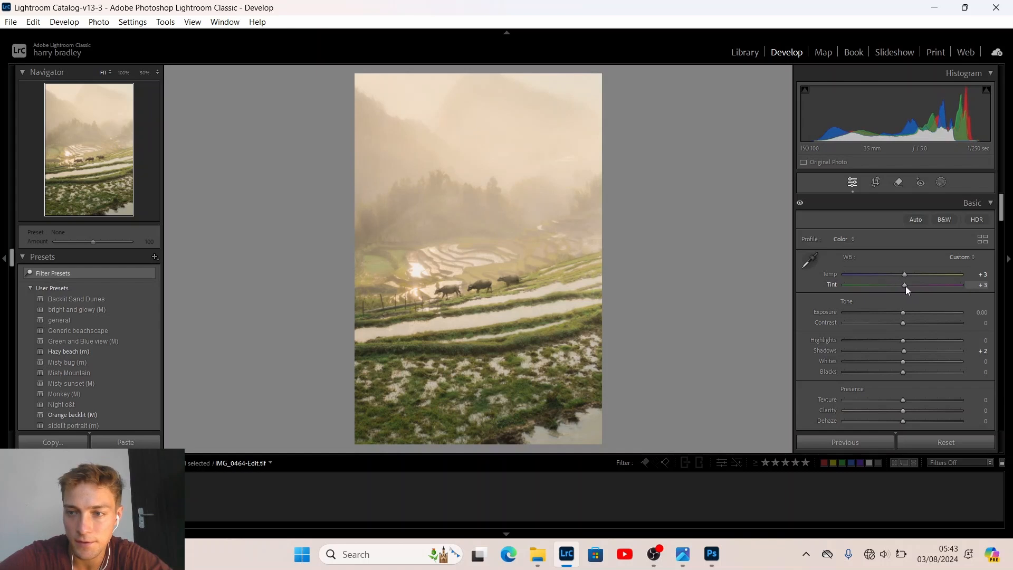
drag(904, 286, 902, 312)
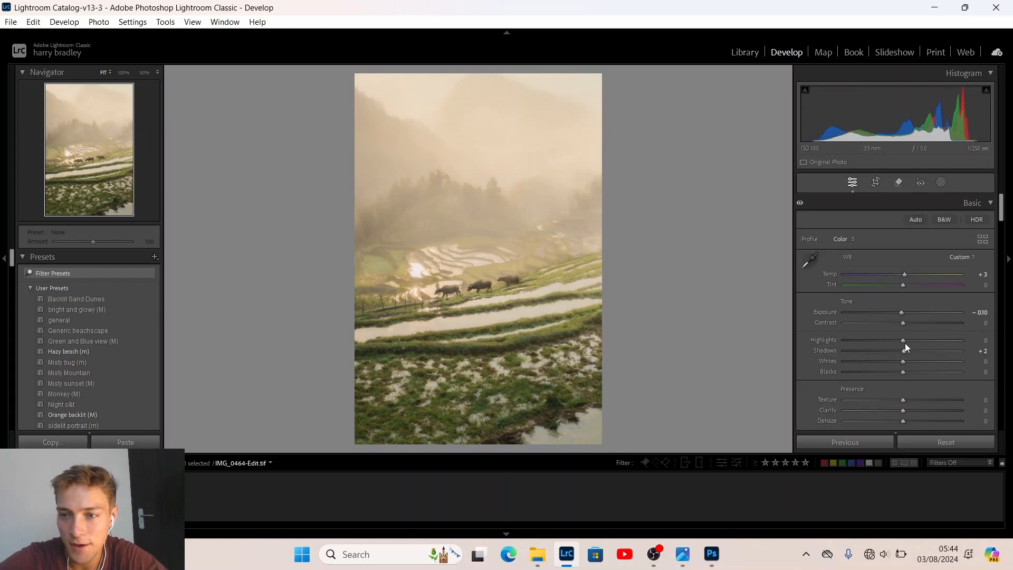
key(Down)
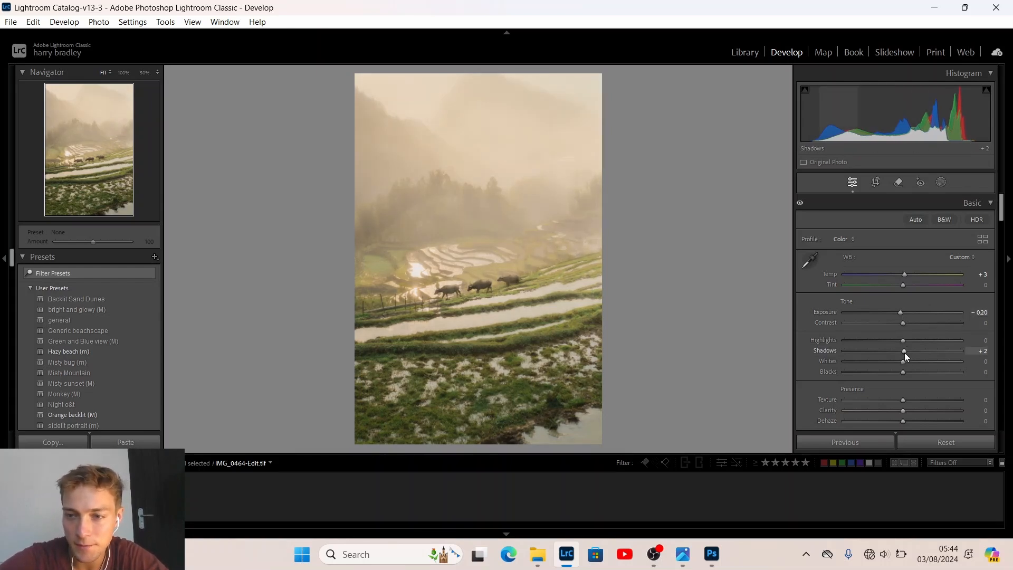
drag(905, 352, 914, 348)
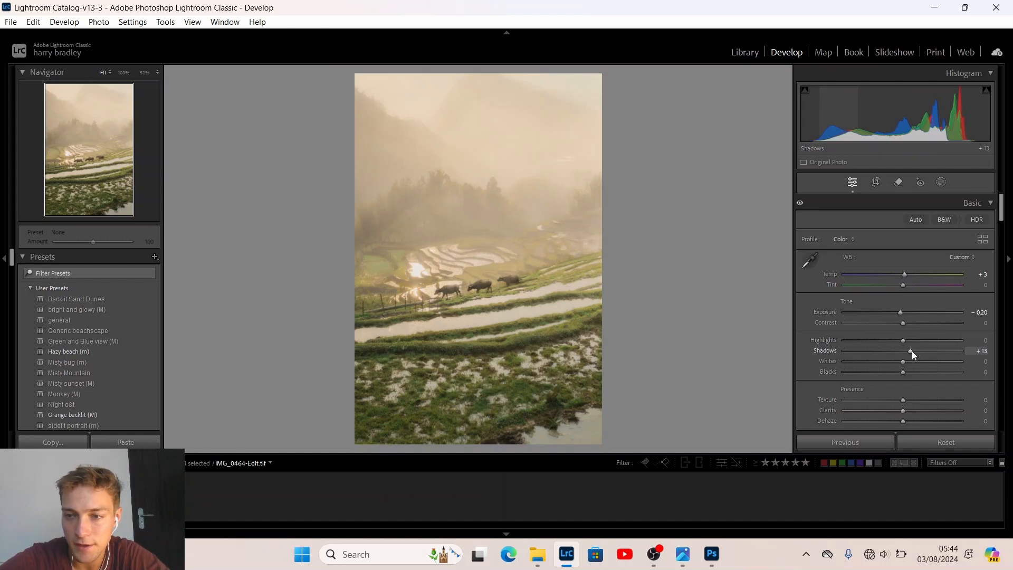
drag(913, 350, 901, 323)
click(906, 323)
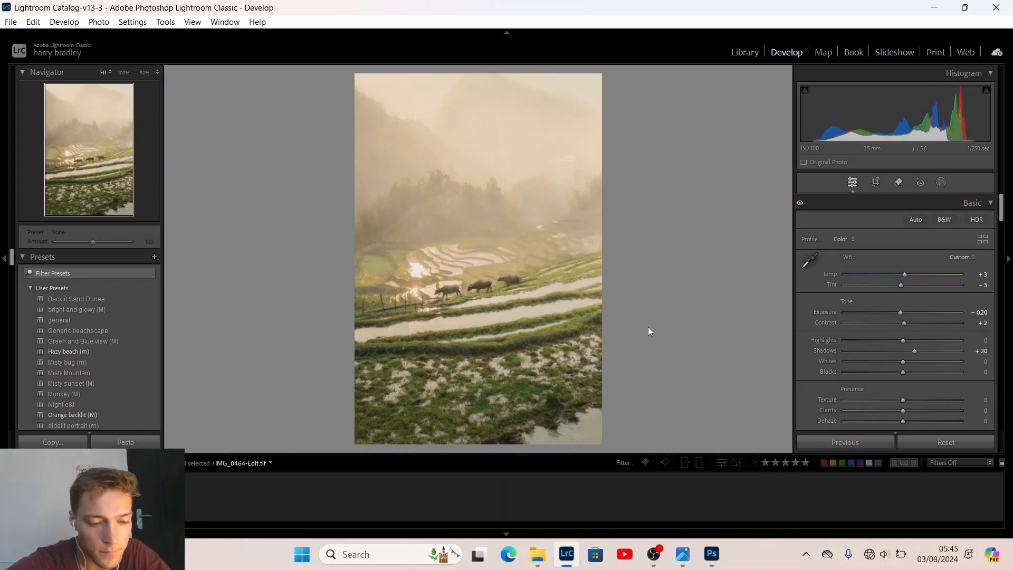
Step: Compare the edited terrace photo with its before version by toggling the before view on and off
key(backslash)
key(backslash)
key(backslash)
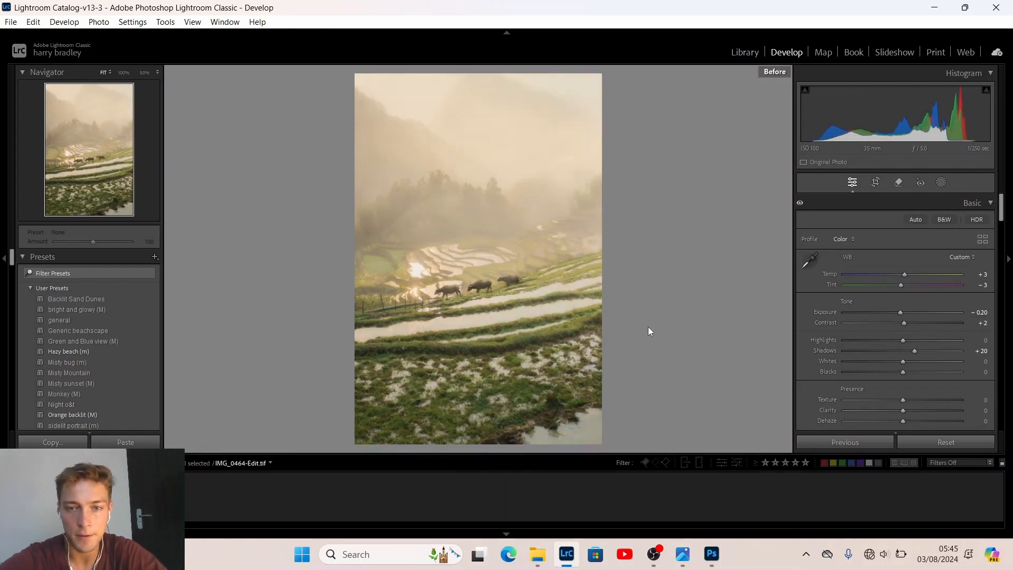
key(backslash)
Step: Reset all develop settings of the raw IMG_0464.CR2 and compare it with IMG_0464-Edit.tif by switching between the two photos
key(Right)
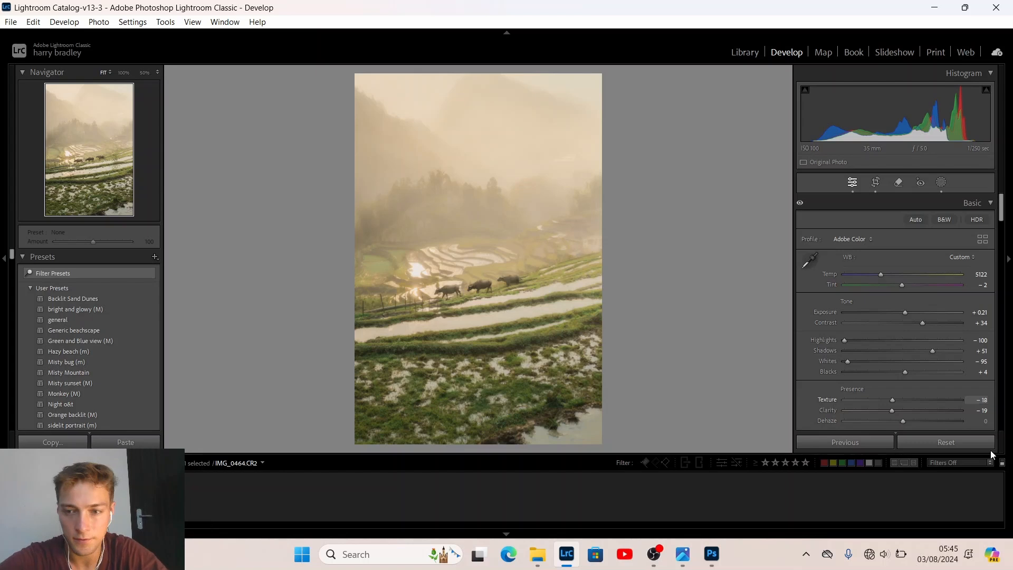
click(945, 444)
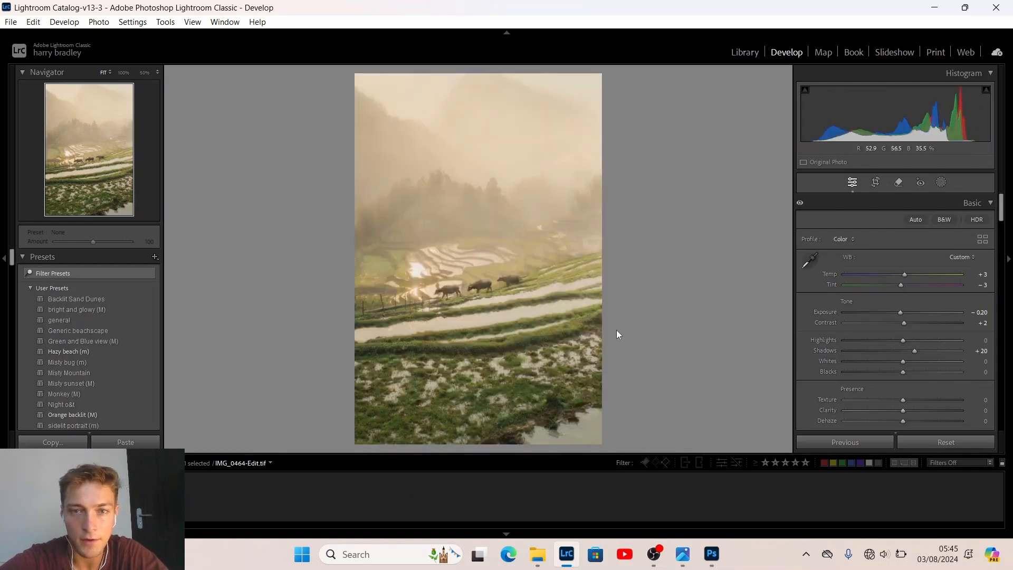
click(482, 286)
click(511, 236)
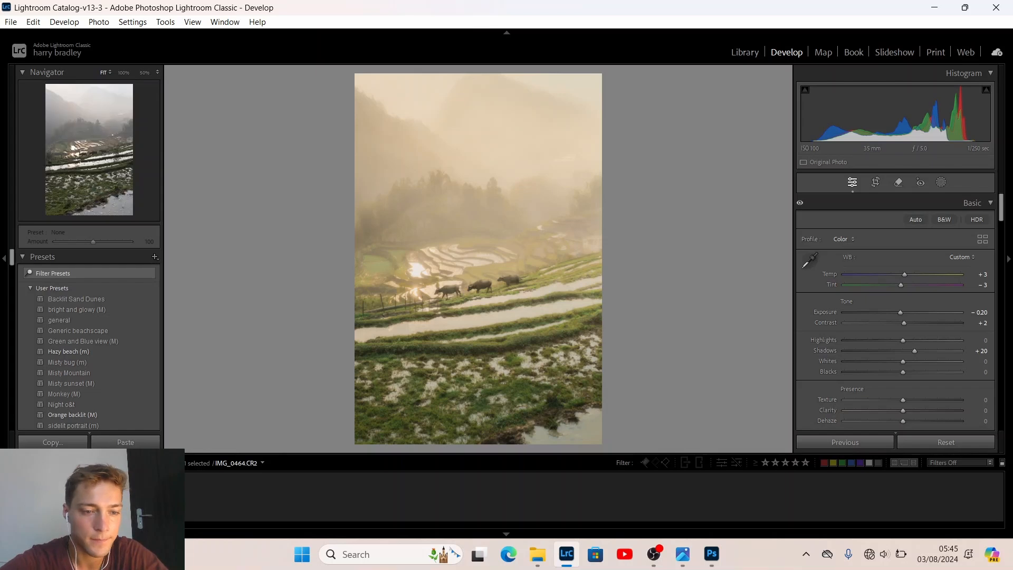
click(195, 483)
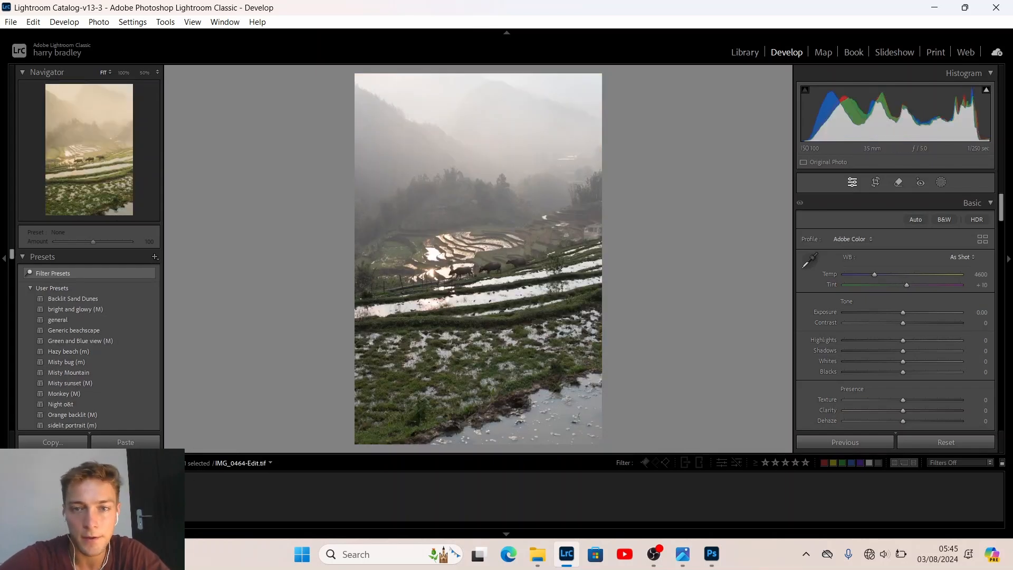
click(105, 493)
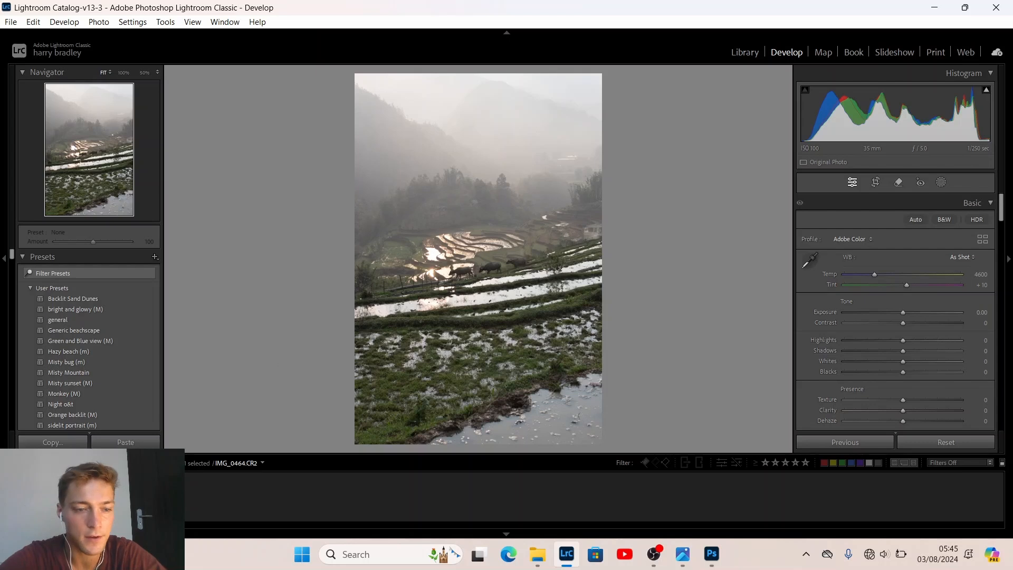
key(Right)
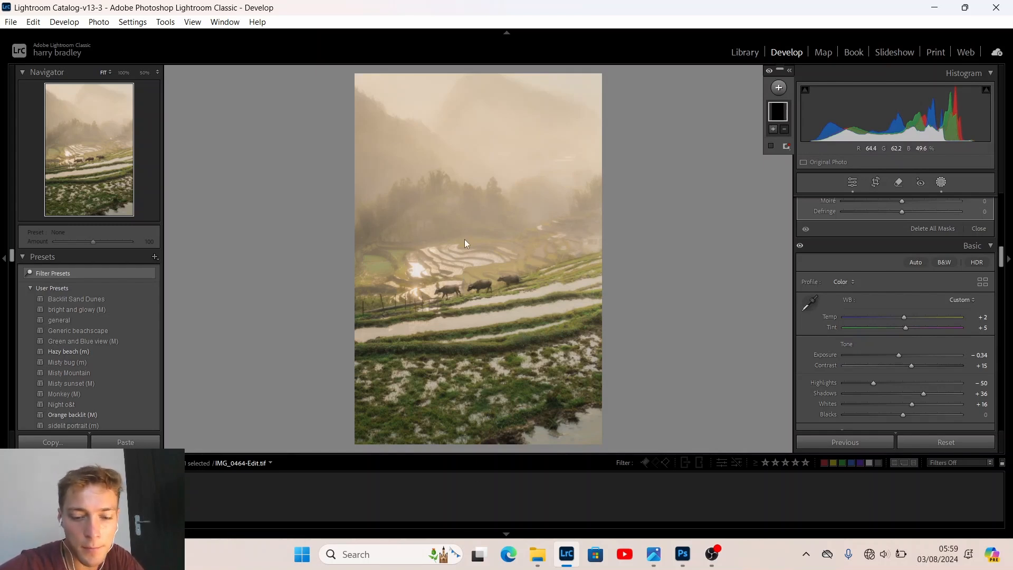
Step: Replace the existing mask with a linear gradient from the upper mist down to the buffaloes, using Exposure -0.31, Contrast 25 and Whites 30
key(Delete)
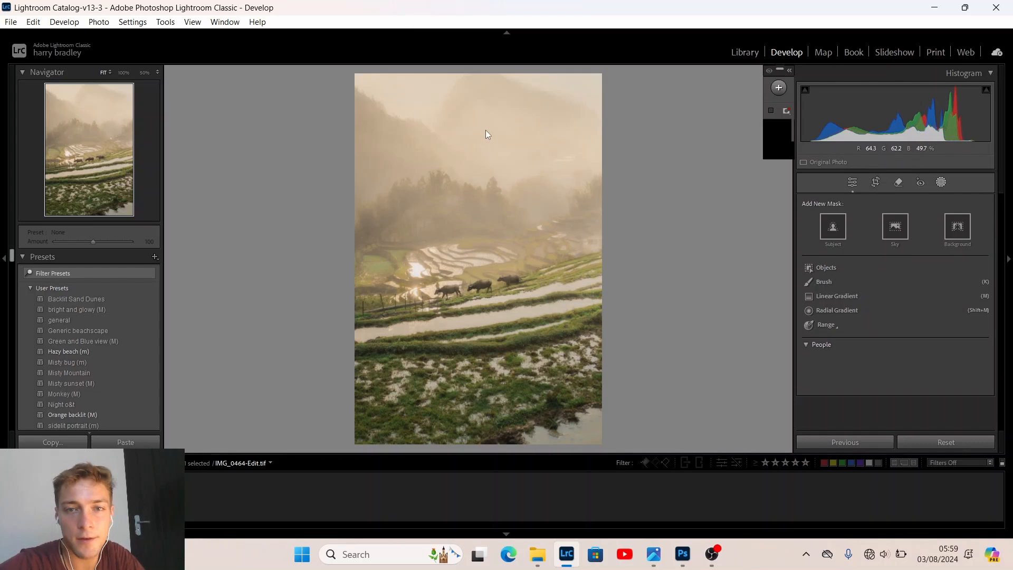
key(m)
drag(479, 142, 486, 288)
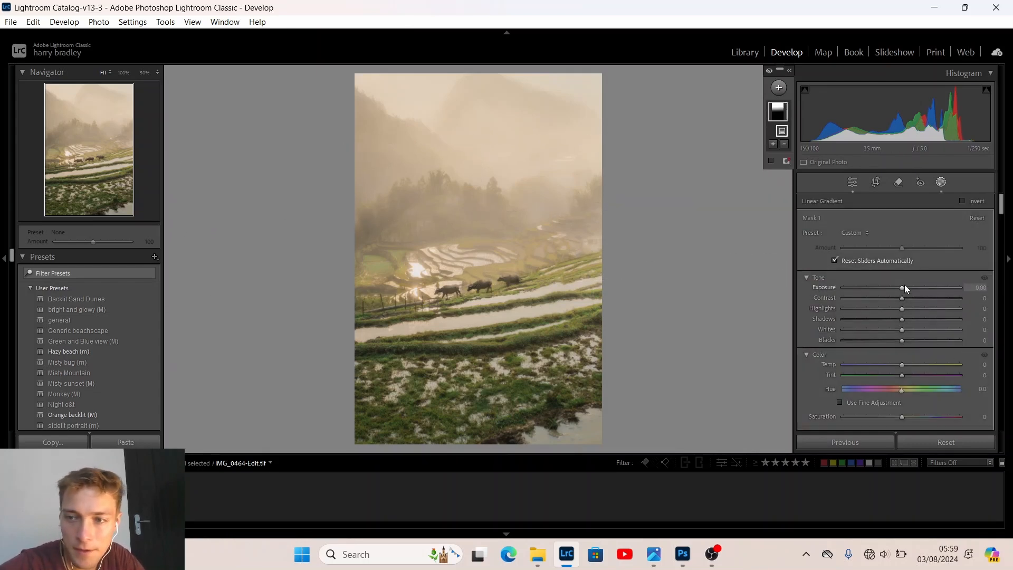
drag(900, 288, 898, 286)
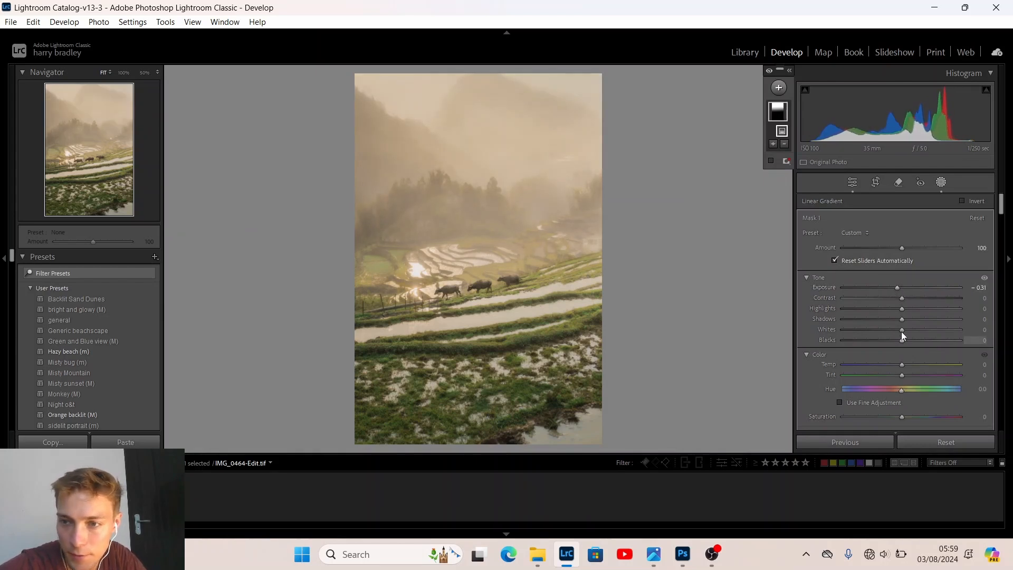
drag(901, 329, 917, 298)
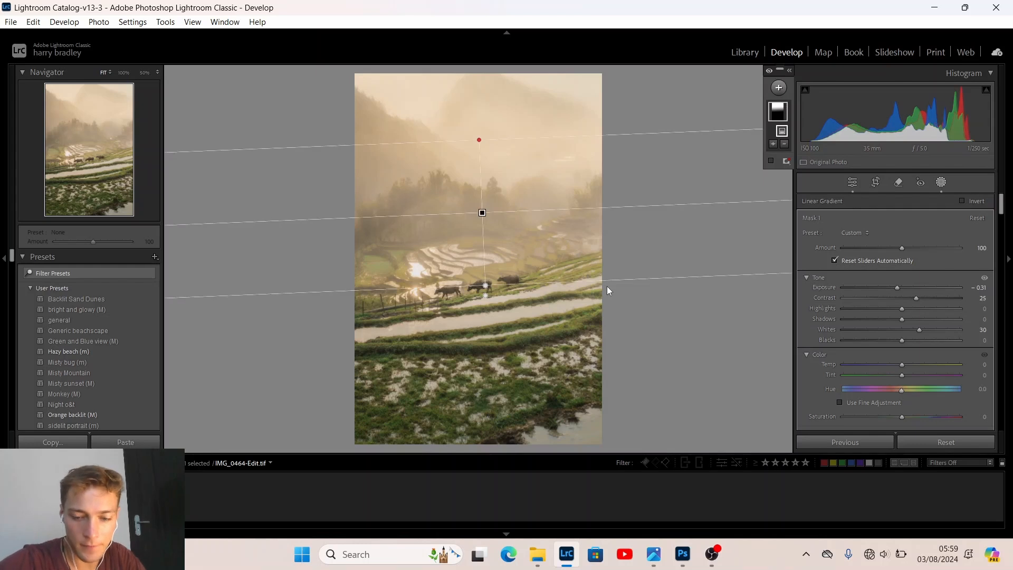
Step: Add a second linear gradient mask fading from the photo's left edge to its right edge, with Exposure 0.10
key(Escape)
drag(335, 243, 616, 248)
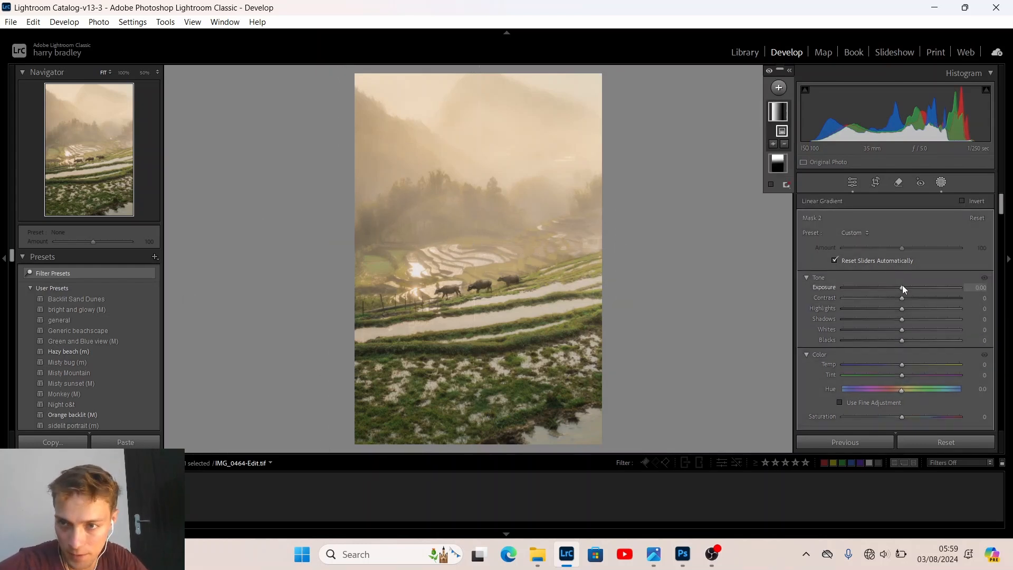
key(Down)
key(Up)
key(Up)
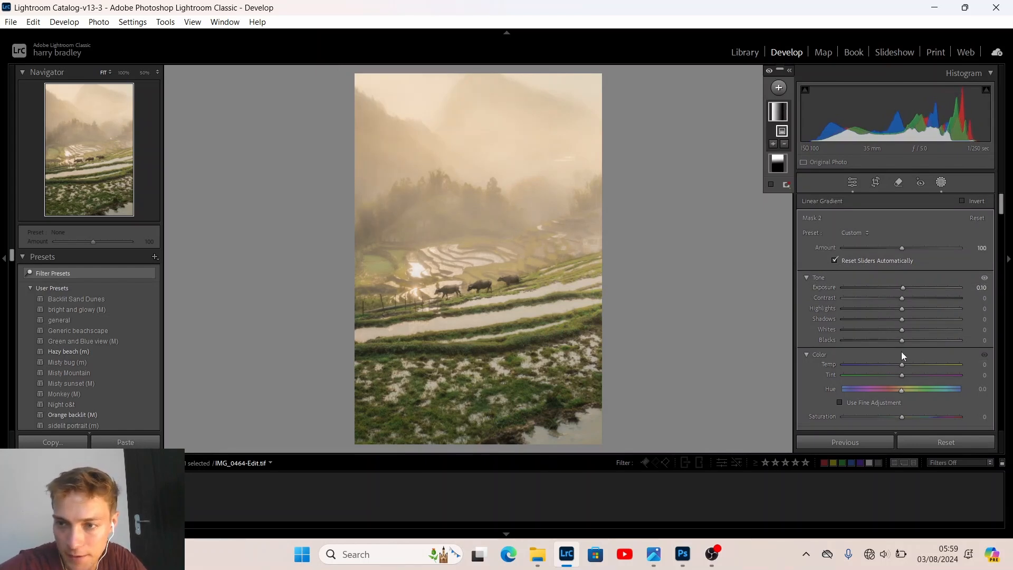
Step: Set Clarity to 10 and Dehaze to 10 on the second linear gradient mask
scroll(901, 352, down, 5)
scroll(901, 351, down, 3)
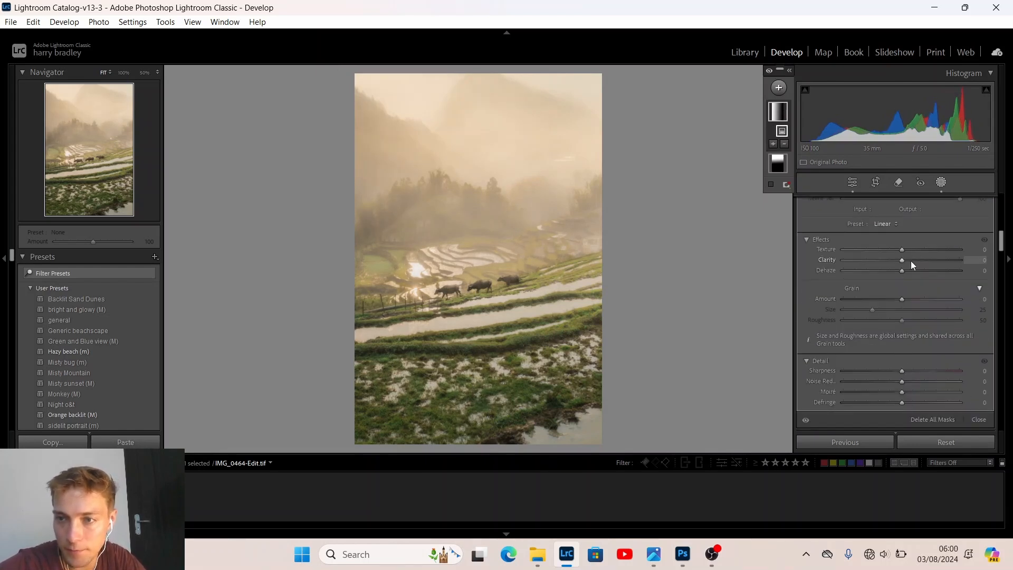
click(915, 259)
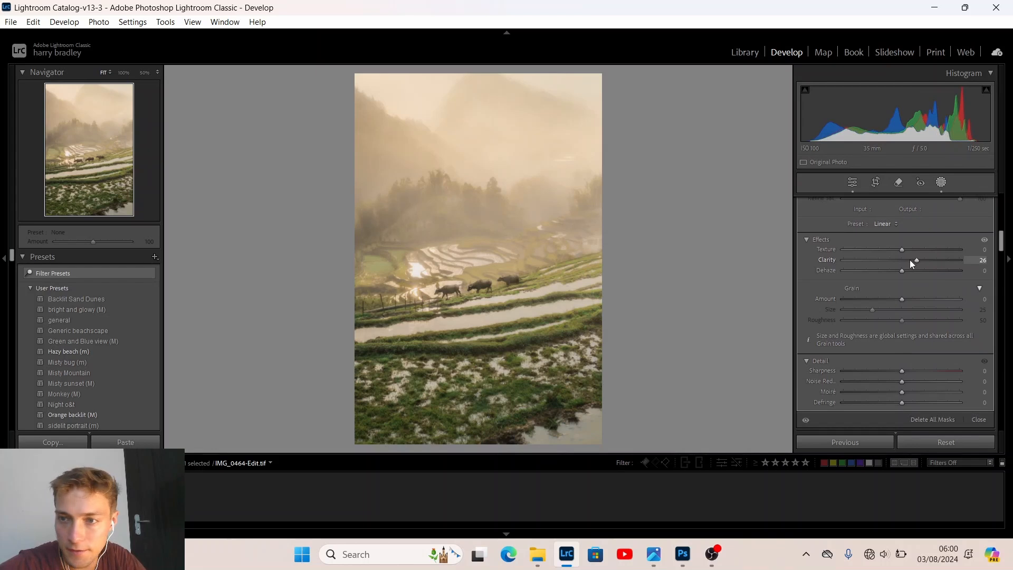
click(906, 258)
drag(901, 270, 907, 270)
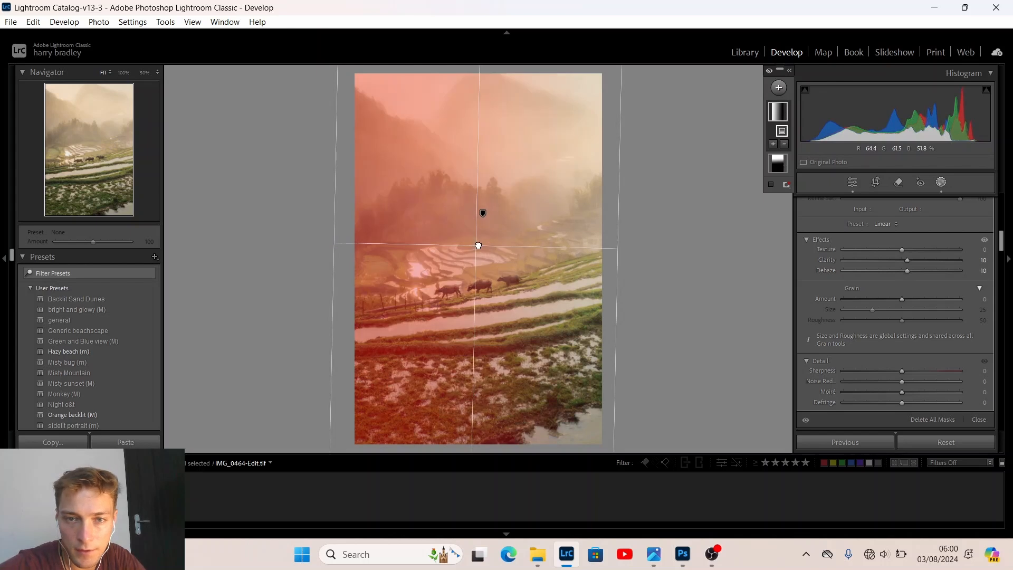
Step: Leave masking and set the photo's overall Shadows to +53 and Highlights to -69
click(851, 182)
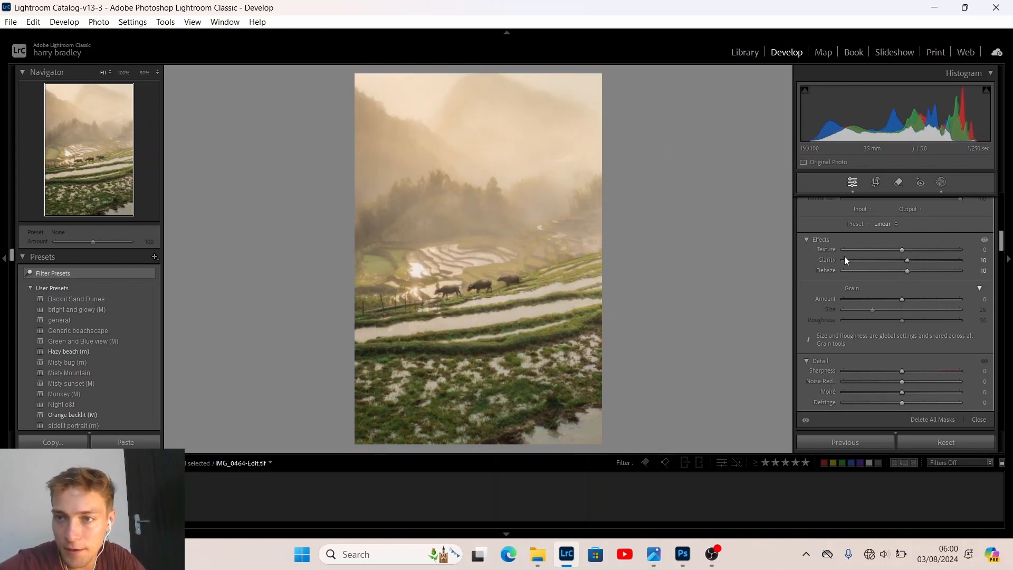
scroll(833, 290, up, 10)
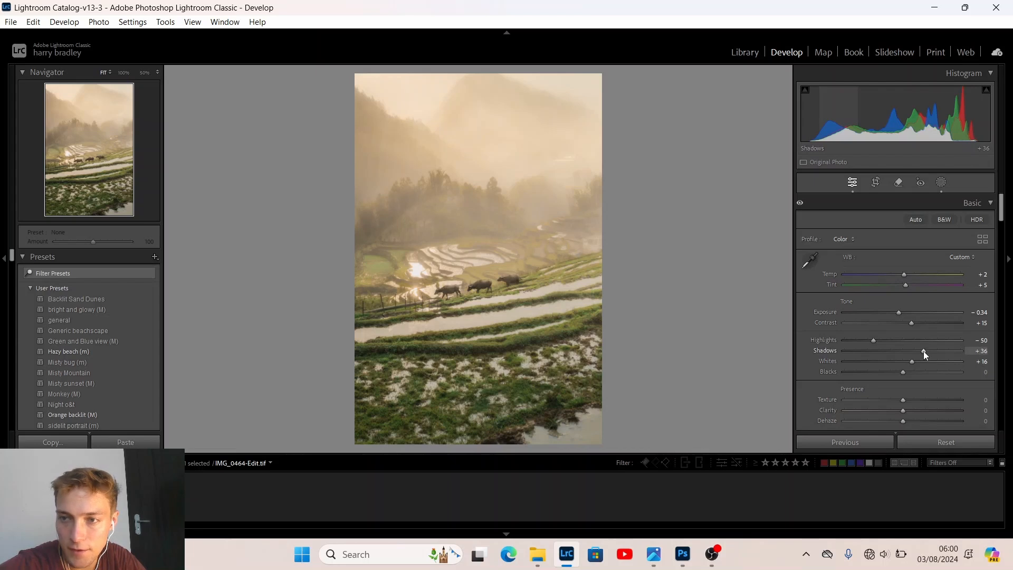
drag(926, 352, 936, 351)
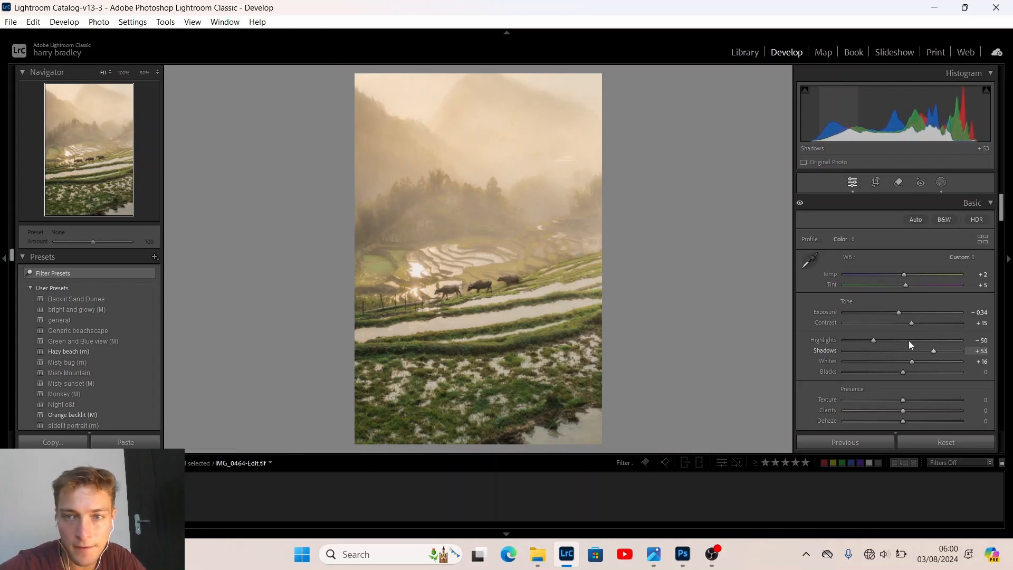
drag(873, 340, 862, 342)
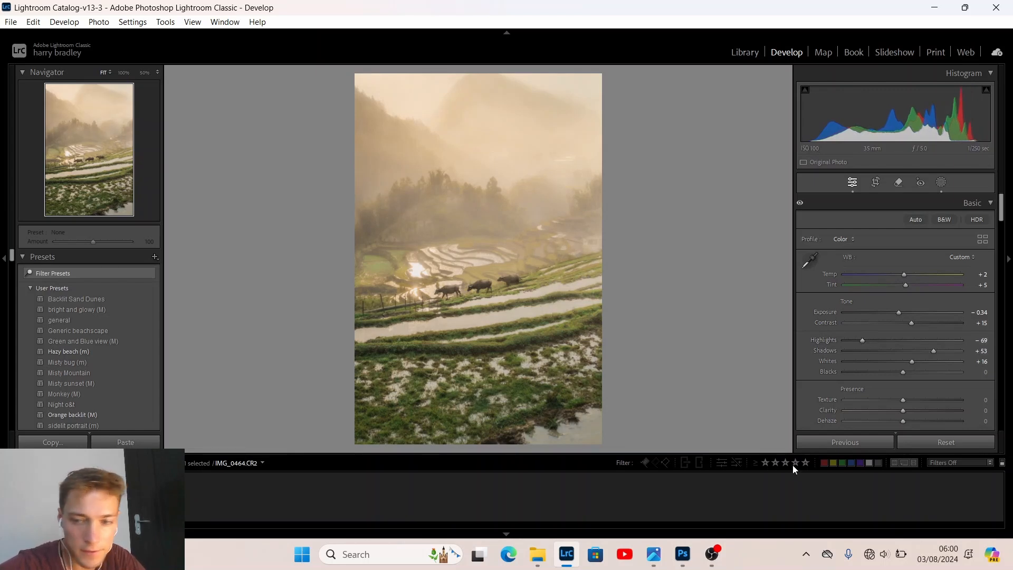
Step: Switch to Photoshop to view the layered IMG_0464-Edit.tif, and return to Lightroom Classic
click(683, 554)
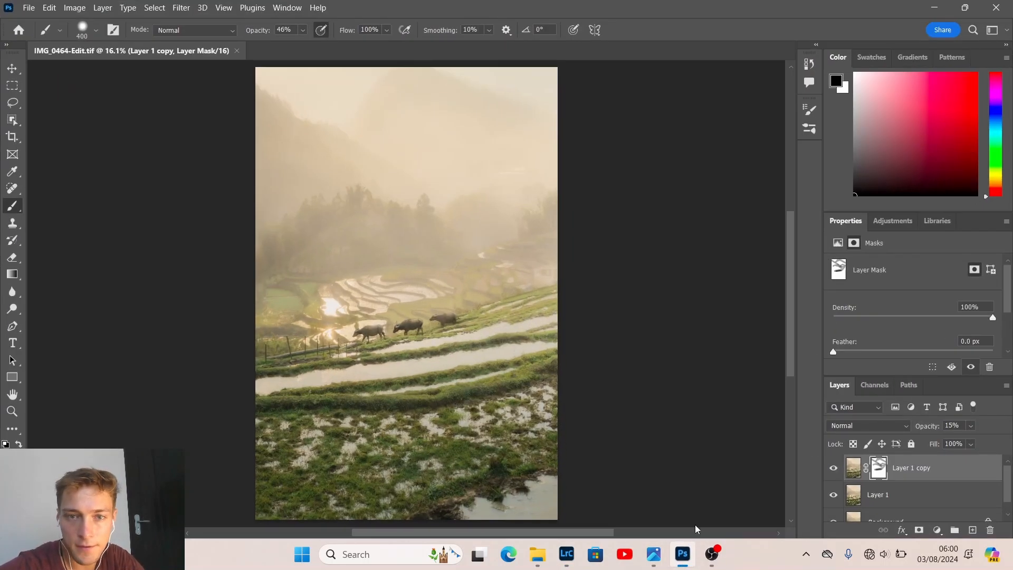
click(566, 554)
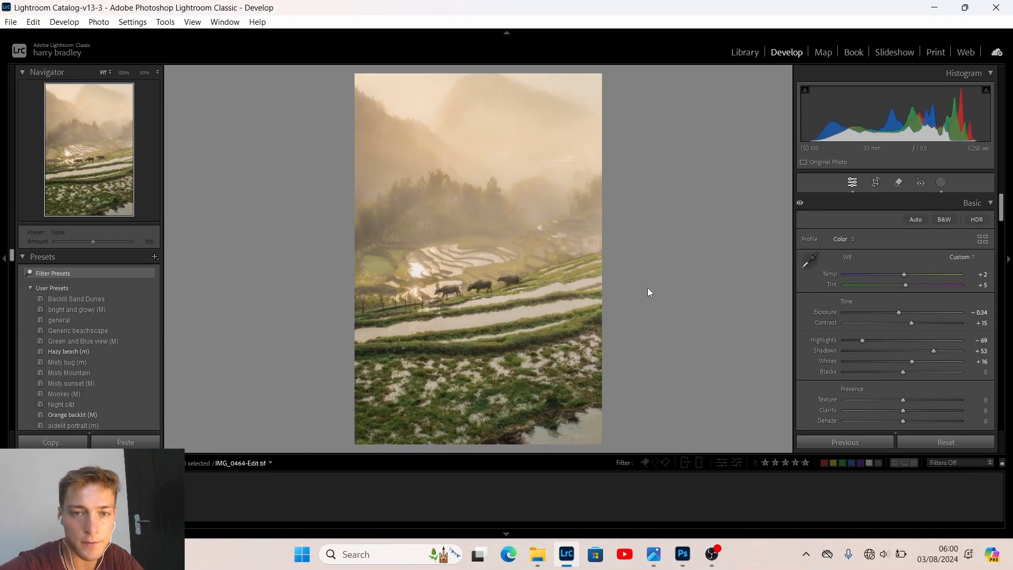